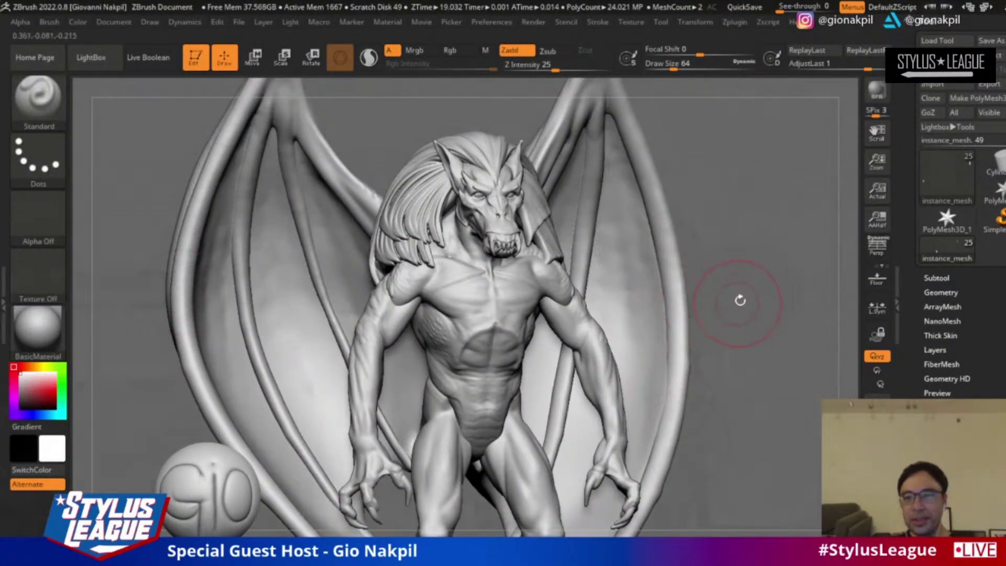
Step: Turn on perspective display and make the gargoyle's torso the active subtool
{"action": "left_click_drag", "start_coordinate": [759, 283], "coordinate": [765, 230], "text": "shift"}
{"action": "mouse_move", "coordinate": [769, 175]}
{"action": "left_mouse_down"}
{"action": "mouse_move", "coordinate": [779, 201]}
{"action": "mouse_move", "coordinate": [789, 195]}
{"action": "left_mouse_up"}
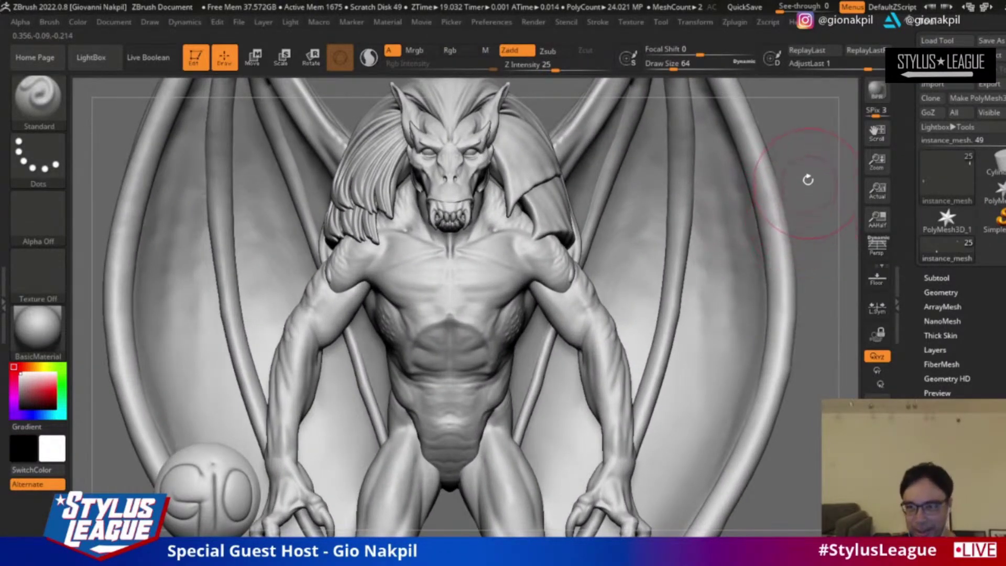
{"action": "left_click_drag", "start_coordinate": [802, 159], "coordinate": [800, 186]}
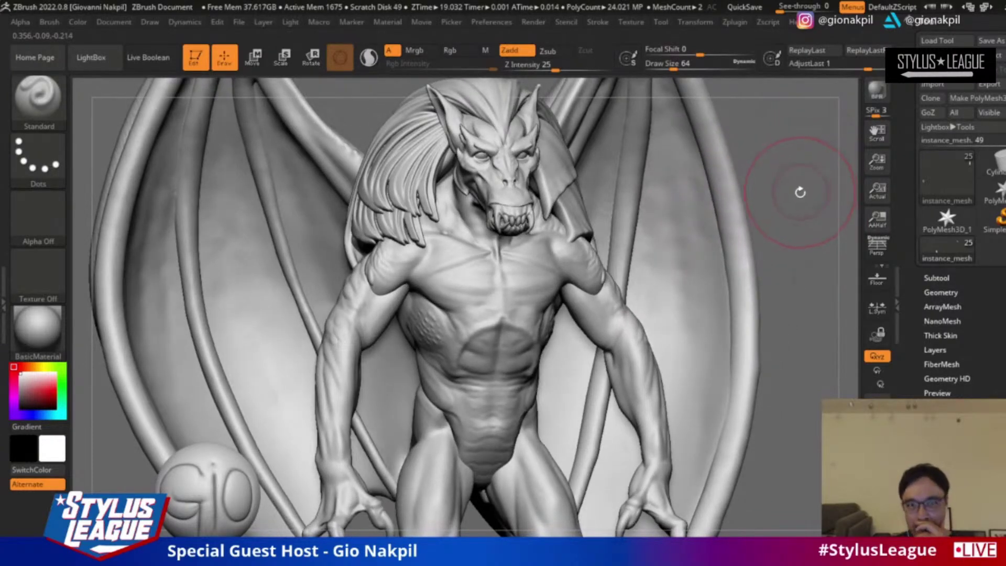
{"action": "mouse_move", "coordinate": [802, 180]}
{"action": "left_mouse_down"}
{"action": "mouse_move", "coordinate": [800, 167]}
{"action": "mouse_move", "coordinate": [806, 194]}
{"action": "left_mouse_up"}
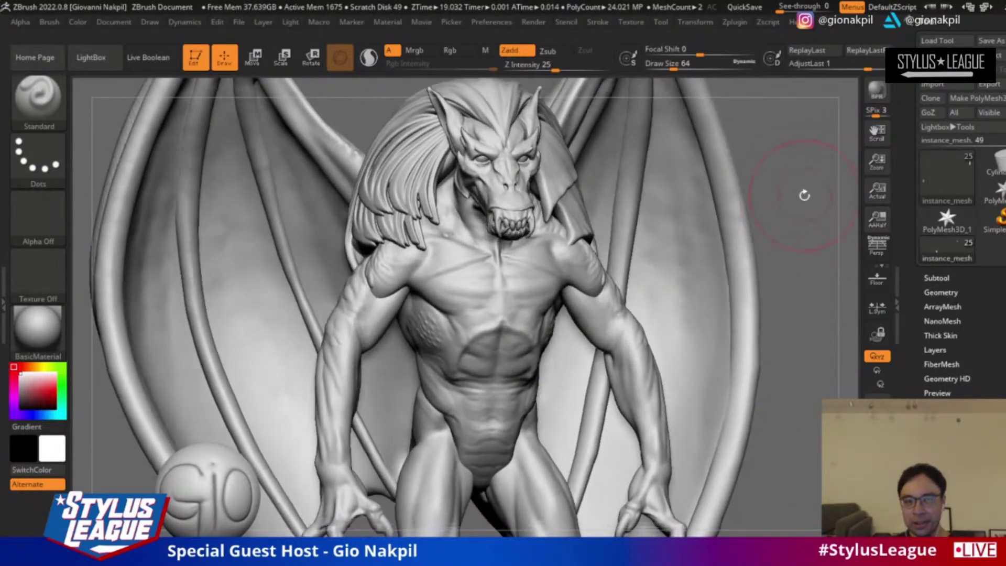
{"action": "key", "text": "p"}
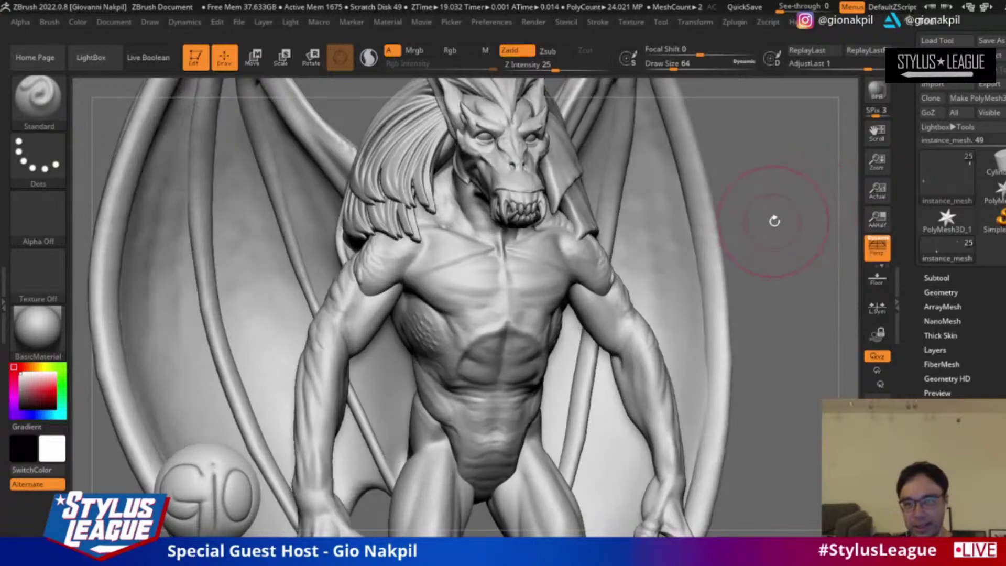
{"action": "left_click", "coordinate": [543, 274], "text": "alt"}
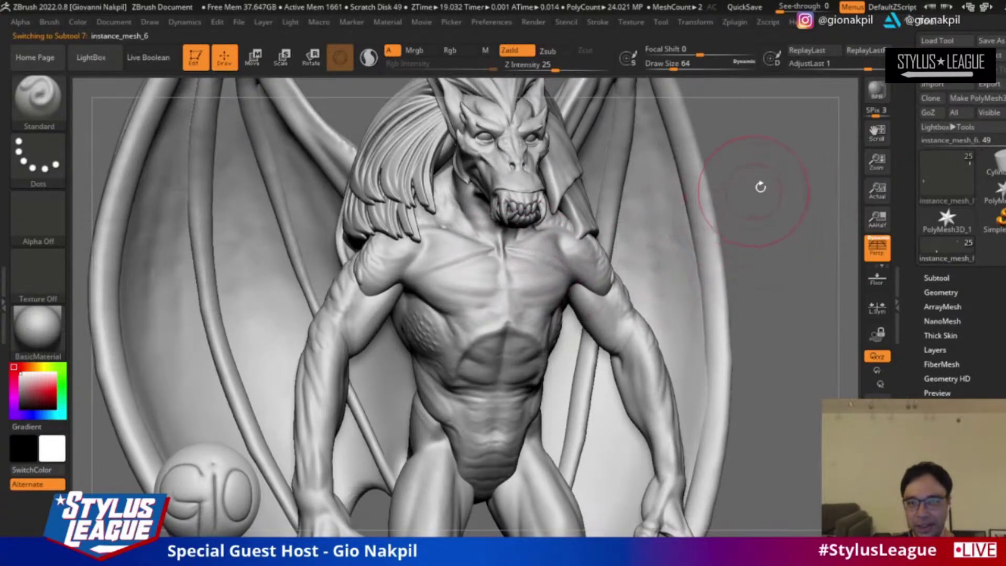
Step: Inspect the torso's mesh density up close with the PolyFrame wireframe, and restore the plain shaded display
{"action": "mouse_move", "coordinate": [750, 195]}
{"action": "left_mouse_down", "text": "alt"}
{"action": "mouse_move", "coordinate": [783, 157]}
{"action": "mouse_move", "coordinate": [776, 204]}
{"action": "left_mouse_up", "text": "alt"}
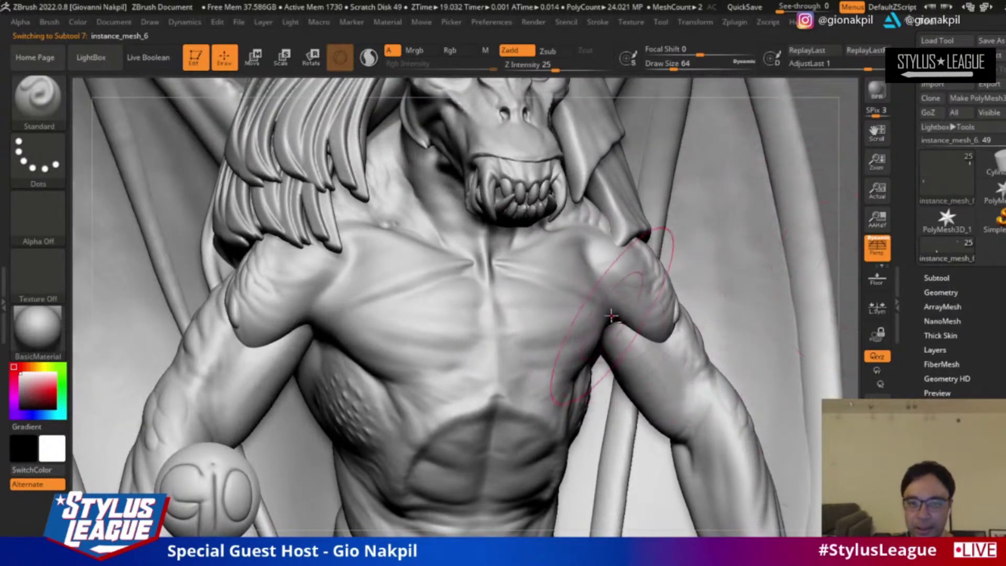
{"action": "key", "text": "shift+f"}
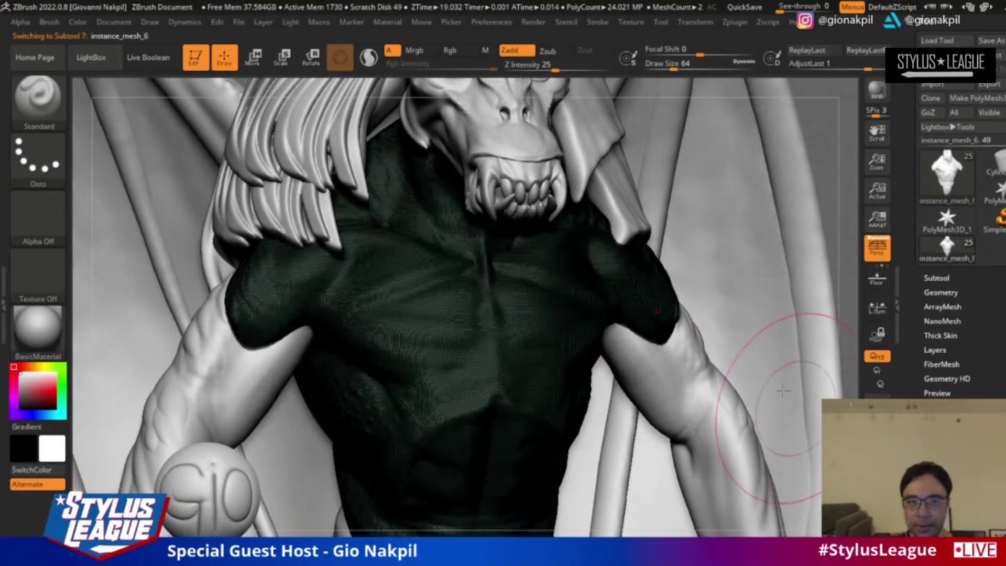
{"action": "left_click_drag", "start_coordinate": [840, 167], "coordinate": [812, 192], "text": "alt"}
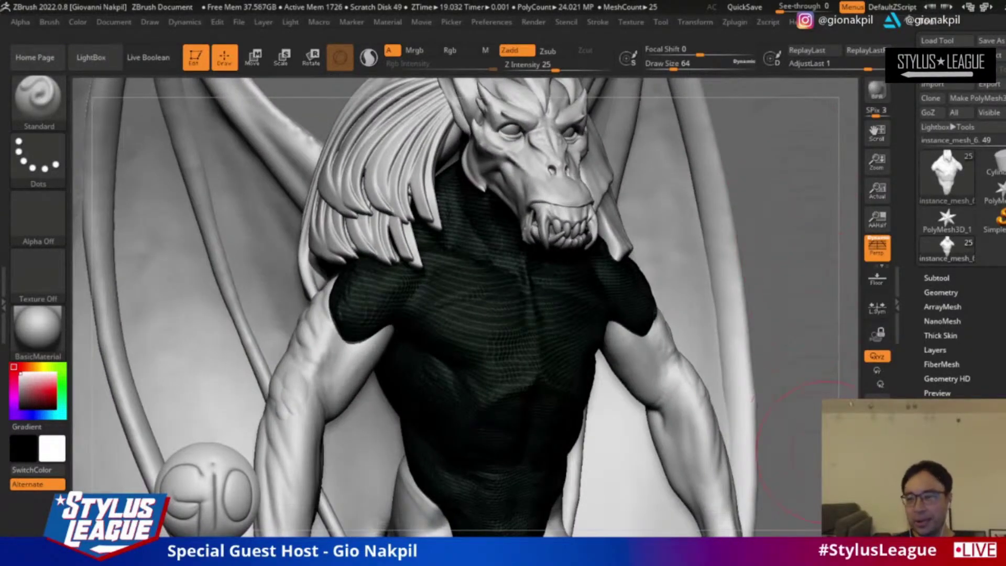
{"action": "key", "text": "shift+f"}
{"action": "key", "text": "shift+f"}
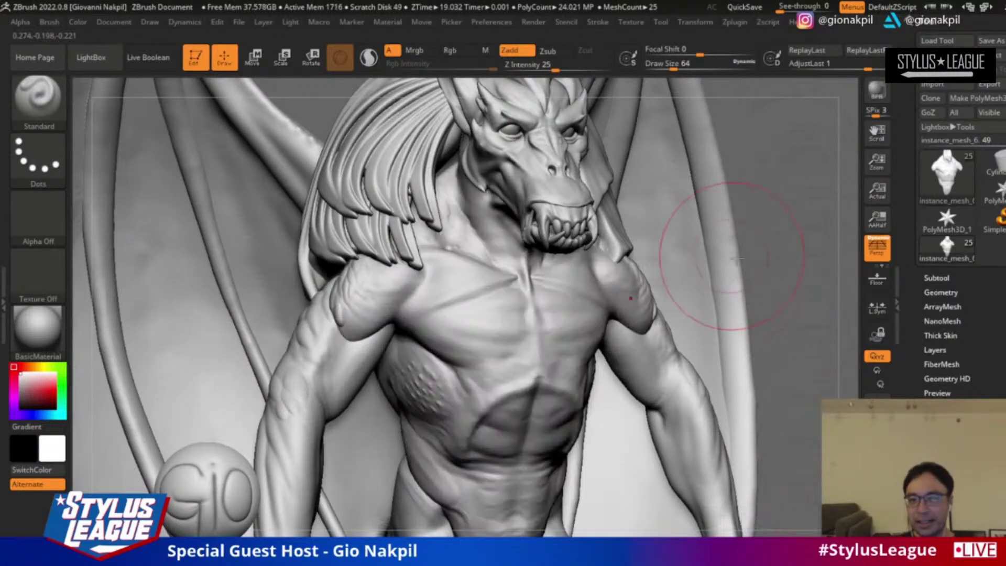
Step: Duplicate the gargoyle's torso subtool
{"action": "left_click_drag", "start_coordinate": [780, 224], "coordinate": [764, 200], "text": "shift"}
{"action": "mouse_move", "coordinate": [849, 141]}
{"action": "left_mouse_down"}
{"action": "mouse_move", "coordinate": [847, 120]}
{"action": "mouse_move", "coordinate": [825, 148]}
{"action": "mouse_move", "coordinate": [790, 162]}
{"action": "mouse_move", "coordinate": [760, 198]}
{"action": "mouse_move", "coordinate": [775, 205]}
{"action": "left_mouse_up"}
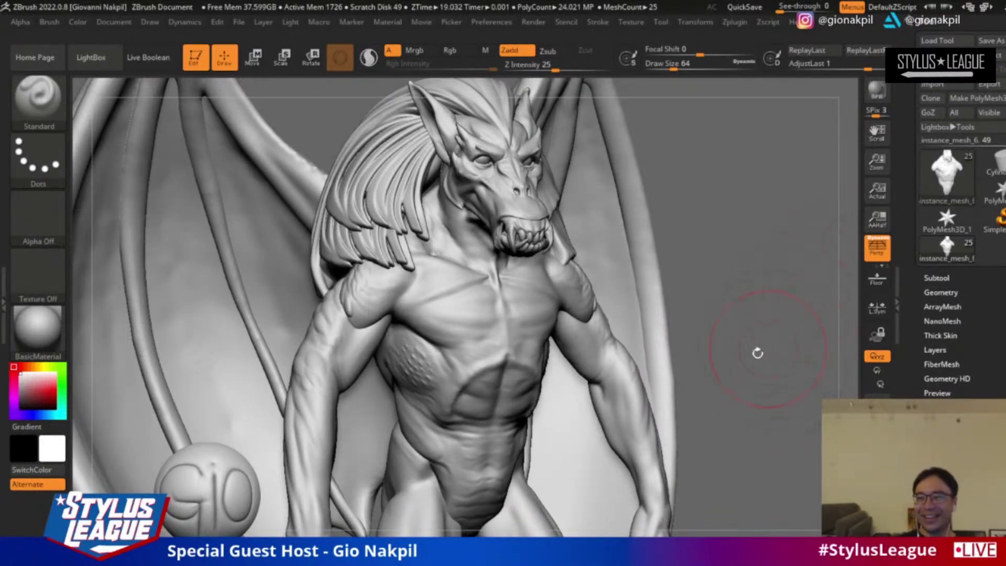
{"action": "mouse_move", "coordinate": [756, 320]}
{"action": "left_mouse_down"}
{"action": "mouse_move", "coordinate": [766, 292]}
{"action": "mouse_move", "coordinate": [789, 295]}
{"action": "mouse_move", "coordinate": [775, 312]}
{"action": "mouse_move", "coordinate": [763, 267]}
{"action": "mouse_move", "coordinate": [809, 250]}
{"action": "mouse_move", "coordinate": [791, 252]}
{"action": "mouse_move", "coordinate": [791, 186]}
{"action": "mouse_move", "coordinate": [771, 173]}
{"action": "left_mouse_up"}
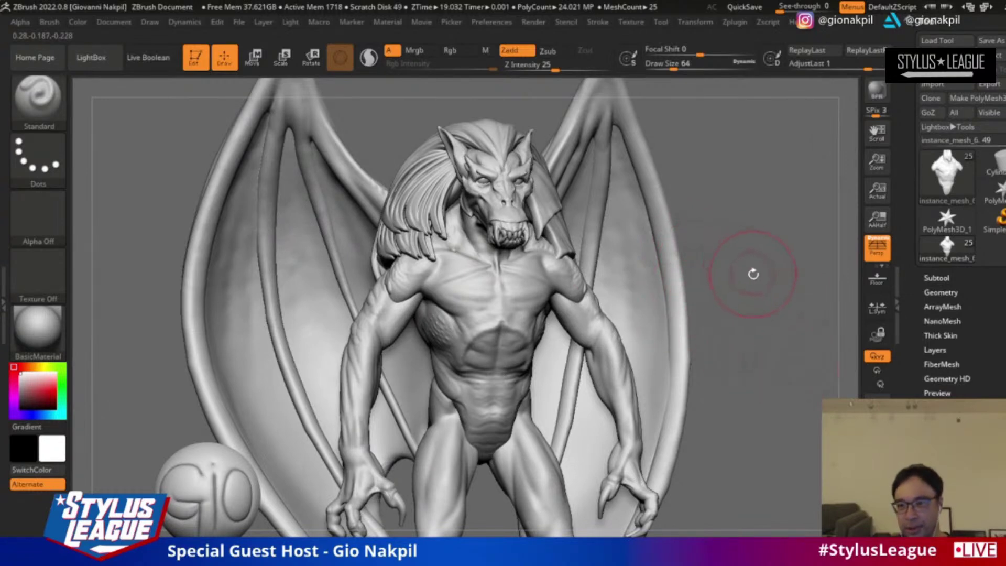
{"action": "left_click_drag", "start_coordinate": [768, 269], "coordinate": [781, 236], "text": "shift"}
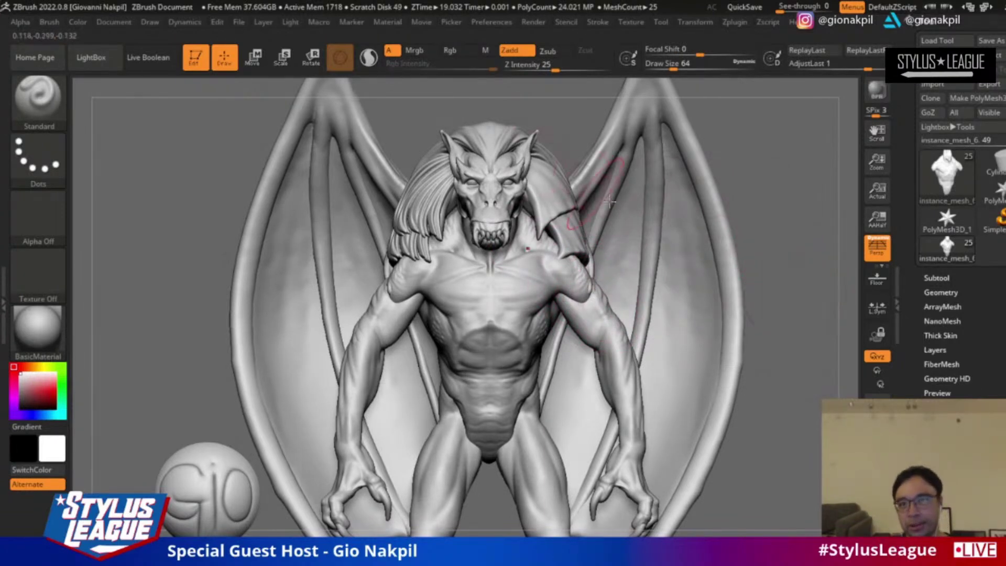
{"action": "left_click_drag", "start_coordinate": [776, 182], "coordinate": [550, 304]}
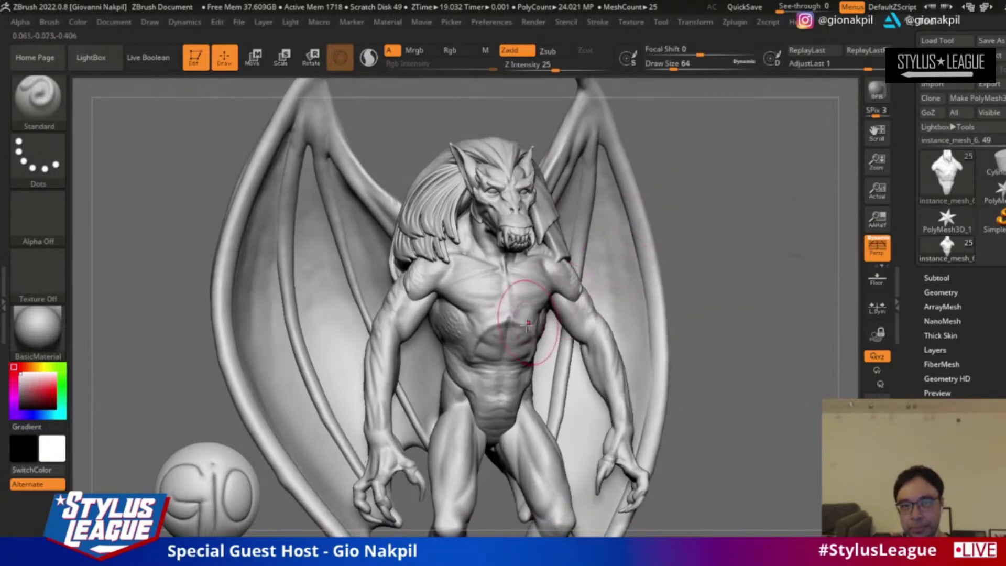
{"action": "left_click", "coordinate": [937, 278]}
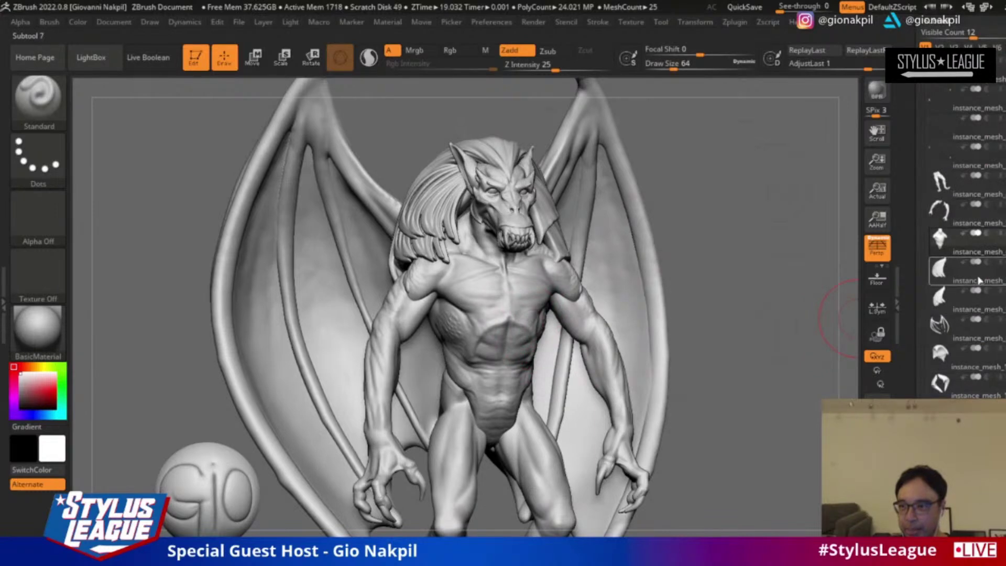
{"action": "left_click_drag", "start_coordinate": [912, 336], "coordinate": [912, 327]}
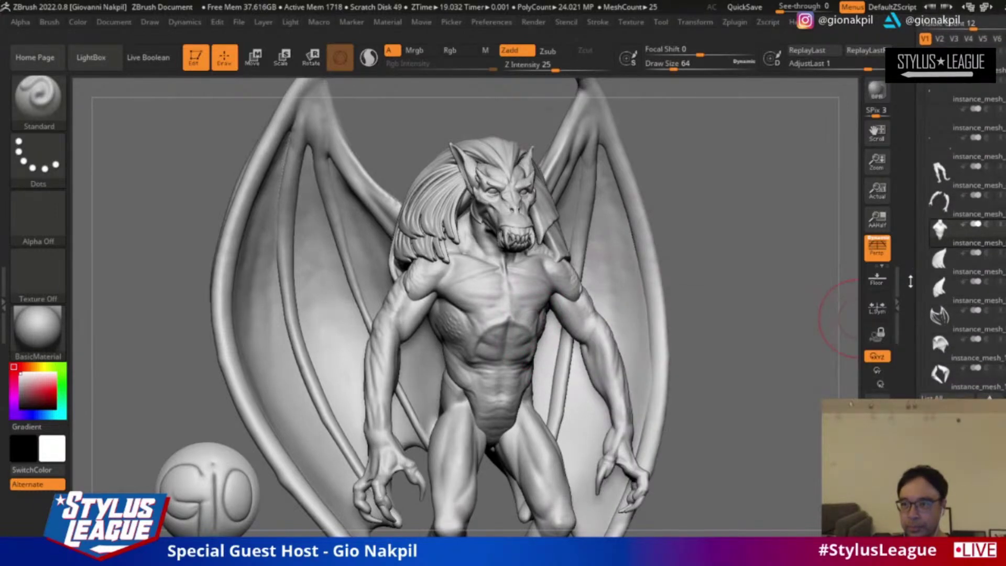
{"action": "left_click_drag", "start_coordinate": [910, 285], "coordinate": [927, 242]}
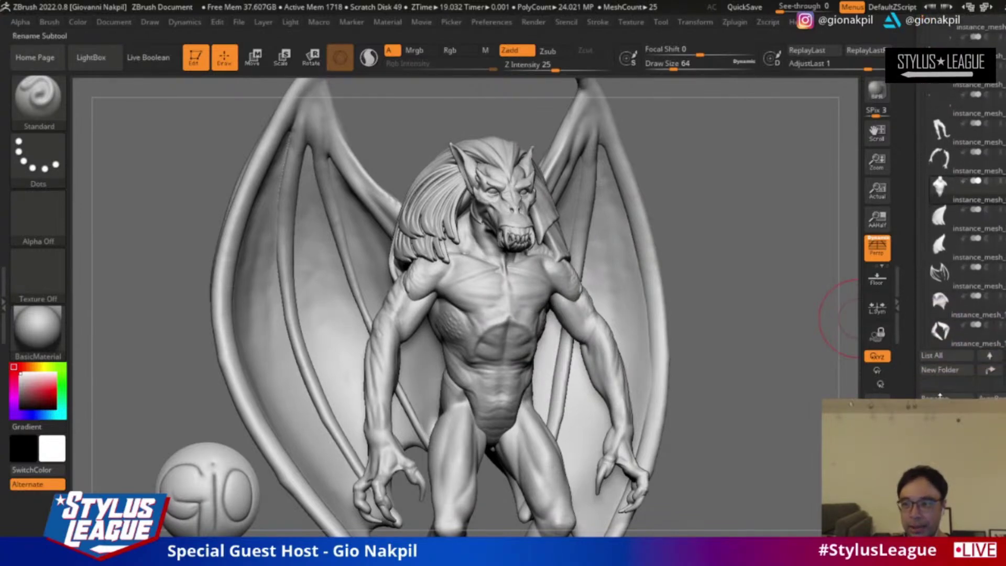
{"action": "left_click", "coordinate": [942, 455]}
Step: Remesh the duplicated torso with ZRemesher
{"action": "scroll", "coordinate": [962, 236], "scroll_direction": "down", "scroll_amount": 10}
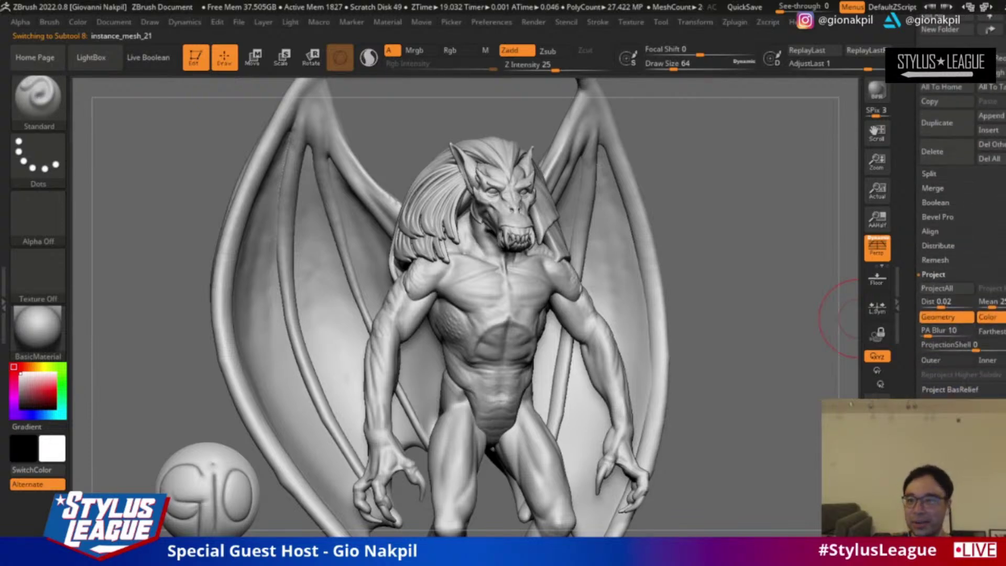
{"action": "scroll", "coordinate": [962, 236], "scroll_direction": "down", "scroll_amount": 10}
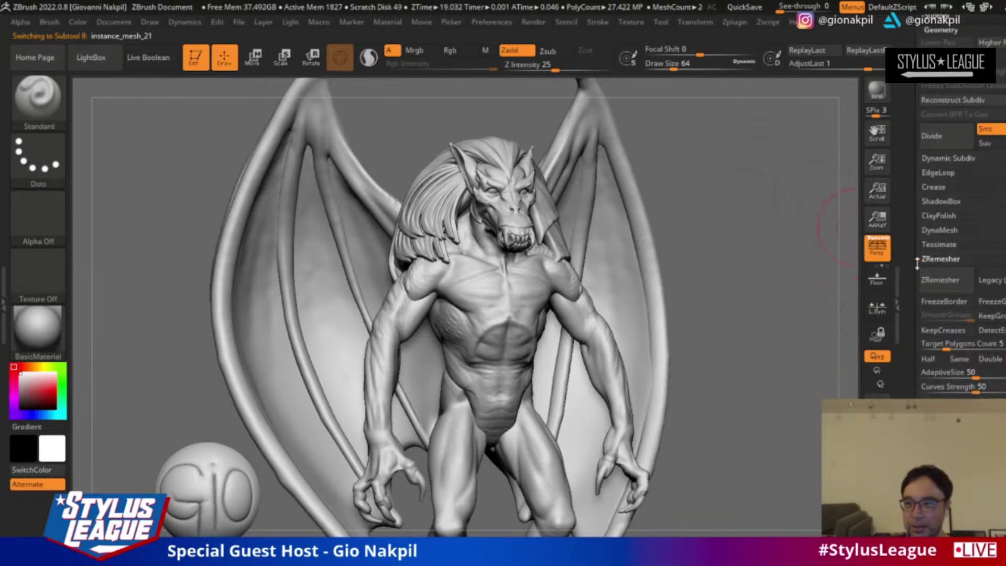
{"action": "scroll", "coordinate": [920, 259], "scroll_direction": "down", "scroll_amount": 1}
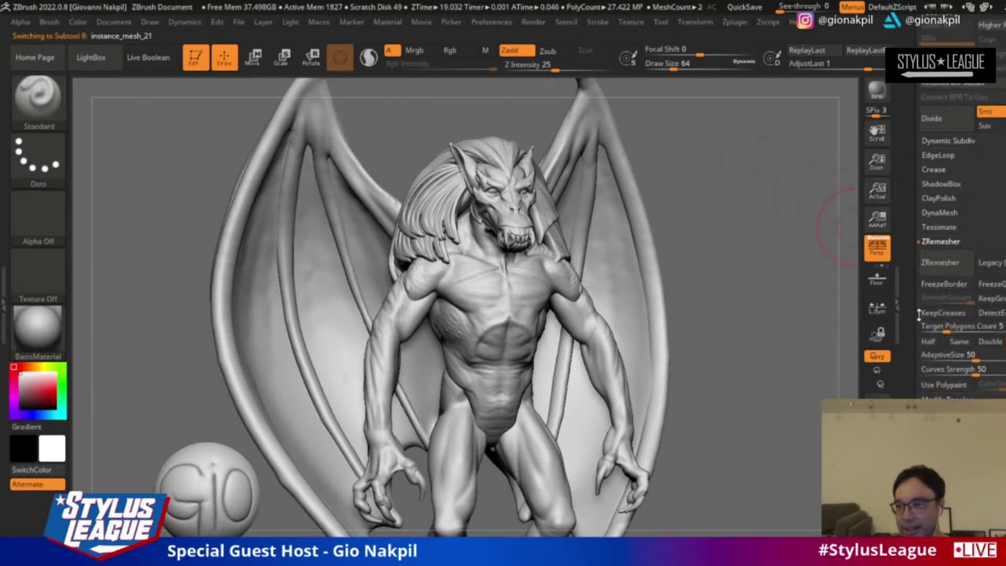
{"action": "left_click", "coordinate": [949, 267]}
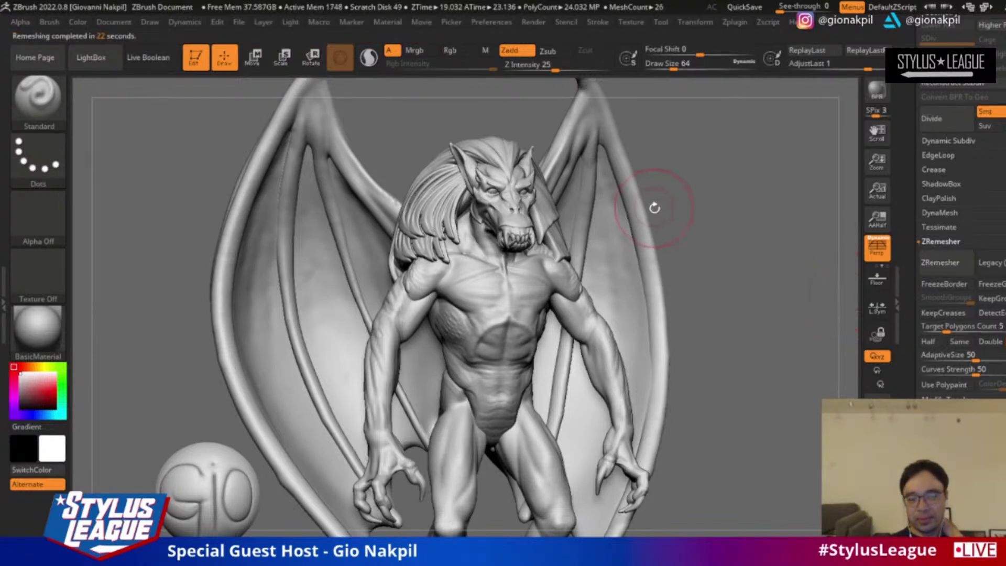
Step: Isolate the remeshed torso copy by hiding the other subtools
{"action": "mouse_move", "coordinate": [711, 182]}
{"action": "left_mouse_down"}
{"action": "mouse_move", "coordinate": [700, 172]}
{"action": "mouse_move", "coordinate": [723, 242]}
{"action": "left_mouse_up"}
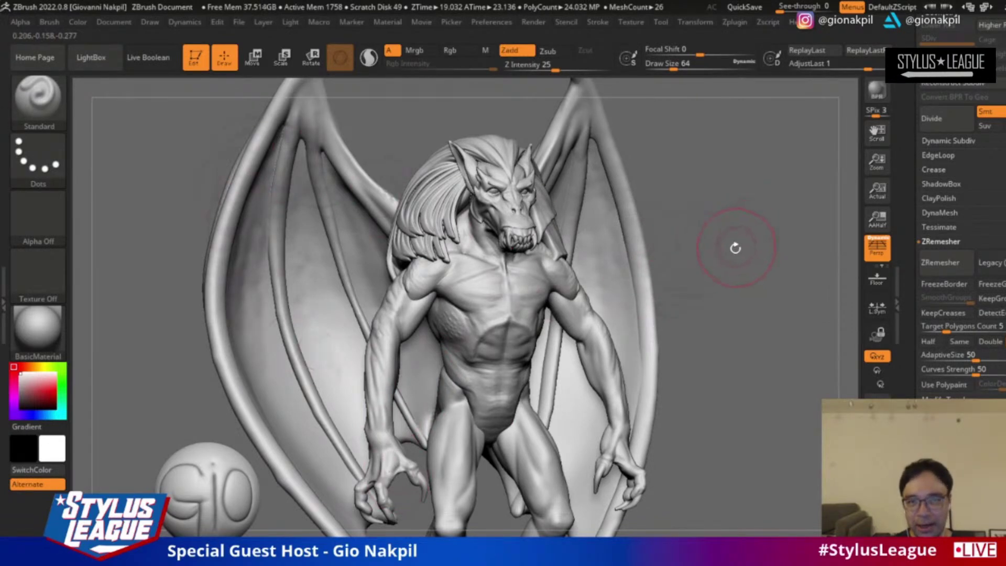
{"action": "left_click_drag", "start_coordinate": [730, 252], "coordinate": [757, 299]}
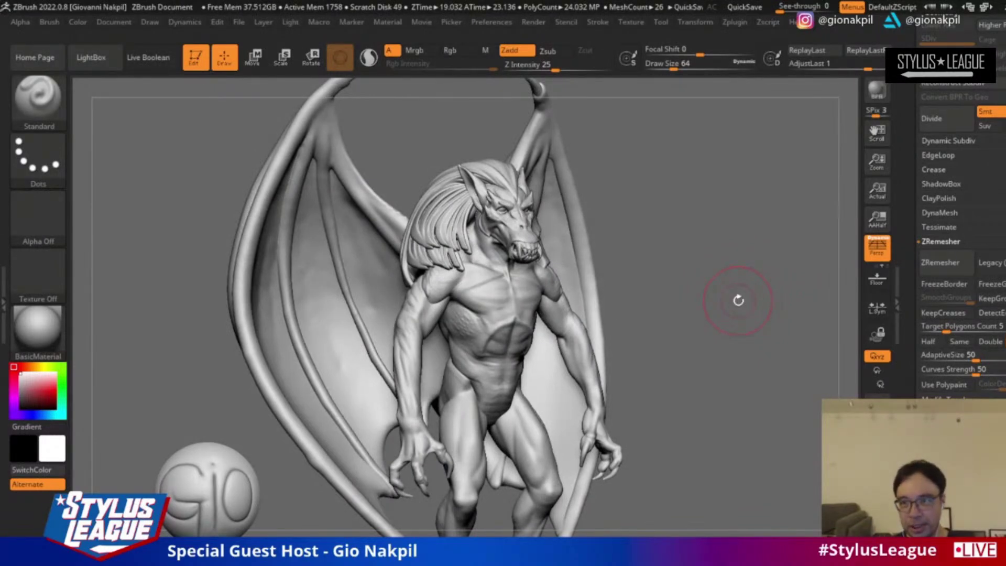
{"action": "mouse_move", "coordinate": [748, 265]}
{"action": "left_mouse_down", "text": "shift"}
{"action": "mouse_move", "coordinate": [737, 231]}
{"action": "mouse_move", "coordinate": [802, 204]}
{"action": "mouse_move", "coordinate": [832, 178]}
{"action": "mouse_move", "coordinate": [850, 181]}
{"action": "left_mouse_up", "text": "shift"}
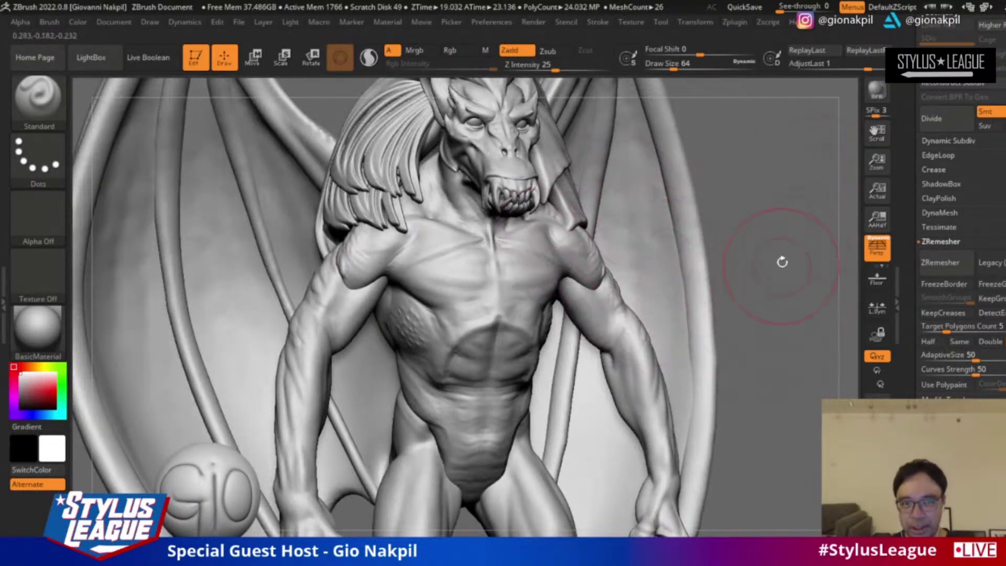
{"action": "scroll", "coordinate": [943, 131], "scroll_direction": "up", "scroll_amount": 3}
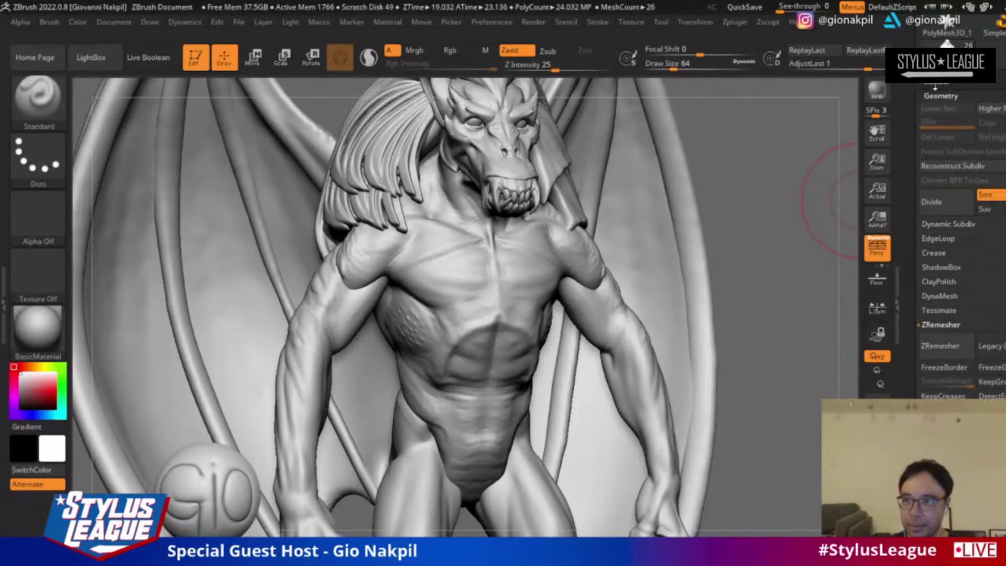
{"action": "scroll", "coordinate": [946, 45], "scroll_direction": "up", "scroll_amount": 5}
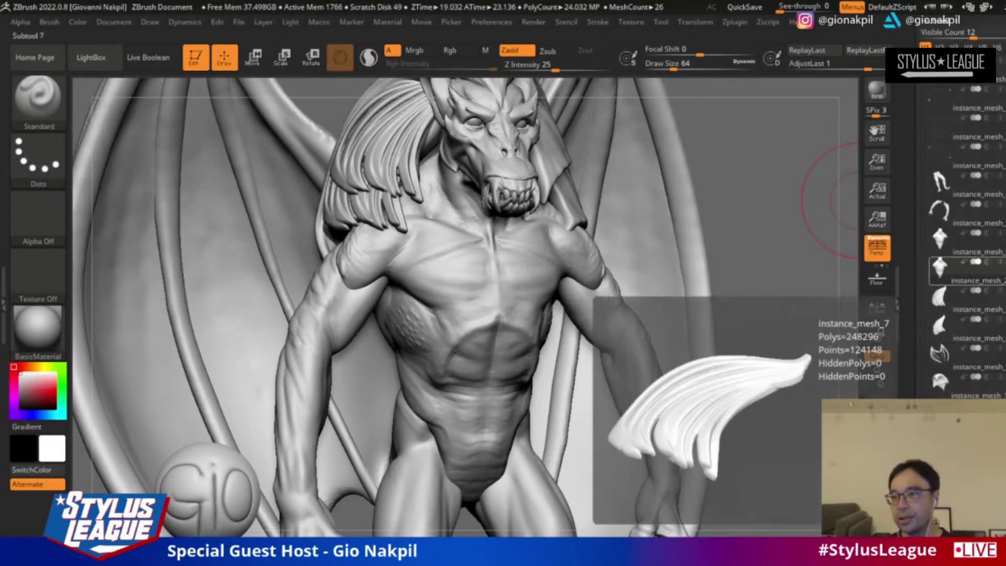
{"action": "left_click", "coordinate": [969, 272]}
Step: Subdivide the remeshed torso copy to a higher subdivision level
{"action": "key", "text": "ctrl"}
{"action": "key", "text": "ctrl"}
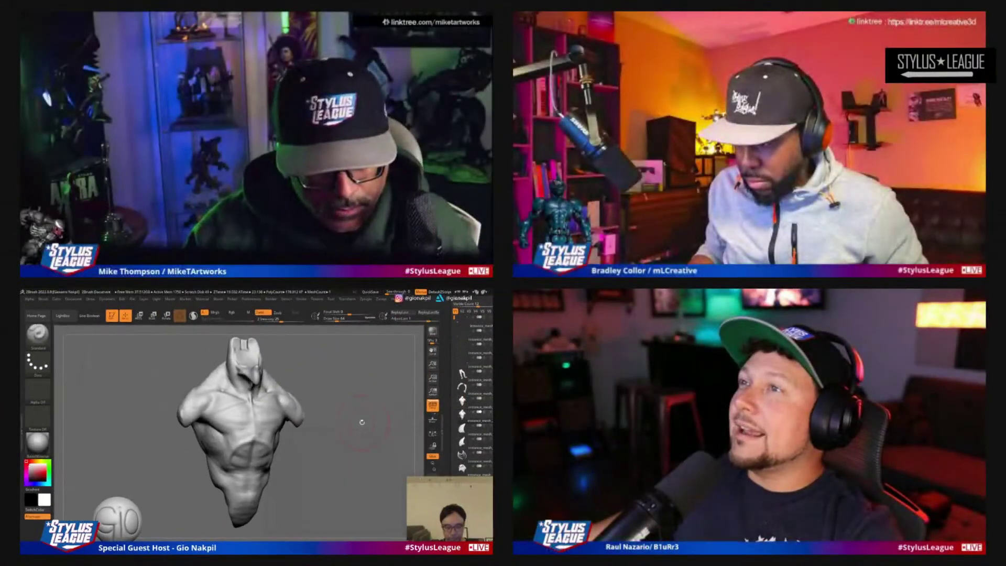
{"action": "key", "text": "ctrl+d"}
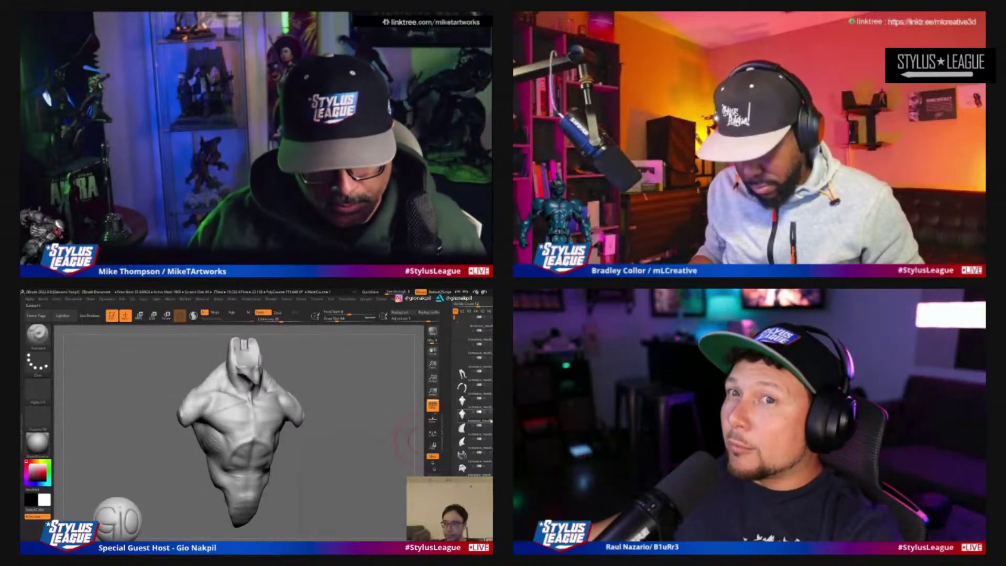
{"action": "scroll", "coordinate": [449, 451], "scroll_direction": "down", "scroll_amount": 1}
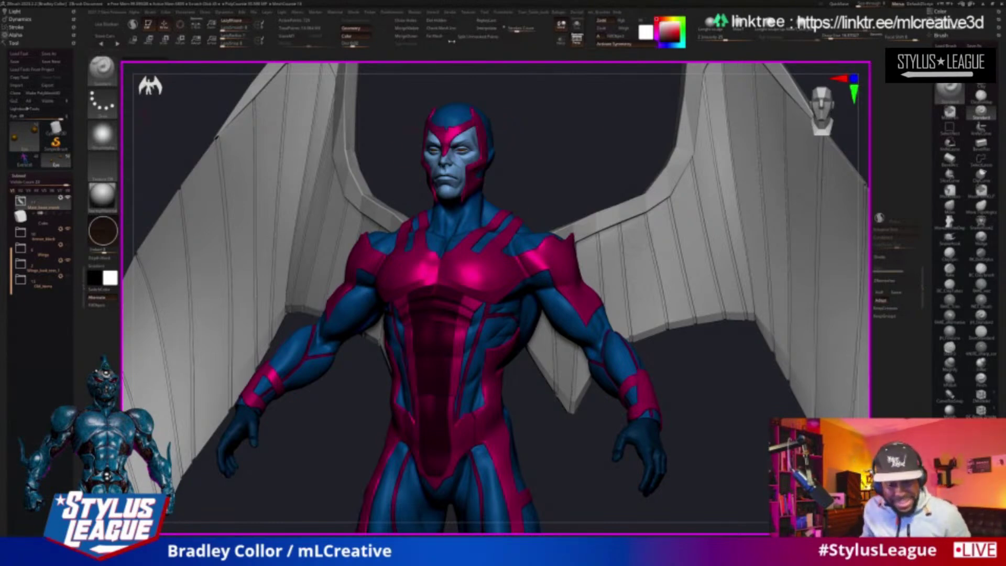
Step: Make the winged figure's body mesh the active subtool and choose the Standard brush
{"action": "left_click_drag", "start_coordinate": [562, 157], "coordinate": [573, 165]}
{"action": "mouse_move", "coordinate": [516, 132]}
{"action": "left_mouse_down"}
{"action": "mouse_move", "coordinate": [556, 136]}
{"action": "mouse_move", "coordinate": [519, 133]}
{"action": "mouse_move", "coordinate": [540, 116]}
{"action": "mouse_move", "coordinate": [503, 131]}
{"action": "mouse_move", "coordinate": [493, 85]}
{"action": "mouse_move", "coordinate": [497, 107]}
{"action": "mouse_move", "coordinate": [514, 110]}
{"action": "mouse_move", "coordinate": [506, 129]}
{"action": "left_mouse_up"}
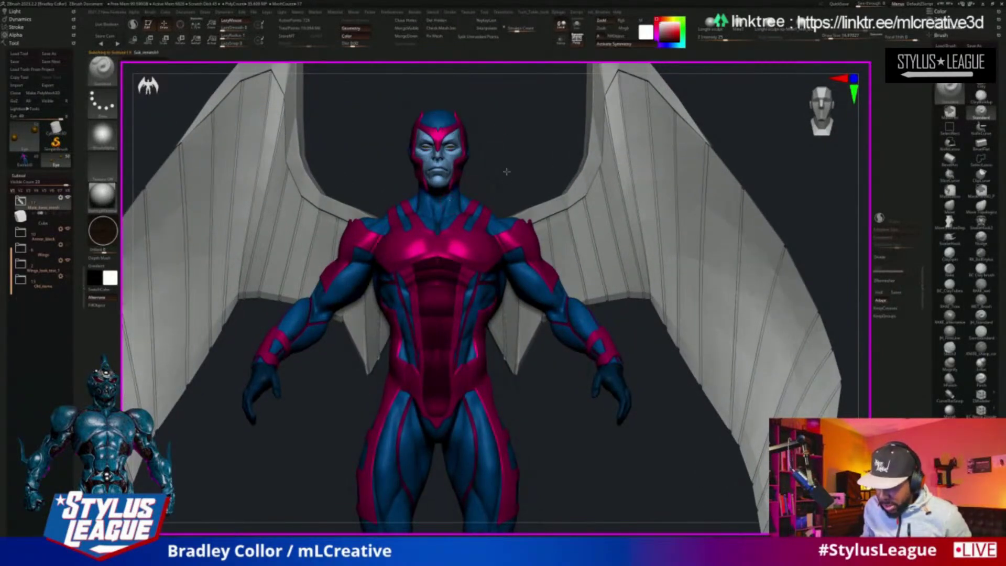
{"action": "left_click_drag", "start_coordinate": [555, 127], "coordinate": [517, 136]}
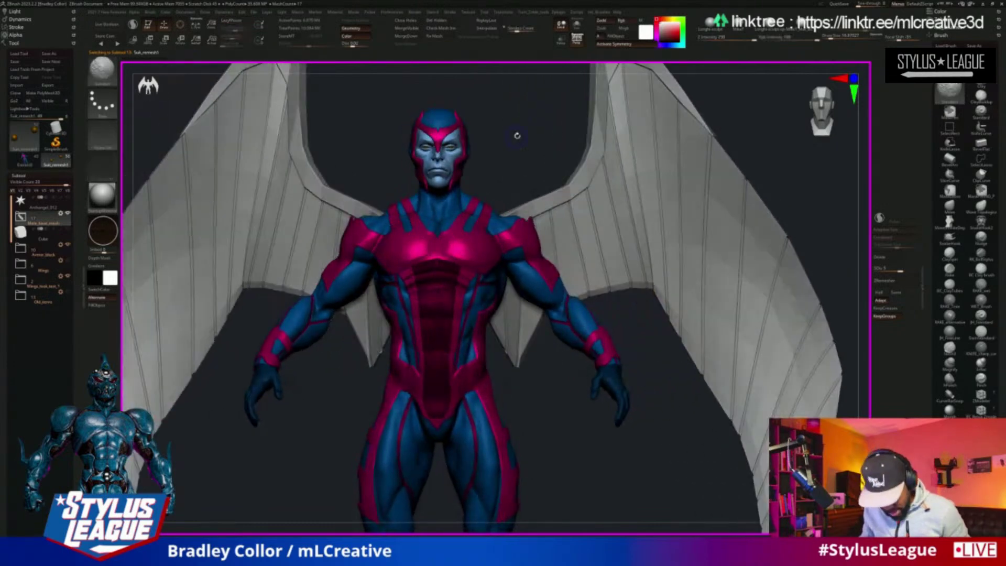
{"action": "key", "text": "b"}
{"action": "key", "text": "s"}
{"action": "key", "text": "t"}
{"action": "key", "text": "space"}
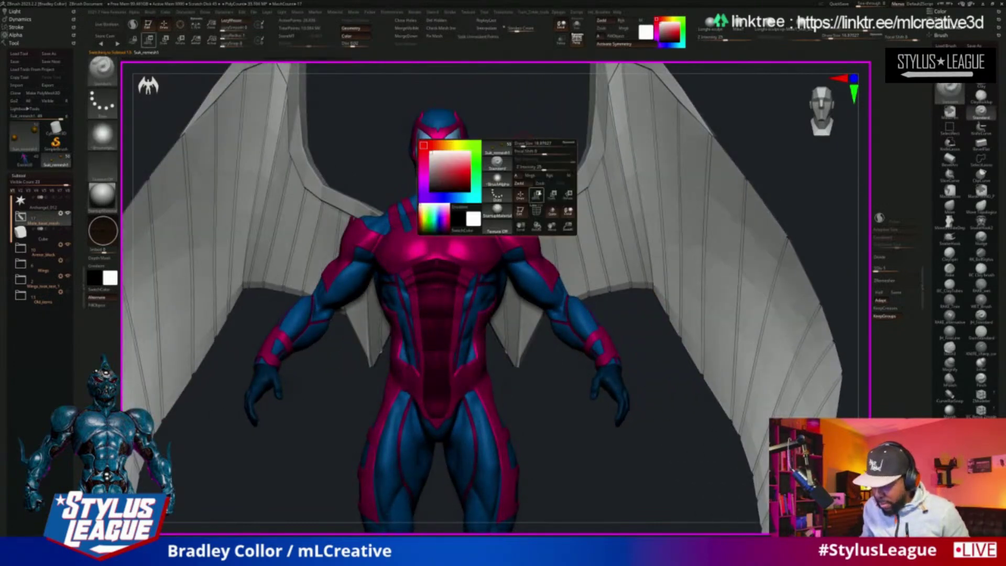
{"action": "left_click", "coordinate": [541, 211]}
Step: Examine the winged figure's body, suit panels and wings from the front and at an angle, near and far
{"action": "left_click_drag", "start_coordinate": [510, 144], "coordinate": [711, 350], "text": "alt"}
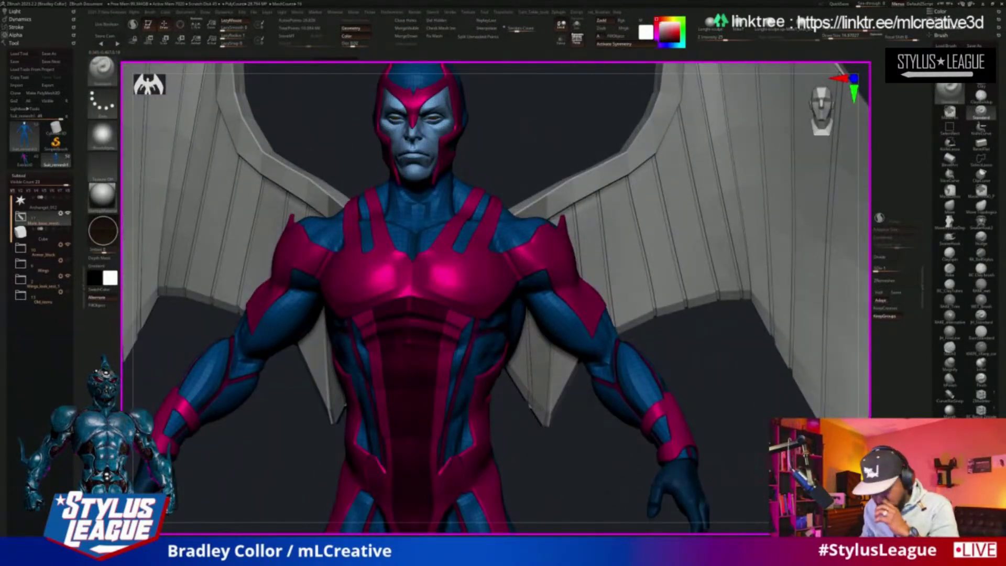
{"action": "left_click_drag", "start_coordinate": [714, 387], "coordinate": [682, 460]}
{"action": "left_click_drag", "start_coordinate": [465, 108], "coordinate": [624, 210]}
{"action": "left_click_drag", "start_coordinate": [723, 234], "coordinate": [561, 424]}
{"action": "left_click_drag", "start_coordinate": [631, 410], "coordinate": [616, 447], "text": "alt"}
{"action": "left_click_drag", "start_coordinate": [771, 223], "coordinate": [765, 224]}
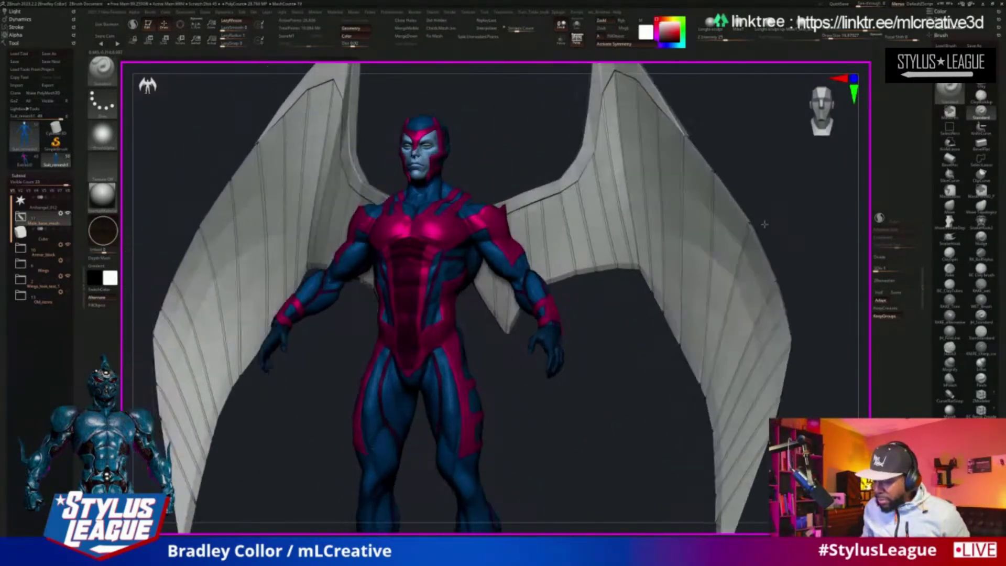
{"action": "left_click_drag", "start_coordinate": [570, 420], "coordinate": [613, 339], "text": "alt"}
{"action": "mouse_move", "coordinate": [592, 376]}
{"action": "left_mouse_down", "text": "alt"}
{"action": "mouse_move", "coordinate": [587, 392]}
{"action": "mouse_move", "coordinate": [606, 298]}
{"action": "mouse_move", "coordinate": [609, 341]}
{"action": "mouse_move", "coordinate": [514, 412]}
{"action": "mouse_move", "coordinate": [724, 312]}
{"action": "mouse_move", "coordinate": [573, 337]}
{"action": "mouse_move", "coordinate": [580, 389]}
{"action": "left_mouse_up", "text": "alt"}
{"action": "left_click_drag", "start_coordinate": [488, 95], "coordinate": [493, 250], "text": "alt"}
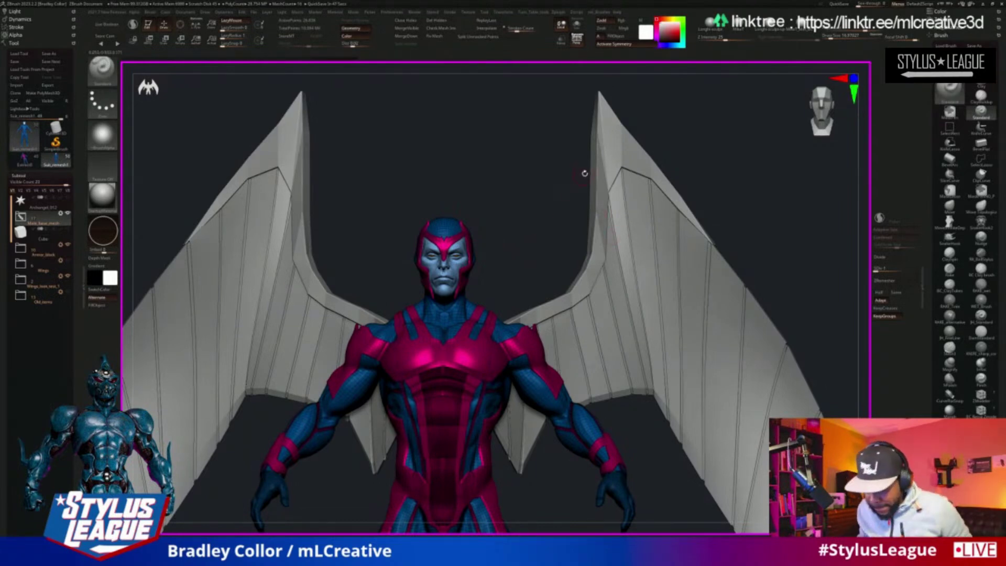
{"action": "mouse_move", "coordinate": [519, 156]}
{"action": "left_mouse_down"}
{"action": "mouse_move", "coordinate": [508, 162]}
{"action": "mouse_move", "coordinate": [514, 149]}
{"action": "mouse_move", "coordinate": [505, 144]}
{"action": "mouse_move", "coordinate": [523, 161]}
{"action": "left_mouse_up"}
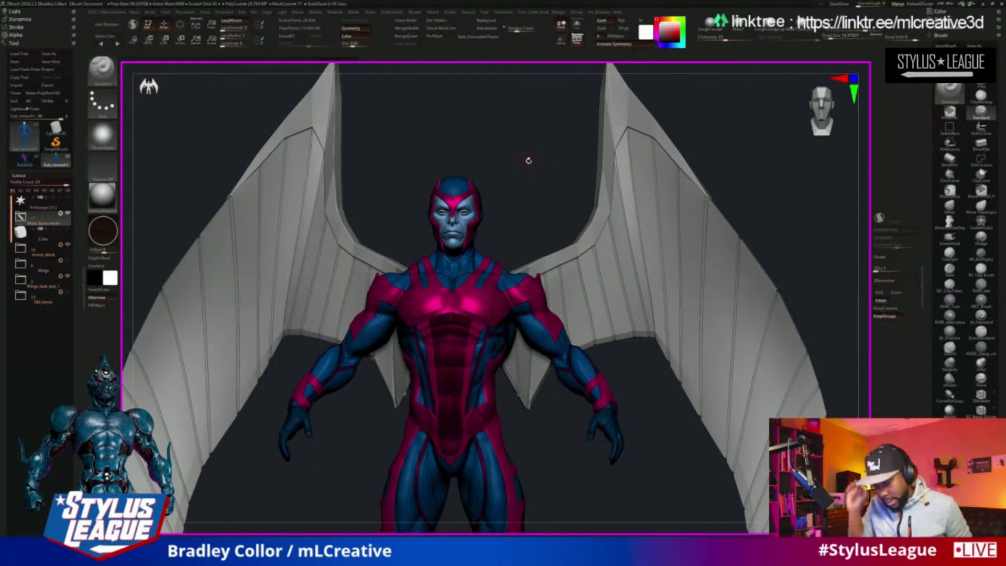
Step: Adjust the brush draw size for the winged figure
{"action": "key", "text": "s"}
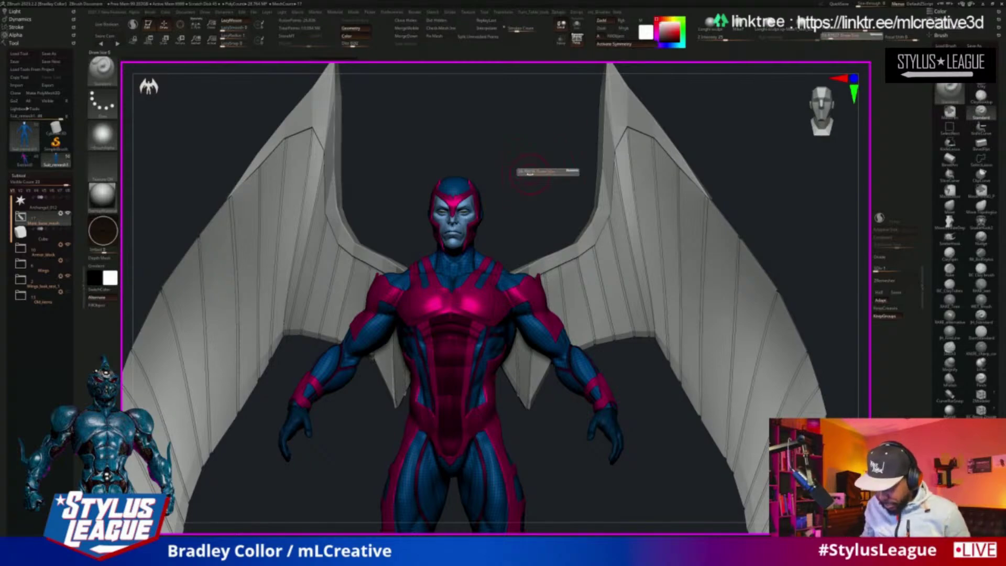
{"action": "left_click_drag", "start_coordinate": [529, 174], "coordinate": [535, 173]}
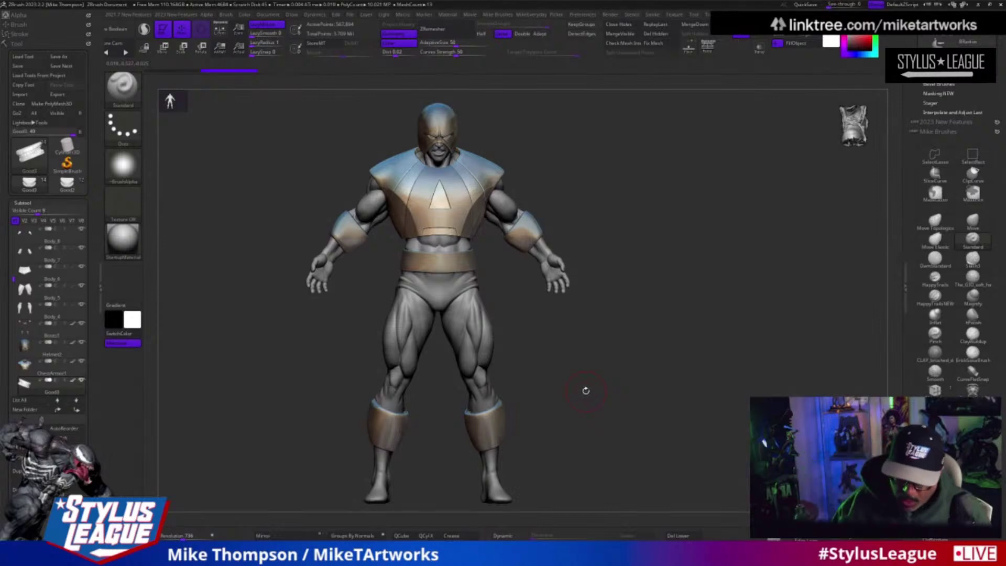
Step: Isolate the armored figure's forearm, briefs, thigh and lower-leg pieces one at a time, and show the whole figure again
{"action": "left_click_drag", "start_coordinate": [681, 444], "coordinate": [680, 447]}
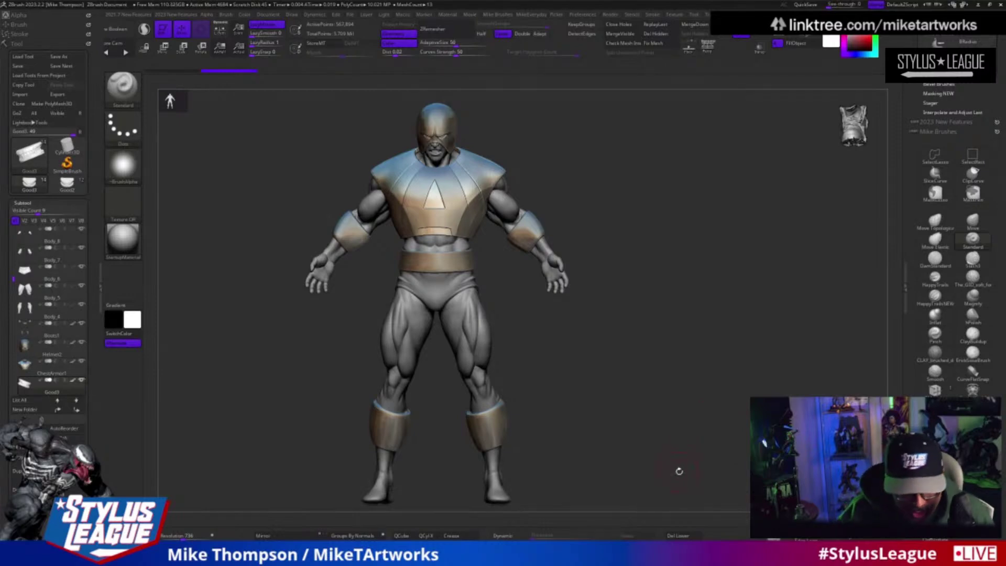
{"action": "left_click", "coordinate": [757, 44]}
{"action": "left_click", "coordinate": [82, 245]}
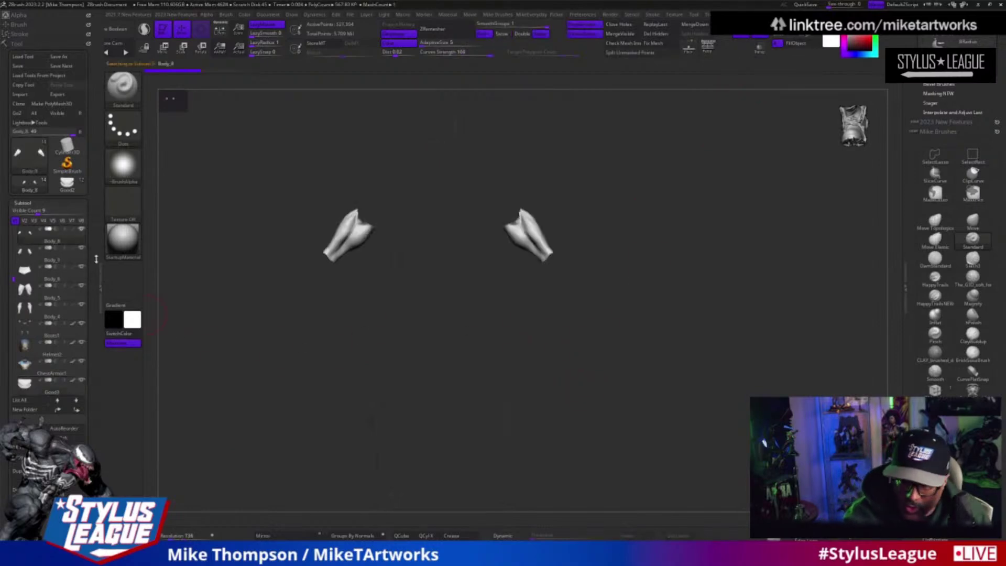
{"action": "left_click", "coordinate": [83, 287]}
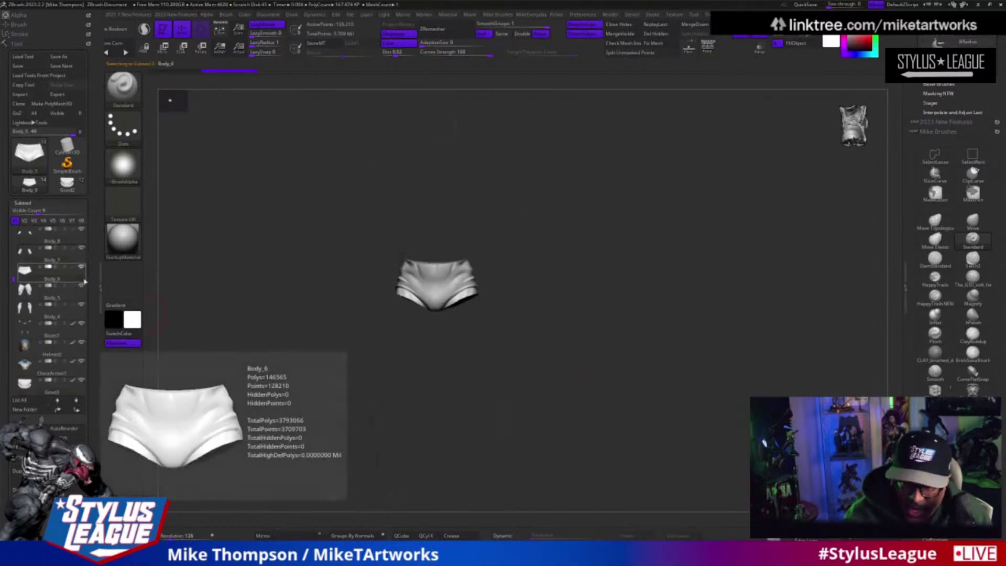
{"action": "left_click", "coordinate": [83, 305]}
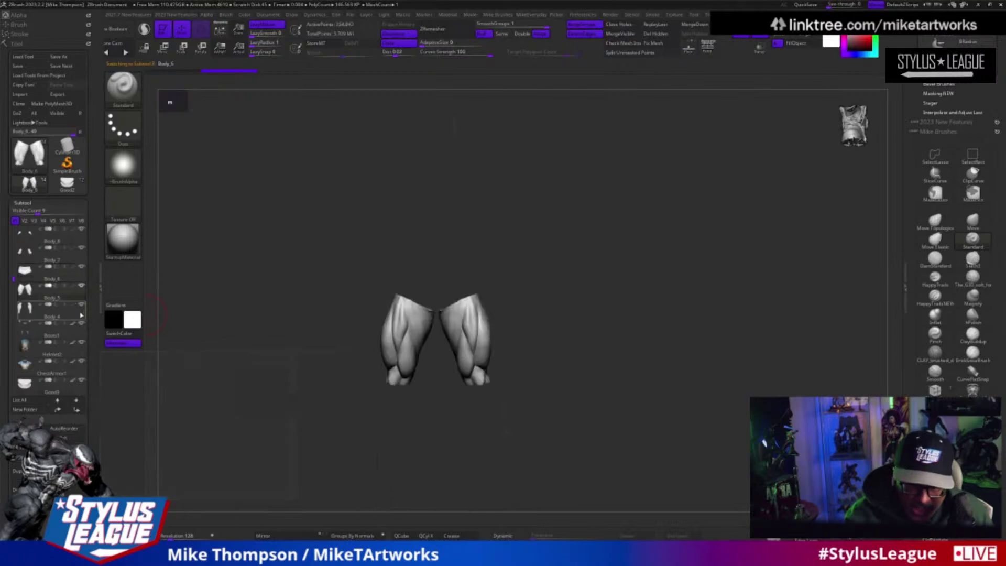
{"action": "left_click", "coordinate": [83, 324]}
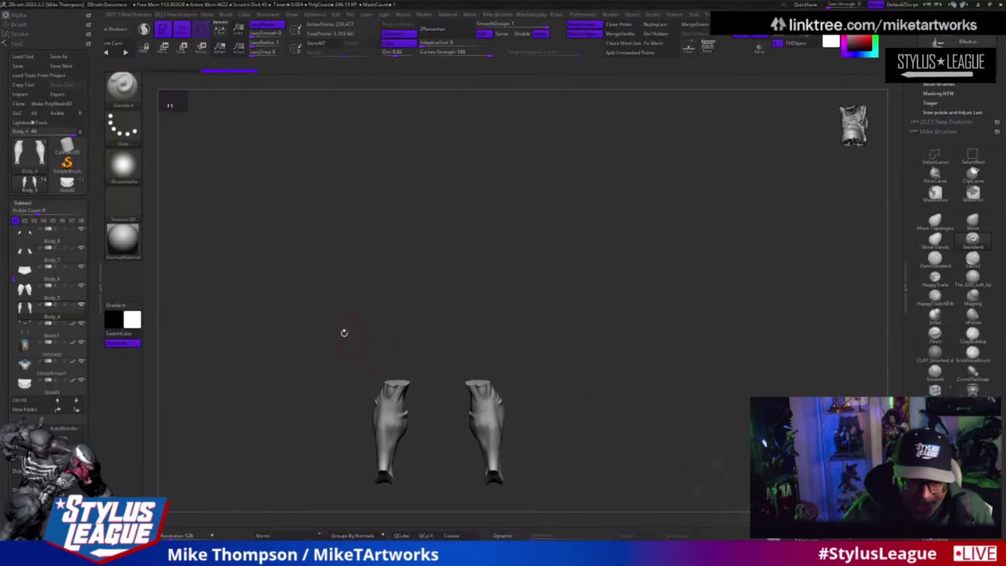
{"action": "left_click", "coordinate": [82, 279]}
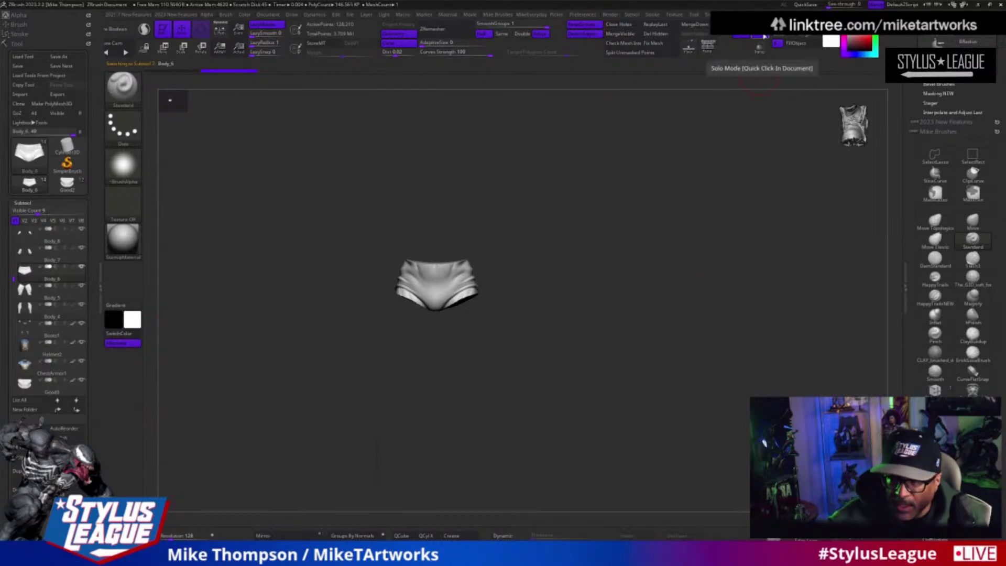
{"action": "left_click", "coordinate": [764, 36]}
{"action": "mouse_move", "coordinate": [750, 469]}
{"action": "left_mouse_down"}
{"action": "mouse_move", "coordinate": [733, 472]}
{"action": "mouse_move", "coordinate": [747, 467]}
{"action": "left_mouse_up"}
{"action": "left_click_drag", "start_coordinate": [650, 340], "coordinate": [621, 340]}
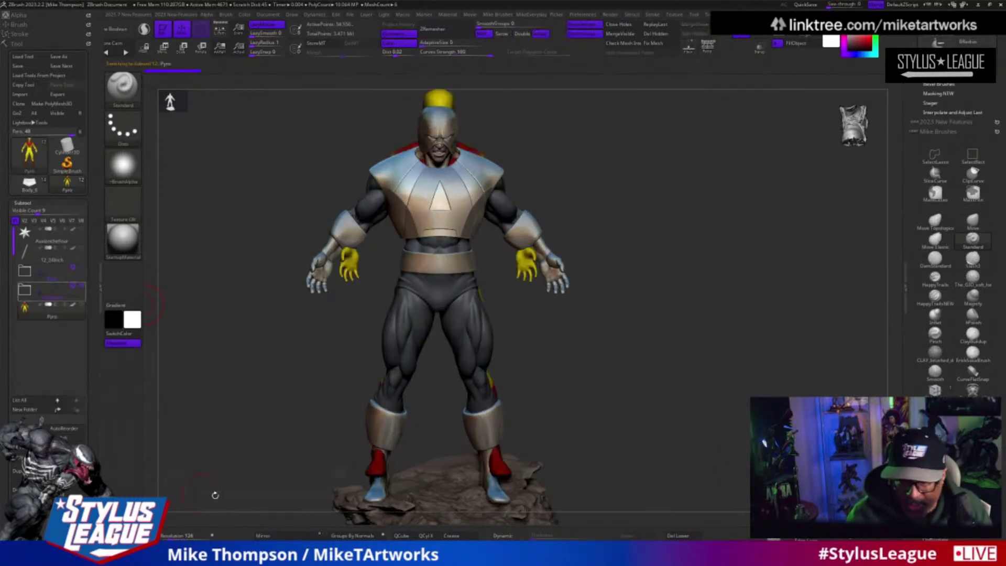
Step: Isolate the Pyro body, switch to the Blob_1 body and expand the Blob folder
{"action": "left_click", "coordinate": [760, 35]}
{"action": "left_click_drag", "start_coordinate": [734, 414], "coordinate": [745, 450]}
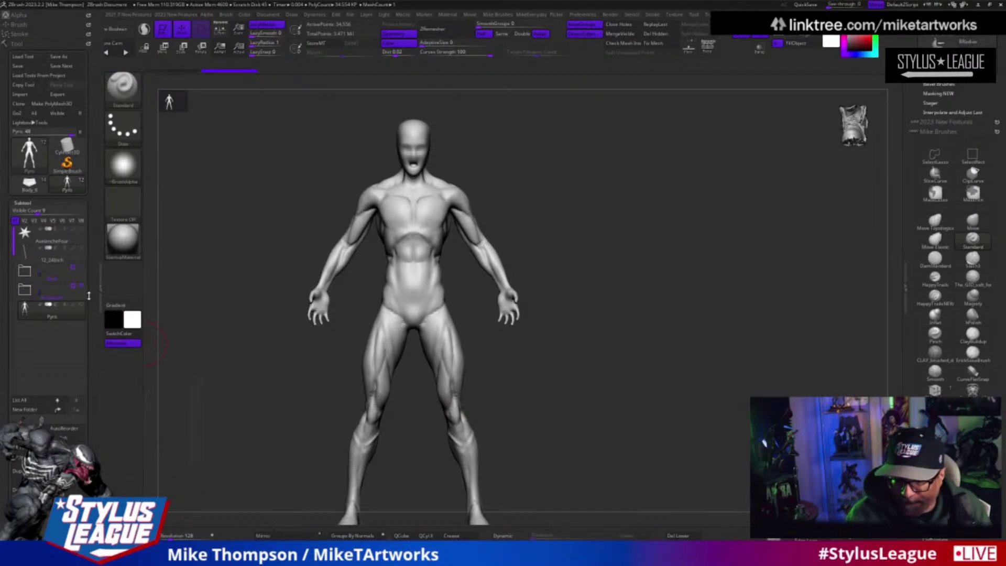
{"action": "mouse_move", "coordinate": [75, 277]}
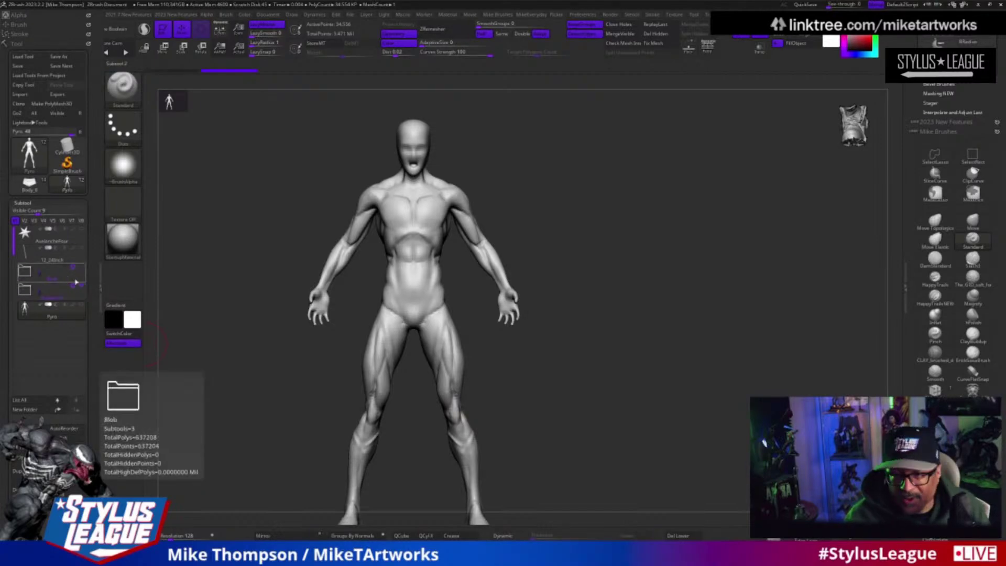
{"action": "left_click", "coordinate": [72, 277]}
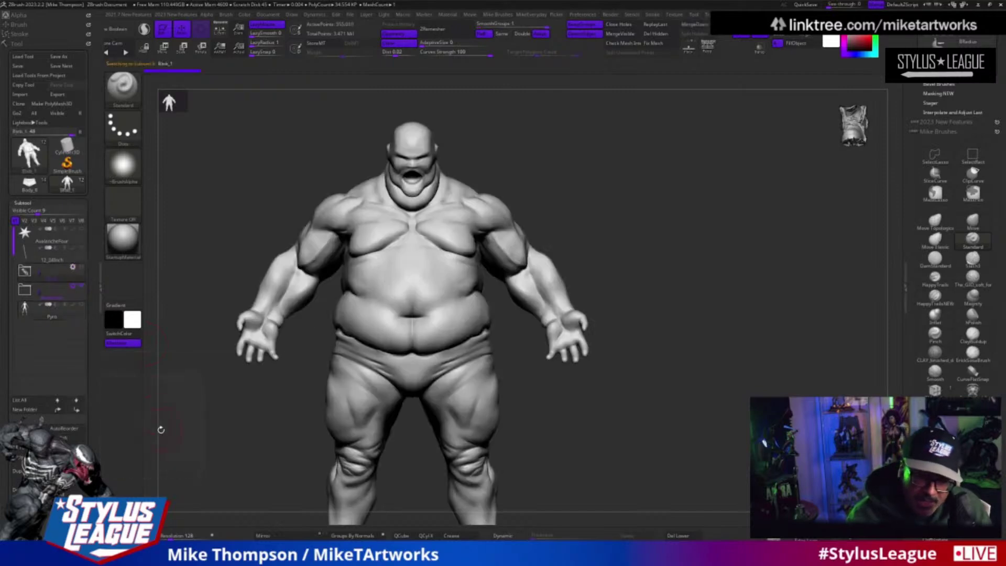
{"action": "left_click", "coordinate": [74, 278]}
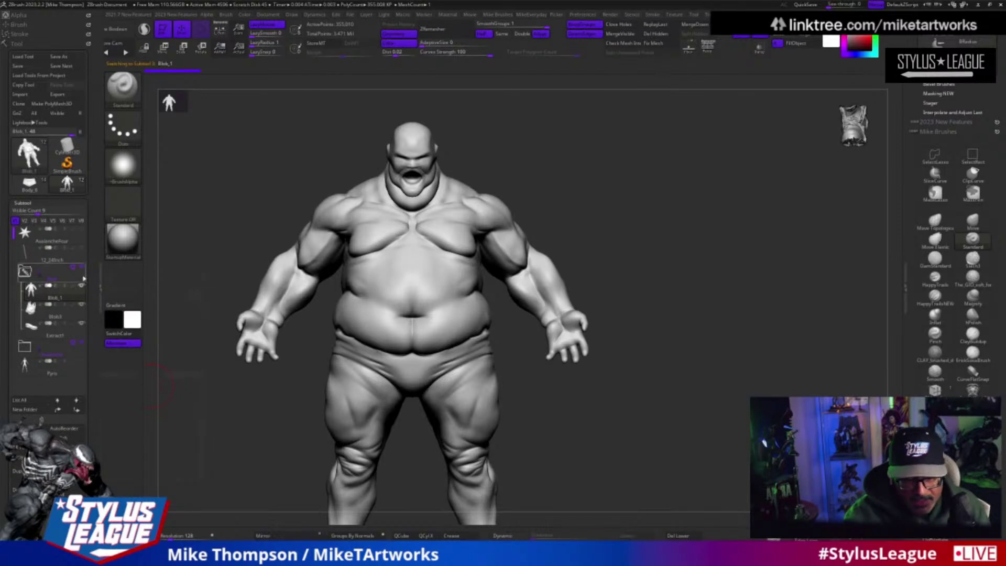
Step: Turn off Solo mode and show only the Blob folder's parts in their painted colors, with the other characters hidden
{"action": "left_click", "coordinate": [772, 36]}
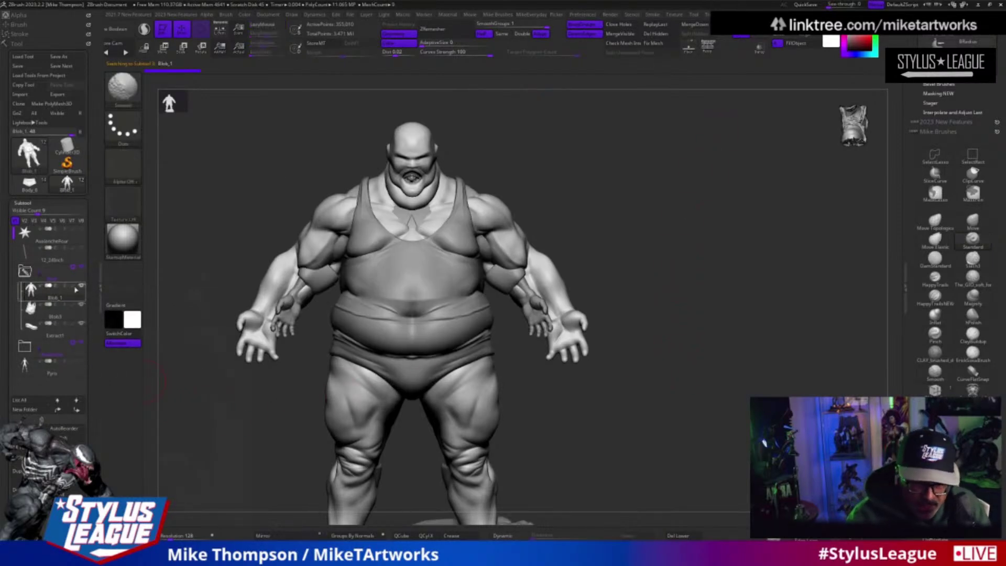
{"action": "key", "text": "shift+c"}
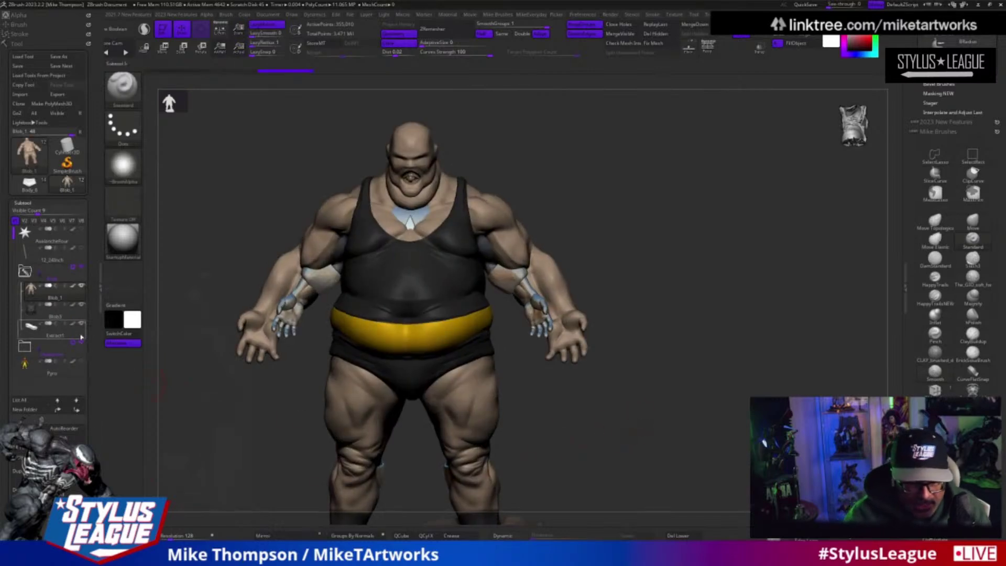
{"action": "left_click", "coordinate": [81, 324]}
{"action": "left_click_drag", "start_coordinate": [671, 480], "coordinate": [746, 483]}
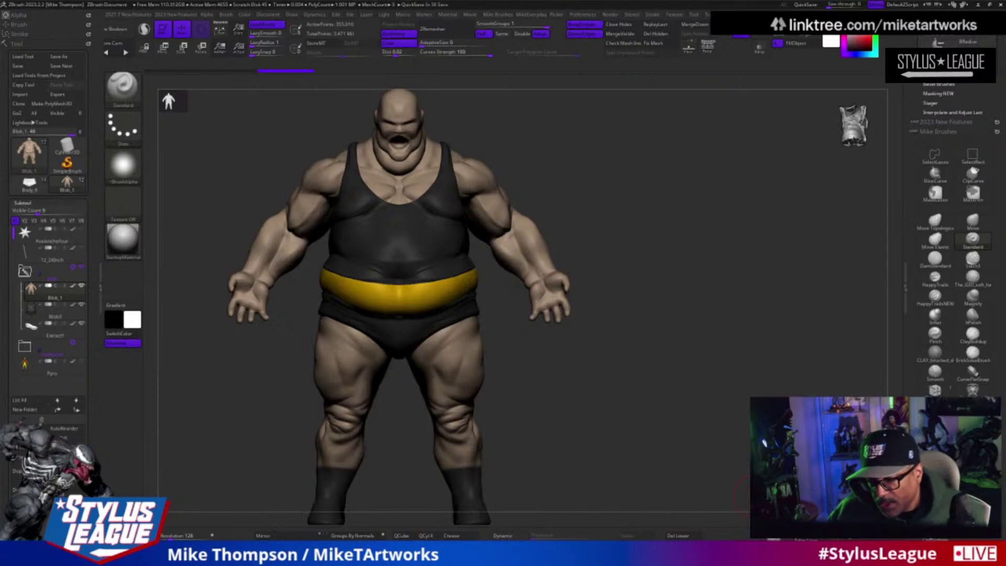
{"action": "mouse_move", "coordinate": [741, 495]}
{"action": "left_mouse_down"}
{"action": "mouse_move", "coordinate": [776, 495]}
{"action": "mouse_move", "coordinate": [742, 495]}
{"action": "left_mouse_up"}
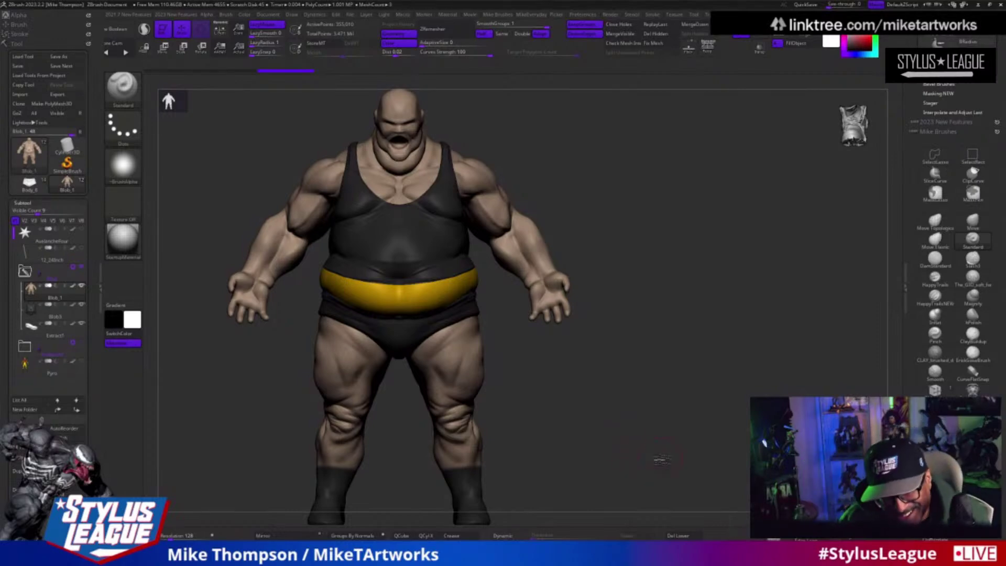
{"action": "key", "text": "ctrl+z"}
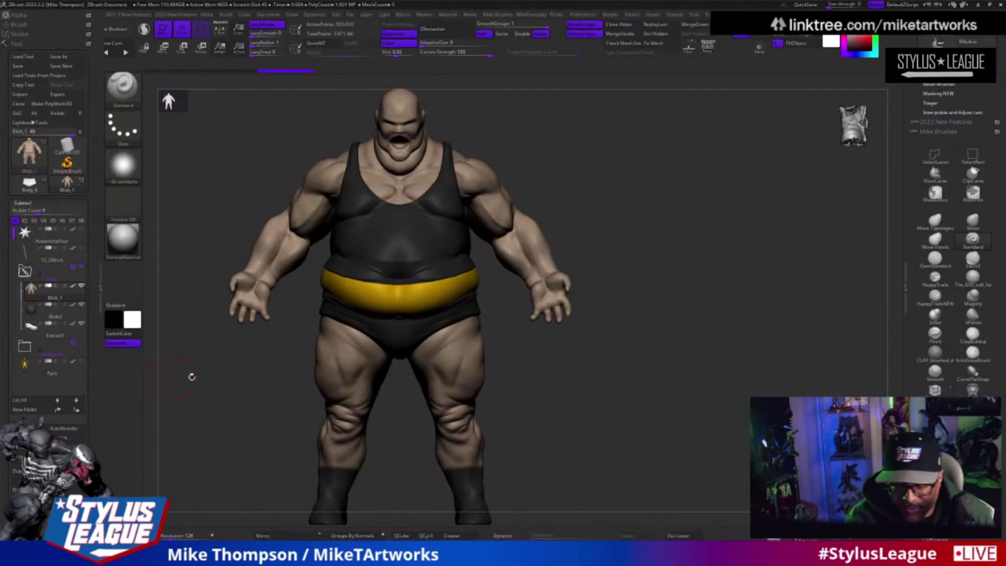
{"action": "mouse_move", "coordinate": [644, 416]}
{"action": "left_mouse_down"}
{"action": "mouse_move", "coordinate": [658, 443]}
{"action": "mouse_move", "coordinate": [682, 433]}
{"action": "mouse_move", "coordinate": [663, 438]}
{"action": "mouse_move", "coordinate": [678, 437]}
{"action": "mouse_move", "coordinate": [665, 457]}
{"action": "left_mouse_up"}
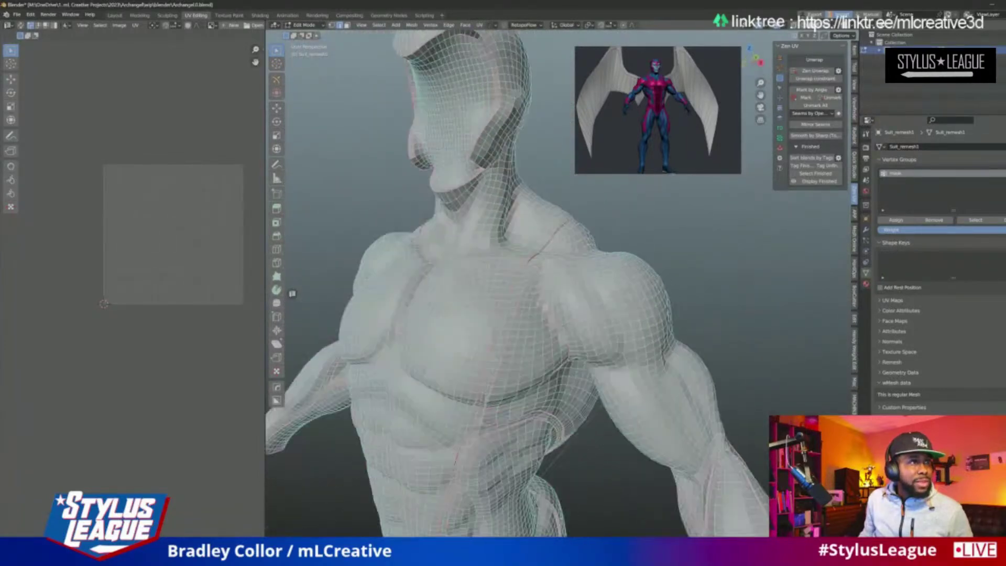
Step: Switch to Blender and examine the suit mesh's topology and seam lines across the body and chest
{"action": "scroll", "coordinate": [556, 283], "scroll_direction": "down", "scroll_amount": 6}
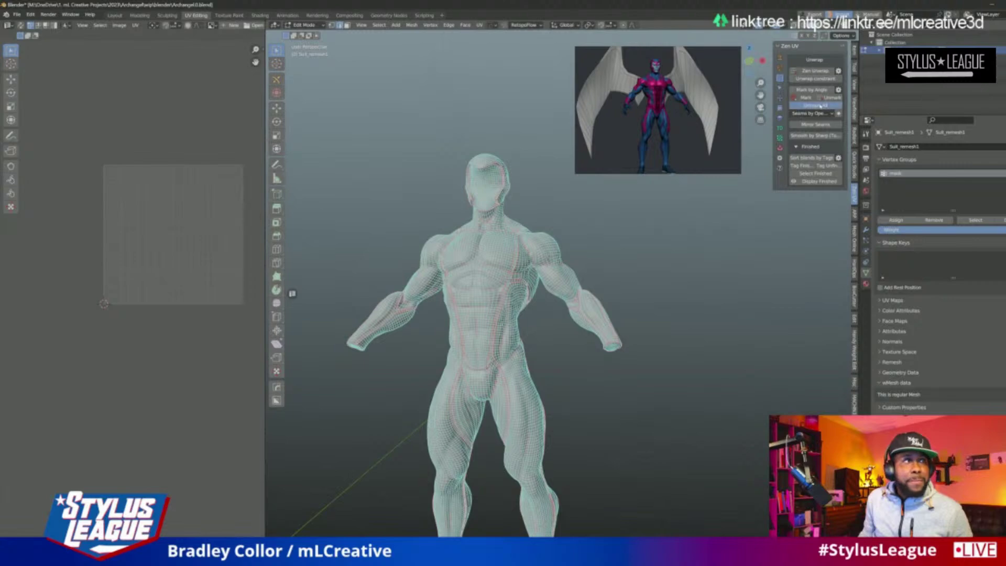
{"action": "scroll", "coordinate": [556, 284], "scroll_direction": "up", "scroll_amount": 8}
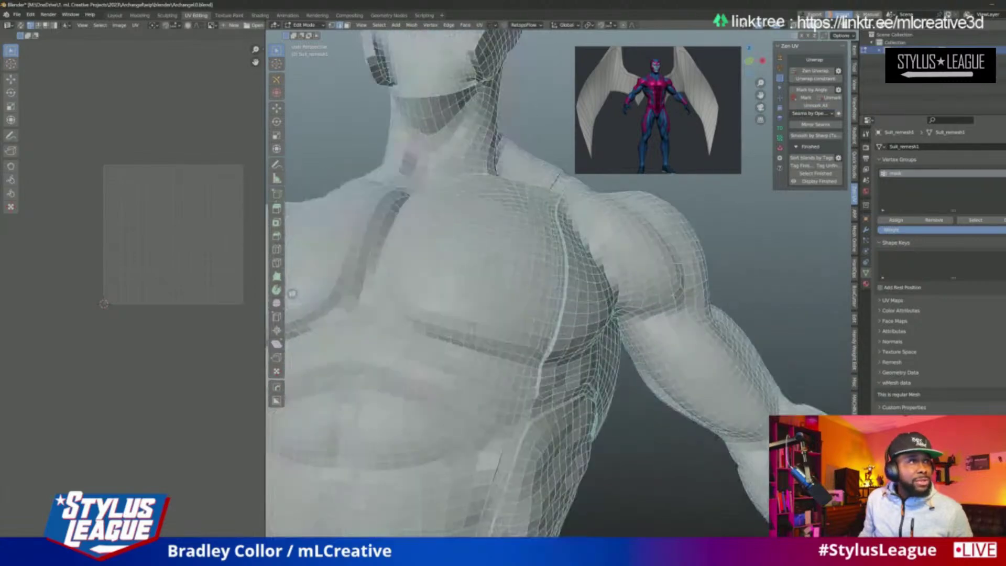
{"action": "middle_click_drag", "start_coordinate": [734, 283], "coordinate": [330, 279]}
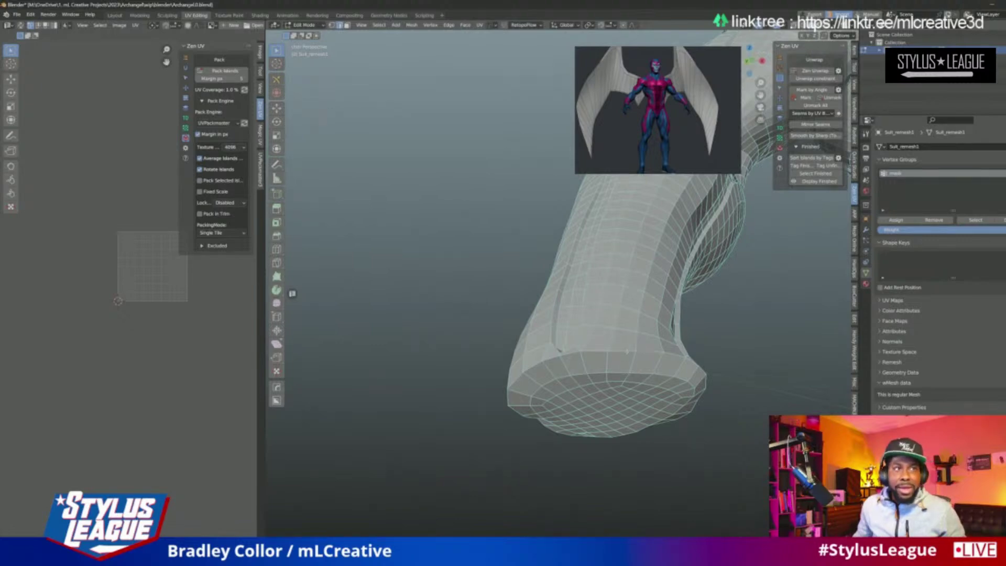
Step: Examine the capped forearm end of the suit mesh and the groove running along the arm from several angles
{"action": "scroll", "coordinate": [622, 409], "scroll_direction": "down", "scroll_amount": 3}
{"action": "middle_click_drag", "start_coordinate": [621, 408], "coordinate": [554, 470]}
{"action": "scroll", "coordinate": [630, 424], "scroll_direction": "up", "scroll_amount": 4}
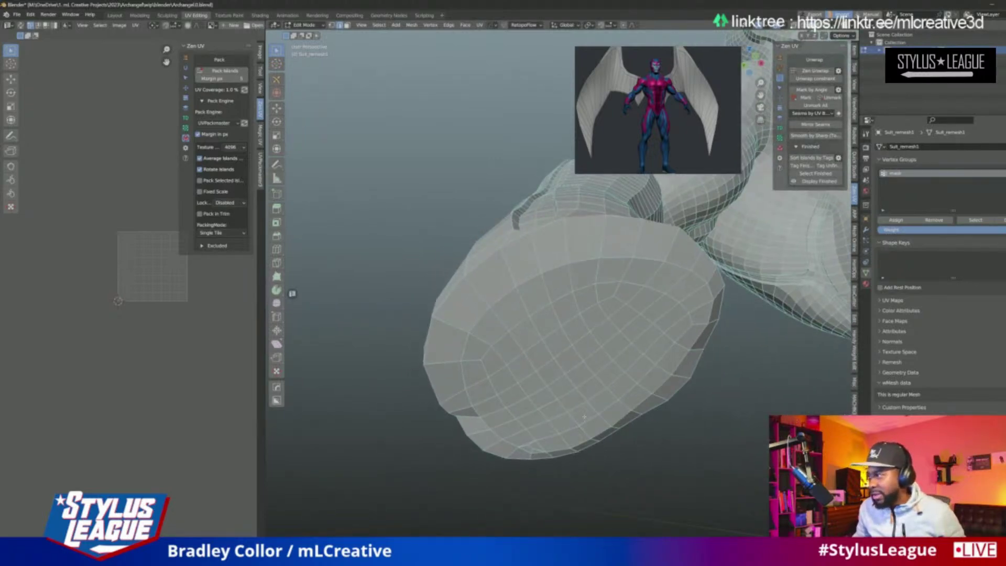
{"action": "middle_click_drag", "start_coordinate": [554, 470], "coordinate": [572, 419]}
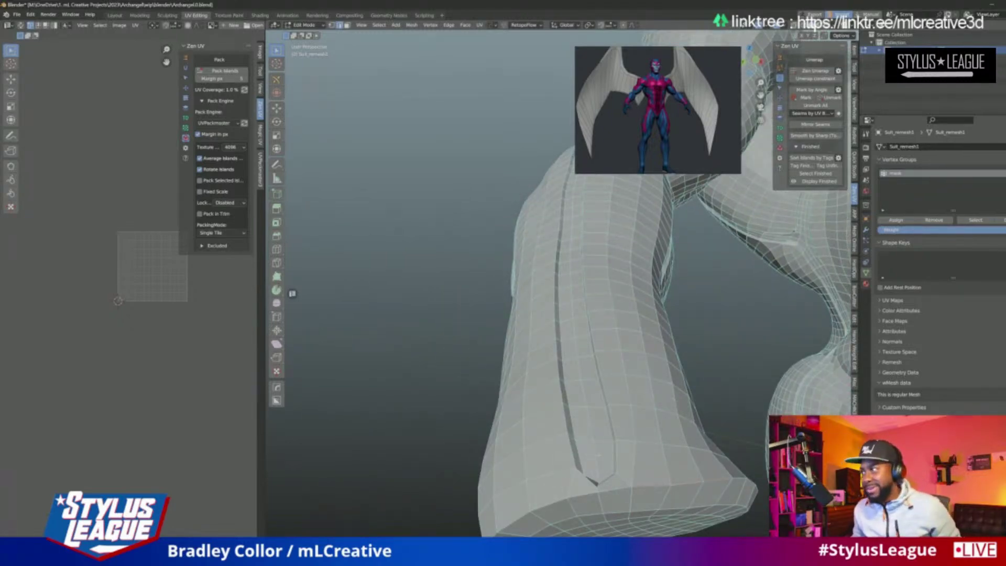
{"action": "middle_click_drag", "start_coordinate": [571, 420], "coordinate": [530, 278]}
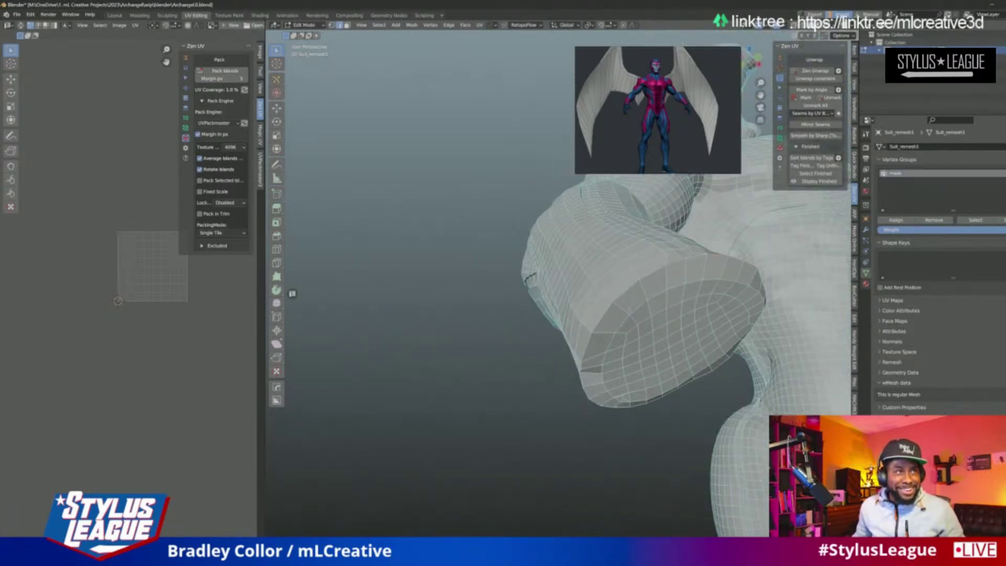
{"action": "middle_click_drag", "start_coordinate": [529, 278], "coordinate": [514, 221]}
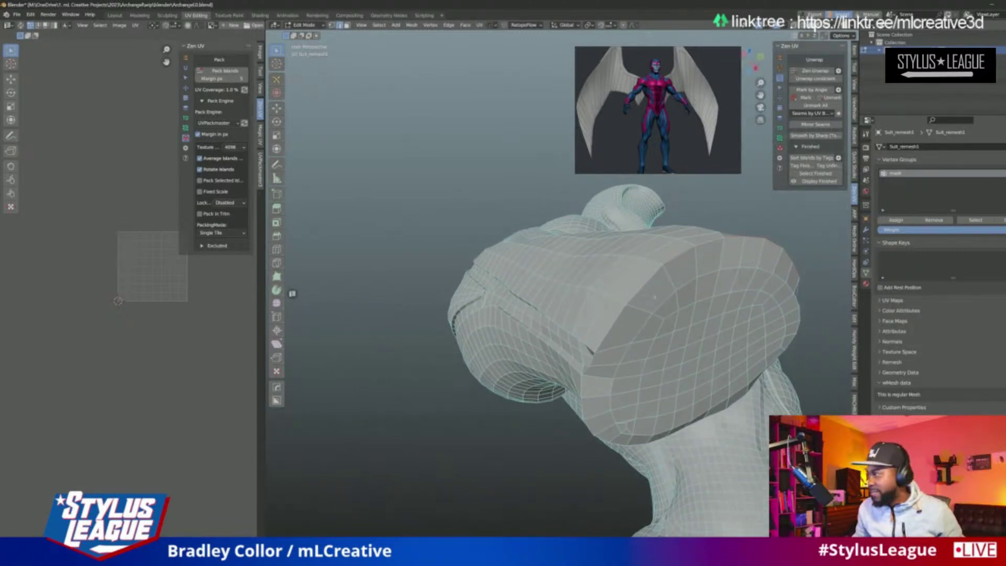
{"action": "middle_click_drag", "start_coordinate": [683, 319], "coordinate": [752, 348]}
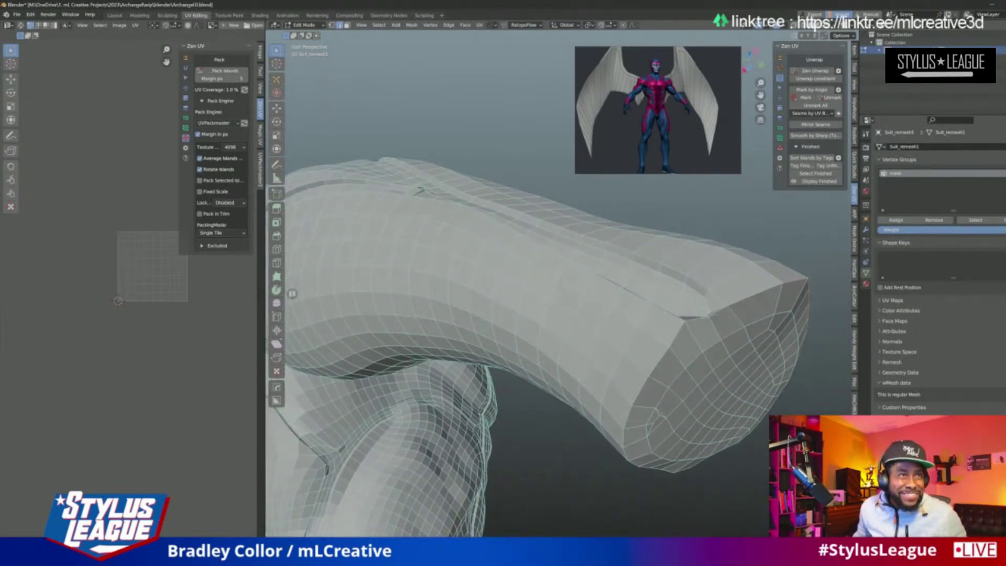
{"action": "middle_click_drag", "start_coordinate": [666, 360], "coordinate": [600, 325]}
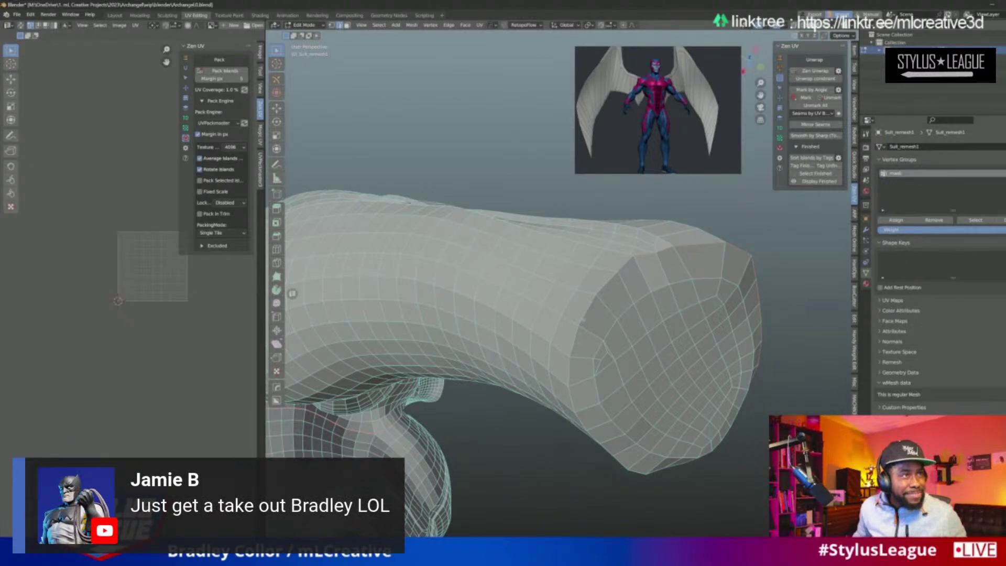
{"action": "middle_click_drag", "start_coordinate": [580, 367], "coordinate": [643, 361]}
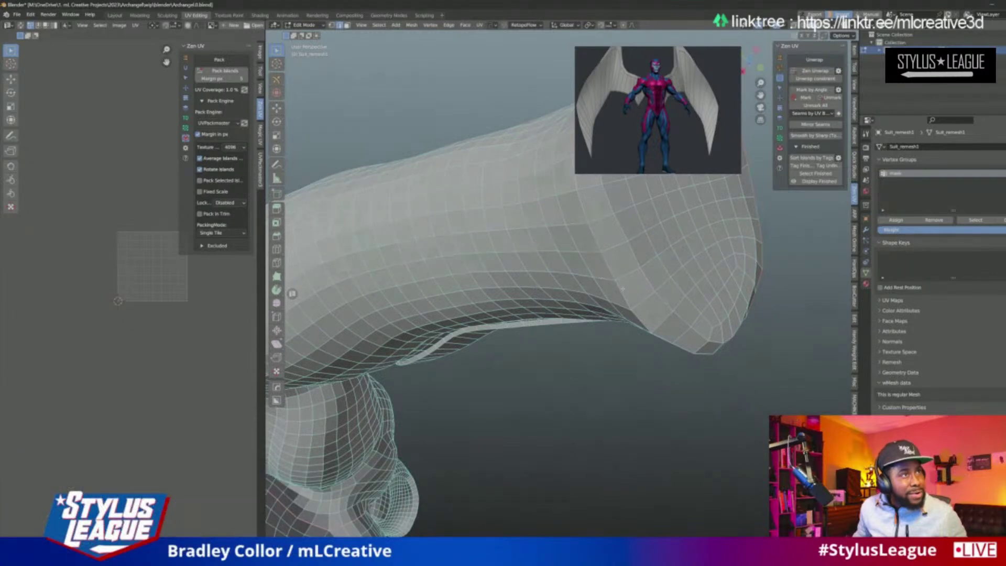
{"action": "middle_click_drag", "start_coordinate": [577, 472], "coordinate": [595, 489]}
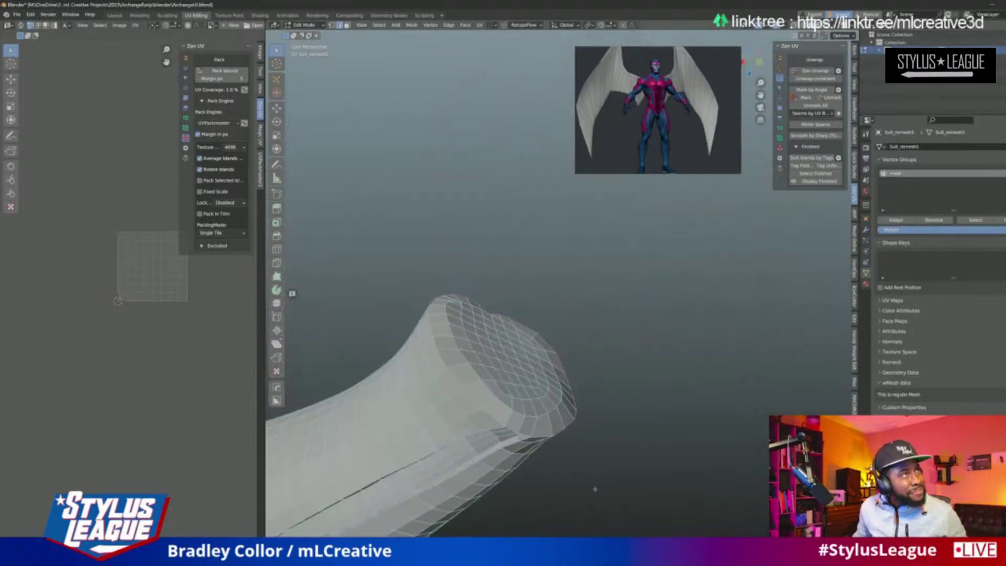
{"action": "middle_click_drag", "start_coordinate": [458, 381], "coordinate": [478, 387]}
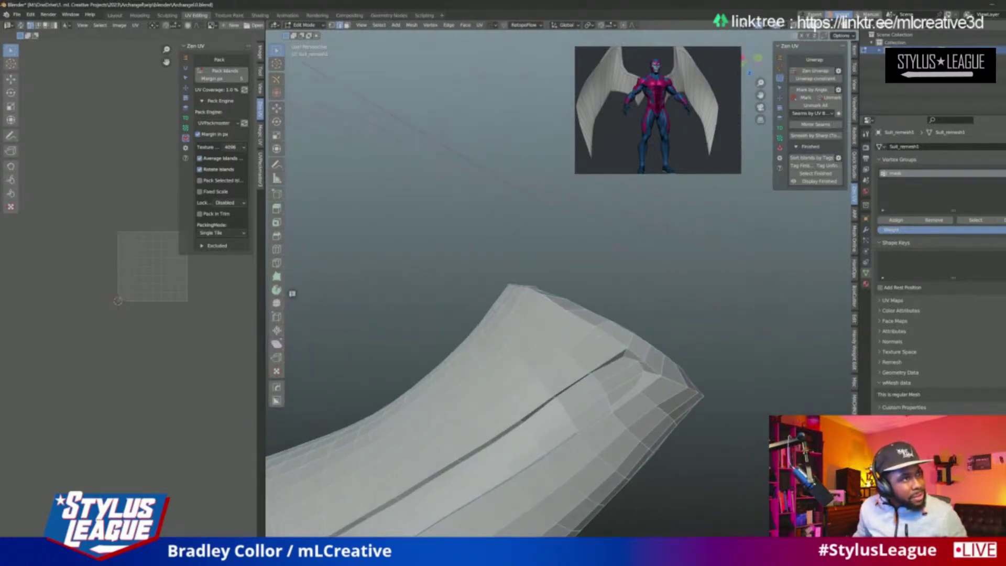
{"action": "middle_click_drag", "start_coordinate": [652, 356], "coordinate": [639, 344]}
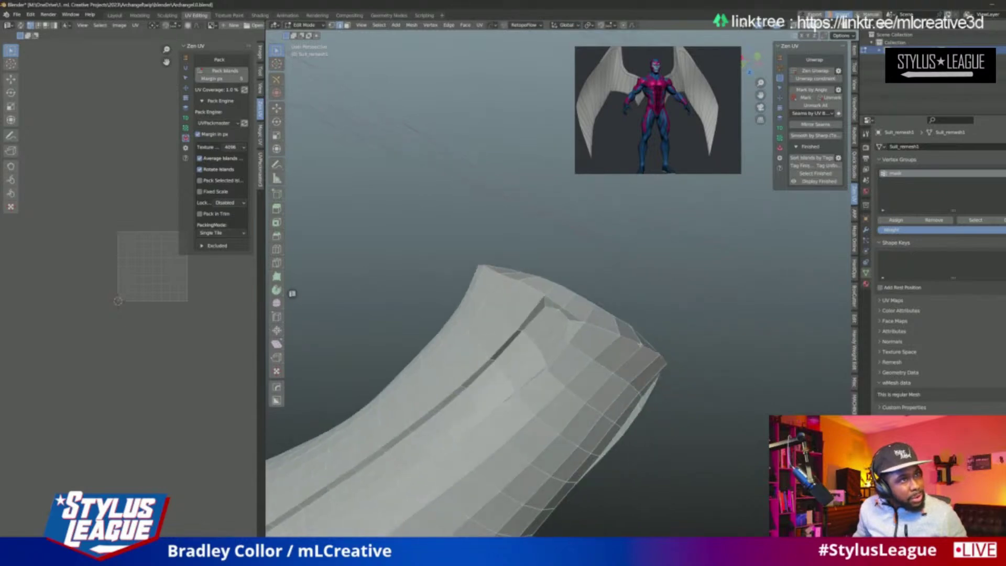
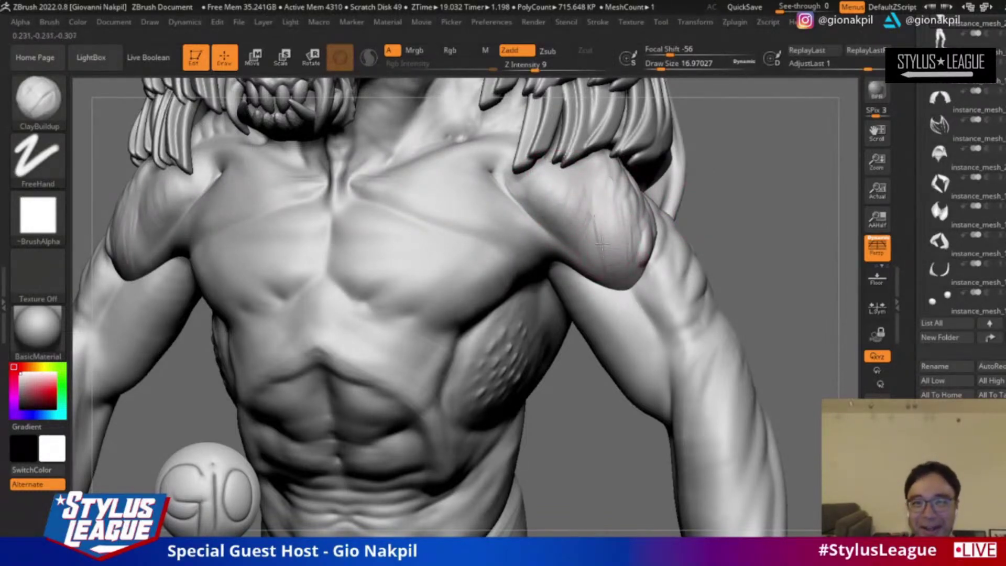
Step: Switch to the dreadlocked creature in ZBrush and examine its torso and arms from an angle with all subtools visible
{"action": "key", "text": "shift"}
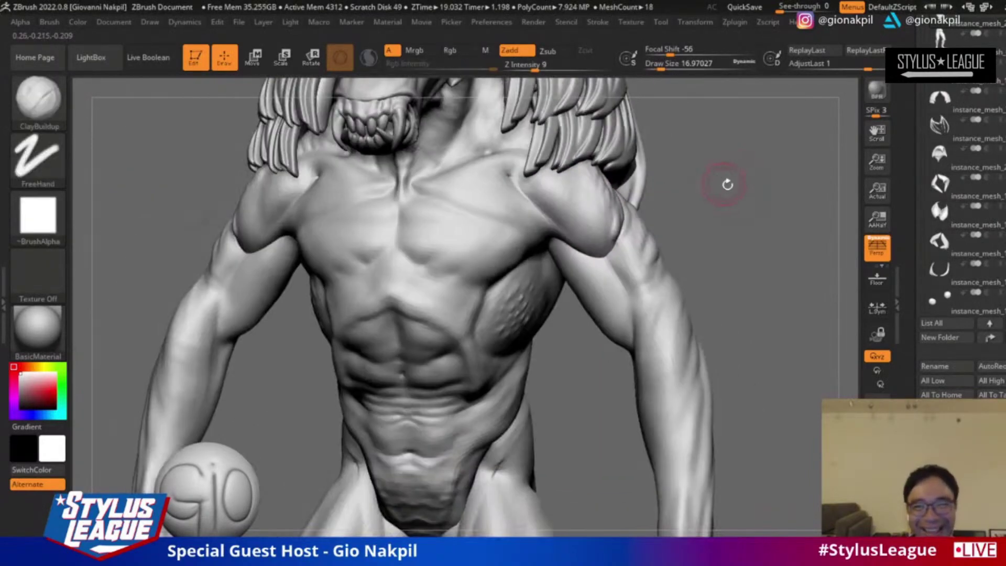
{"action": "mouse_move", "coordinate": [726, 180]}
{"action": "left_mouse_down"}
{"action": "mouse_move", "coordinate": [713, 268]}
{"action": "mouse_move", "coordinate": [679, 274]}
{"action": "left_mouse_up"}
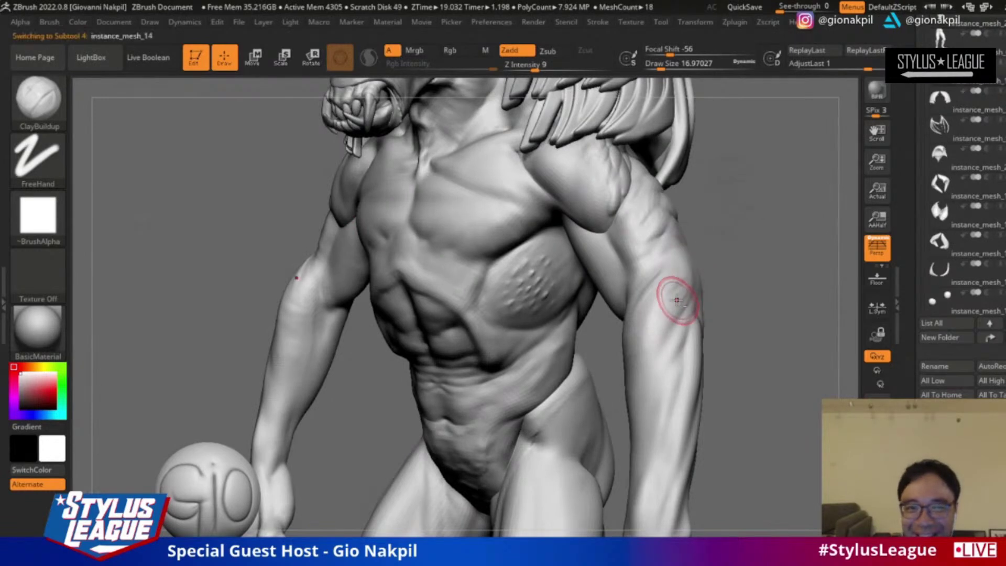
Step: Set the draw size to about 15.6 and sculpt fine ClayBuildup creases across the creature's upper forearm, smoothing them lightly
{"action": "left_click_drag", "start_coordinate": [736, 219], "coordinate": [748, 213]}
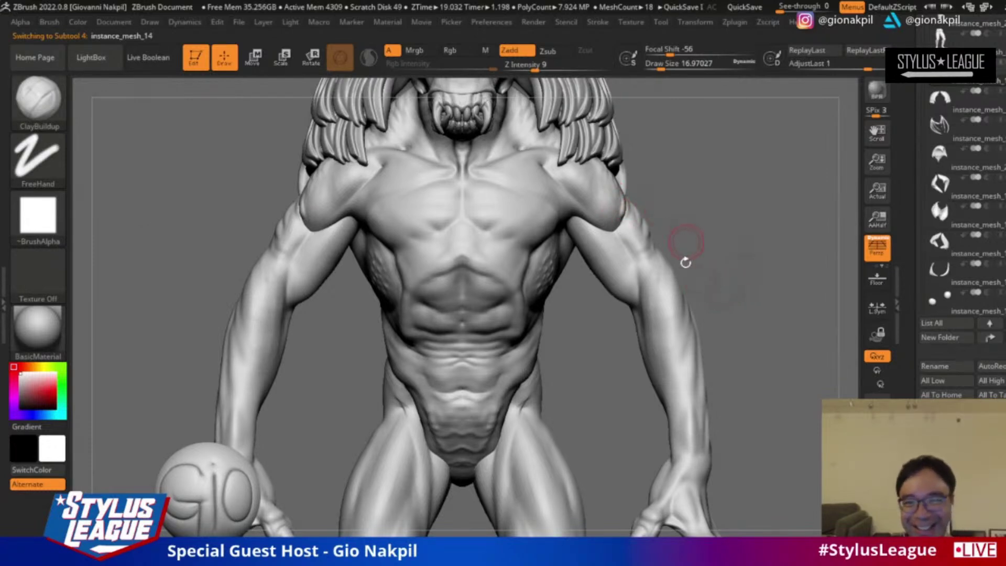
{"action": "key", "text": "s"}
{"action": "left_click_drag", "start_coordinate": [663, 274], "coordinate": [658, 274]}
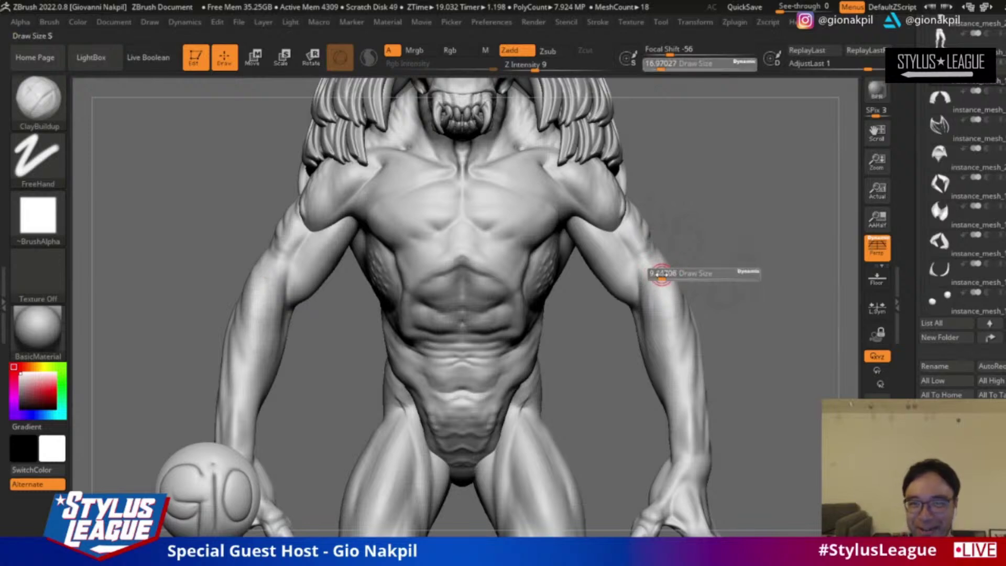
{"action": "key", "text": "s"}
{"action": "left_click_drag", "start_coordinate": [662, 296], "coordinate": [662, 365]}
{"action": "left_click_drag", "start_coordinate": [662, 329], "coordinate": [658, 268], "text": "shift"}
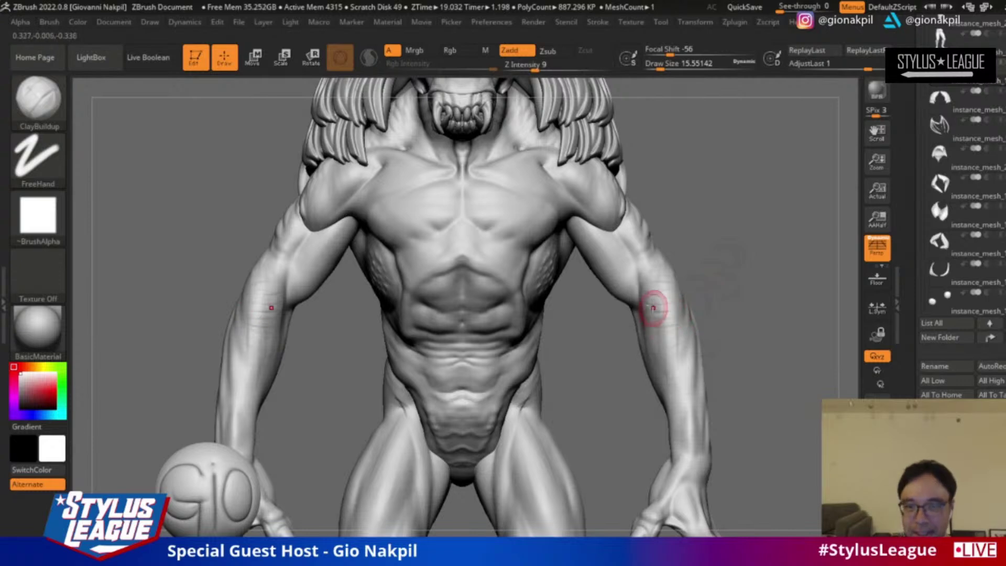
Step: Continue the skin creases down the front of the creature's forearm and soften the strokes near the inner elbow
{"action": "left_click_drag", "start_coordinate": [724, 251], "coordinate": [710, 325], "text": "alt"}
{"action": "left_click_drag", "start_coordinate": [730, 269], "coordinate": [718, 242], "text": "alt"}
{"action": "left_click_drag", "start_coordinate": [657, 289], "coordinate": [659, 368]}
{"action": "left_click_drag", "start_coordinate": [618, 270], "coordinate": [602, 252], "text": "shift"}
{"action": "mouse_move", "coordinate": [558, 373]}
{"action": "left_mouse_down", "text": "alt"}
{"action": "mouse_move", "coordinate": [548, 355]}
{"action": "mouse_move", "coordinate": [564, 283]}
{"action": "left_mouse_up", "text": "alt"}
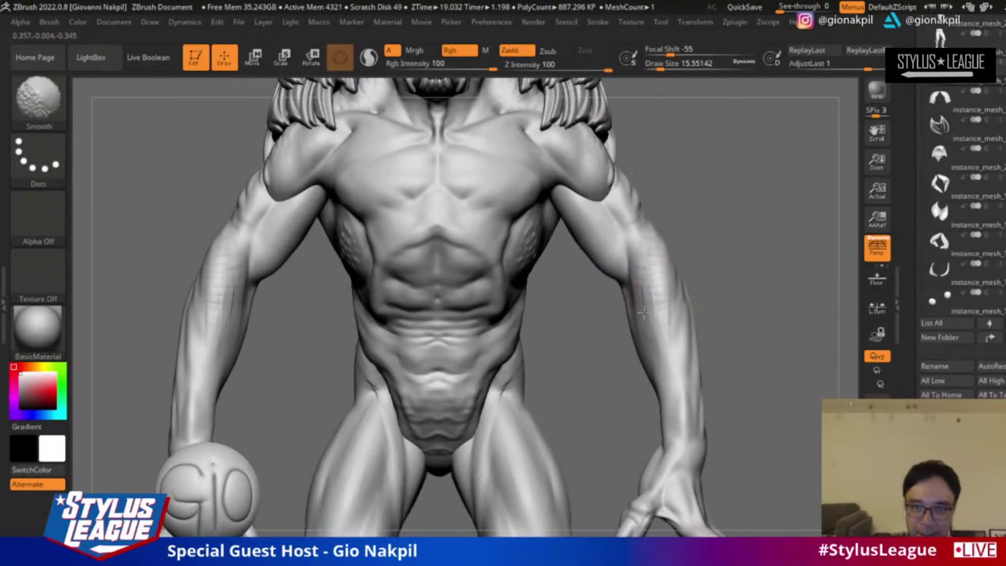
{"action": "left_click_drag", "start_coordinate": [728, 278], "coordinate": [724, 240]}
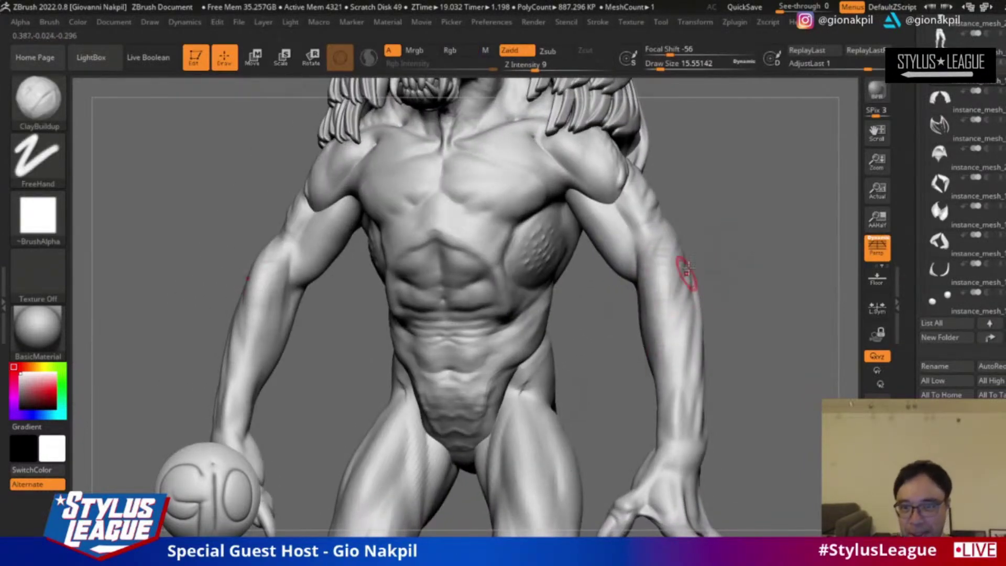
Step: Sculpt long diagonal muscle strands along the outer side of the creature's forearm and smooth them toward the wrist
{"action": "left_click_drag", "start_coordinate": [749, 320], "coordinate": [634, 290]}
{"action": "mouse_move", "coordinate": [713, 315]}
{"action": "left_mouse_down"}
{"action": "mouse_move", "coordinate": [715, 294]}
{"action": "mouse_move", "coordinate": [724, 326]}
{"action": "mouse_move", "coordinate": [653, 322]}
{"action": "left_mouse_up"}
{"action": "left_click_drag", "start_coordinate": [652, 212], "coordinate": [601, 394]}
{"action": "left_click_drag", "start_coordinate": [632, 226], "coordinate": [587, 297]}
{"action": "left_click_drag", "start_coordinate": [613, 236], "coordinate": [582, 365]}
{"action": "left_click_drag", "start_coordinate": [619, 249], "coordinate": [582, 315]}
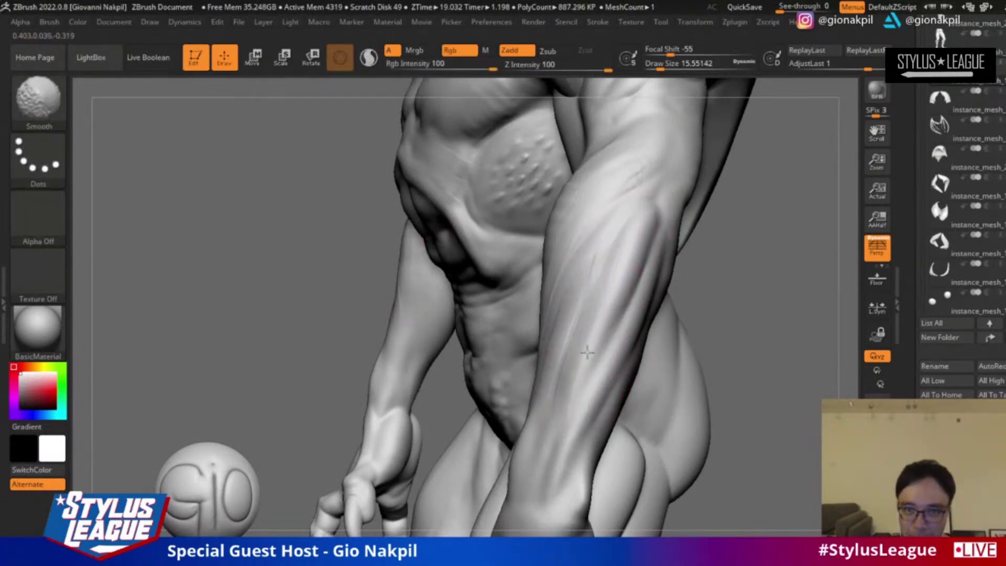
{"action": "left_click_drag", "start_coordinate": [566, 399], "coordinate": [591, 283], "text": "shift"}
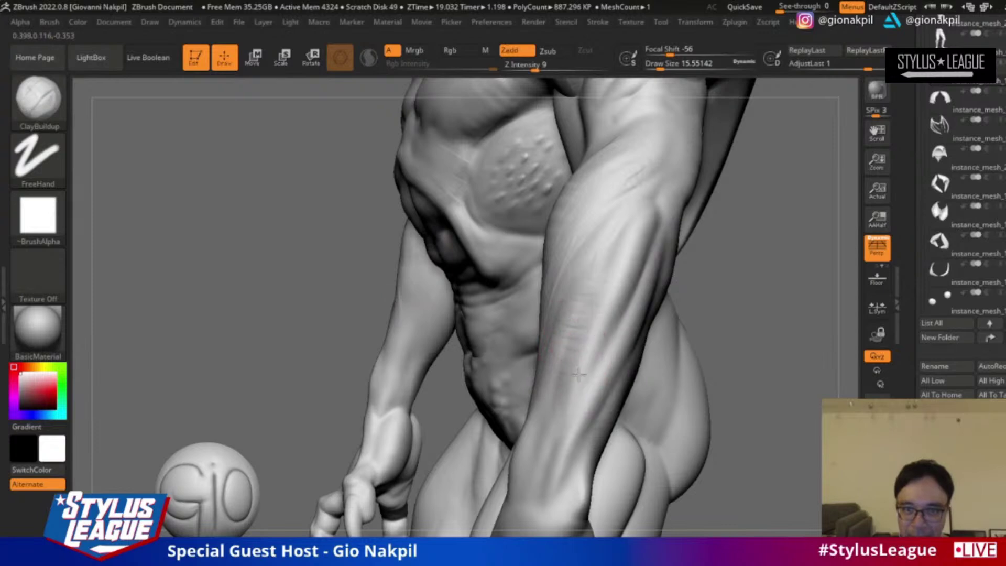
Step: Sculpt horizontal skin wrinkles across the back of the creature's wrist and lower forearm
{"action": "left_click_drag", "start_coordinate": [543, 427], "coordinate": [583, 433]}
{"action": "mouse_move", "coordinate": [540, 447]}
{"action": "left_mouse_down"}
{"action": "mouse_move", "coordinate": [582, 453]}
{"action": "mouse_move", "coordinate": [575, 491]}
{"action": "left_mouse_up"}
{"action": "right_click_drag", "start_coordinate": [643, 418], "coordinate": [639, 338], "text": "alt"}
{"action": "mouse_move", "coordinate": [511, 373]}
{"action": "left_mouse_down"}
{"action": "mouse_move", "coordinate": [566, 382]}
{"action": "mouse_move", "coordinate": [576, 407]}
{"action": "left_mouse_up"}
{"action": "left_click_drag", "start_coordinate": [516, 431], "coordinate": [576, 439]}
{"action": "left_click_drag", "start_coordinate": [495, 457], "coordinate": [547, 474]}
{"action": "left_click_drag", "start_coordinate": [737, 238], "coordinate": [596, 378]}
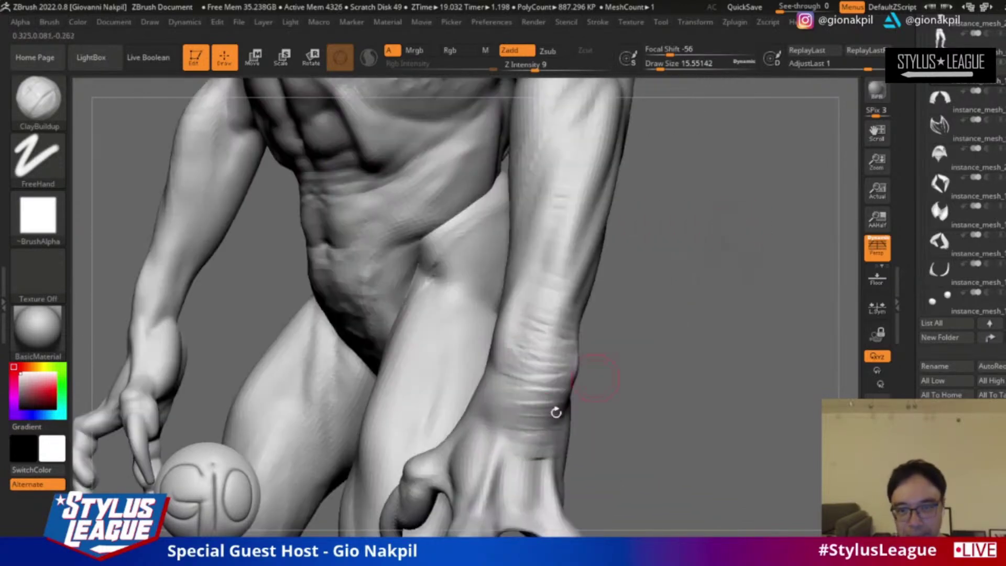
Step: Set the draw size to about 11.7 and sculpt narrow tendon creases on the forearm just above the wrist
{"action": "right_click_drag", "start_coordinate": [564, 330], "coordinate": [480, 377]}
{"action": "left_click_drag", "start_coordinate": [511, 321], "coordinate": [551, 328]}
{"action": "mouse_move", "coordinate": [607, 309]}
{"action": "left_mouse_down"}
{"action": "mouse_move", "coordinate": [476, 386]}
{"action": "mouse_move", "coordinate": [460, 428]}
{"action": "left_mouse_up"}
{"action": "key", "text": "s"}
{"action": "left_click_drag", "start_coordinate": [477, 394], "coordinate": [477, 418]}
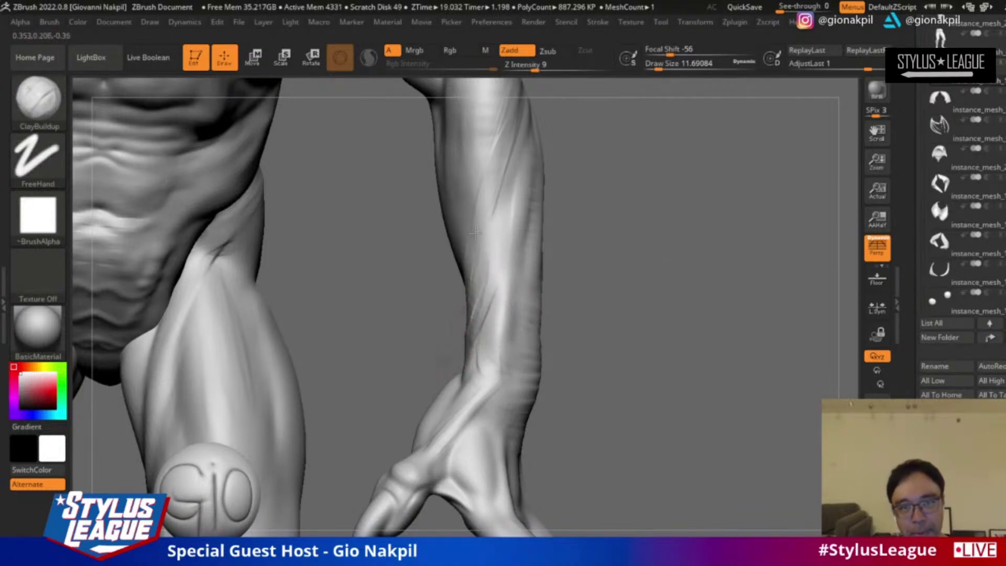
Step: Set the draw size to about 23.3, build up the muscle on the creature's inner forearm below the elbow and smooth it
{"action": "left_click_drag", "start_coordinate": [603, 231], "coordinate": [631, 293], "text": "alt"}
{"action": "key", "text": "s"}
{"action": "left_click_drag", "start_coordinate": [511, 287], "coordinate": [517, 288]}
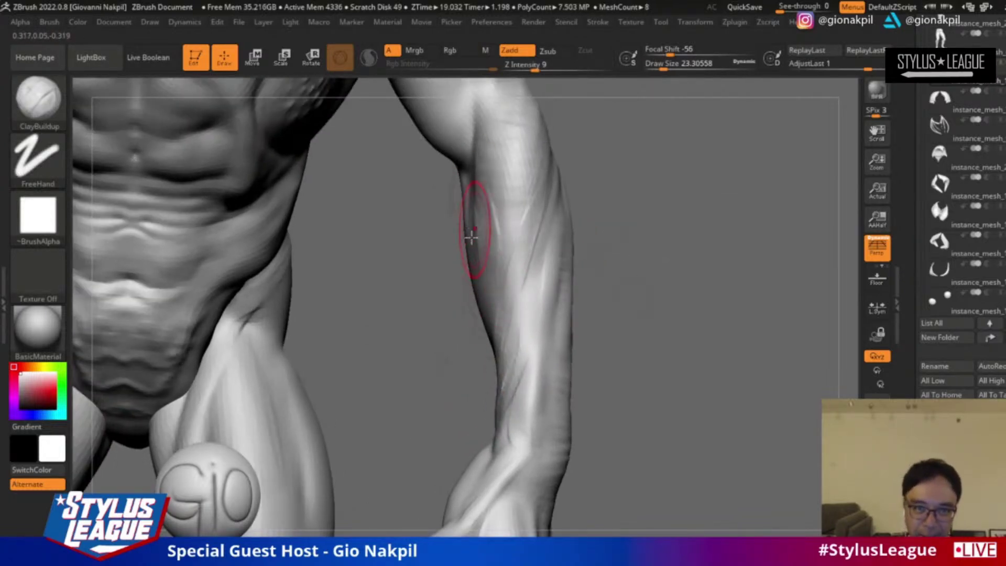
{"action": "left_click_drag", "start_coordinate": [626, 240], "coordinate": [598, 223]}
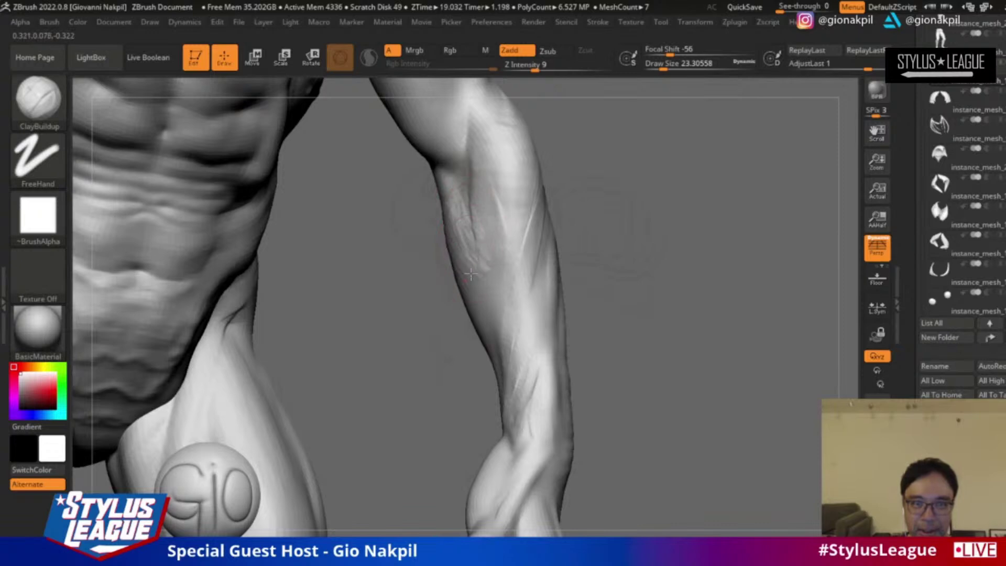
{"action": "left_click_drag", "start_coordinate": [463, 215], "coordinate": [494, 310]}
{"action": "left_click_drag", "start_coordinate": [459, 239], "coordinate": [449, 341], "text": "shift"}
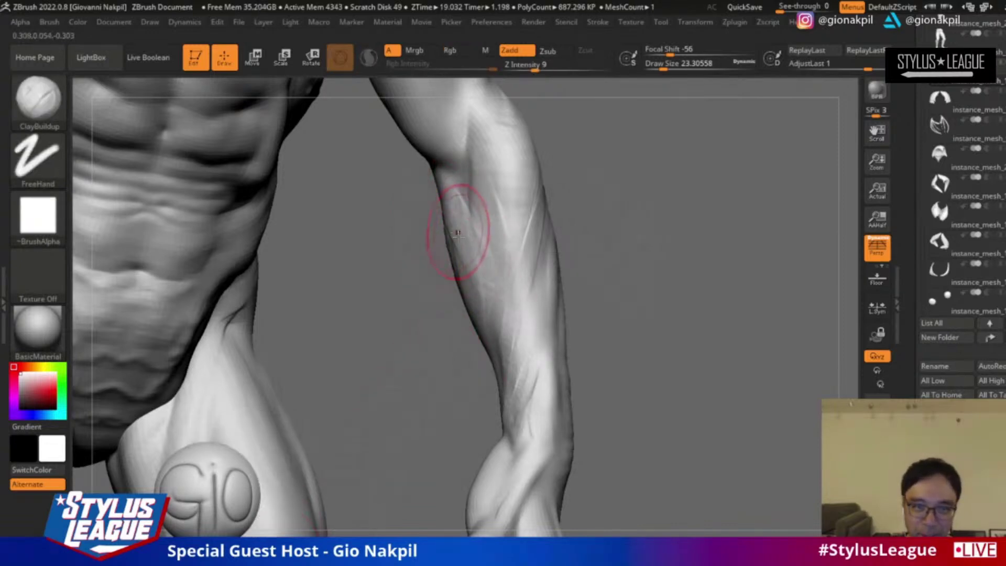
{"action": "key", "text": "shift"}
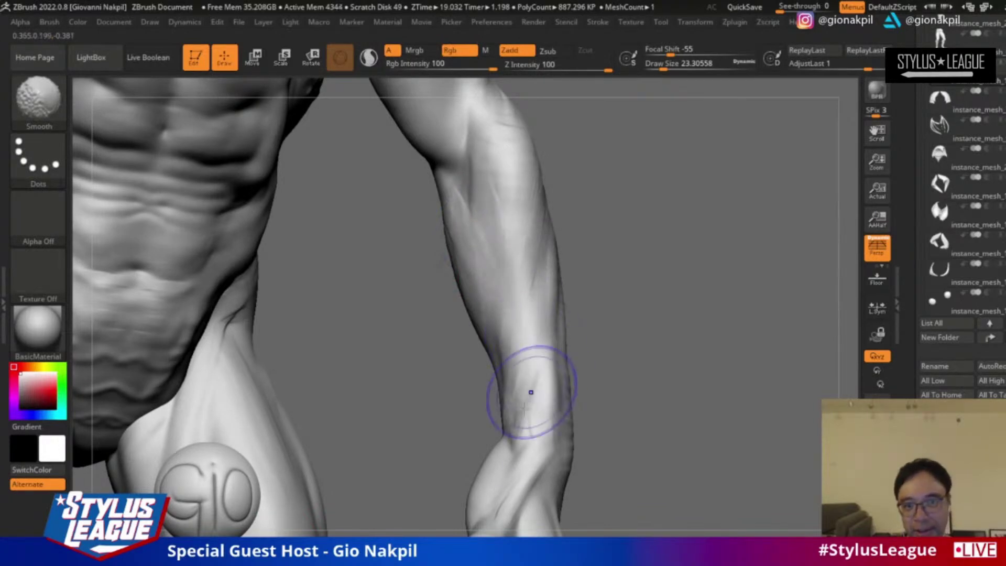
Step: Set the draw size to about 12.9 and refine the creases around the side and back of the creature's wrist
{"action": "left_click_drag", "start_coordinate": [618, 337], "coordinate": [557, 340]}
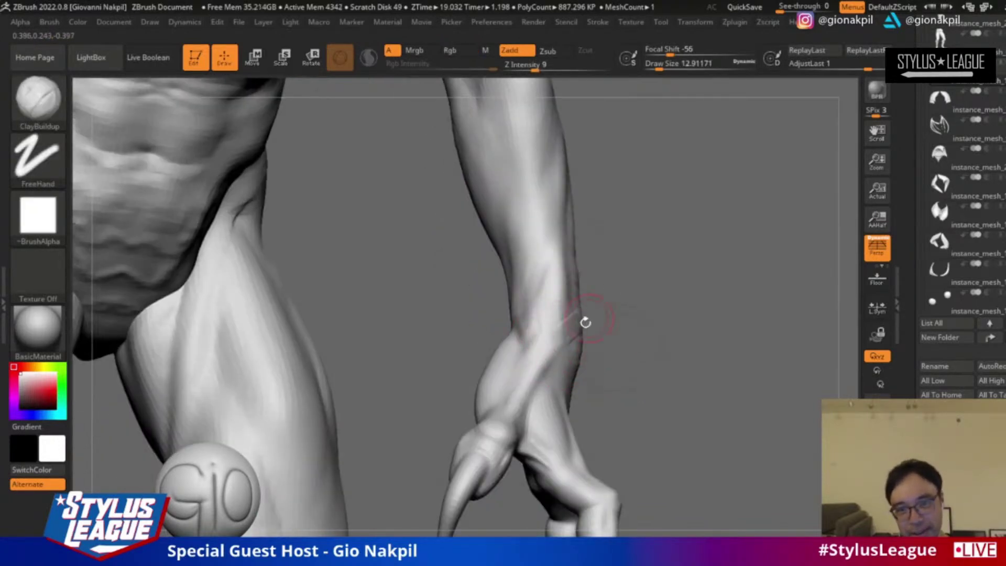
{"action": "mouse_move", "coordinate": [621, 339]}
{"action": "left_mouse_down"}
{"action": "mouse_move", "coordinate": [574, 327]}
{"action": "mouse_move", "coordinate": [562, 354]}
{"action": "mouse_move", "coordinate": [597, 343]}
{"action": "left_mouse_up"}
{"action": "left_click_drag", "start_coordinate": [563, 295], "coordinate": [582, 338]}
{"action": "left_click_drag", "start_coordinate": [588, 271], "coordinate": [586, 313]}
{"action": "left_click_drag", "start_coordinate": [671, 209], "coordinate": [623, 326]}
{"action": "left_click_drag", "start_coordinate": [697, 284], "coordinate": [618, 288]}
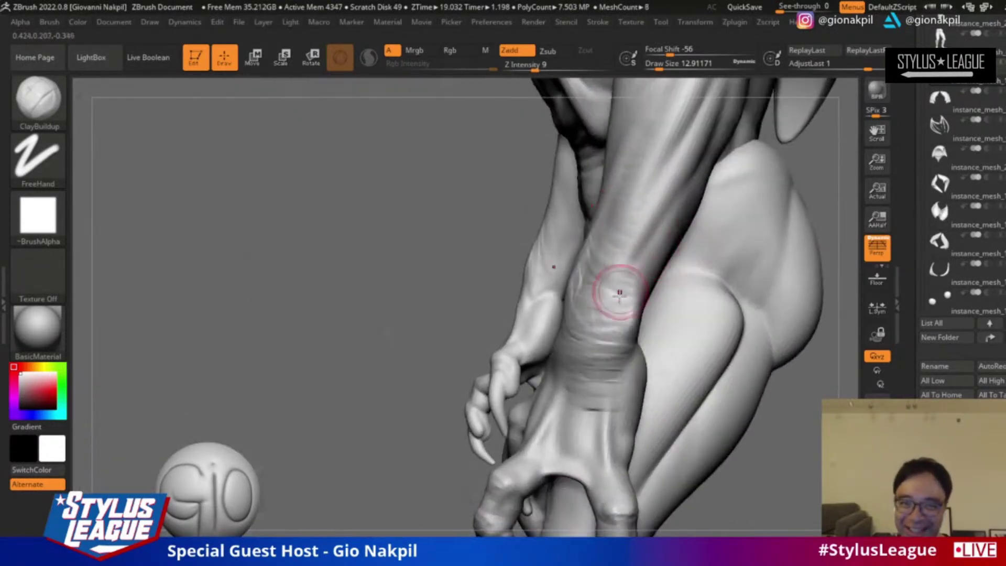
{"action": "left_click_drag", "start_coordinate": [786, 459], "coordinate": [598, 355]}
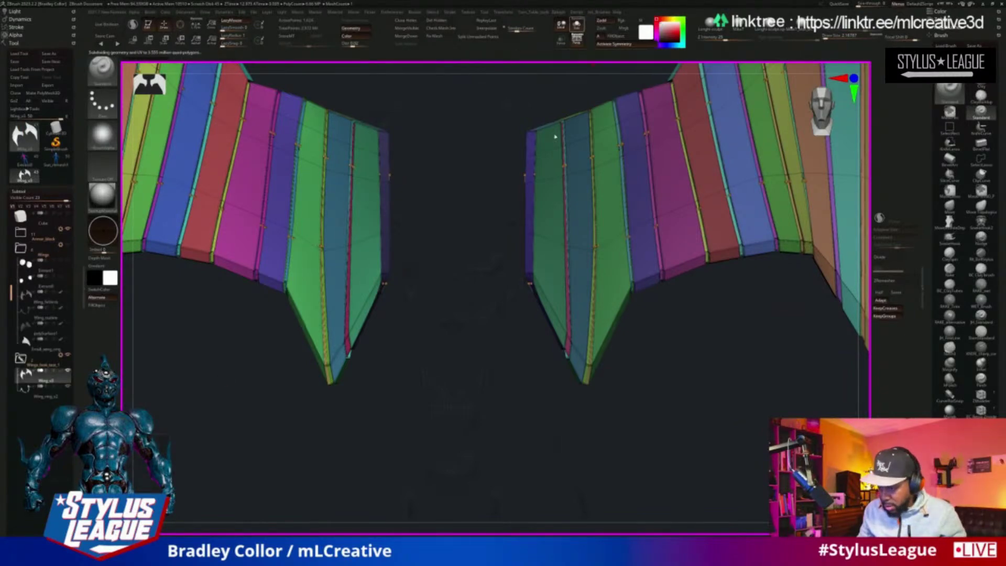
Step: On the winged hero, leave the isolated wing view to show all parts and make the suit the active subtool
{"action": "left_click", "coordinate": [577, 26]}
{"action": "key", "text": "f"}
{"action": "scroll", "coordinate": [619, 456], "scroll_direction": "up", "scroll_amount": 3}
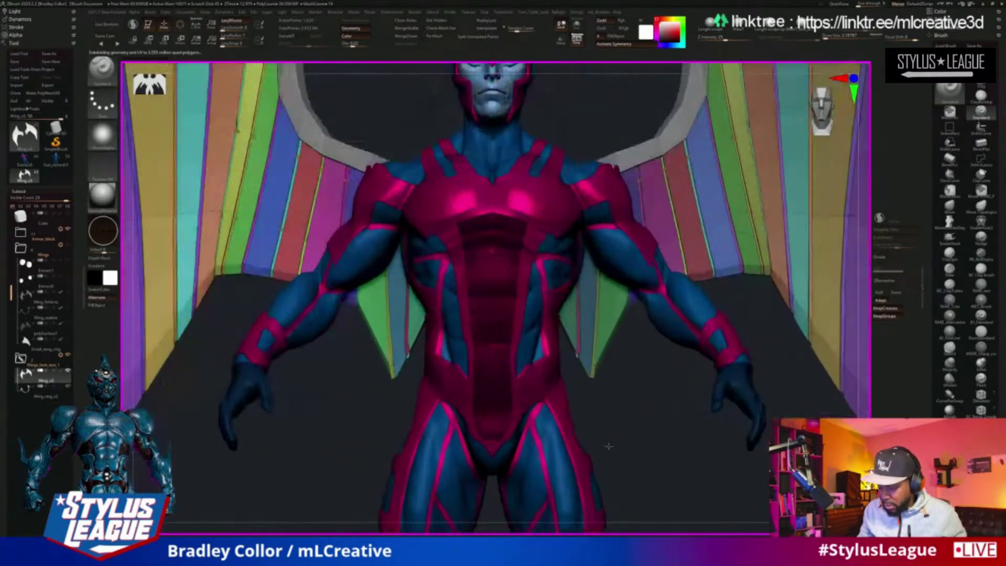
{"action": "key", "text": "shift+f"}
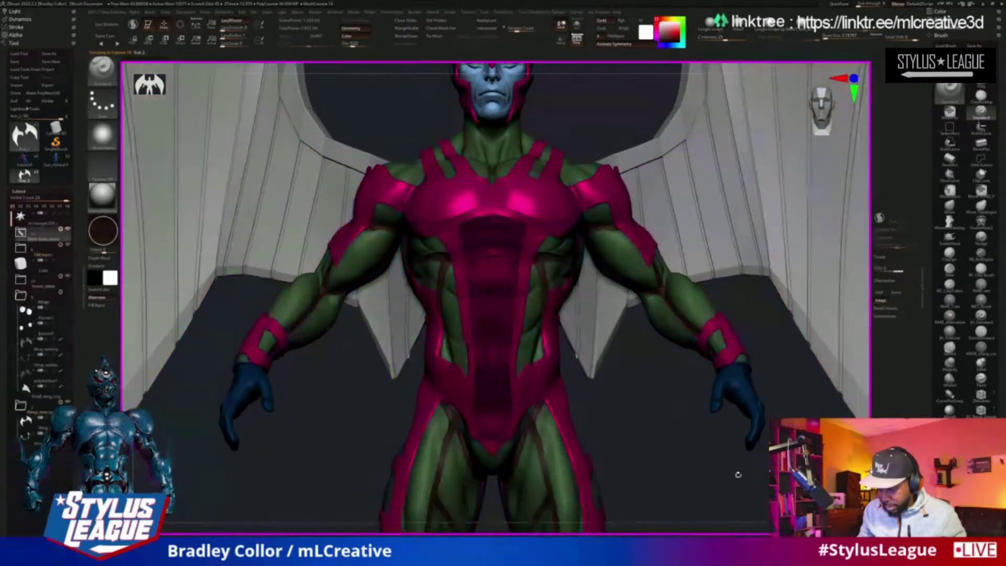
Step: Isolate the hero's suit with its polygroup wireframe shown and lower it to its lowest subdivision level
{"action": "left_click_drag", "start_coordinate": [714, 490], "coordinate": [784, 407], "text": "alt"}
{"action": "key", "text": "shift+s"}
{"action": "key", "text": "shift+d"}
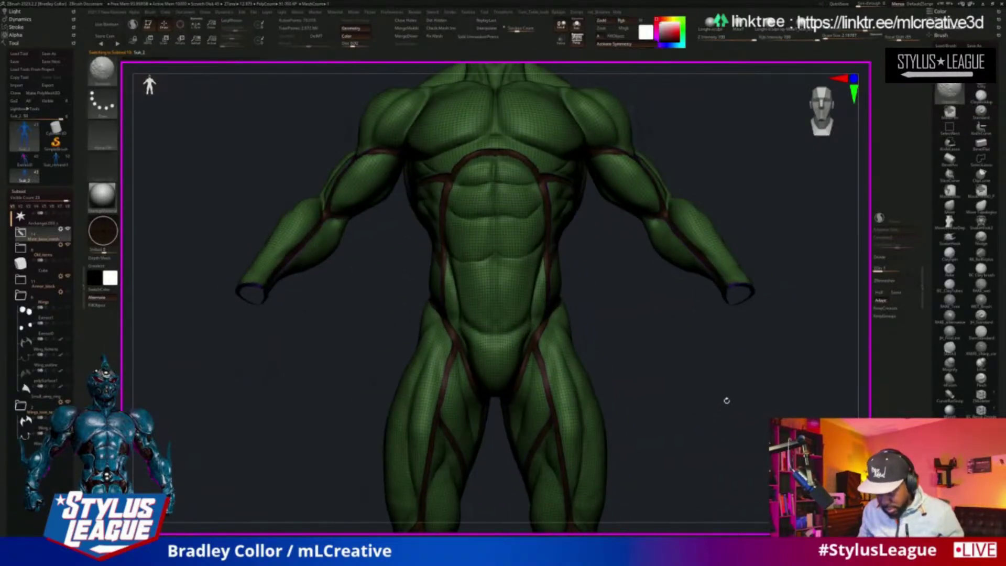
{"action": "key", "text": "shift+s"}
{"action": "left_click_drag", "start_coordinate": [758, 390], "coordinate": [781, 398]}
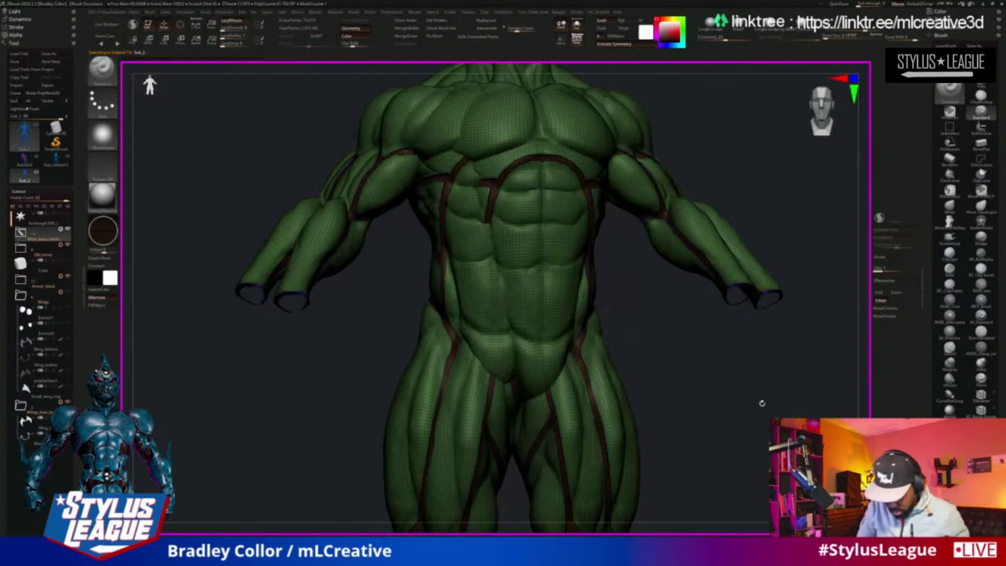
{"action": "key", "text": "ctrl+n"}
{"action": "left_click_drag", "start_coordinate": [701, 370], "coordinate": [703, 400]}
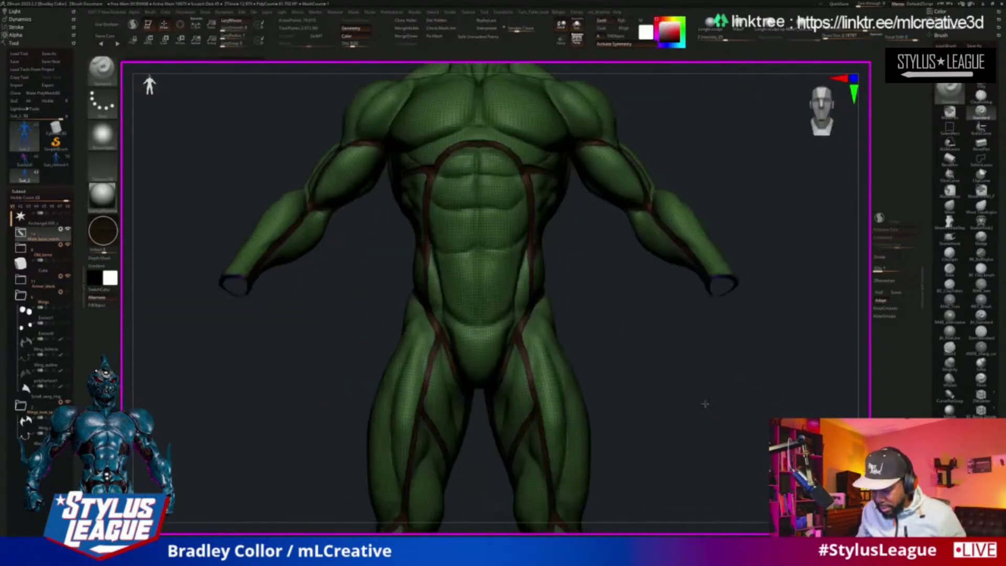
Step: Examine the suit's low-resolution topology over the abdomen and raise the mesh back to its highest subdivision level
{"action": "scroll", "coordinate": [705, 400], "scroll_direction": "up", "scroll_amount": 8}
{"action": "key", "text": "f"}
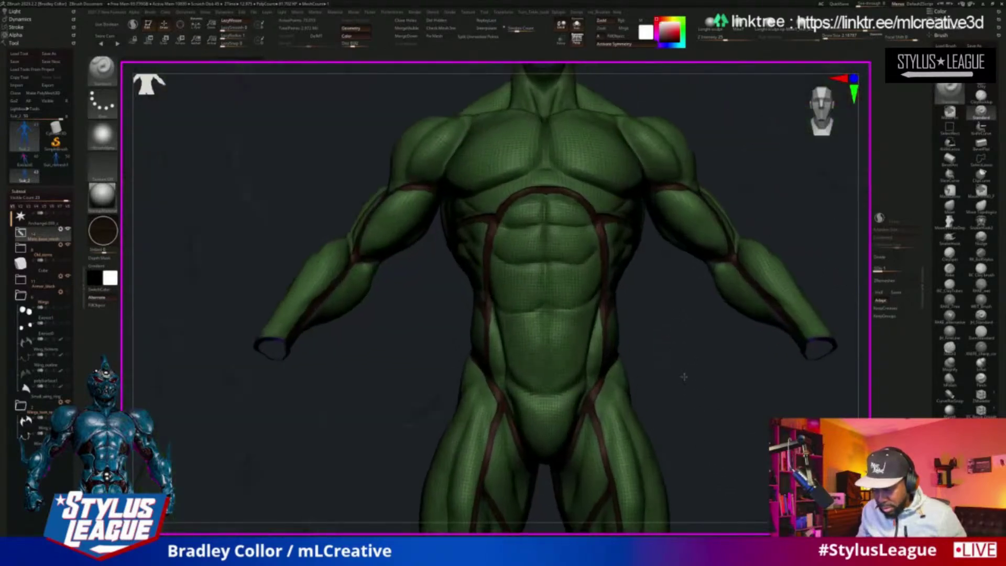
{"action": "scroll", "coordinate": [676, 315], "scroll_direction": "up", "scroll_amount": 4}
{"action": "key", "text": "space"}
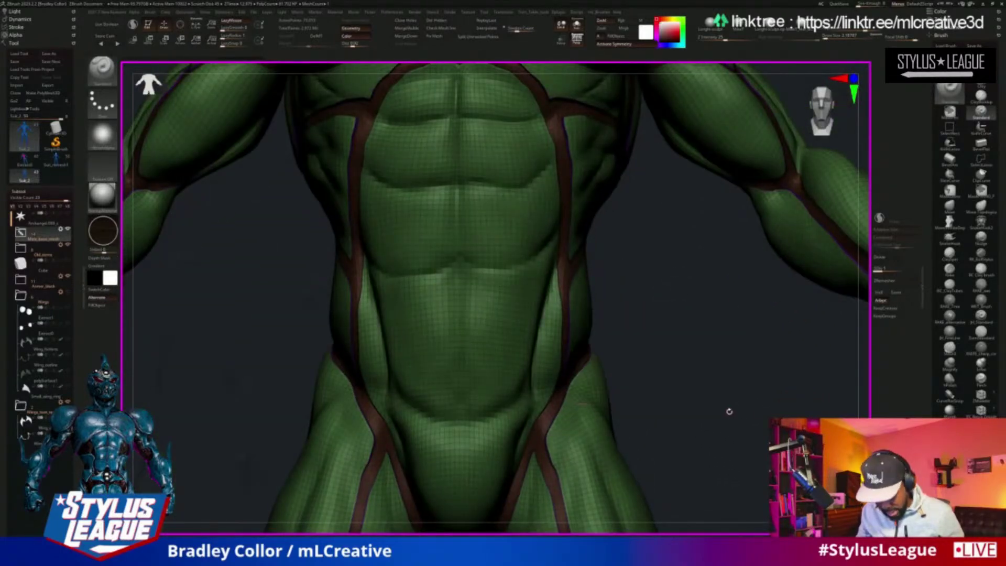
{"action": "left_click_drag", "start_coordinate": [688, 350], "coordinate": [624, 416]}
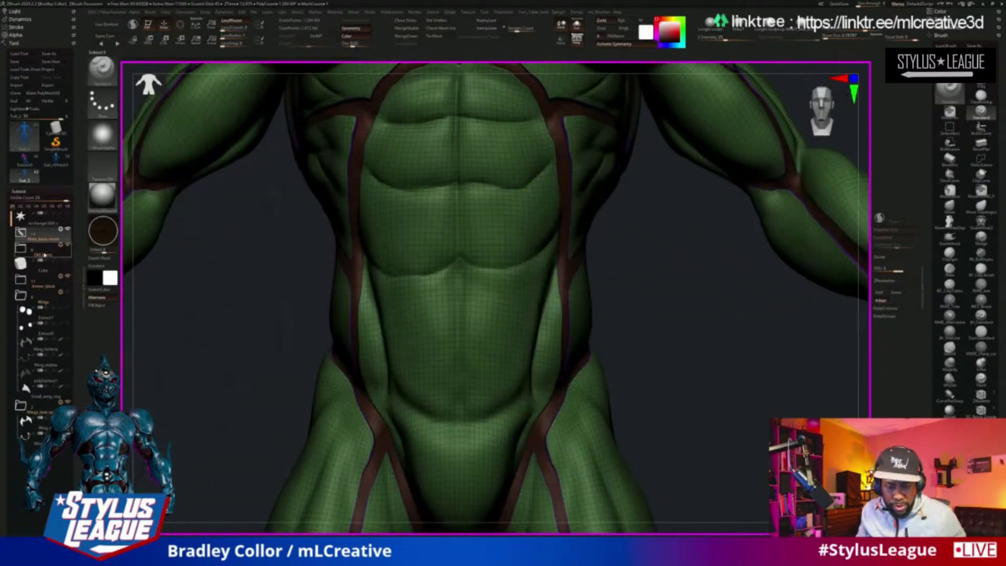
Step: Expand the suit's geometry settings and copy the suit subtool
{"action": "scroll", "coordinate": [82, 242], "scroll_direction": "down", "scroll_amount": 5}
{"action": "scroll", "coordinate": [82, 242], "scroll_direction": "down", "scroll_amount": 4}
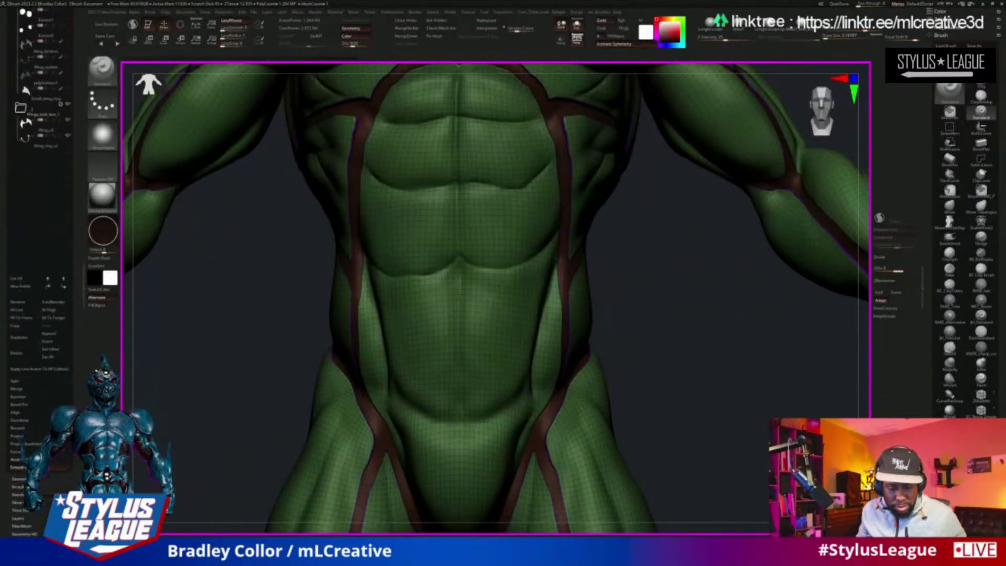
{"action": "scroll", "coordinate": [41, 215], "scroll_direction": "up", "scroll_amount": 8}
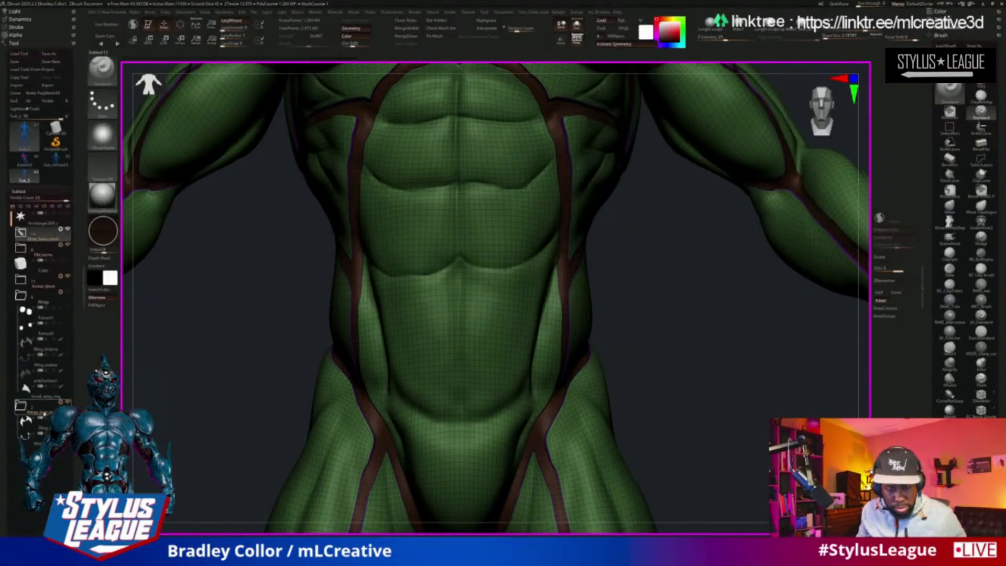
{"action": "left_click", "coordinate": [84, 420]}
{"action": "left_click_drag", "start_coordinate": [78, 440], "coordinate": [77, 91]}
{"action": "left_click_drag", "start_coordinate": [27, 423], "coordinate": [27, 421], "text": "shift"}
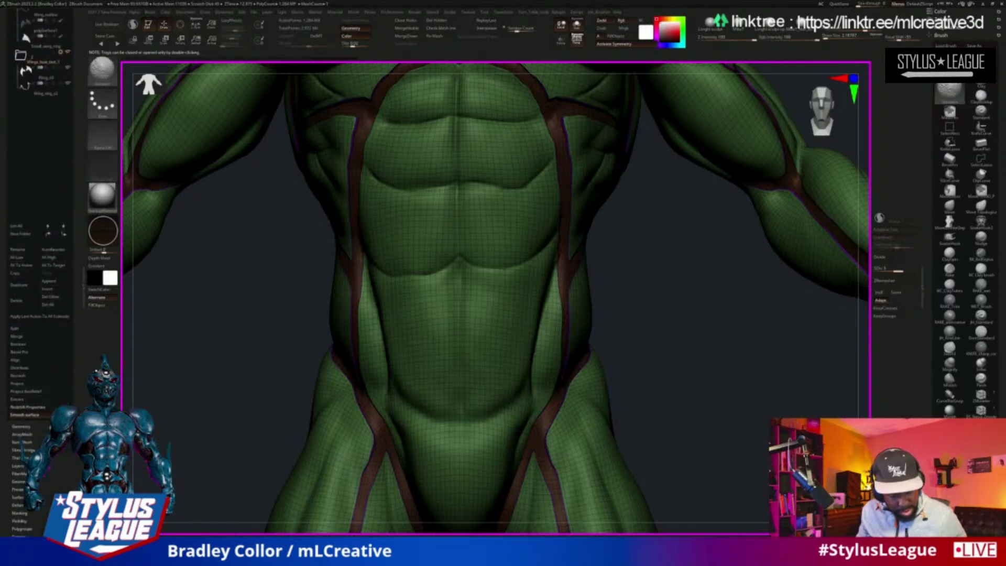
{"action": "left_click", "coordinate": [20, 426]}
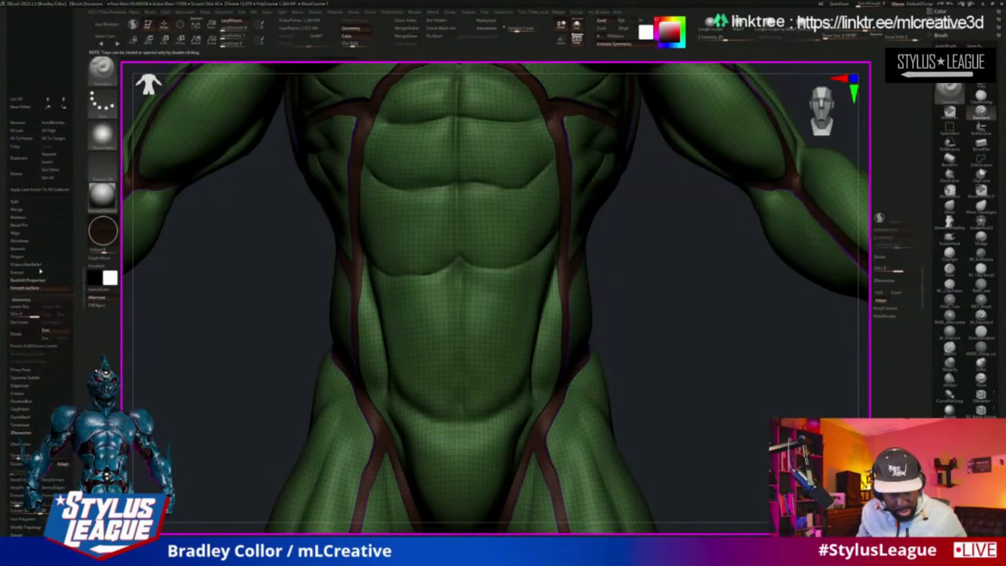
{"action": "scroll", "coordinate": [36, 246], "scroll_direction": "up", "scroll_amount": 3}
{"action": "left_click", "coordinate": [33, 226]}
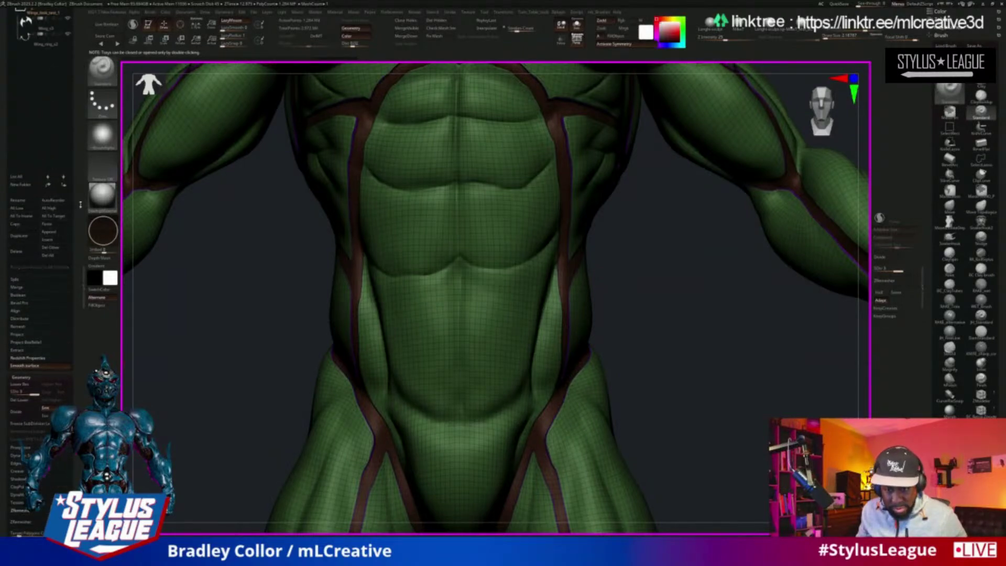
Step: Make the cylinder the active tool and paste the copied suit into it as a subtool
{"action": "scroll", "coordinate": [80, 201], "scroll_direction": "up", "scroll_amount": 10}
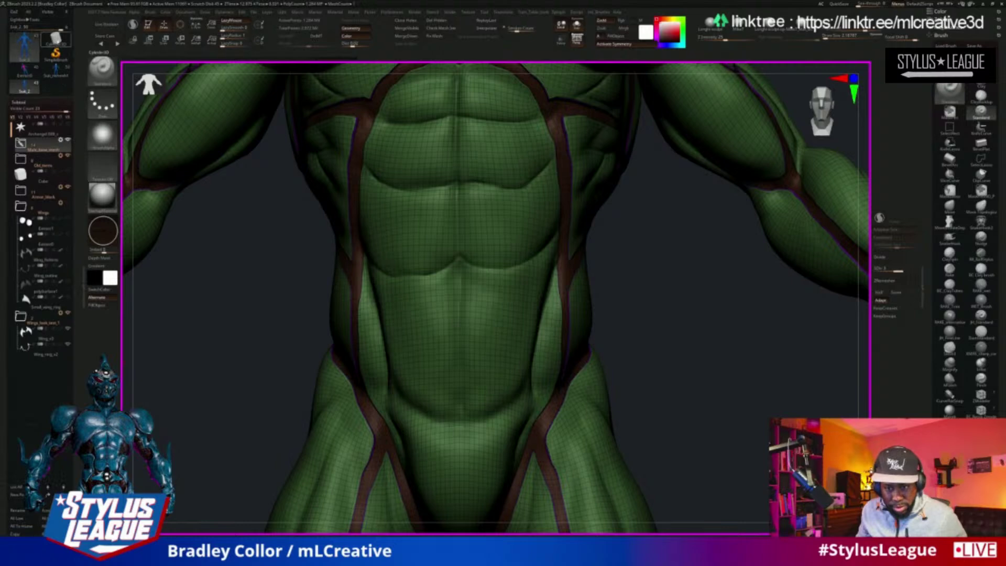
{"action": "left_click", "coordinate": [55, 38]}
{"action": "left_click_drag", "start_coordinate": [260, 208], "coordinate": [820, 346]}
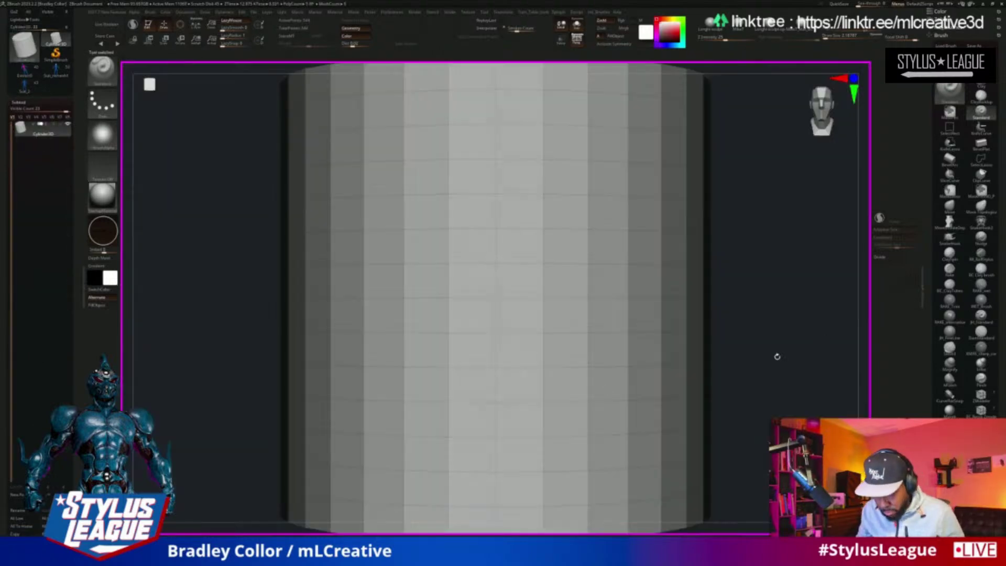
{"action": "scroll", "coordinate": [80, 364], "scroll_direction": "down", "scroll_amount": 7}
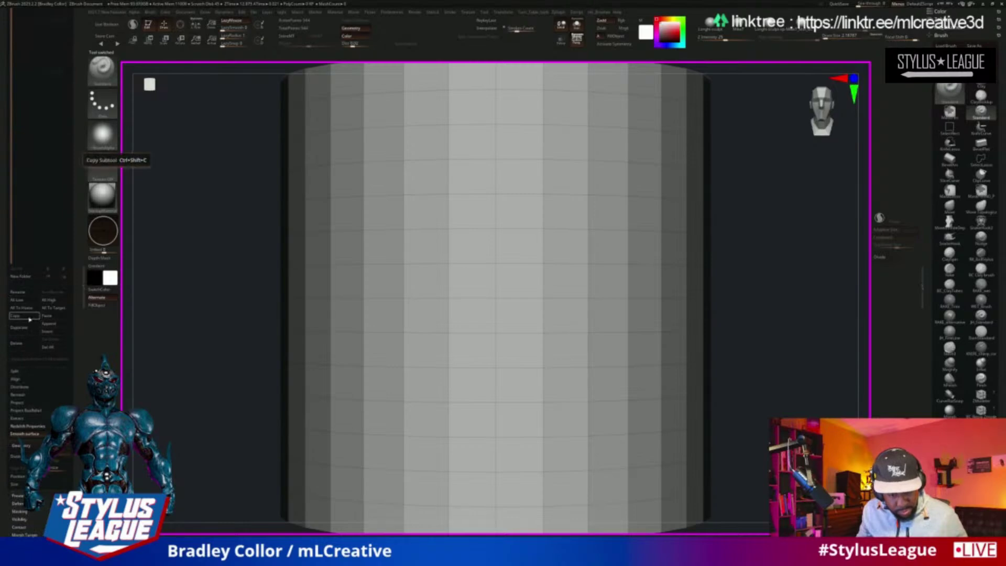
{"action": "left_click", "coordinate": [47, 317]}
{"action": "scroll", "coordinate": [654, 353], "scroll_direction": "up", "scroll_amount": 4}
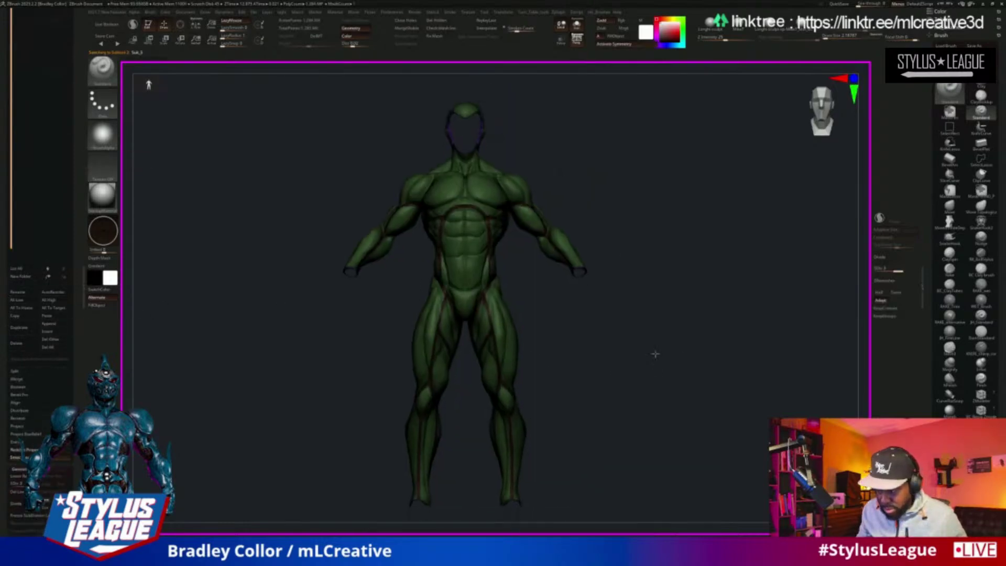
Step: Turn off the pasted suit's polyframe display to show its painted blue and magenta colors
{"action": "left_click_drag", "start_coordinate": [361, 328], "coordinate": [359, 349], "text": "alt"}
{"action": "key", "text": "space"}
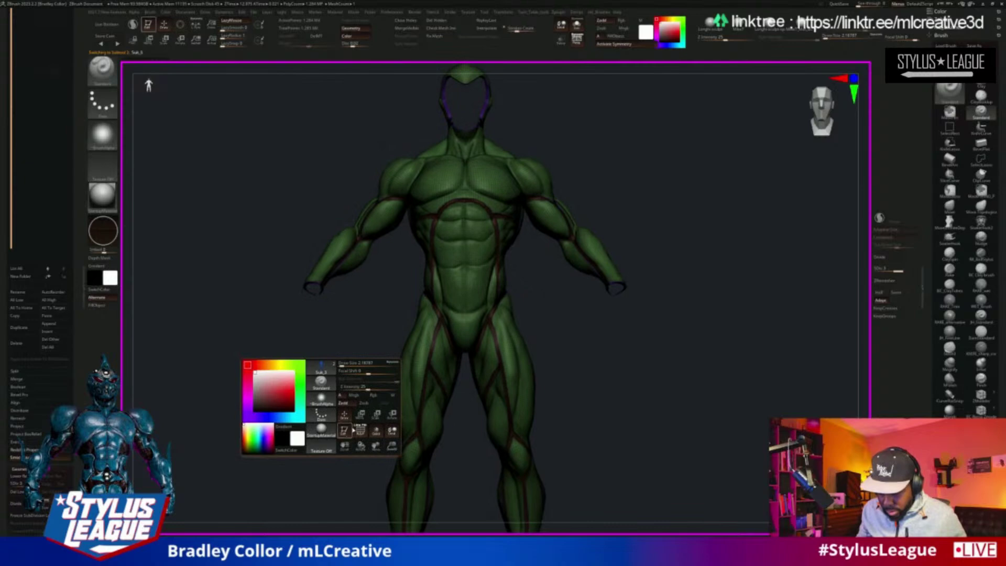
{"action": "left_click", "coordinate": [358, 430]}
{"action": "left_click_drag", "start_coordinate": [313, 421], "coordinate": [315, 452], "text": "alt"}
{"action": "key", "text": "space"}
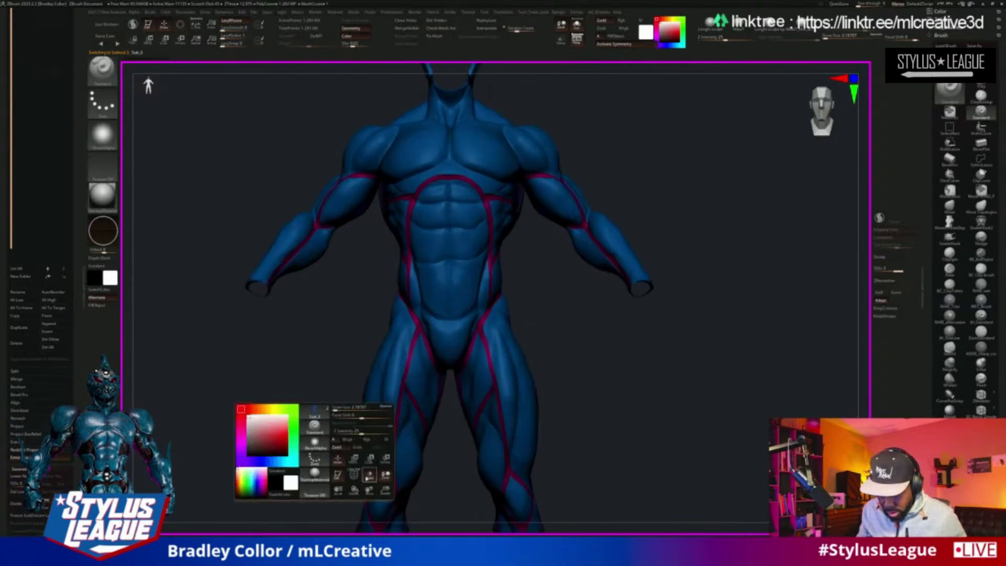
Step: Display the suit's polygroups and hide the narrow seam strips so only the muscle panels stay visible
{"action": "left_click", "coordinate": [355, 475]}
{"action": "scroll", "coordinate": [674, 419], "scroll_direction": "up", "scroll_amount": 4}
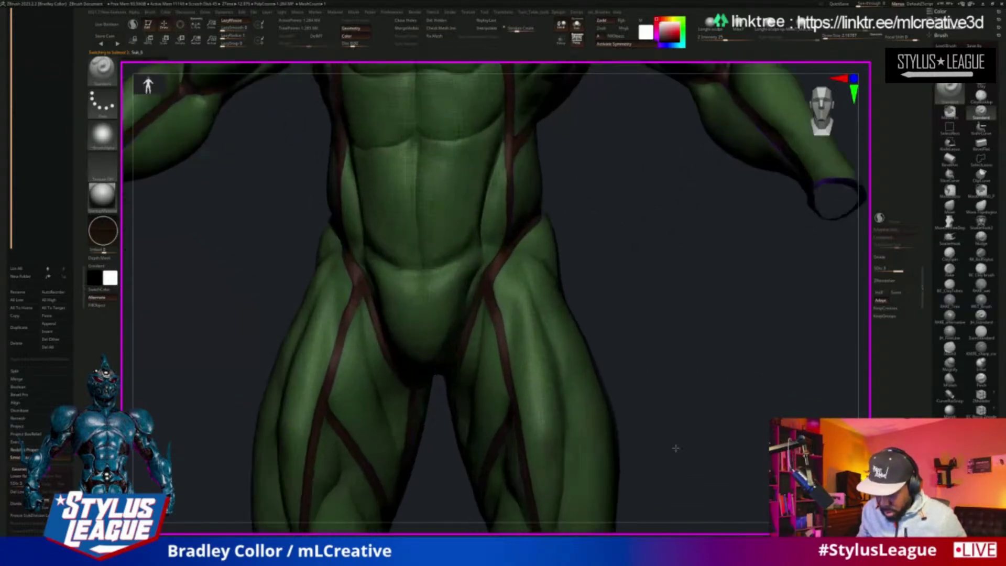
{"action": "scroll", "coordinate": [667, 341], "scroll_direction": "down", "scroll_amount": 5}
{"action": "scroll", "coordinate": [626, 327], "scroll_direction": "up", "scroll_amount": 5}
{"action": "left_click_drag", "start_coordinate": [626, 327], "coordinate": [661, 317], "text": "alt"}
{"action": "scroll", "coordinate": [684, 320], "scroll_direction": "up", "scroll_amount": 2}
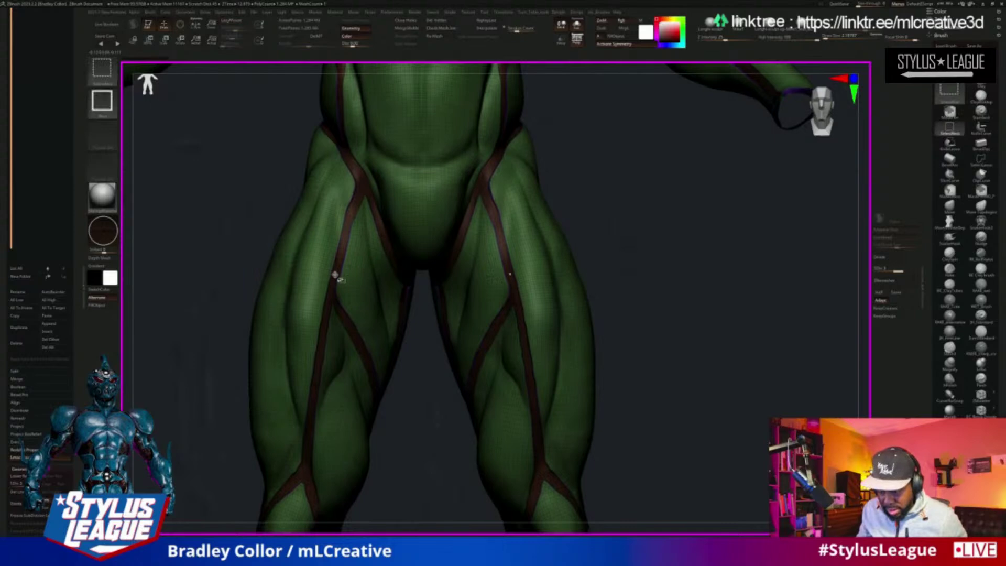
{"action": "left_click", "coordinate": [333, 273], "text": "ctrl+shift"}
{"action": "left_click_drag", "start_coordinate": [603, 383], "coordinate": [841, 313], "text": "ctrl+shift"}
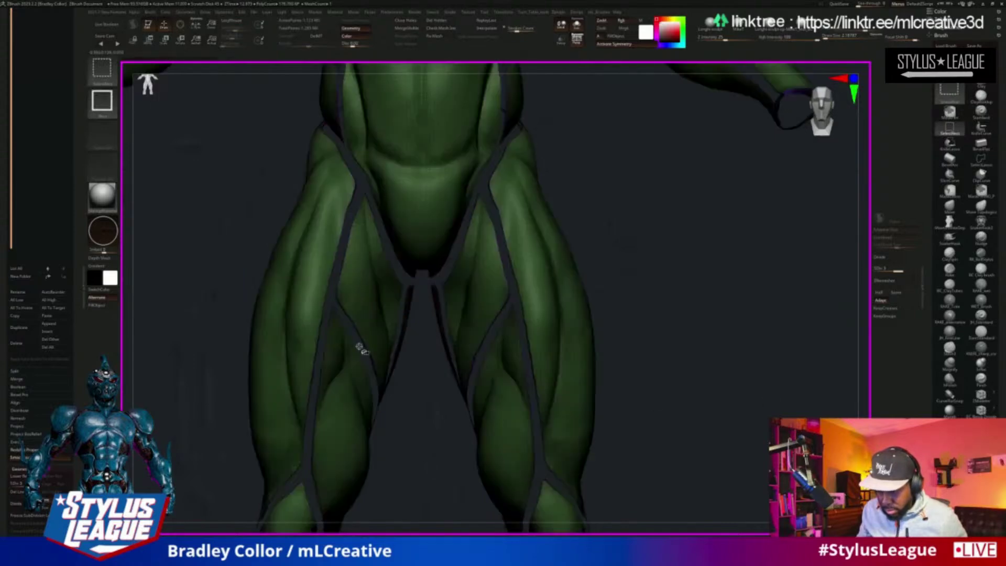
Step: Split the isolated suit panels into separate polygroups and unhide the seam strips
{"action": "scroll", "coordinate": [444, 367], "scroll_direction": "up", "scroll_amount": 6}
{"action": "mouse_move", "coordinate": [527, 459]}
{"action": "right_mouse_down", "text": "alt"}
{"action": "mouse_move", "coordinate": [371, 461]}
{"action": "mouse_move", "coordinate": [325, 445]}
{"action": "right_mouse_up", "text": "alt"}
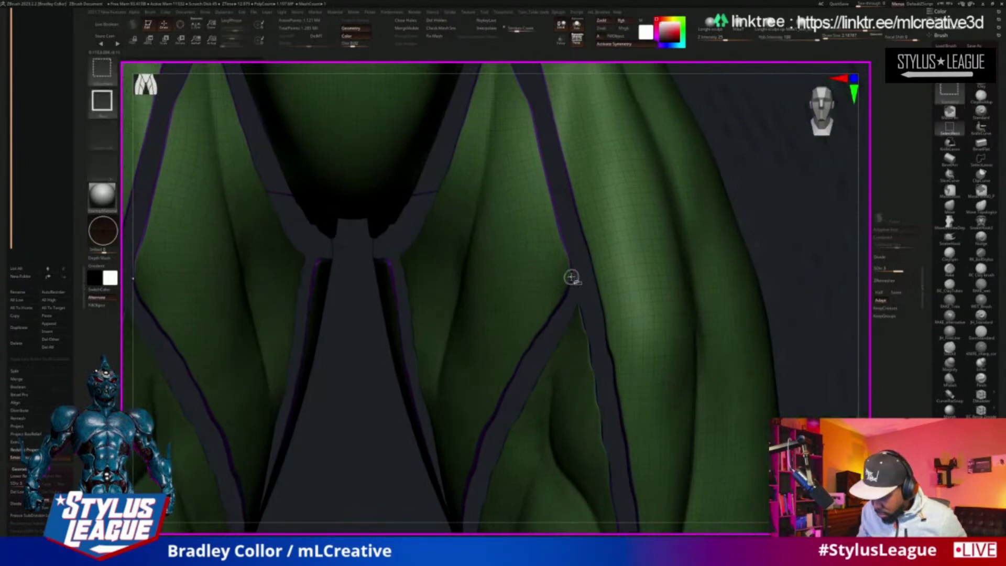
{"action": "scroll", "coordinate": [571, 276], "scroll_direction": "down", "scroll_amount": 6}
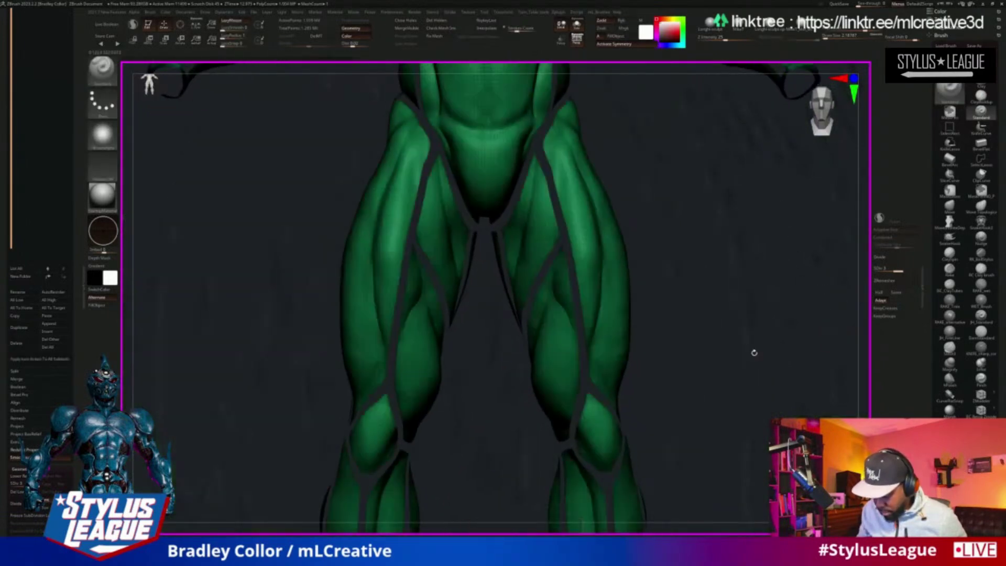
{"action": "scroll", "coordinate": [681, 405], "scroll_direction": "down", "scroll_amount": 2}
{"action": "key", "text": "shift+f"}
{"action": "mouse_move", "coordinate": [619, 328]}
{"action": "left_mouse_down"}
{"action": "mouse_move", "coordinate": [690, 346]}
{"action": "mouse_move", "coordinate": [669, 304]}
{"action": "mouse_move", "coordinate": [757, 330]}
{"action": "mouse_move", "coordinate": [795, 321]}
{"action": "mouse_move", "coordinate": [692, 325]}
{"action": "mouse_move", "coordinate": [708, 375]}
{"action": "mouse_move", "coordinate": [697, 359]}
{"action": "left_mouse_up"}
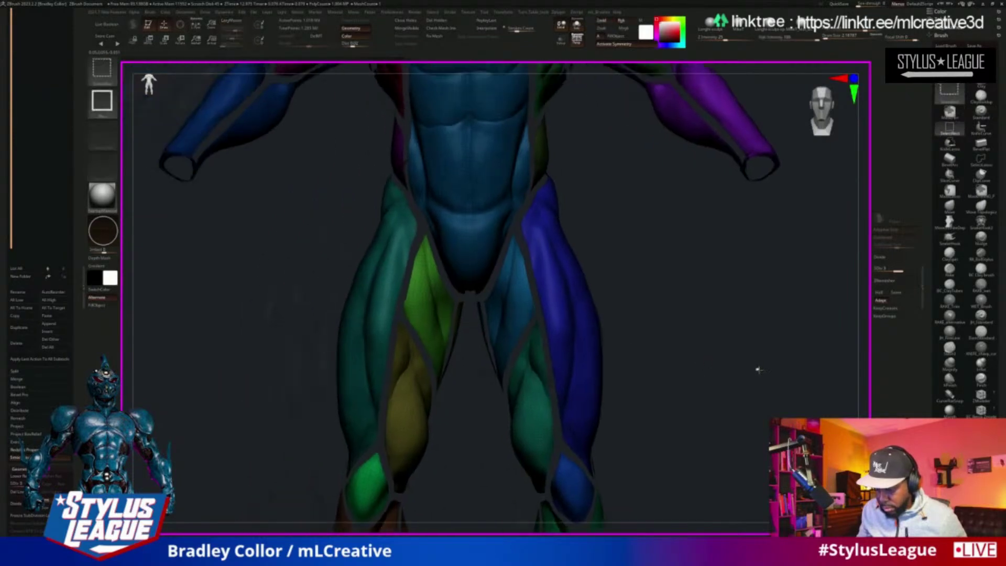
{"action": "left_click", "coordinate": [759, 369], "text": "ctrl+shift"}
{"action": "left_click", "coordinate": [792, 366], "text": "ctrl+shift"}
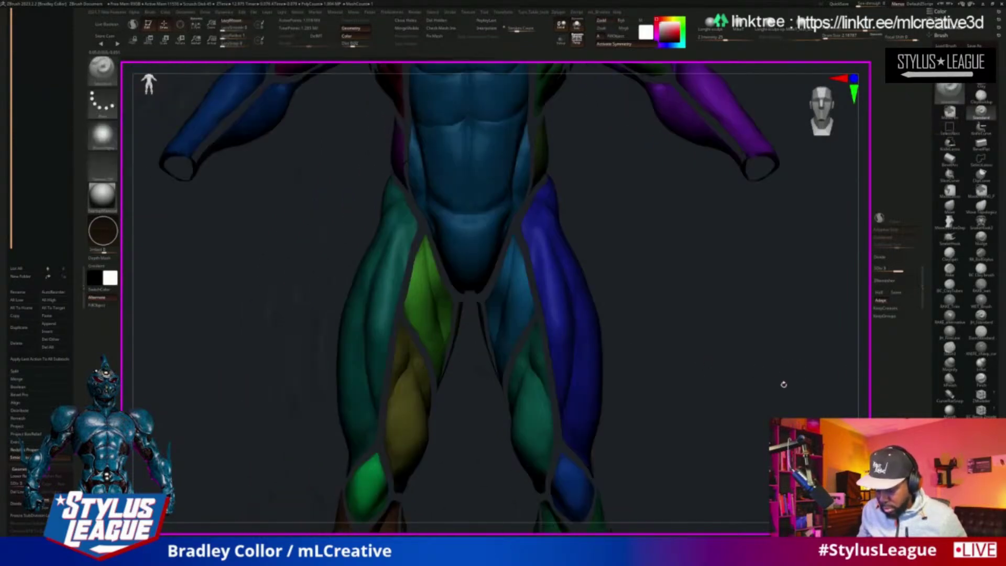
{"action": "left_click", "coordinate": [784, 386], "text": "ctrl+shift"}
{"action": "mouse_move", "coordinate": [787, 387]}
{"action": "left_mouse_down", "text": "alt"}
{"action": "mouse_move", "coordinate": [761, 370]}
{"action": "mouse_move", "coordinate": [198, 286]}
{"action": "left_mouse_up", "text": "alt"}
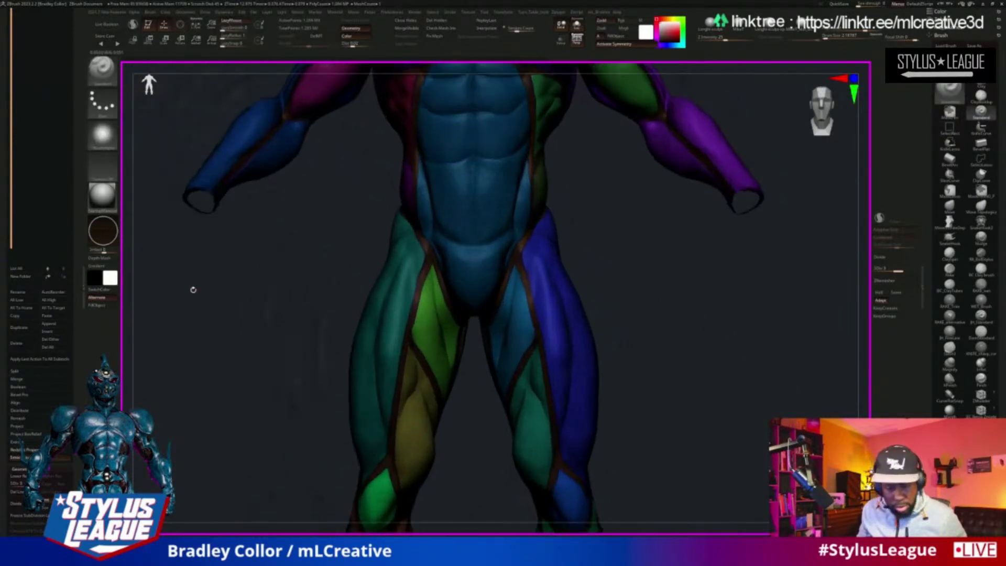
Step: Delete the copied suit's lower subdivision levels
{"action": "left_click_drag", "start_coordinate": [77, 348], "coordinate": [78, 350]}
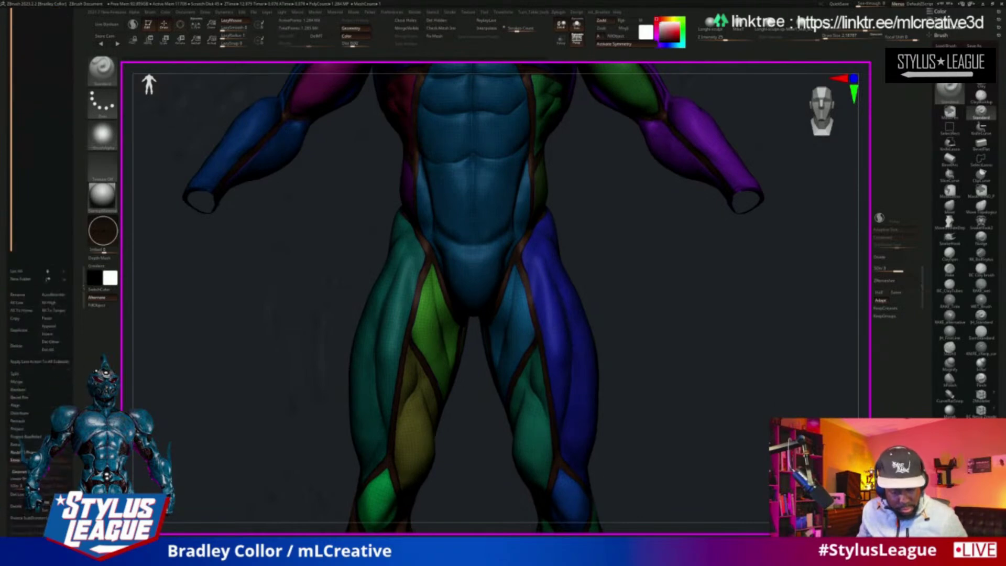
{"action": "left_click", "coordinate": [18, 494]}
{"action": "mouse_move", "coordinate": [673, 342]}
{"action": "left_mouse_down", "text": "alt"}
{"action": "mouse_move", "coordinate": [653, 362]}
{"action": "mouse_move", "coordinate": [703, 373]}
{"action": "mouse_move", "coordinate": [727, 457]}
{"action": "left_mouse_up", "text": "alt"}
{"action": "left_click_drag", "start_coordinate": [800, 340], "coordinate": [977, 347], "text": "alt"}
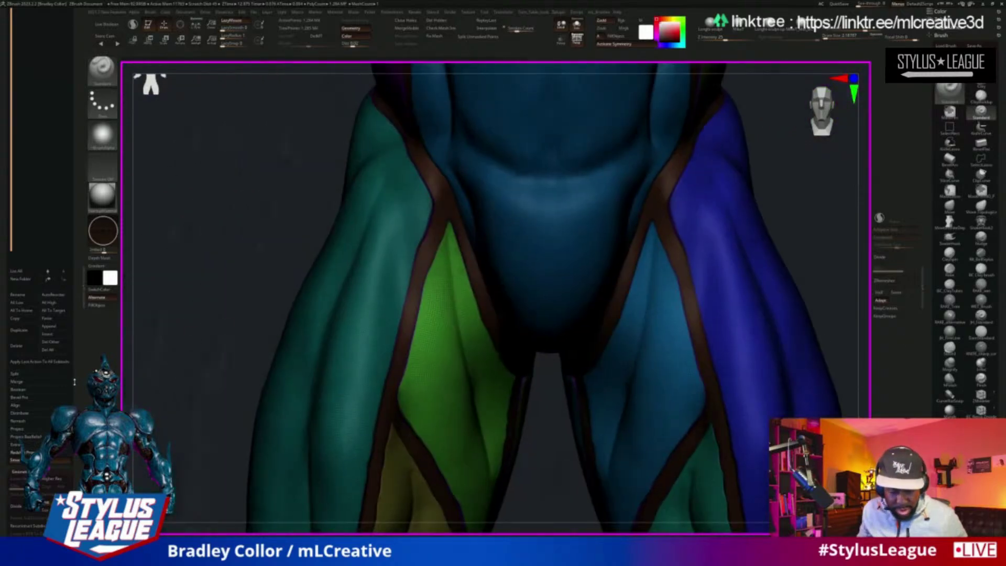
Step: Configure ZRemesher to keep creases and groups, adjust its adaptive size and target polygon count, and remesh the suit
{"action": "scroll", "coordinate": [75, 379], "scroll_direction": "down", "scroll_amount": 6}
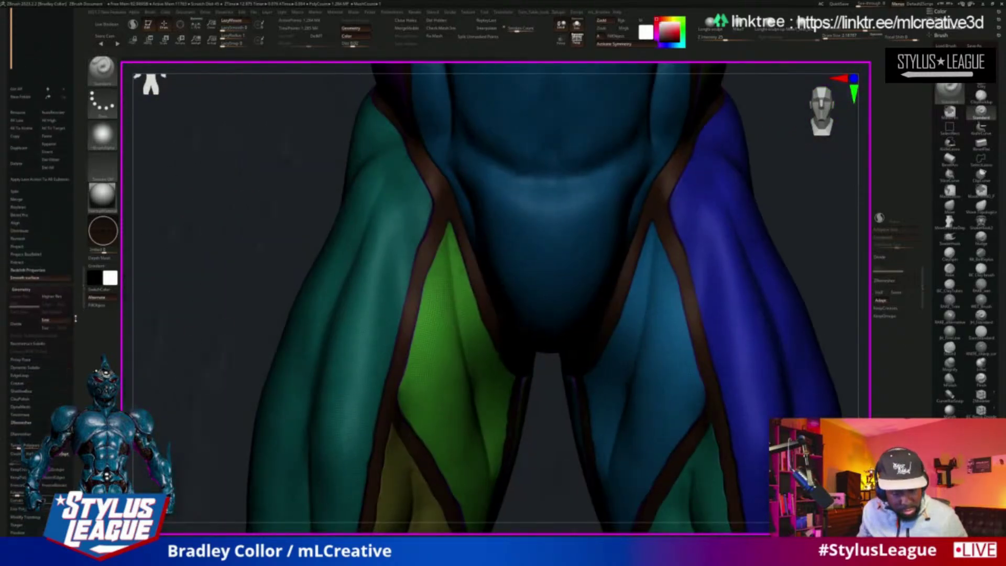
{"action": "scroll", "coordinate": [75, 325], "scroll_direction": "up", "scroll_amount": 2}
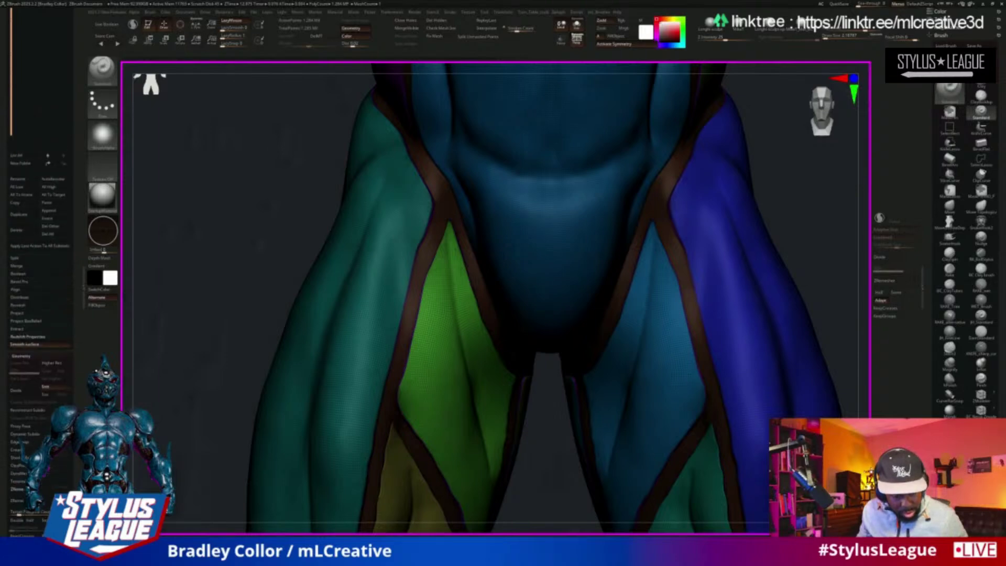
{"action": "scroll", "coordinate": [79, 346], "scroll_direction": "down", "scroll_amount": 8}
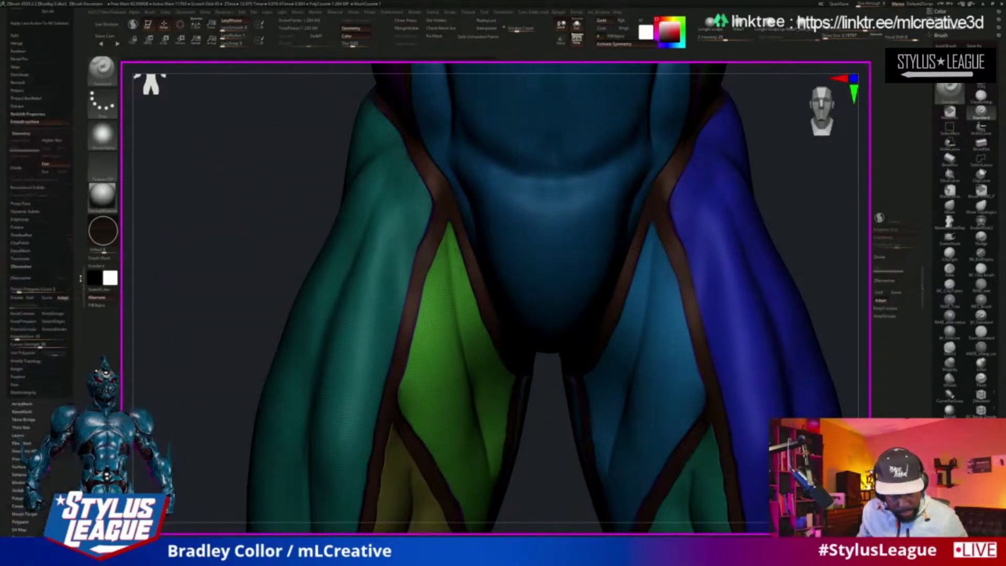
{"action": "left_click", "coordinate": [21, 229]}
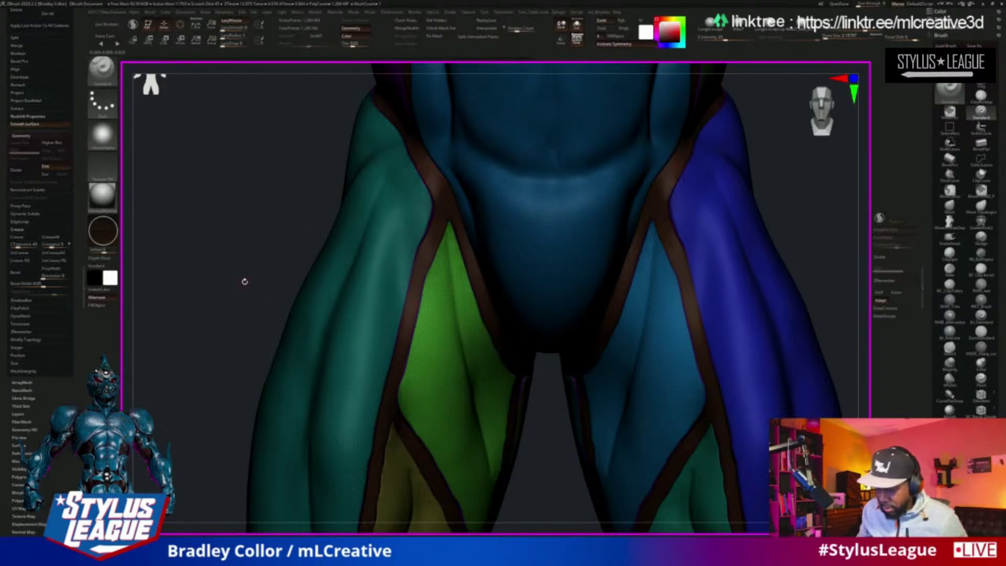
{"action": "left_click_drag", "start_coordinate": [250, 235], "coordinate": [222, 257]}
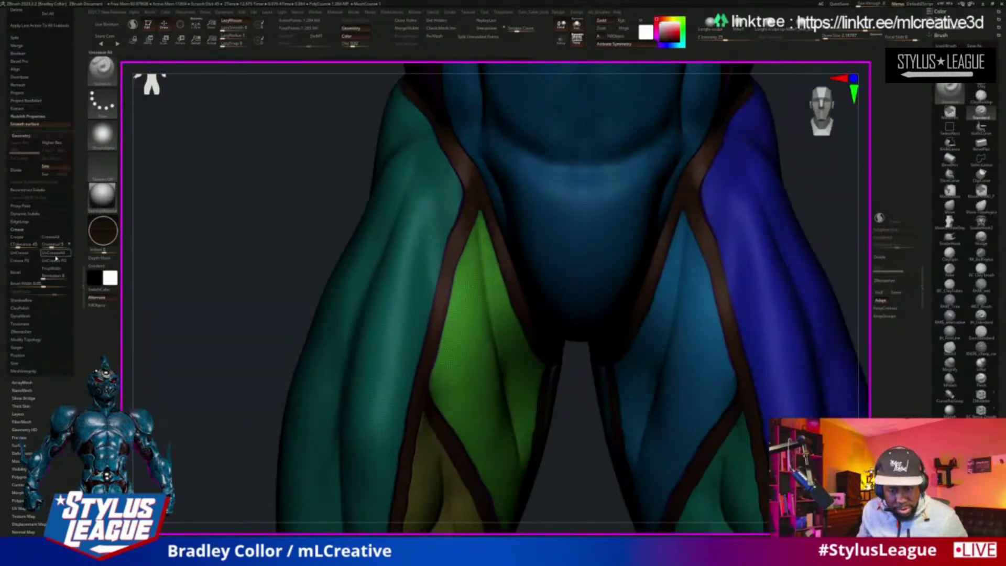
{"action": "left_click", "coordinate": [21, 332]}
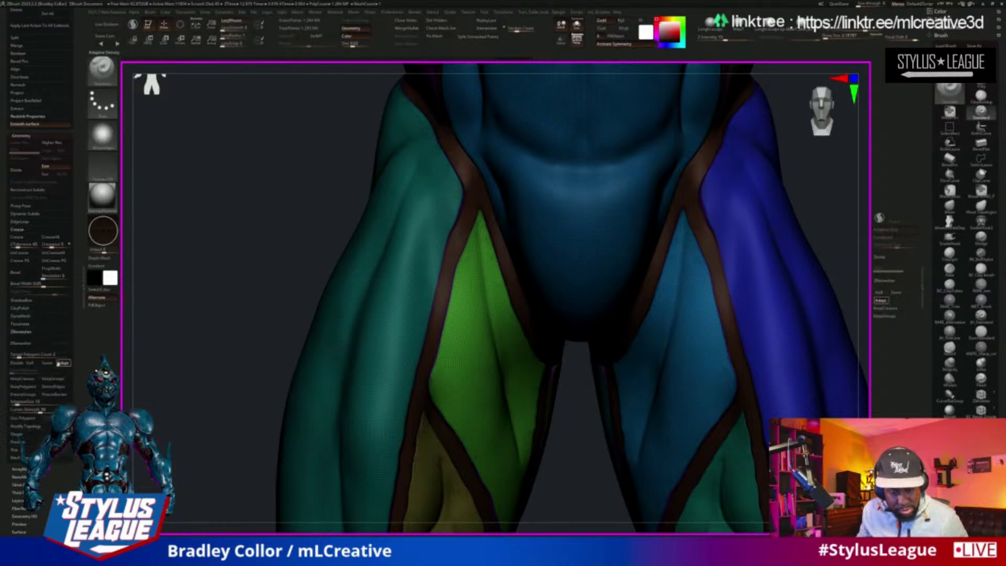
{"action": "left_click", "coordinate": [54, 379]}
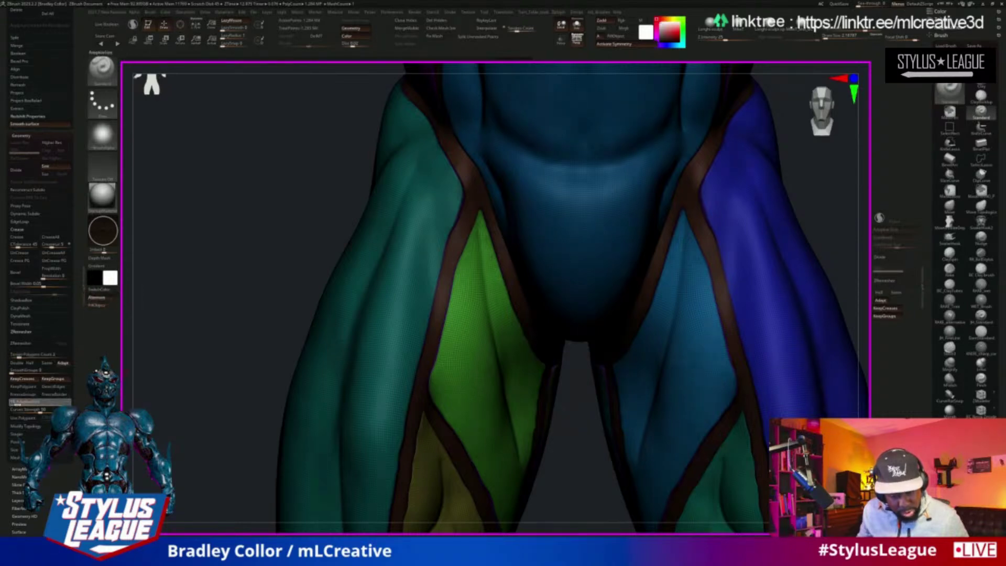
{"action": "left_click", "coordinate": [33, 403]}
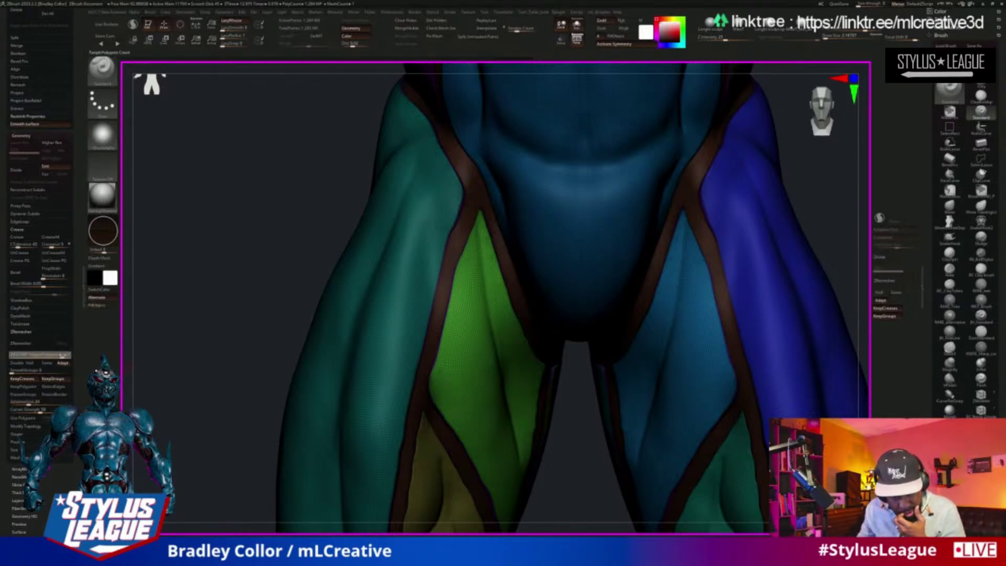
{"action": "left_click", "coordinate": [63, 355]}
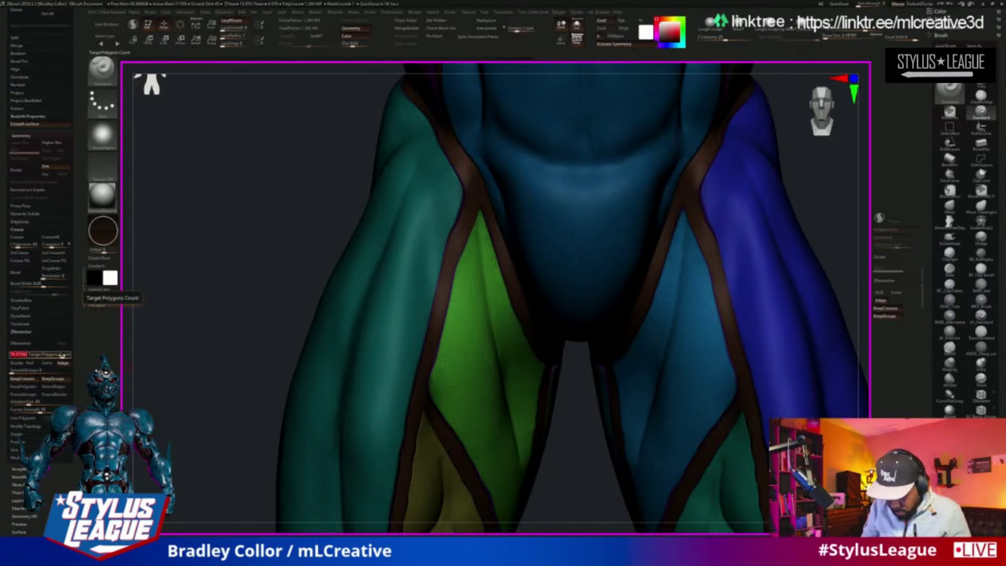
{"action": "key", "text": "Return"}
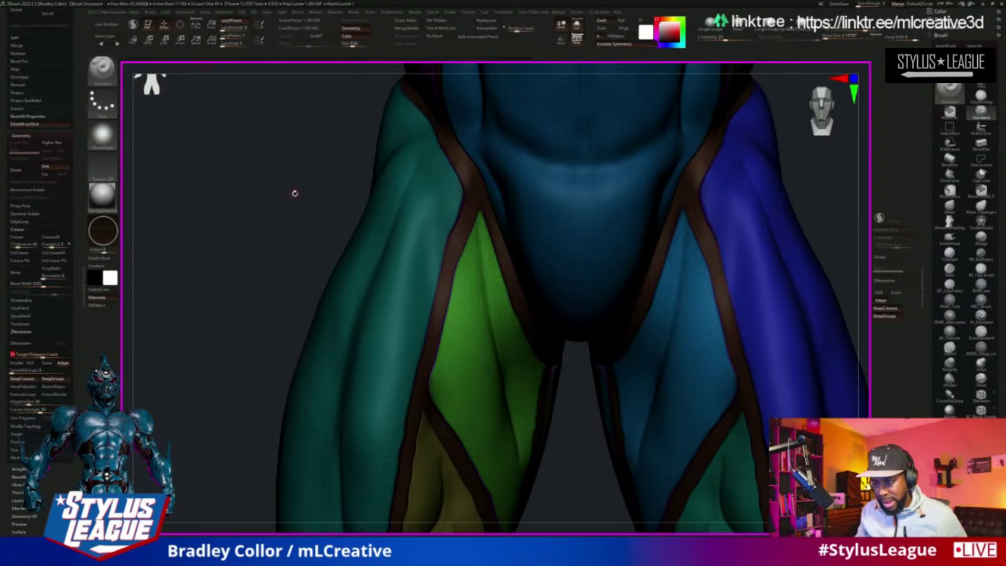
{"action": "left_click_drag", "start_coordinate": [295, 194], "coordinate": [243, 265]}
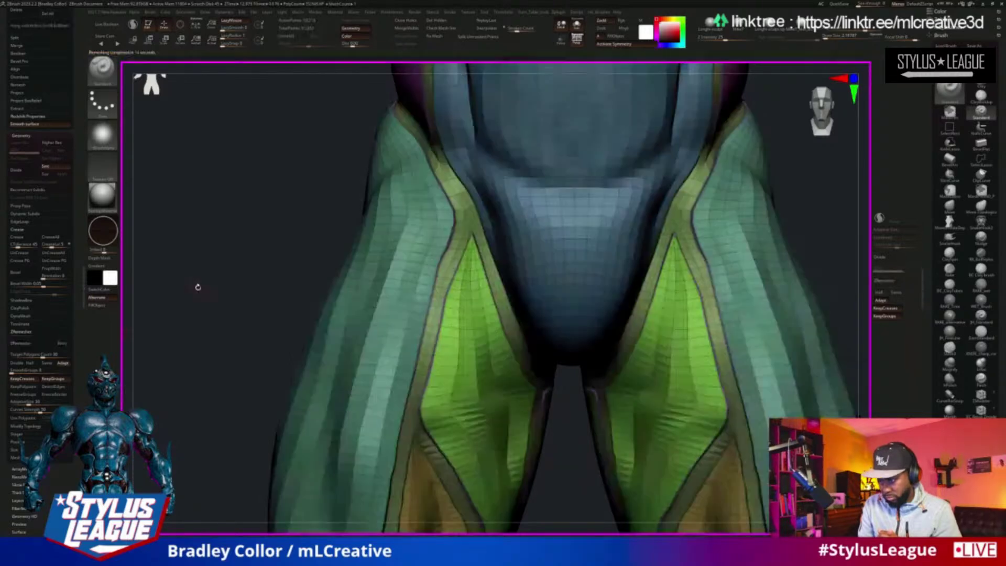
Step: Examine the remeshed suit's edge flow and panel borders across the pelvis, thighs, abdomen and arms
{"action": "key", "text": "f"}
{"action": "left_click_drag", "start_coordinate": [598, 399], "coordinate": [695, 352]}
{"action": "scroll", "coordinate": [695, 352], "scroll_direction": "up", "scroll_amount": 5}
{"action": "left_click_drag", "start_coordinate": [674, 395], "coordinate": [731, 412]}
{"action": "scroll", "coordinate": [731, 413], "scroll_direction": "up", "scroll_amount": 4}
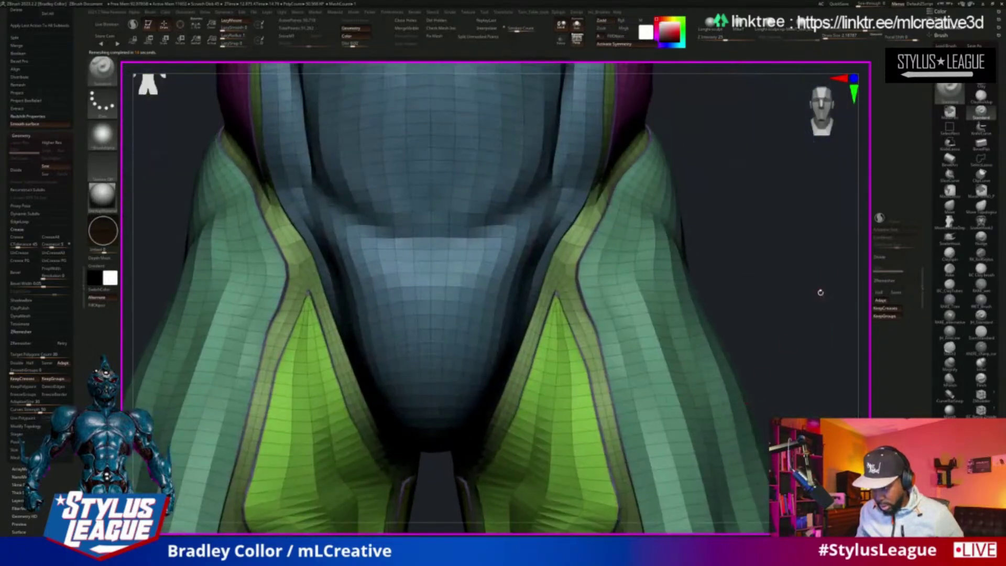
{"action": "left_click_drag", "start_coordinate": [793, 332], "coordinate": [383, 164]}
{"action": "left_click_drag", "start_coordinate": [699, 440], "coordinate": [750, 397]}
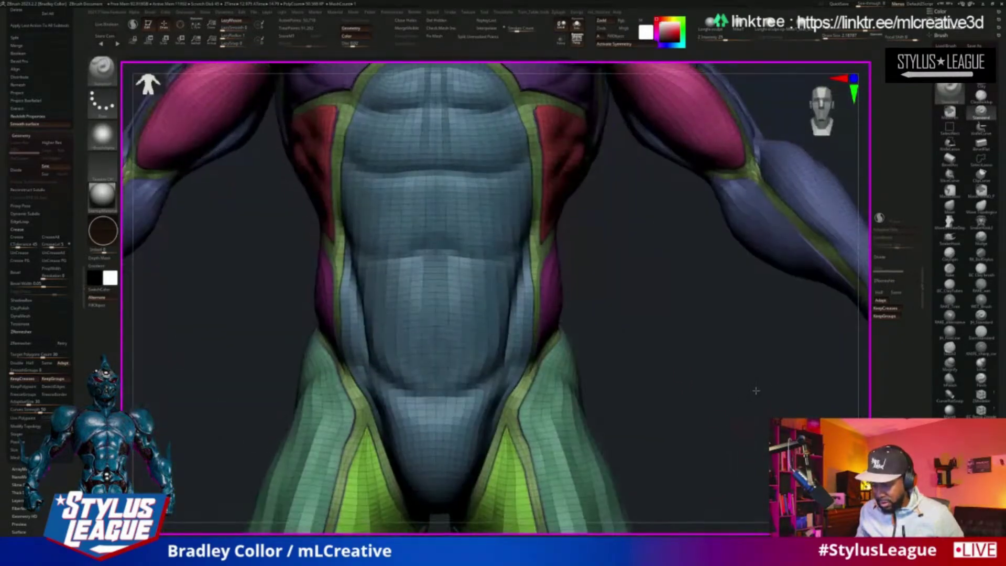
{"action": "scroll", "coordinate": [750, 398], "scroll_direction": "down", "scroll_amount": 5}
{"action": "scroll", "coordinate": [690, 411], "scroll_direction": "up", "scroll_amount": 4}
{"action": "left_click_drag", "start_coordinate": [689, 411], "coordinate": [734, 393]}
{"action": "scroll", "coordinate": [734, 393], "scroll_direction": "down", "scroll_amount": 3}
{"action": "scroll", "coordinate": [733, 436], "scroll_direction": "up", "scroll_amount": 4}
{"action": "left_click_drag", "start_coordinate": [733, 438], "coordinate": [708, 319], "text": "alt"}
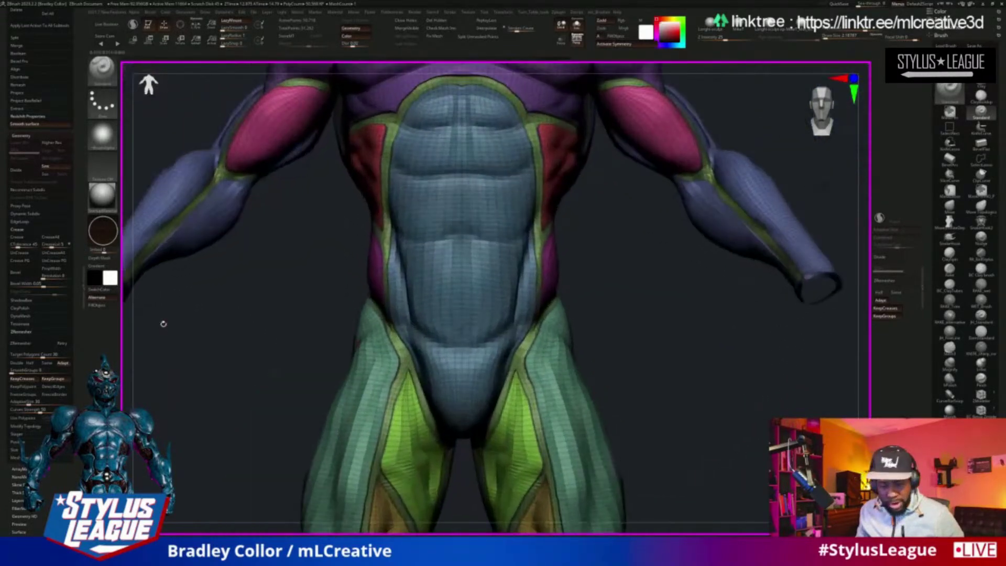
Step: Undo the first remesh and rerun ZRemesher on the suit with a new target polygon count, keeping groups but not creases
{"action": "key", "text": "ctrl+z"}
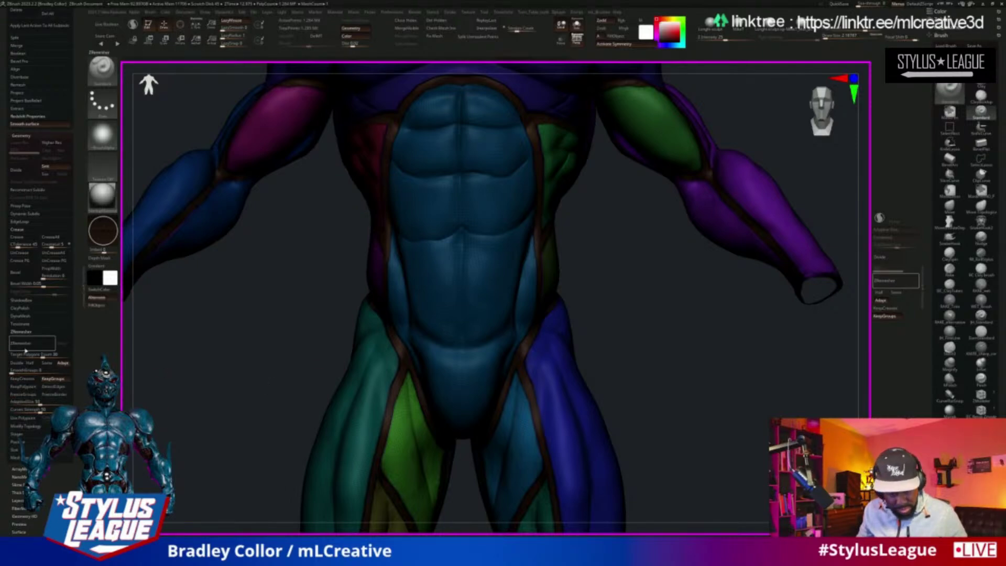
{"action": "left_click", "coordinate": [53, 356]}
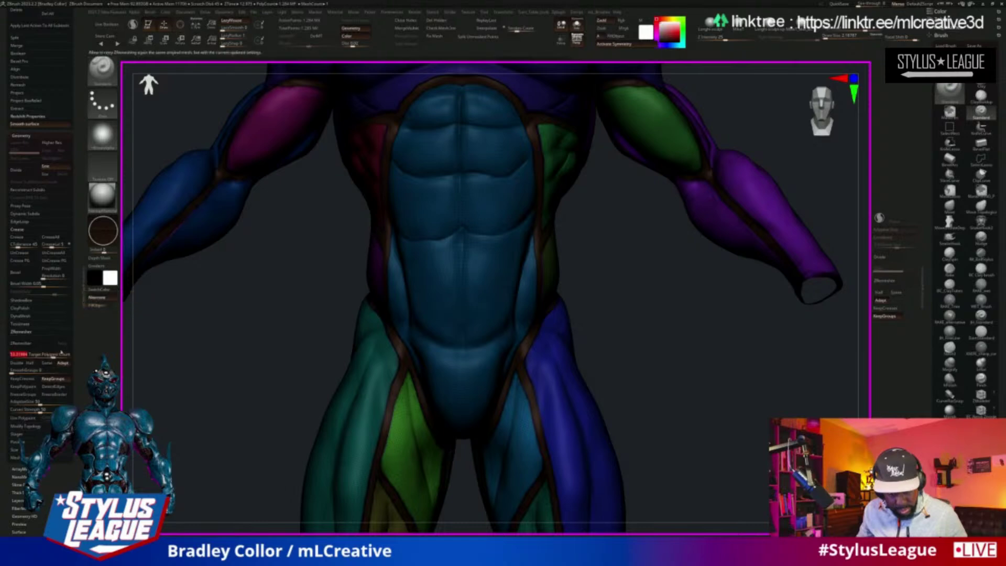
{"action": "key", "text": "Return"}
{"action": "left_click", "coordinate": [17, 343]}
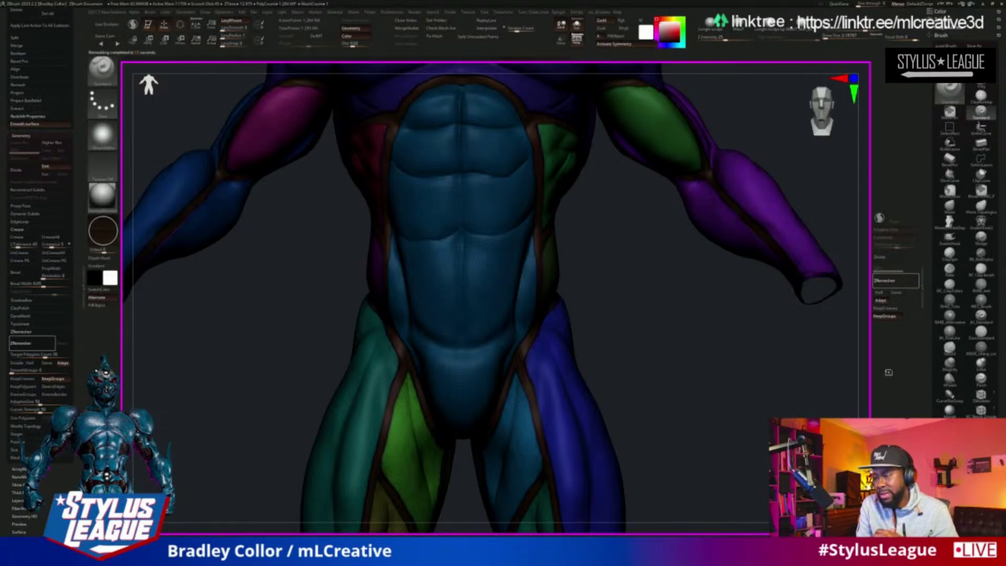
{"action": "left_click_drag", "start_coordinate": [645, 414], "coordinate": [777, 395]}
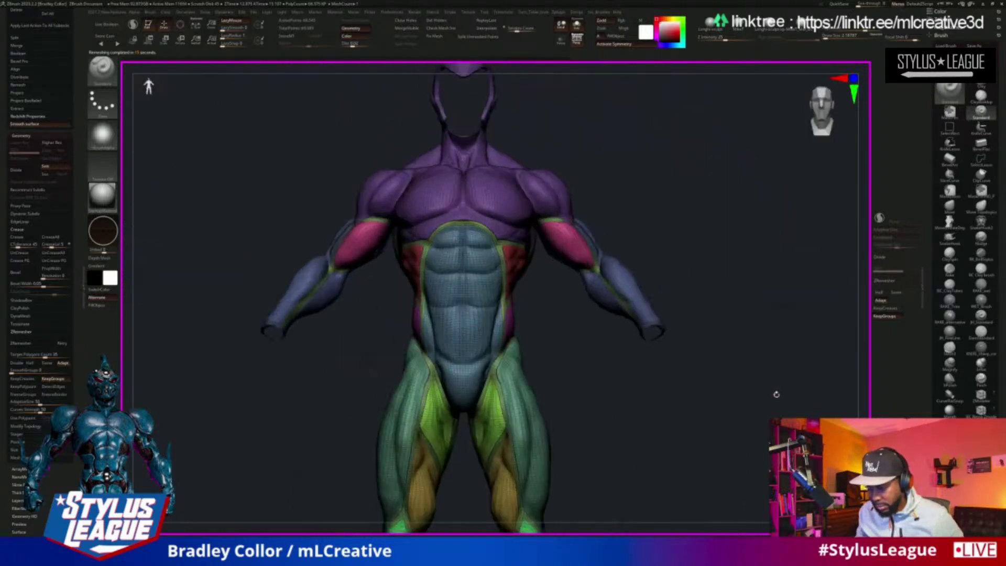
Step: Undo the second remesh and run ZRemesher on the suit again with a higher target polygon count
{"action": "key", "text": "ctrl+z"}
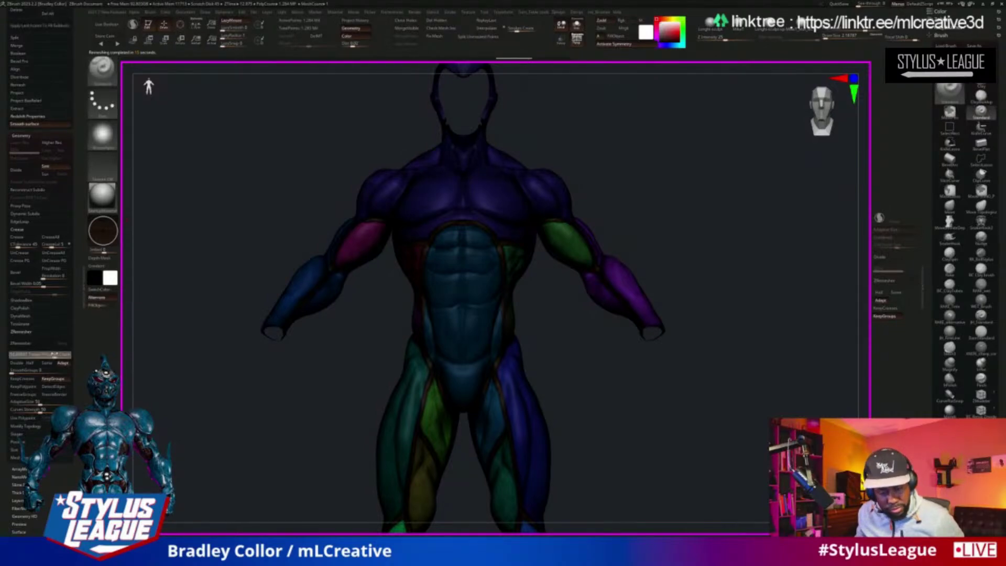
{"action": "left_click", "coordinate": [47, 363]}
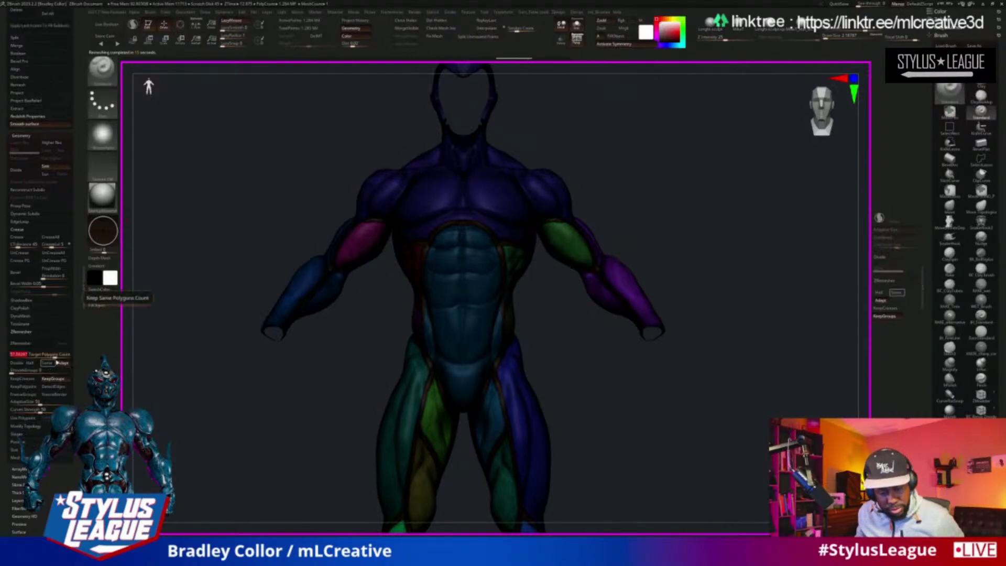
{"action": "left_click", "coordinate": [26, 345]}
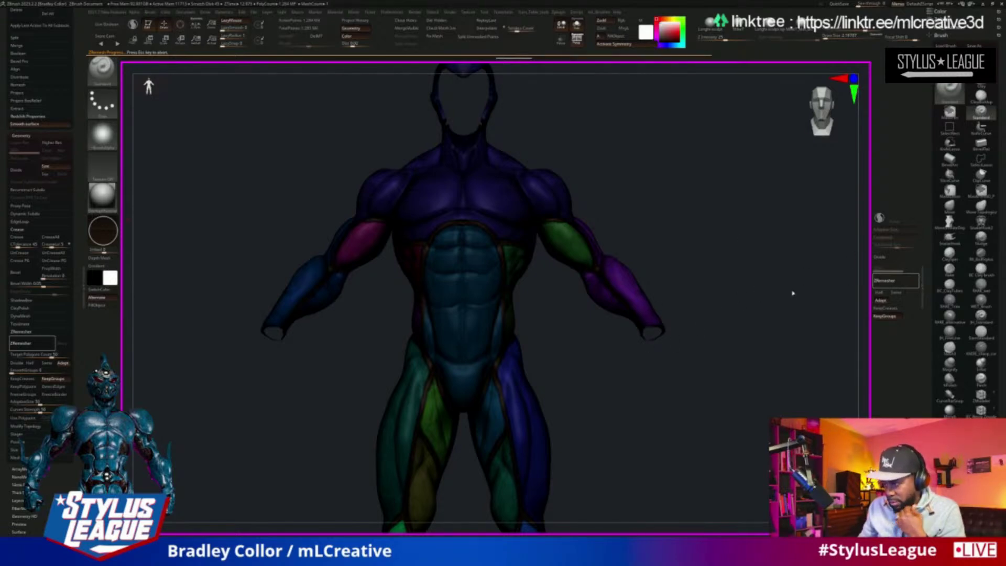
{"action": "left_click_drag", "start_coordinate": [740, 311], "coordinate": [732, 277]}
{"action": "scroll", "coordinate": [721, 295], "scroll_direction": "up", "scroll_amount": 2}
{"action": "left_click_drag", "start_coordinate": [716, 192], "coordinate": [726, 193]}
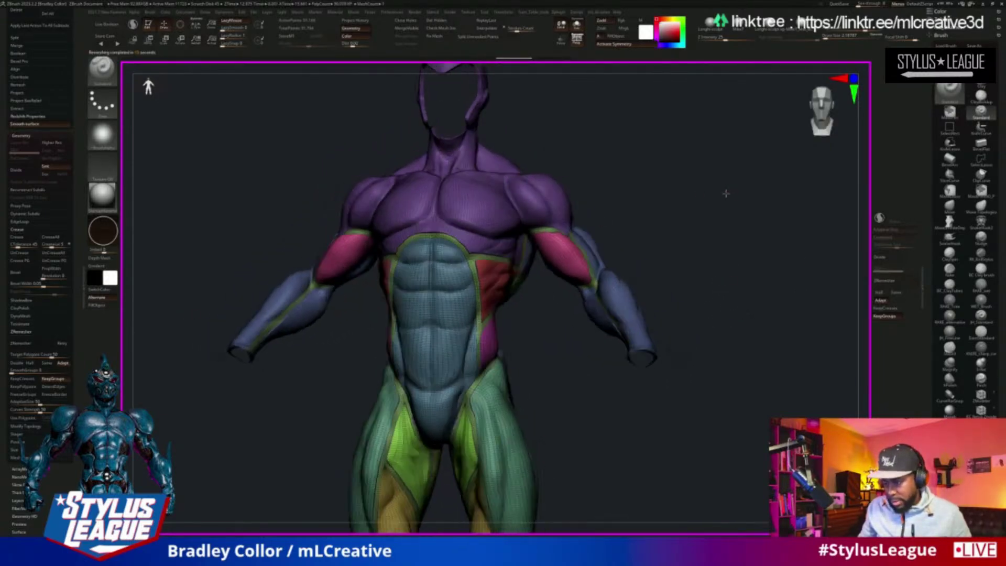
Step: Project the original suit's detail and polypaint onto the remeshed suit
{"action": "left_click", "coordinate": [365, 20]}
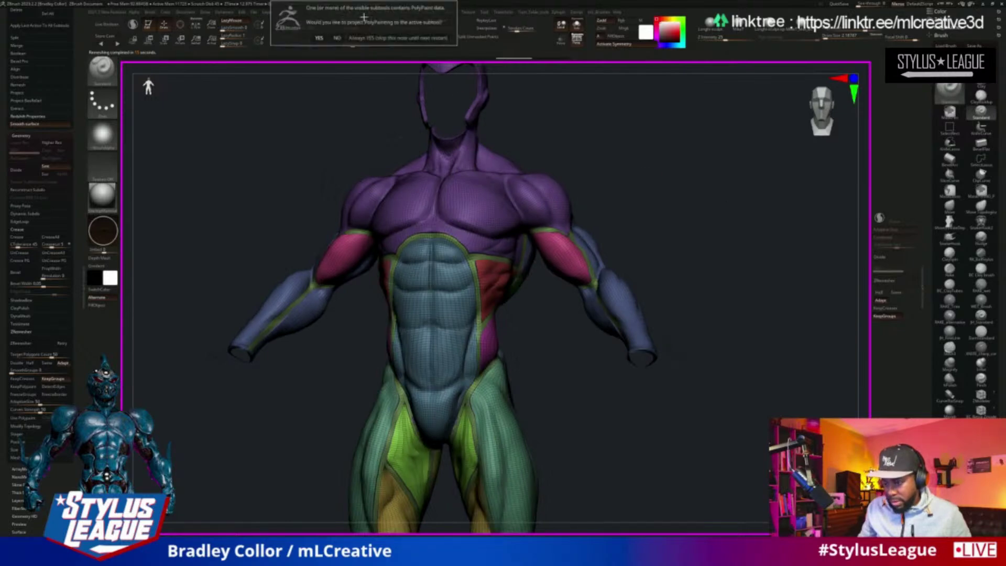
{"action": "left_click", "coordinate": [317, 37]}
{"action": "left_click_drag", "start_coordinate": [696, 228], "coordinate": [695, 226]}
{"action": "key", "text": "space"}
{"action": "left_click", "coordinate": [714, 291]}
{"action": "left_click_drag", "start_coordinate": [772, 328], "coordinate": [694, 288], "text": "alt"}
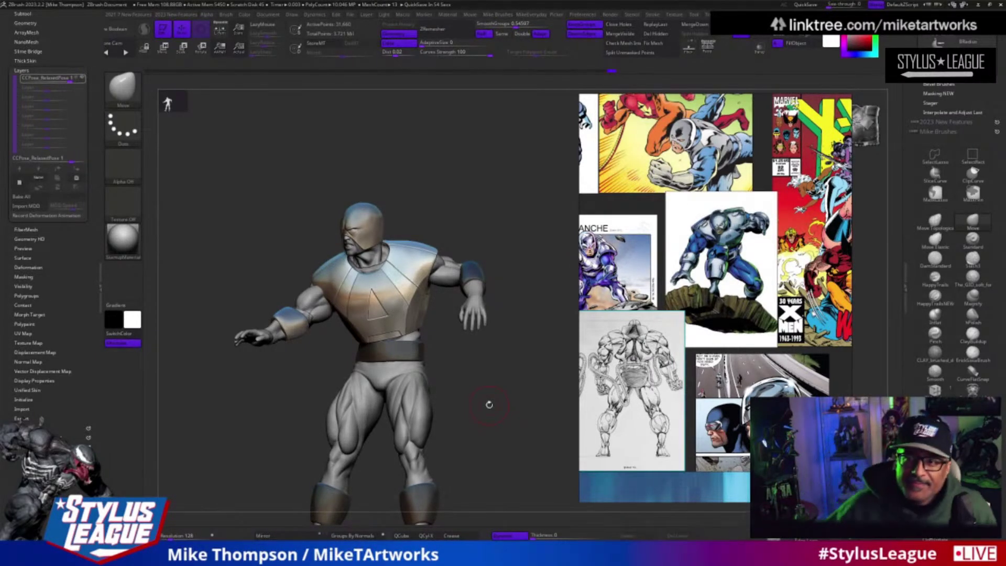
{"action": "left_click_drag", "start_coordinate": [489, 406], "coordinate": [434, 454]}
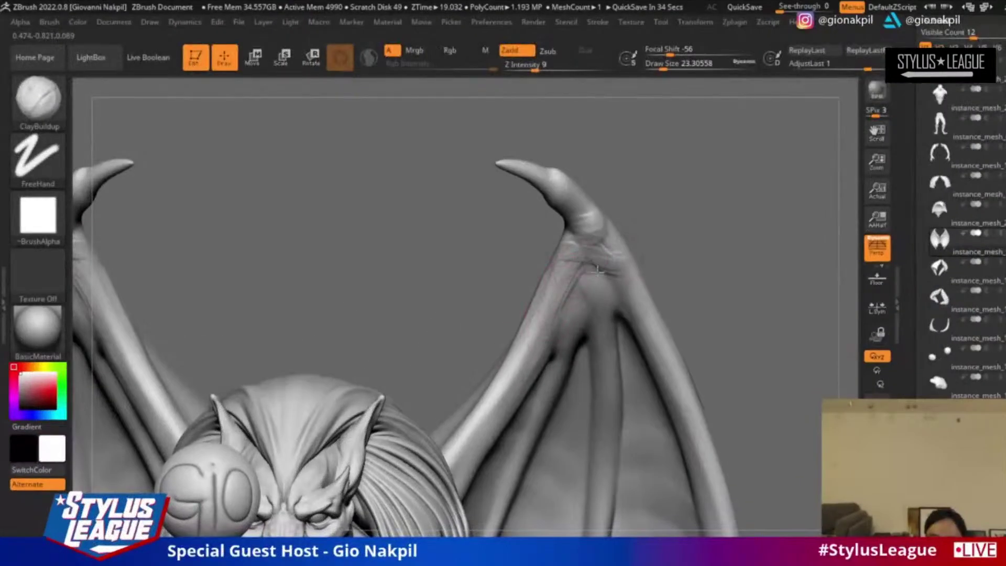
Step: Reshape the upper wings and their claws with the Move brush at a draw size of about 116
{"action": "mouse_move", "coordinate": [761, 241]}
{"action": "left_mouse_down", "text": "alt"}
{"action": "mouse_move", "coordinate": [757, 206]}
{"action": "mouse_move", "coordinate": [738, 193]}
{"action": "mouse_move", "coordinate": [744, 241]}
{"action": "left_mouse_up", "text": "alt"}
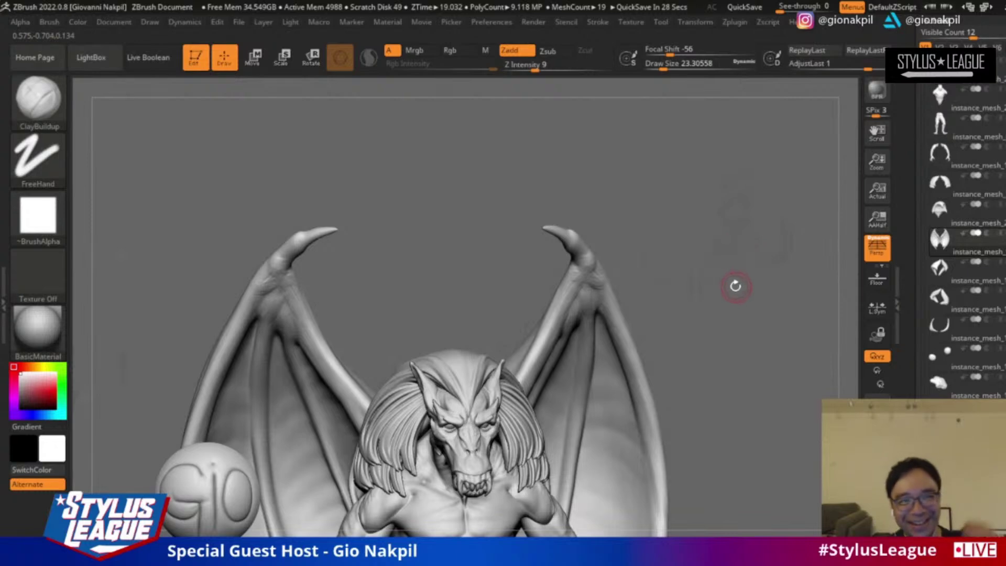
{"action": "mouse_move", "coordinate": [697, 271]}
{"action": "left_mouse_down", "text": "alt"}
{"action": "mouse_move", "coordinate": [669, 227]}
{"action": "mouse_move", "coordinate": [705, 233]}
{"action": "mouse_move", "coordinate": [692, 255]}
{"action": "left_mouse_up", "text": "alt"}
{"action": "key", "text": "b"}
{"action": "key", "text": "m"}
{"action": "key", "text": "v"}
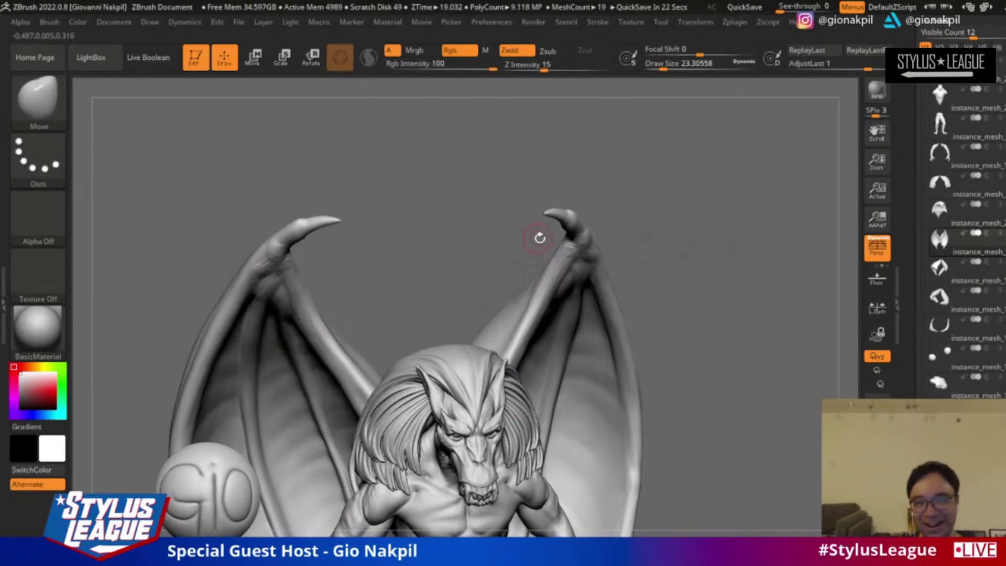
{"action": "key", "text": "s"}
{"action": "left_click_drag", "start_coordinate": [563, 262], "coordinate": [574, 263]}
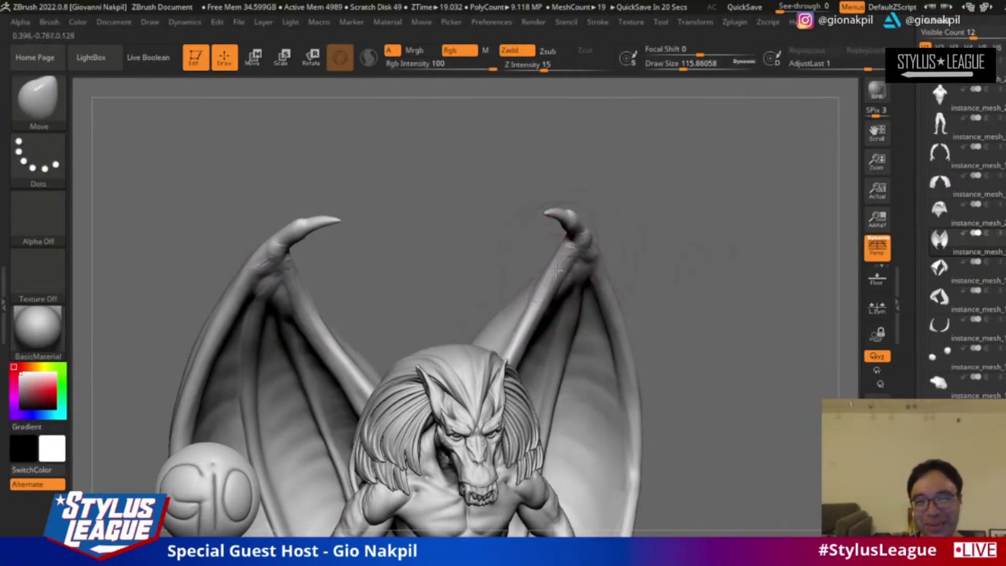
{"action": "left_click_drag", "start_coordinate": [659, 253], "coordinate": [618, 294]}
{"action": "left_click_drag", "start_coordinate": [686, 228], "coordinate": [634, 305]}
{"action": "key", "text": "shift"}
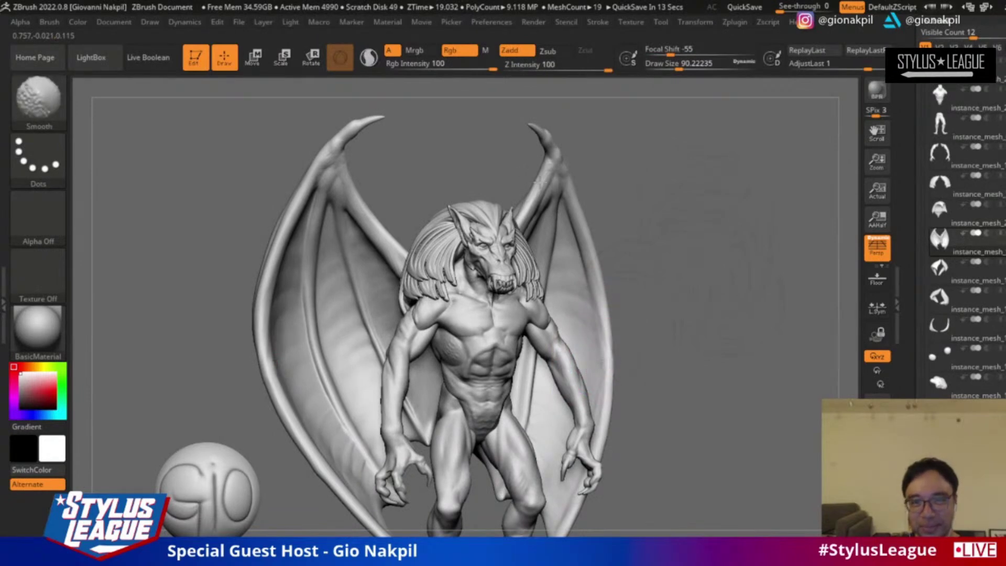
{"action": "mouse_move", "coordinate": [647, 241]}
{"action": "left_mouse_down", "text": "shift"}
{"action": "mouse_move", "coordinate": [728, 326]}
{"action": "mouse_move", "coordinate": [697, 290]}
{"action": "left_mouse_up", "text": "shift"}
{"action": "key", "text": "s"}
{"action": "mouse_move", "coordinate": [515, 470]}
{"action": "left_mouse_down"}
{"action": "mouse_move", "coordinate": [496, 470]}
{"action": "mouse_move", "coordinate": [529, 444]}
{"action": "left_mouse_up"}
{"action": "key", "text": "s"}
{"action": "left_click_drag", "start_coordinate": [713, 275], "coordinate": [743, 372]}
{"action": "left_click_drag", "start_coordinate": [739, 335], "coordinate": [648, 318], "text": "alt"}
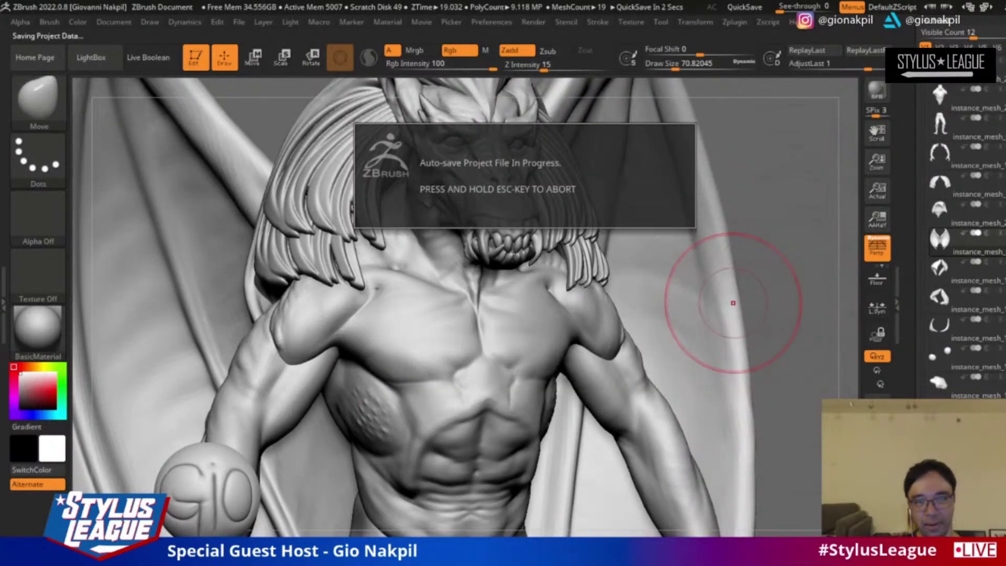
Step: Select the torso and sculpt fine muscle strands across the upper chest with ClayBuildup at a draw size of about 9
{"action": "key", "text": "b"}
{"action": "key", "text": "c"}
{"action": "key", "text": "b"}
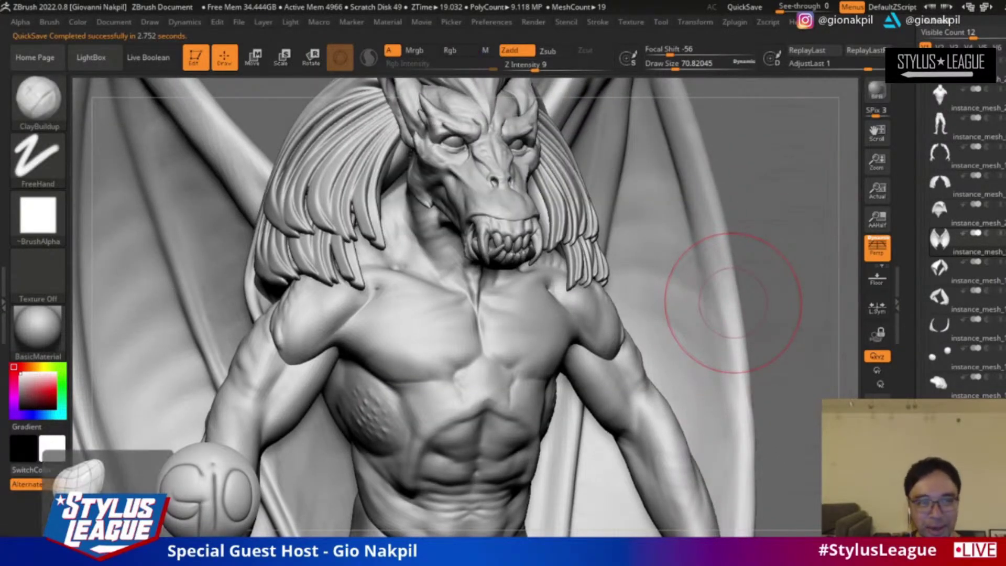
{"action": "key", "text": "b"}
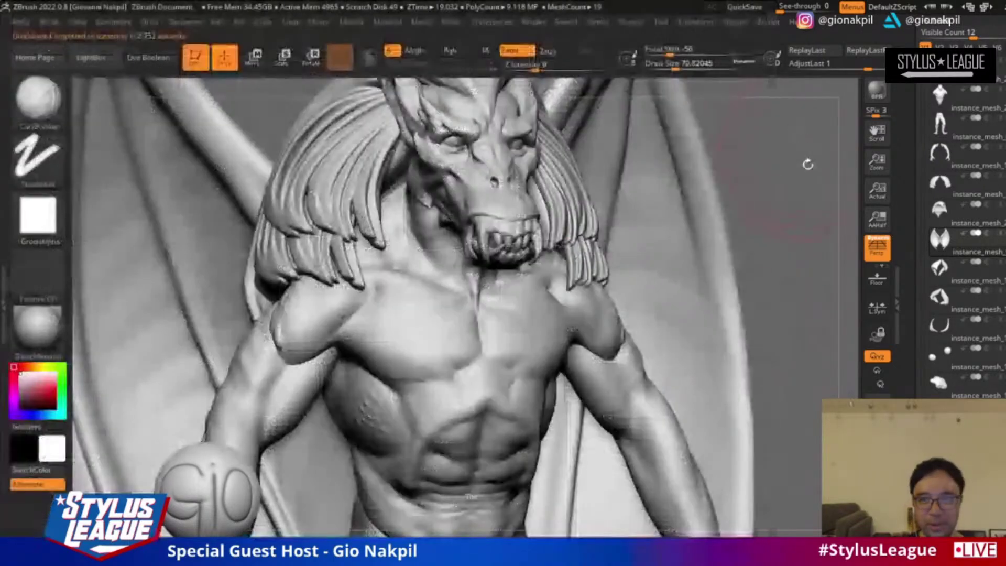
{"action": "left_click_drag", "start_coordinate": [809, 164], "coordinate": [786, 171]}
{"action": "key", "text": "s"}
{"action": "left_click_drag", "start_coordinate": [400, 321], "coordinate": [379, 325]}
{"action": "left_click", "coordinate": [411, 332], "text": "alt"}
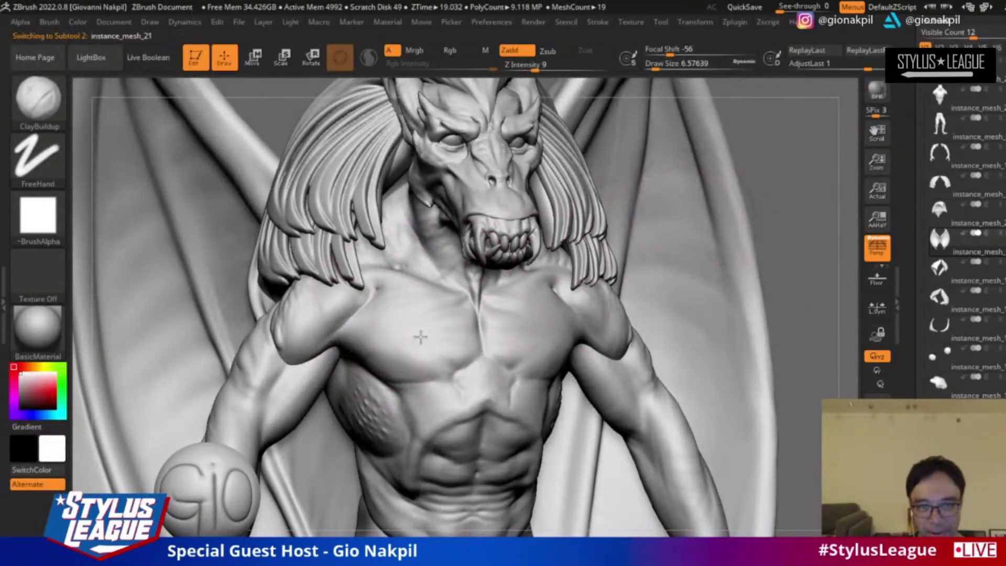
{"action": "mouse_move", "coordinate": [790, 183]}
{"action": "left_mouse_down"}
{"action": "mouse_move", "coordinate": [465, 288]}
{"action": "mouse_move", "coordinate": [442, 304]}
{"action": "left_mouse_up"}
{"action": "key", "text": "s"}
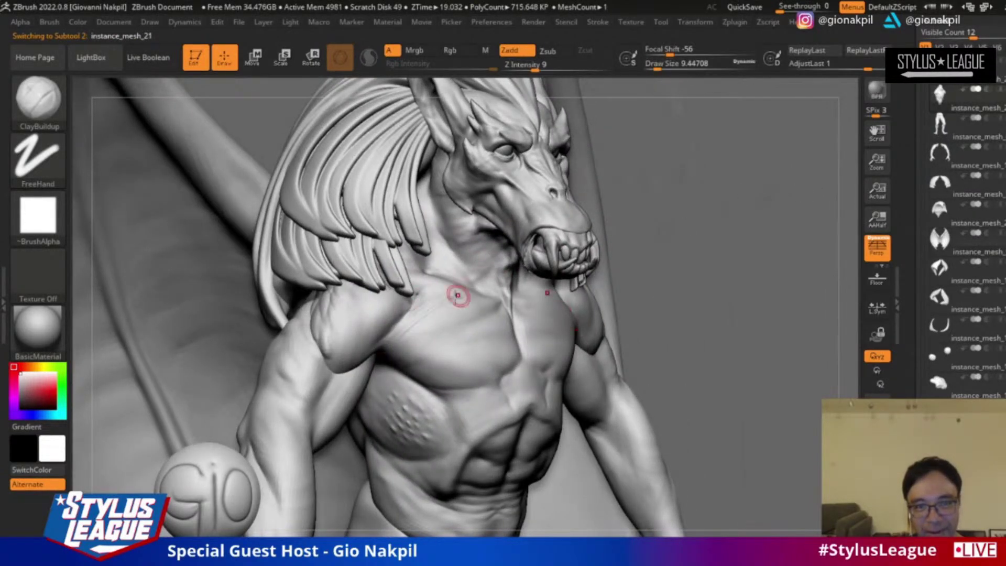
Step: Build up and smooth the pectoral striations towards the armpit with ClayBuildup at a draw size of about 11
{"action": "mouse_move", "coordinate": [680, 259]}
{"action": "left_mouse_down"}
{"action": "mouse_move", "coordinate": [733, 246]}
{"action": "mouse_move", "coordinate": [666, 271]}
{"action": "left_mouse_up"}
{"action": "left_click_drag", "start_coordinate": [811, 197], "coordinate": [799, 220]}
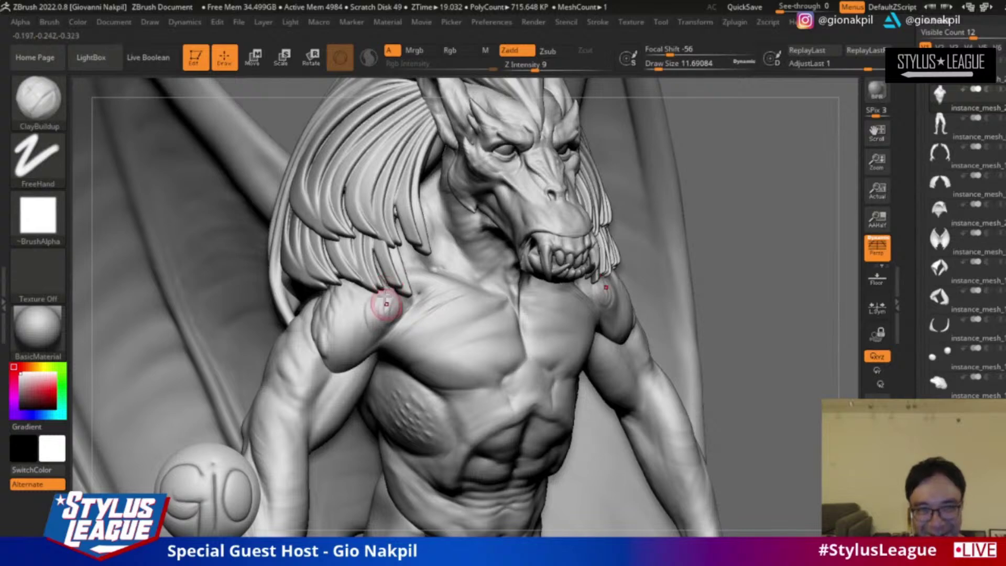
{"action": "key", "text": "shift"}
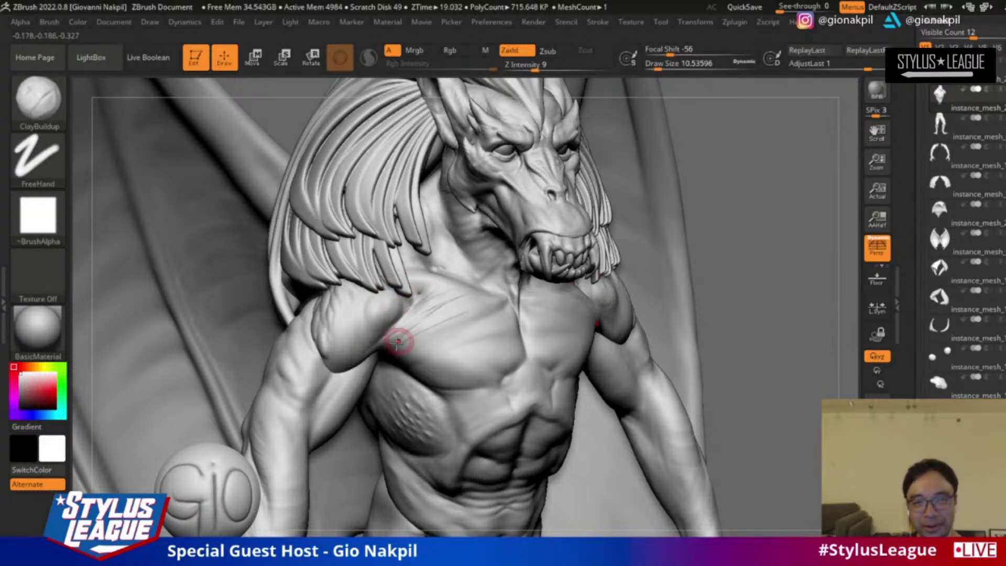
{"action": "key", "text": "shift"}
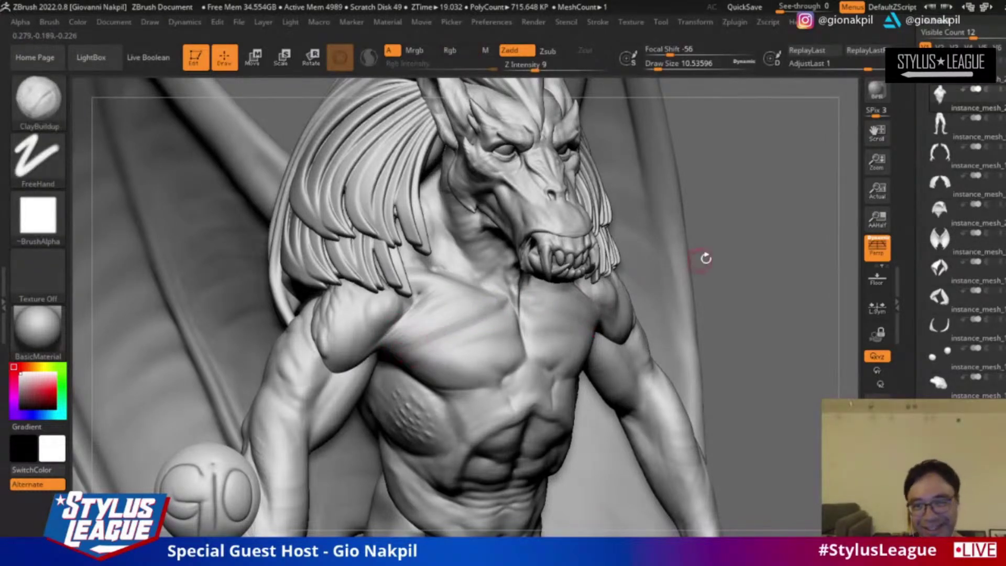
Step: Sculpt muscle strands below the pectorals and over the ribs with ClayBuildup
{"action": "left_click_drag", "start_coordinate": [697, 261], "coordinate": [655, 254]}
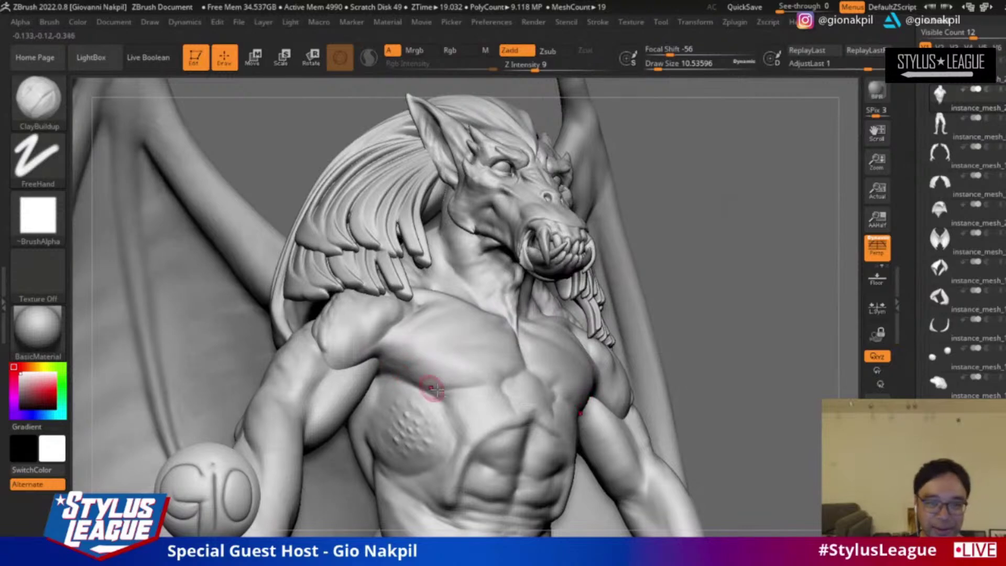
{"action": "left_click_drag", "start_coordinate": [693, 331], "coordinate": [547, 396]}
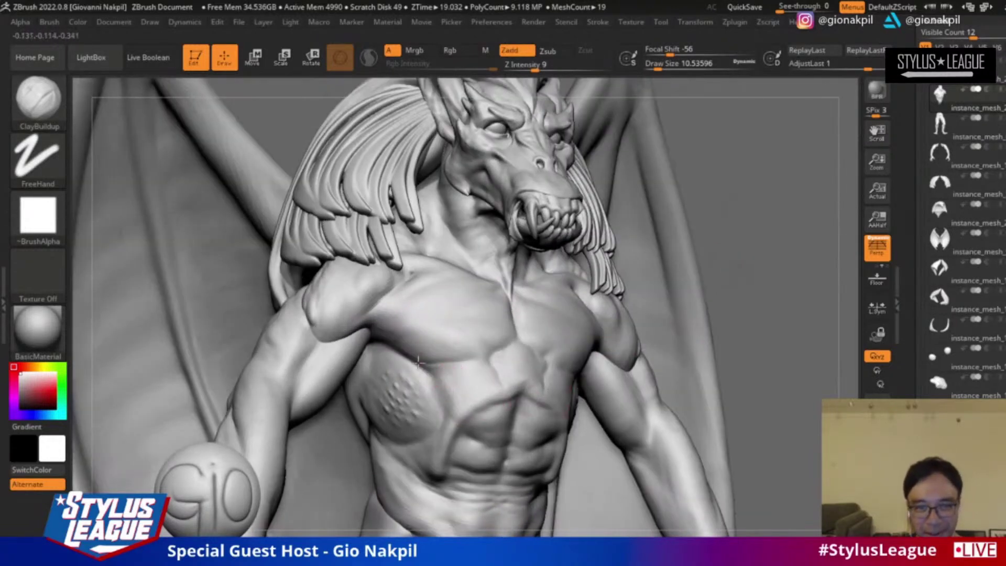
{"action": "left_click_drag", "start_coordinate": [445, 367], "coordinate": [436, 378]}
{"action": "left_click_drag", "start_coordinate": [722, 299], "coordinate": [809, 229]}
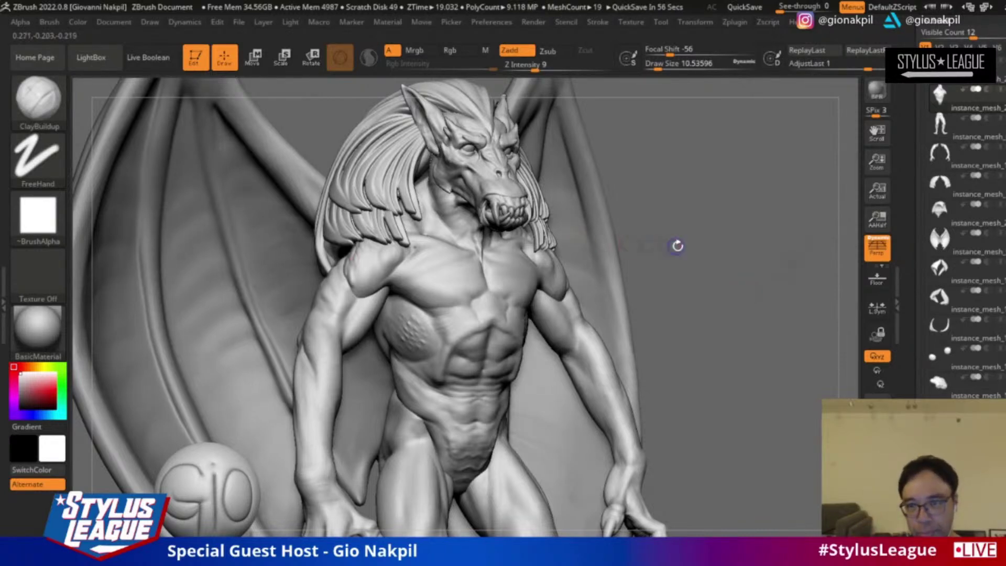
{"action": "left_click_drag", "start_coordinate": [672, 244], "coordinate": [721, 277]}
{"action": "left_click_drag", "start_coordinate": [792, 443], "coordinate": [786, 376]}
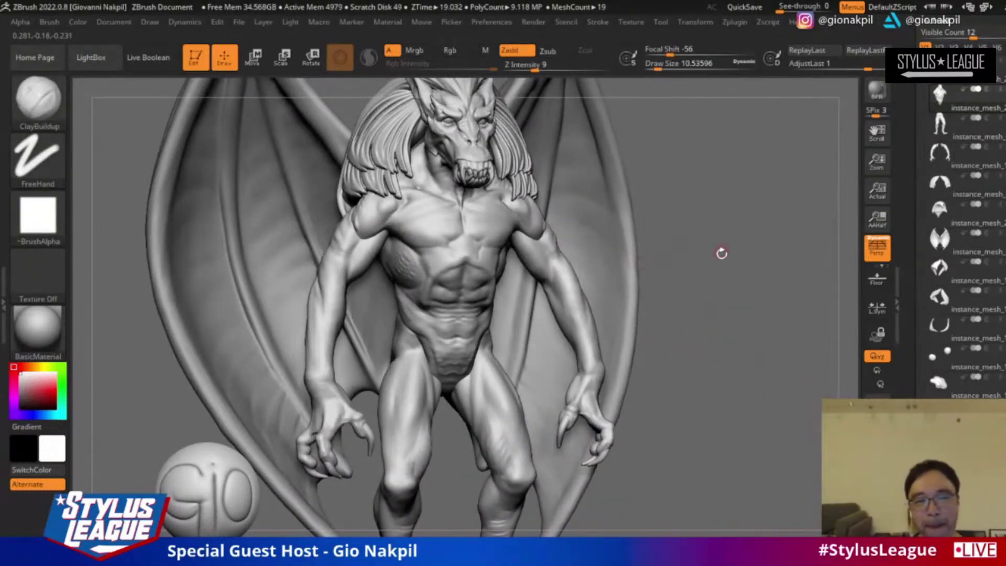
Step: Select the arms and sculpt muscle striations along the forearms with ClayBuildup at a draw size of about 17
{"action": "left_click_drag", "start_coordinate": [736, 301], "coordinate": [796, 303]}
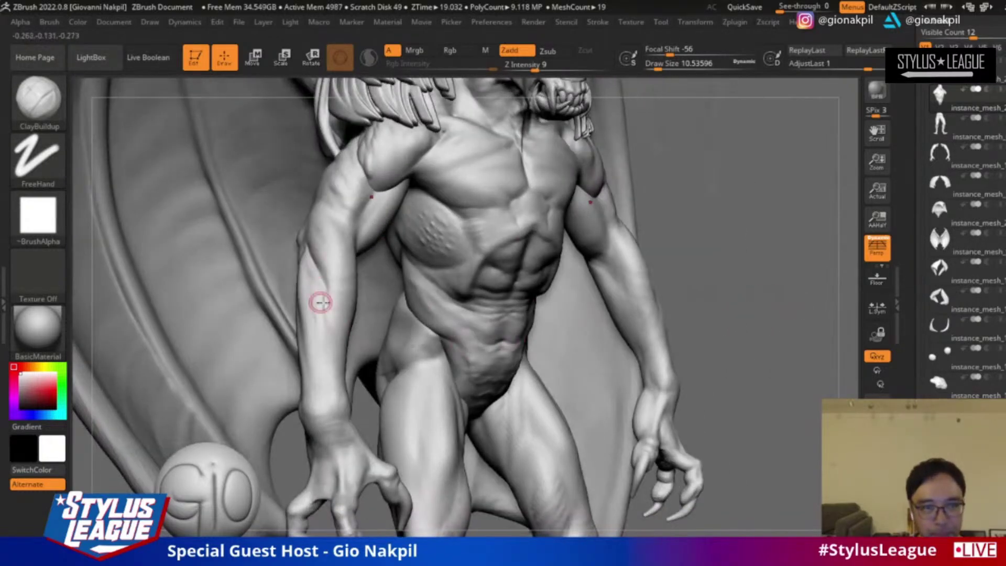
{"action": "left_click", "coordinate": [316, 266], "text": "alt"}
{"action": "key", "text": "bracketright"}
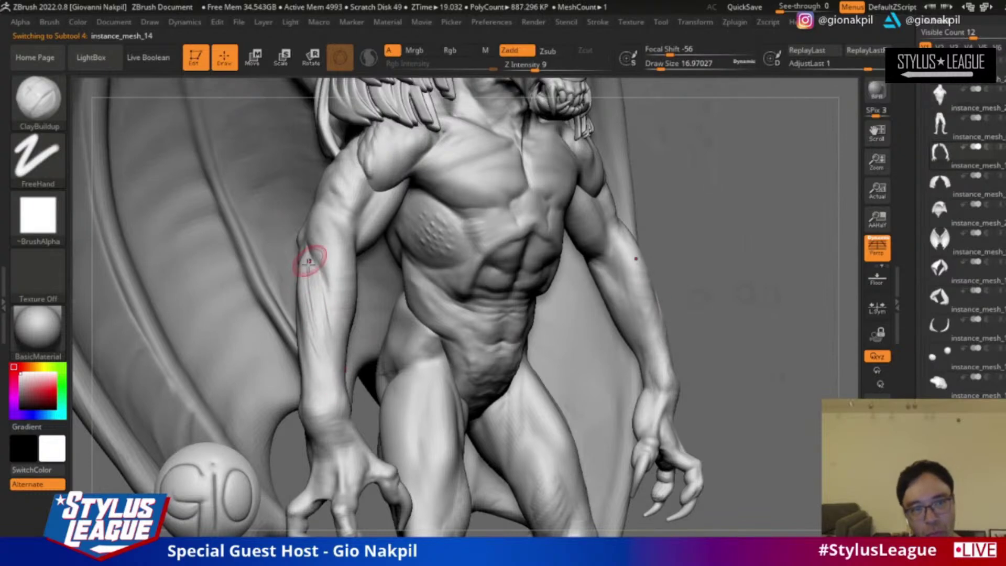
{"action": "key", "text": "shift"}
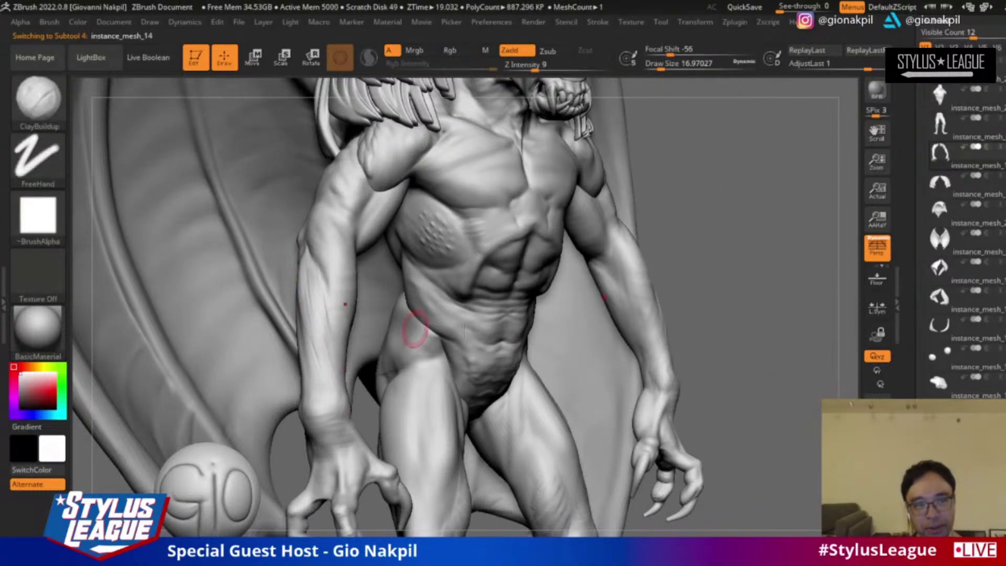
{"action": "mouse_move", "coordinate": [771, 292]}
{"action": "left_mouse_down"}
{"action": "mouse_move", "coordinate": [795, 285]}
{"action": "mouse_move", "coordinate": [795, 273]}
{"action": "mouse_move", "coordinate": [790, 303]}
{"action": "left_mouse_up"}
{"action": "left_click_drag", "start_coordinate": [729, 348], "coordinate": [747, 462]}
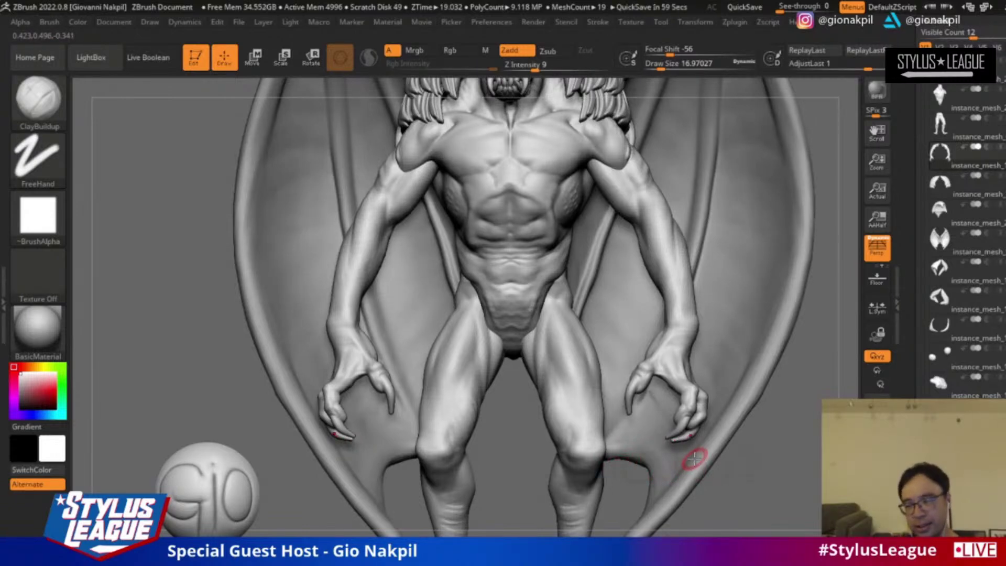
Step: Select the wings and sculpt membrane wrinkles around their lower edges and spikes with ClayBuildup at a draw size of about 65
{"action": "mouse_move", "coordinate": [739, 425]}
{"action": "left_mouse_down"}
{"action": "mouse_move", "coordinate": [710, 378]}
{"action": "mouse_move", "coordinate": [704, 330]}
{"action": "mouse_move", "coordinate": [467, 280]}
{"action": "mouse_move", "coordinate": [477, 340]}
{"action": "mouse_move", "coordinate": [398, 362]}
{"action": "mouse_move", "coordinate": [415, 370]}
{"action": "mouse_move", "coordinate": [253, 299]}
{"action": "mouse_move", "coordinate": [359, 360]}
{"action": "mouse_move", "coordinate": [313, 346]}
{"action": "left_mouse_up"}
{"action": "left_click", "coordinate": [472, 309], "text": "alt"}
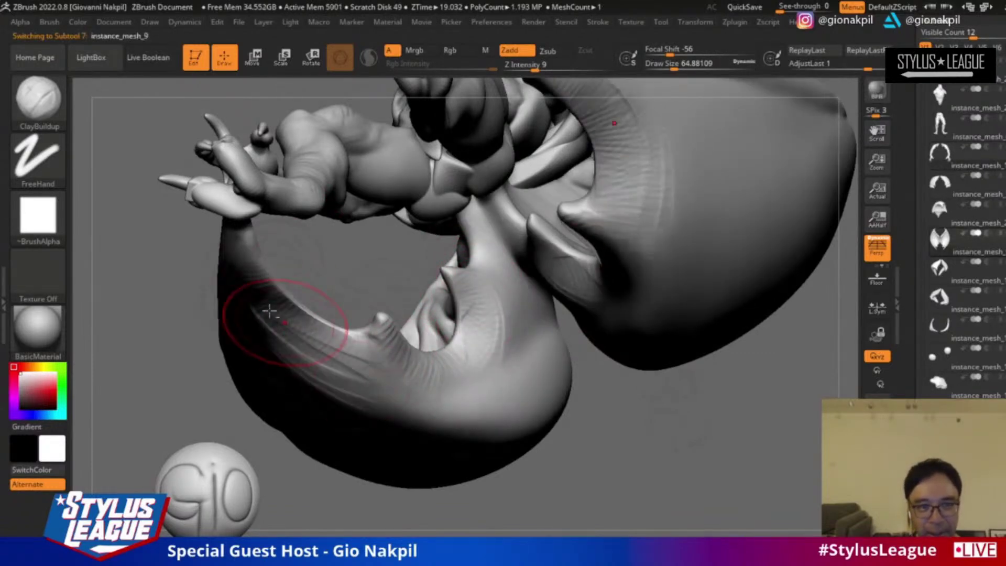
{"action": "mouse_move", "coordinate": [620, 461]}
{"action": "left_mouse_down"}
{"action": "mouse_move", "coordinate": [643, 425]}
{"action": "mouse_move", "coordinate": [527, 255]}
{"action": "left_mouse_up"}
{"action": "mouse_move", "coordinate": [421, 178]}
{"action": "left_mouse_down"}
{"action": "mouse_move", "coordinate": [456, 185]}
{"action": "mouse_move", "coordinate": [482, 173]}
{"action": "left_mouse_up"}
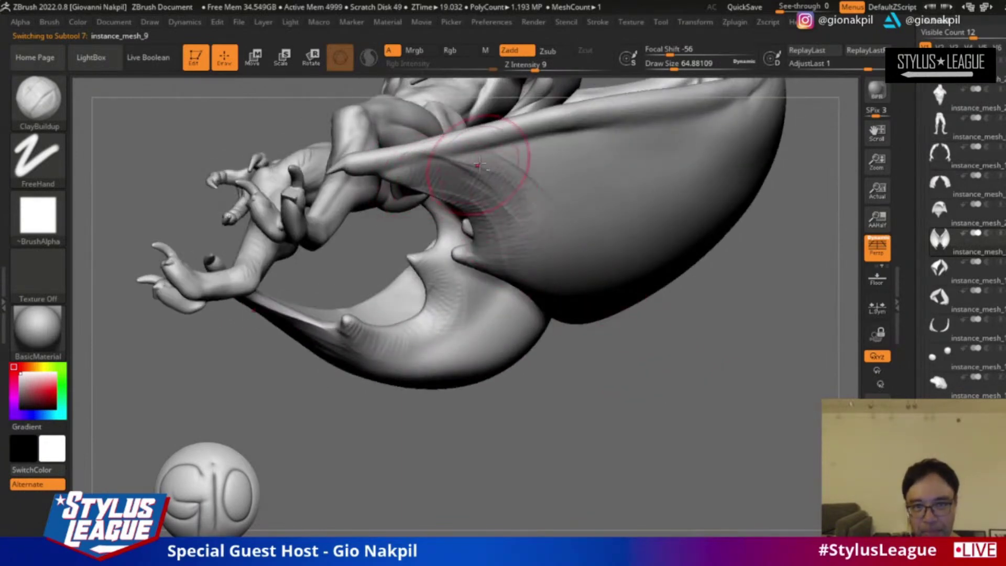
{"action": "mouse_move", "coordinate": [610, 399]}
{"action": "left_mouse_down"}
{"action": "mouse_move", "coordinate": [627, 413]}
{"action": "mouse_move", "coordinate": [636, 283]}
{"action": "mouse_move", "coordinate": [676, 371]}
{"action": "mouse_move", "coordinate": [660, 268]}
{"action": "mouse_move", "coordinate": [652, 332]}
{"action": "mouse_move", "coordinate": [551, 180]}
{"action": "mouse_move", "coordinate": [676, 225]}
{"action": "left_mouse_up"}
{"action": "key", "text": "shift"}
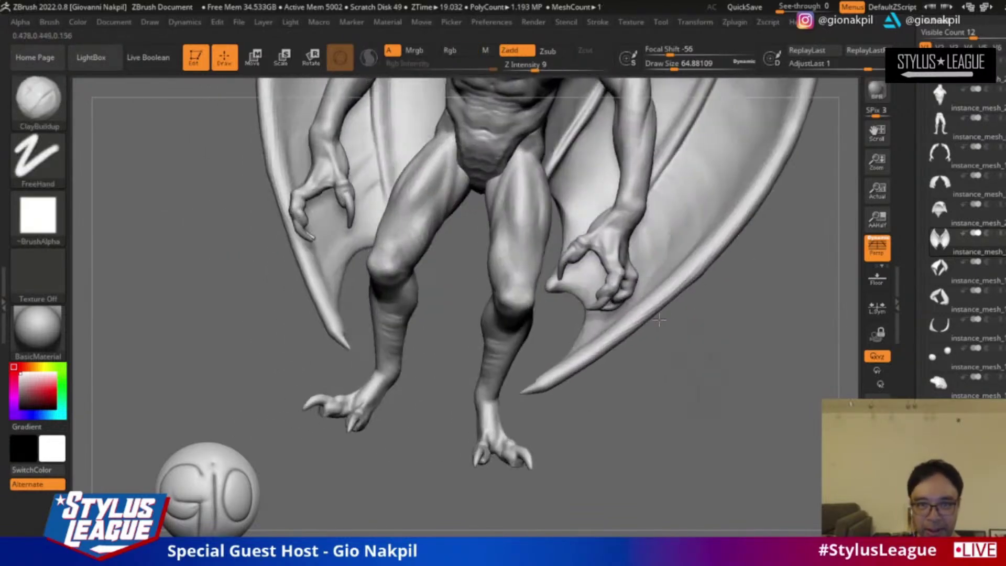
{"action": "left_click_drag", "start_coordinate": [606, 416], "coordinate": [706, 357], "text": "shift"}
{"action": "key", "text": "f"}
{"action": "left_click_drag", "start_coordinate": [758, 292], "coordinate": [697, 211]}
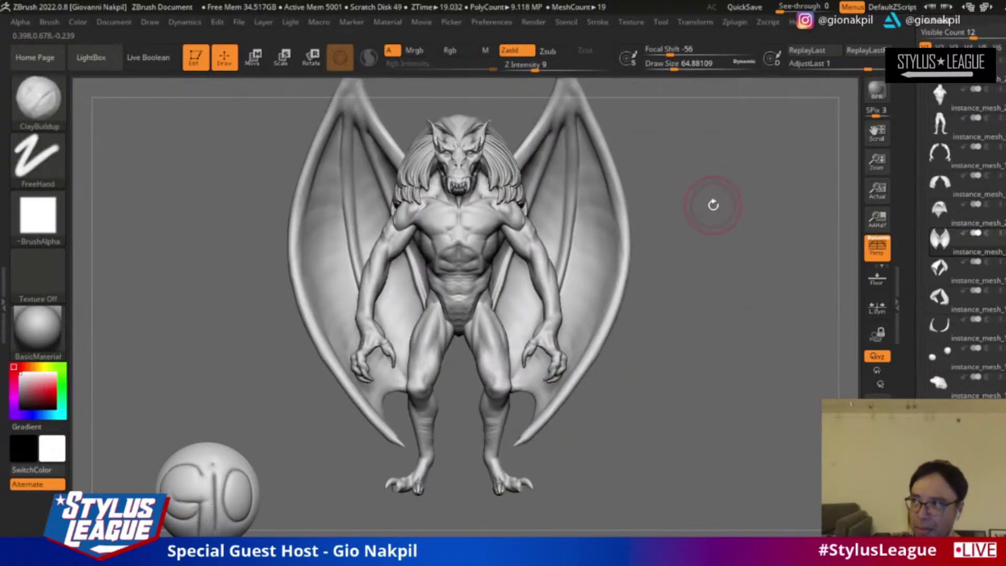
Step: Select the arms and reshape the forearms and wrists with the Move brush at draw sizes of about 71 and 44
{"action": "left_click_drag", "start_coordinate": [735, 171], "coordinate": [745, 342], "text": "alt"}
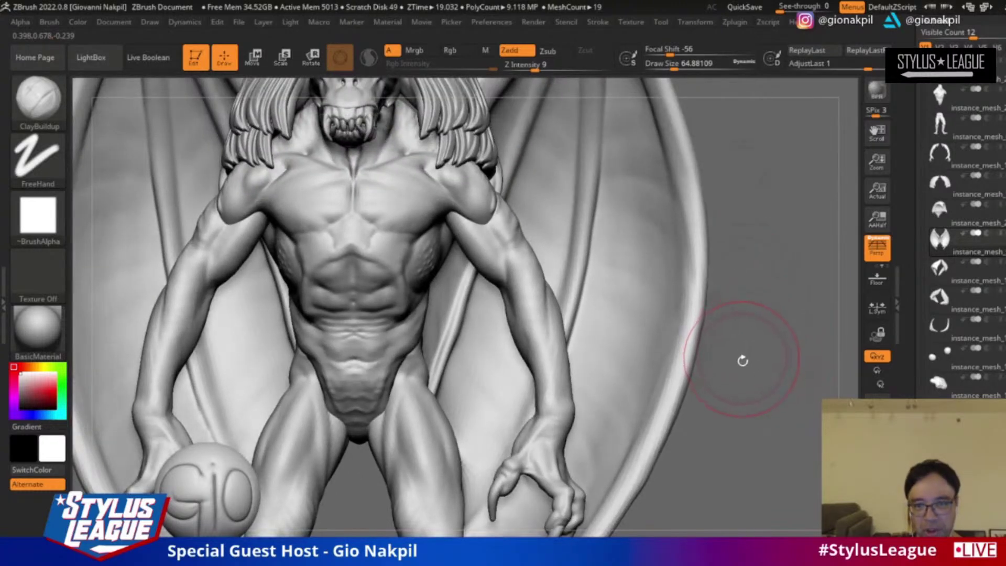
{"action": "key", "text": "b"}
{"action": "key", "text": "m"}
{"action": "key", "text": "v"}
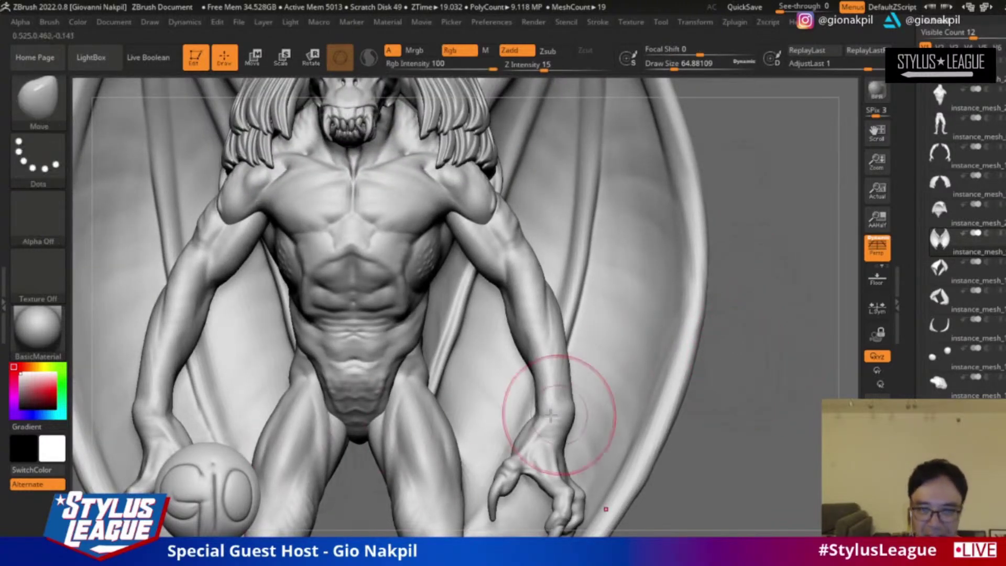
{"action": "left_click", "coordinate": [559, 422], "text": "alt"}
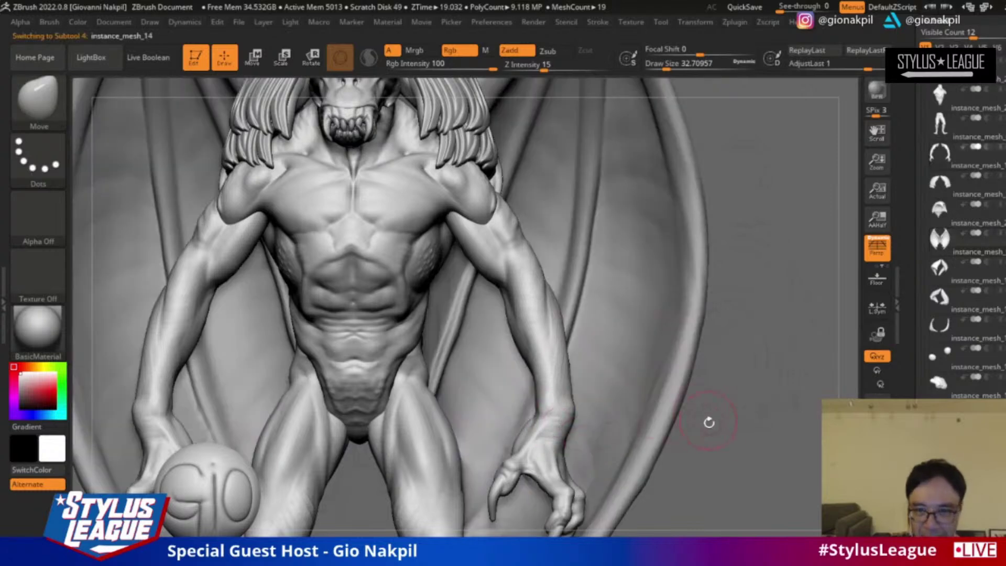
{"action": "left_click_drag", "start_coordinate": [732, 439], "coordinate": [659, 436], "text": "alt"}
{"action": "key", "text": "s"}
{"action": "mouse_move", "coordinate": [557, 423]}
{"action": "left_mouse_down"}
{"action": "mouse_move", "coordinate": [572, 422]}
{"action": "mouse_move", "coordinate": [565, 441]}
{"action": "mouse_move", "coordinate": [607, 444]}
{"action": "left_mouse_up"}
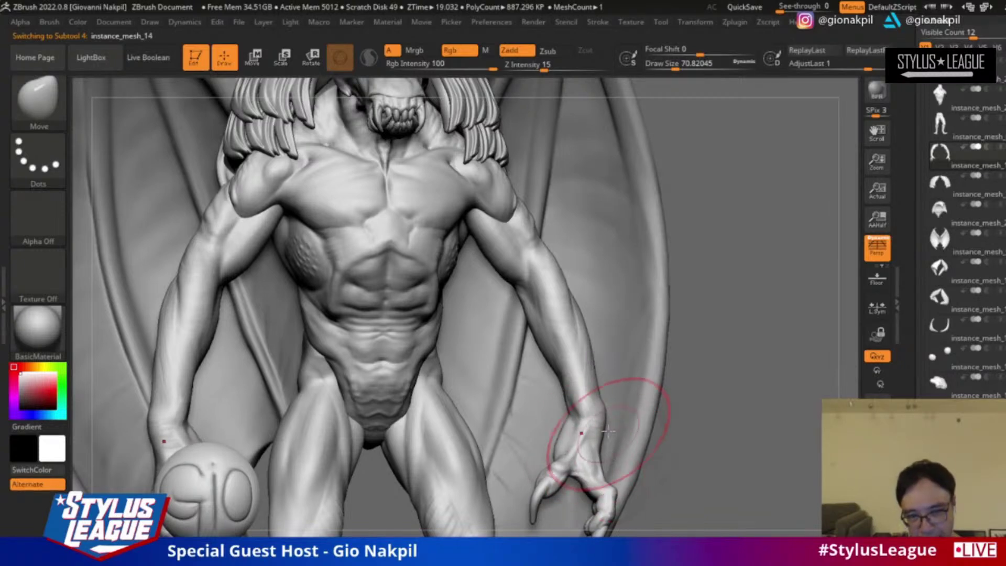
{"action": "key", "text": "s"}
{"action": "left_click_drag", "start_coordinate": [603, 389], "coordinate": [579, 388]}
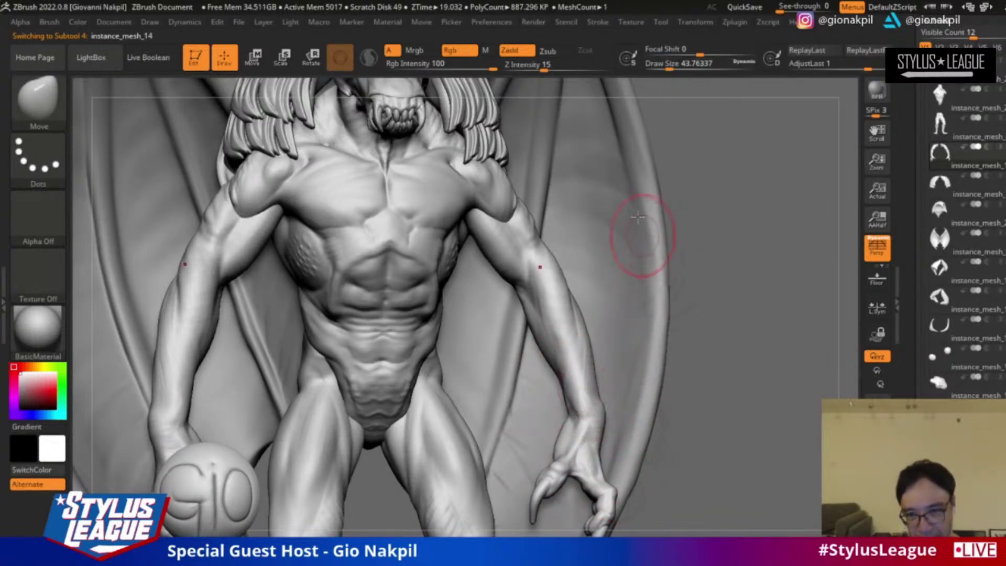
{"action": "left_click_drag", "start_coordinate": [702, 277], "coordinate": [725, 387], "text": "alt"}
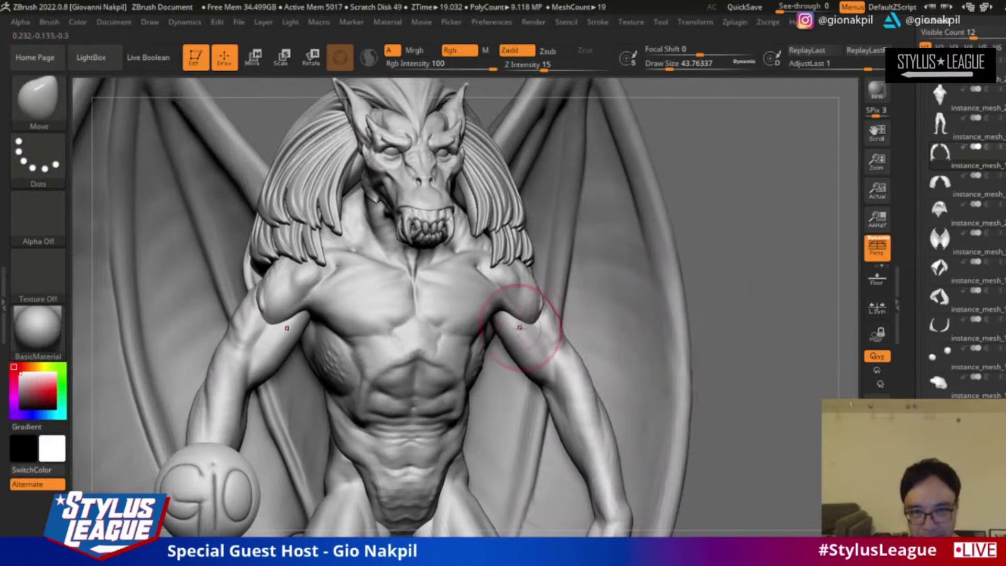
{"action": "mouse_move", "coordinate": [756, 333]}
{"action": "left_mouse_down", "text": "alt"}
{"action": "mouse_move", "coordinate": [751, 272]}
{"action": "mouse_move", "coordinate": [764, 325]}
{"action": "mouse_move", "coordinate": [763, 251]}
{"action": "mouse_move", "coordinate": [697, 221]}
{"action": "mouse_move", "coordinate": [681, 235]}
{"action": "mouse_move", "coordinate": [692, 231]}
{"action": "mouse_move", "coordinate": [757, 332]}
{"action": "left_mouse_up", "text": "alt"}
Step: Select the torso and carve and smooth strands over the ribs with the GIO soft brush at a draw size of about 15.5
{"action": "left_click", "coordinate": [416, 377], "text": "alt"}
{"action": "key", "text": "bracketleft"}
{"action": "key", "text": "bracketleft"}
{"action": "key", "text": "bracketleft"}
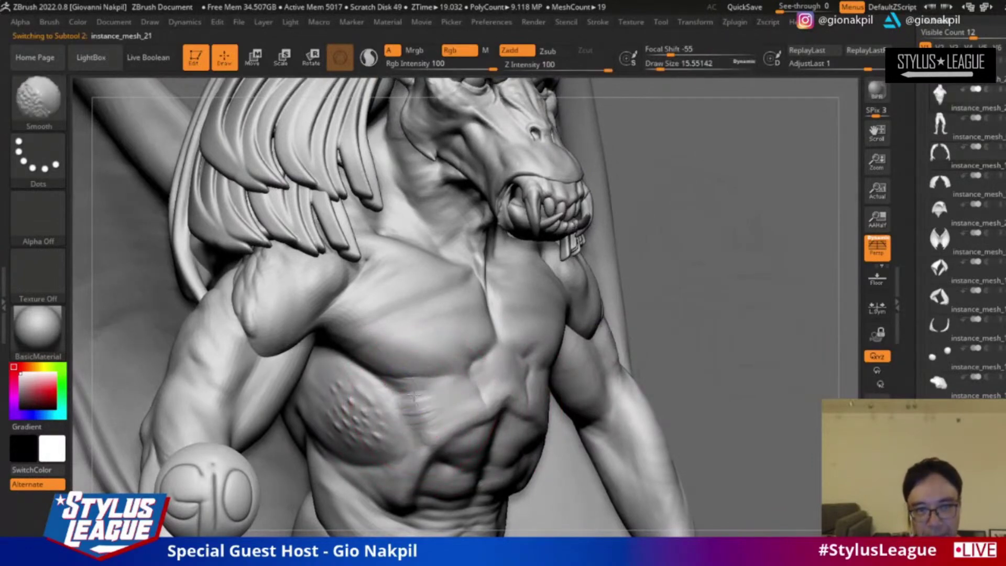
{"action": "key", "text": "1"}
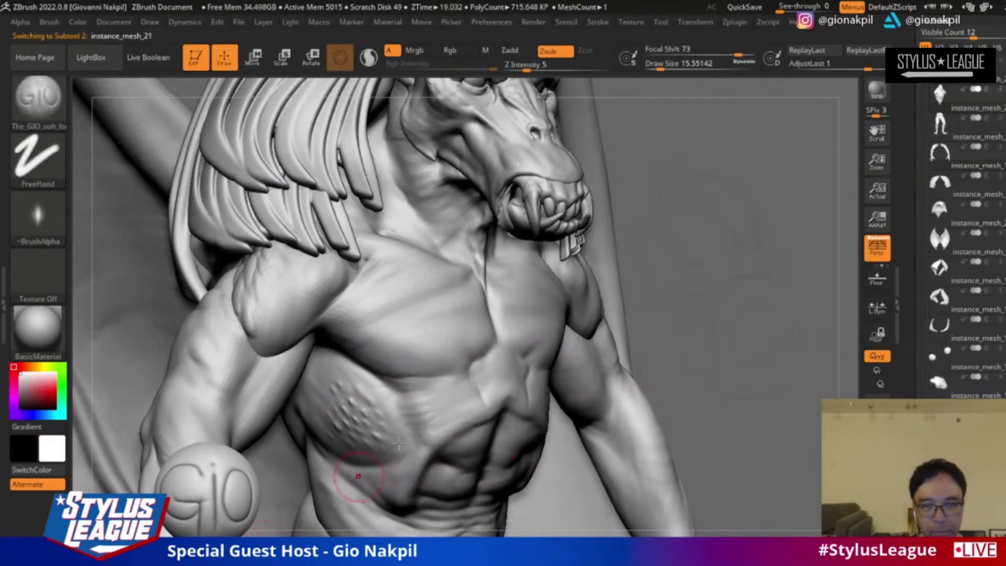
Step: Carve striations across the pectorals towards the shoulder with the GIO soft brush at a draw size of about 10.5
{"action": "left_click_drag", "start_coordinate": [645, 320], "coordinate": [603, 312], "text": "shift"}
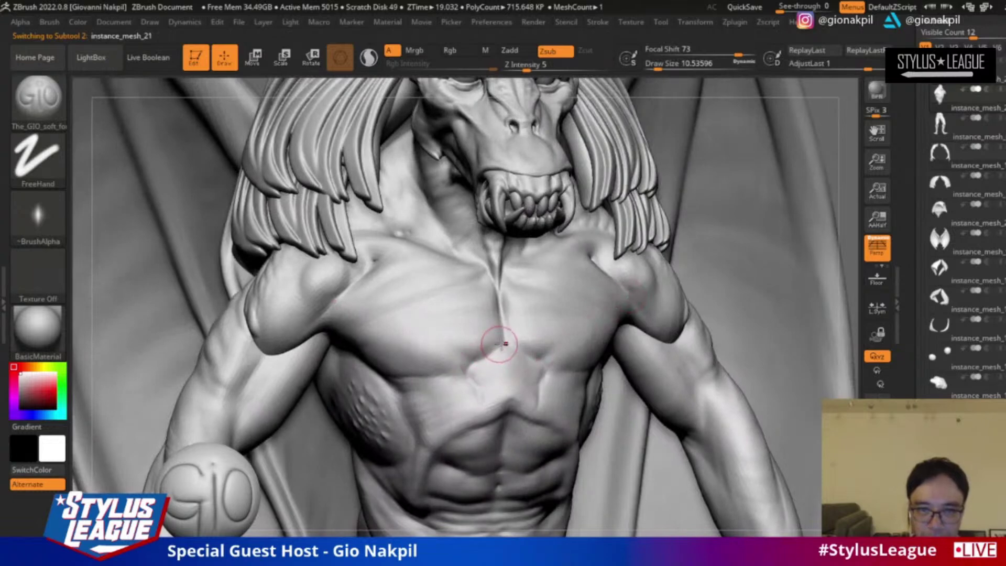
{"action": "left_click_drag", "start_coordinate": [459, 354], "coordinate": [470, 355]}
{"action": "left_click_drag", "start_coordinate": [445, 346], "coordinate": [418, 340]}
{"action": "left_click_drag", "start_coordinate": [472, 291], "coordinate": [416, 314]}
{"action": "left_click_drag", "start_coordinate": [464, 349], "coordinate": [414, 339]}
{"action": "mouse_move", "coordinate": [492, 354]}
{"action": "left_mouse_down"}
{"action": "mouse_move", "coordinate": [459, 370]}
{"action": "mouse_move", "coordinate": [416, 364]}
{"action": "left_mouse_up"}
{"action": "mouse_move", "coordinate": [490, 301]}
{"action": "left_mouse_down"}
{"action": "mouse_move", "coordinate": [412, 363]}
{"action": "mouse_move", "coordinate": [367, 381]}
{"action": "left_mouse_up"}
{"action": "mouse_move", "coordinate": [524, 299]}
{"action": "left_mouse_down"}
{"action": "mouse_move", "coordinate": [367, 351]}
{"action": "mouse_move", "coordinate": [409, 359]}
{"action": "left_mouse_up"}
{"action": "mouse_move", "coordinate": [540, 314]}
{"action": "left_mouse_down"}
{"action": "mouse_move", "coordinate": [424, 361]}
{"action": "mouse_move", "coordinate": [486, 362]}
{"action": "mouse_move", "coordinate": [461, 383]}
{"action": "mouse_move", "coordinate": [509, 367]}
{"action": "mouse_move", "coordinate": [472, 377]}
{"action": "mouse_move", "coordinate": [481, 415]}
{"action": "mouse_move", "coordinate": [461, 382]}
{"action": "mouse_move", "coordinate": [471, 386]}
{"action": "mouse_move", "coordinate": [468, 436]}
{"action": "mouse_move", "coordinate": [423, 395]}
{"action": "mouse_move", "coordinate": [438, 384]}
{"action": "mouse_move", "coordinate": [430, 386]}
{"action": "left_mouse_up"}
Step: Carve broader furrows over the ribs beside the abdomen with the GIO soft brush at a draw size of about 23
{"action": "key", "text": "s"}
{"action": "mouse_move", "coordinate": [847, 180]}
{"action": "left_mouse_down"}
{"action": "mouse_move", "coordinate": [681, 236]}
{"action": "mouse_move", "coordinate": [398, 370]}
{"action": "left_mouse_up"}
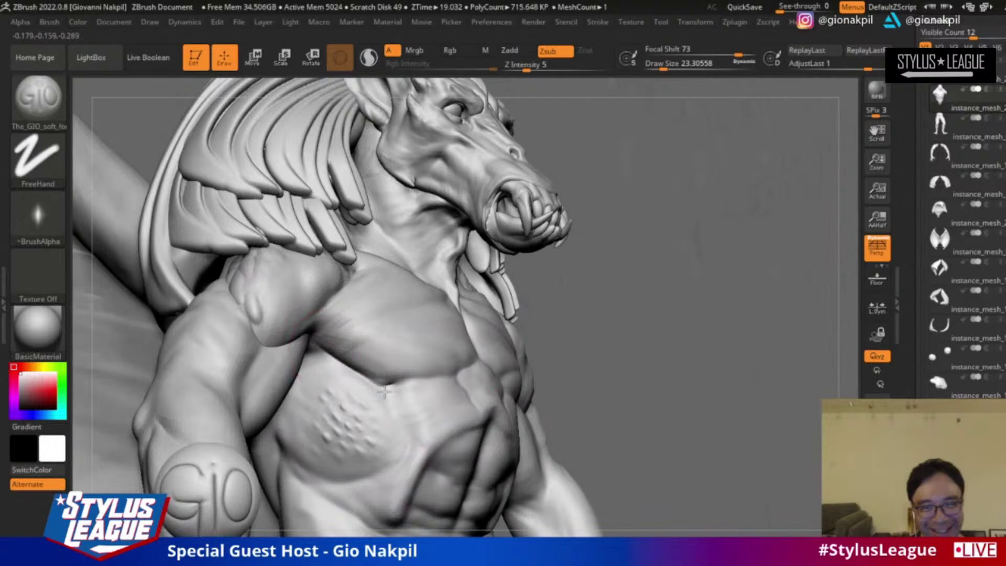
{"action": "left_click_drag", "start_coordinate": [607, 343], "coordinate": [385, 418]}
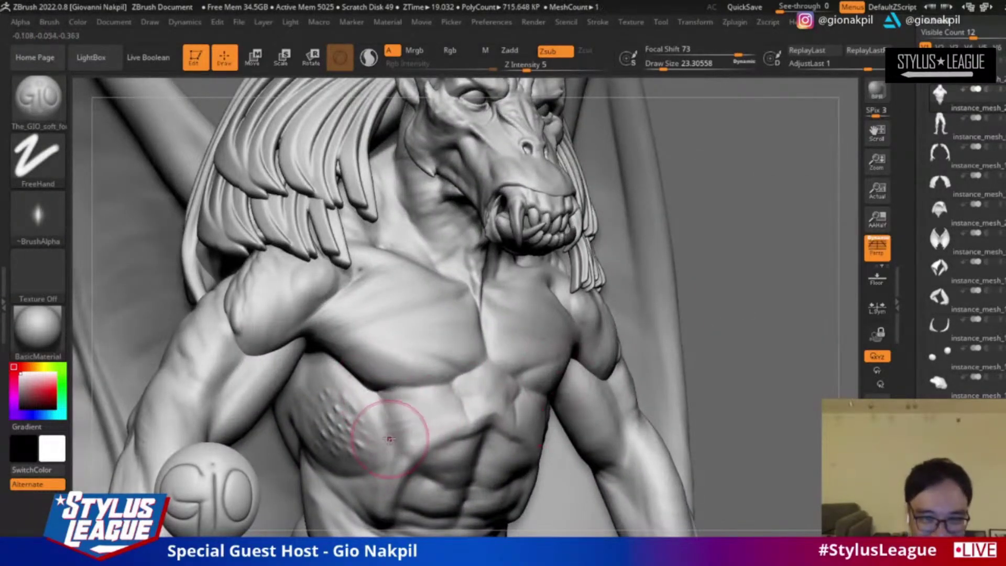
Step: Carve another furrow beside the upper abdomen with the GIO soft brush at a draw size of about 23
{"action": "mouse_move", "coordinate": [365, 406]}
{"action": "left_mouse_down"}
{"action": "mouse_move", "coordinate": [404, 416]}
{"action": "mouse_move", "coordinate": [348, 416]}
{"action": "mouse_move", "coordinate": [385, 470]}
{"action": "left_mouse_up"}
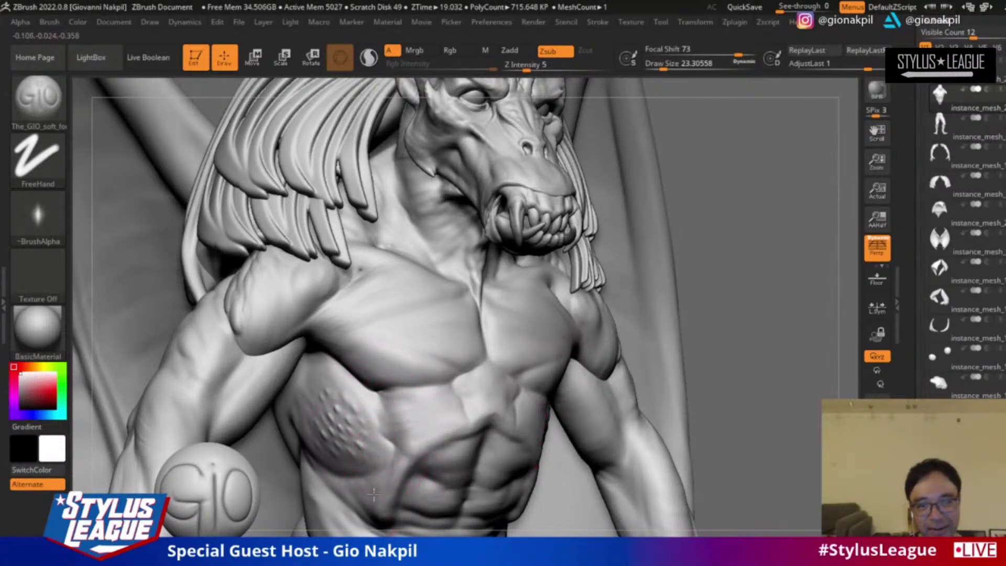
Step: Build up the lower end of the sternum with the ClayBuildup brush at a draw size of about 6.6
{"action": "left_click_drag", "start_coordinate": [741, 168], "coordinate": [665, 276]}
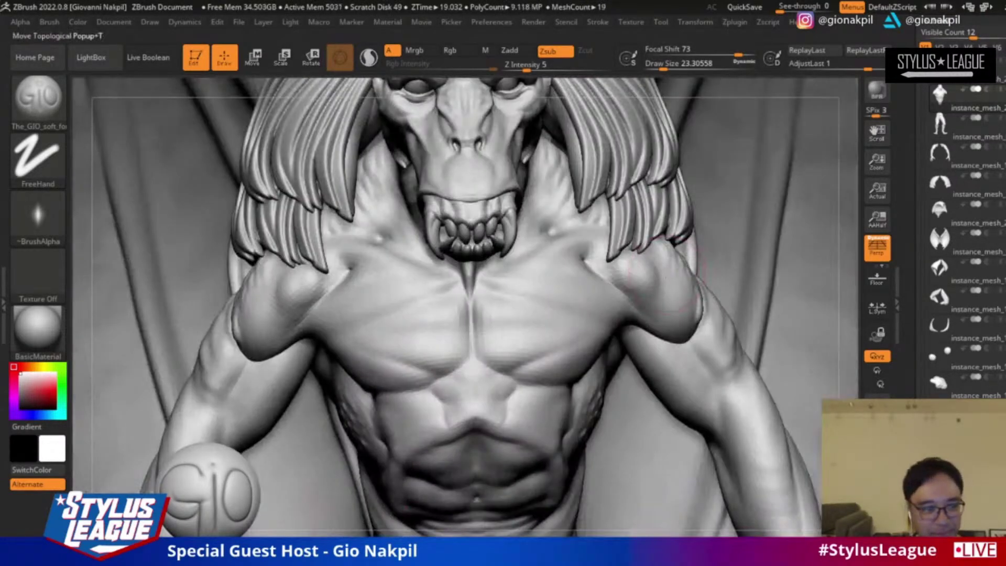
{"action": "key", "text": "b"}
{"action": "key", "text": "c"}
{"action": "key", "text": "b"}
{"action": "key", "text": "s"}
{"action": "left_click_drag", "start_coordinate": [472, 377], "coordinate": [460, 411]}
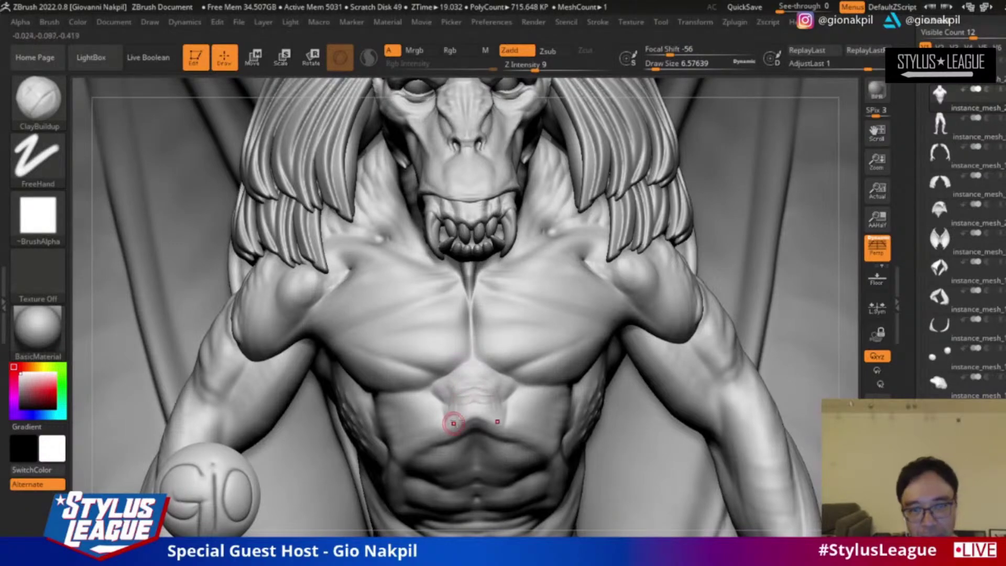
Step: Build up the rib arch above the abdomen with the ClayBuildup brush at a draw size of about 10.5, and smooth it
{"action": "left_click_drag", "start_coordinate": [624, 534], "coordinate": [677, 514]}
{"action": "key", "text": "s"}
{"action": "left_click_drag", "start_coordinate": [444, 425], "coordinate": [449, 426]}
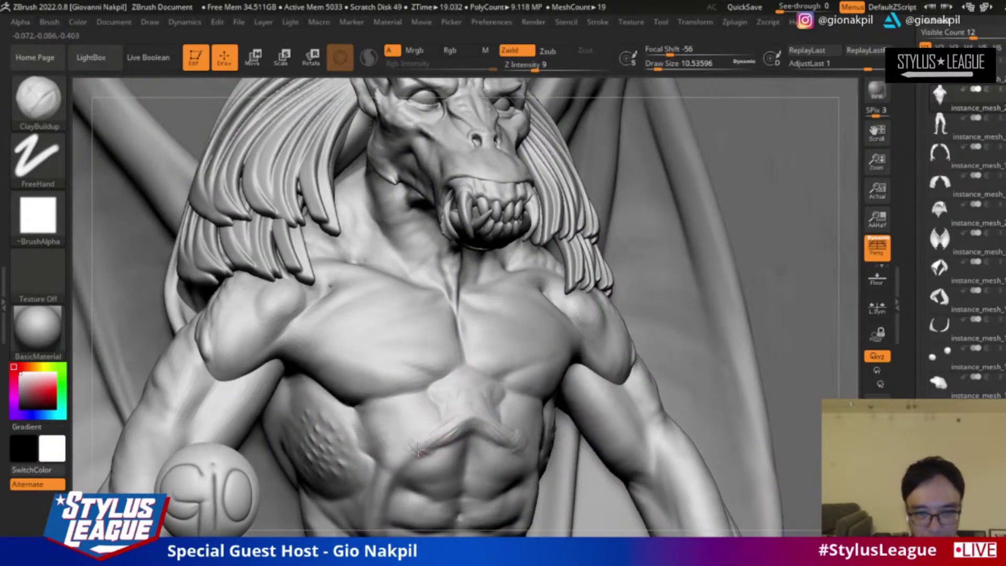
{"action": "left_click_drag", "start_coordinate": [393, 456], "coordinate": [457, 428], "text": "shift"}
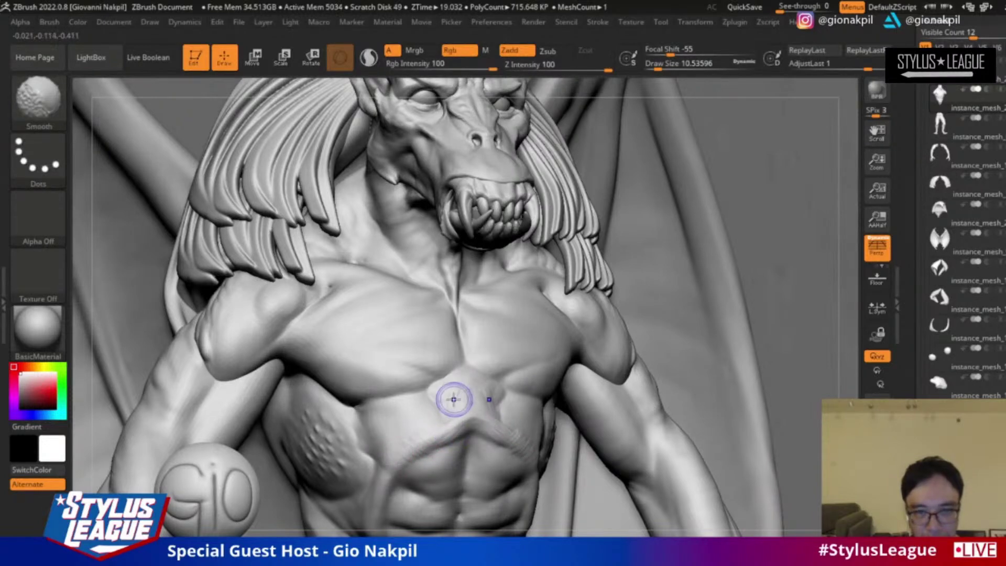
{"action": "left_click_drag", "start_coordinate": [411, 445], "coordinate": [423, 455], "text": "shift"}
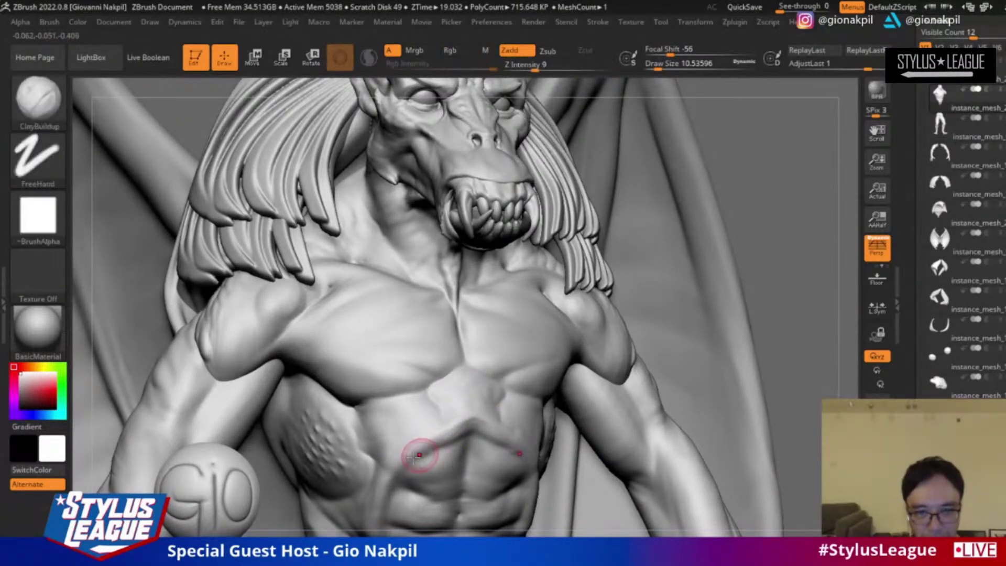
Step: Build up and smooth the upper and middle abdominal muscles with the ClayBuildup brush at a draw size of about 10.5
{"action": "right_click_drag", "start_coordinate": [497, 446], "coordinate": [565, 341]}
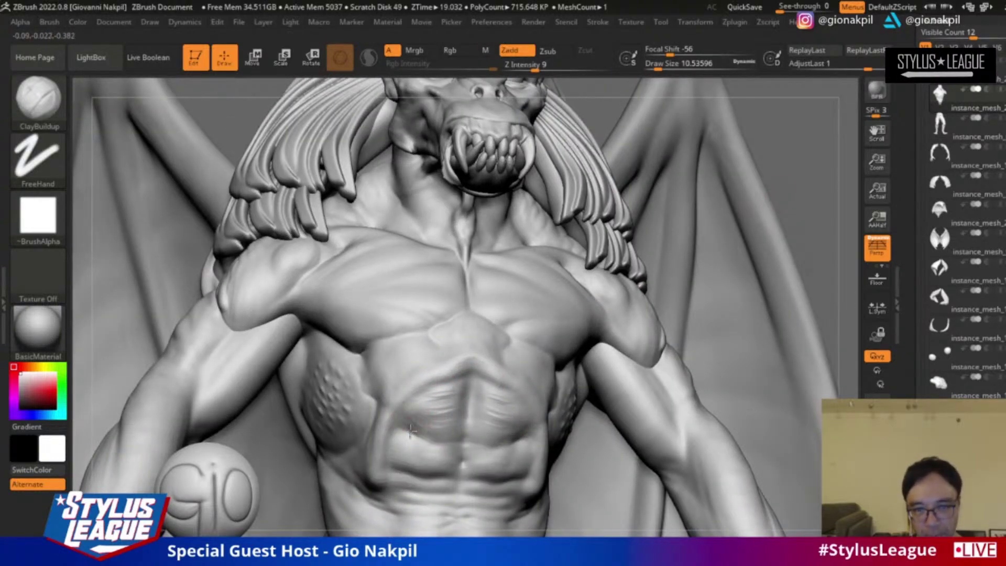
{"action": "key", "text": "shift"}
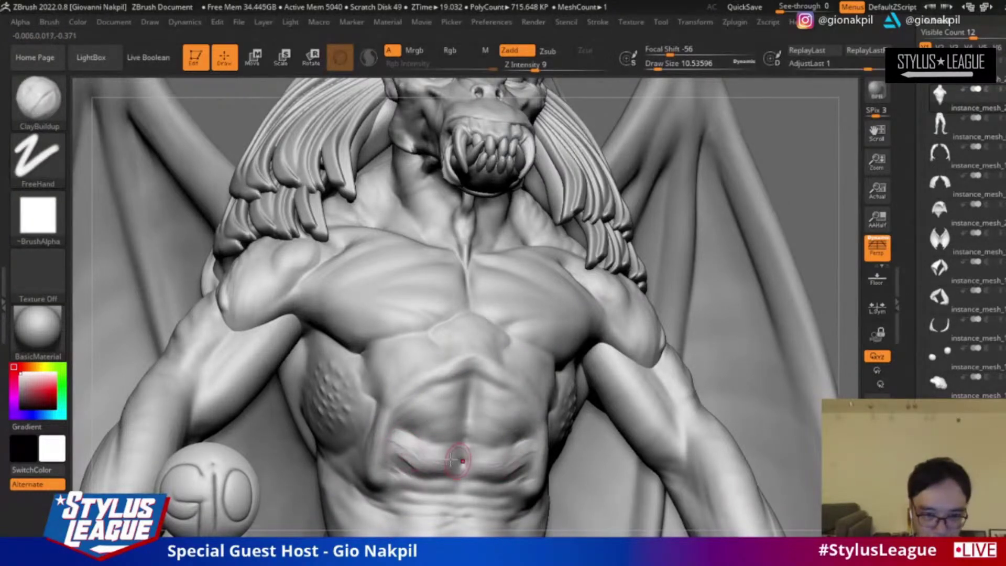
{"action": "key", "text": "shift"}
{"action": "mouse_move", "coordinate": [402, 450]}
{"action": "left_mouse_down"}
{"action": "mouse_move", "coordinate": [420, 450]}
{"action": "mouse_move", "coordinate": [437, 487]}
{"action": "mouse_move", "coordinate": [415, 485]}
{"action": "left_mouse_up"}
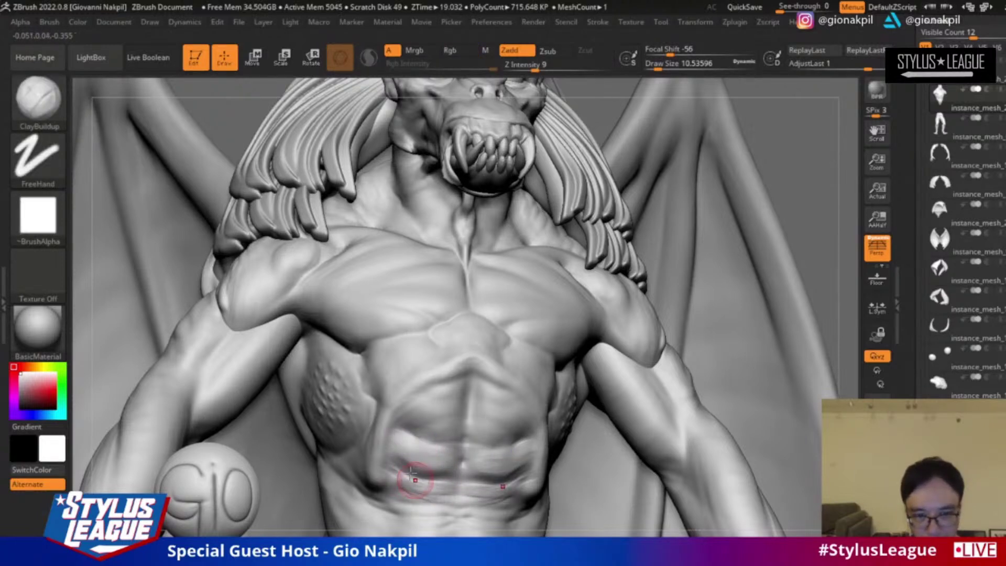
Step: Reshape the outer edges of the abdominal muscles with the Move brush at draw sizes of about 10.5 and 13
{"action": "key", "text": "b"}
{"action": "key", "text": "m"}
{"action": "key", "text": "v"}
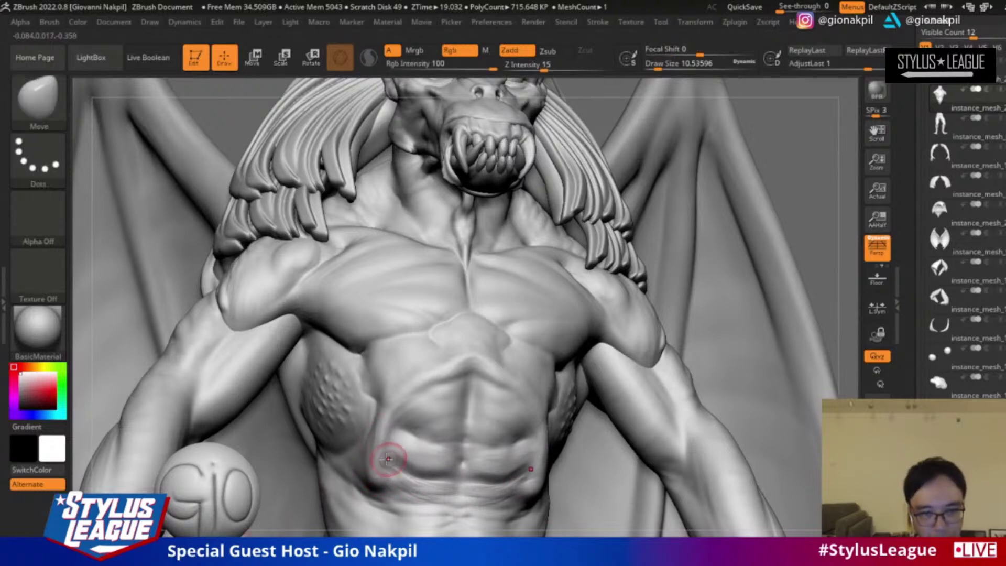
{"action": "left_click_drag", "start_coordinate": [365, 436], "coordinate": [363, 434]}
{"action": "left_click_drag", "start_coordinate": [376, 490], "coordinate": [371, 483]}
{"action": "key", "text": "bracketleft"}
{"action": "key", "text": "bracketleft"}
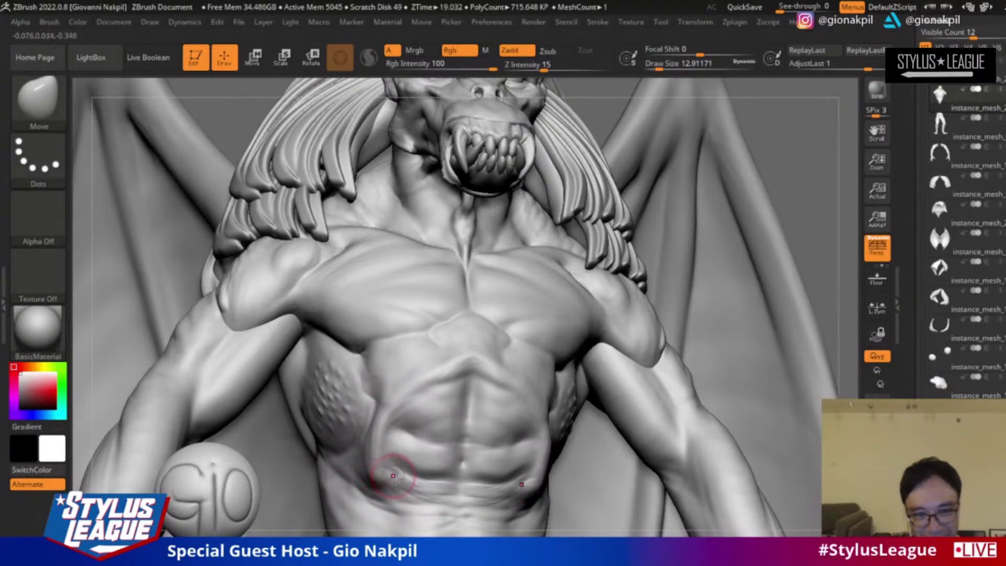
Step: Adjust the ribcage side and the abdomen's profile with the Move brush at a draw size of about 41
{"action": "mouse_move", "coordinate": [851, 238]}
{"action": "left_mouse_down"}
{"action": "mouse_move", "coordinate": [703, 333]}
{"action": "mouse_move", "coordinate": [731, 356]}
{"action": "mouse_move", "coordinate": [722, 361]}
{"action": "left_mouse_up"}
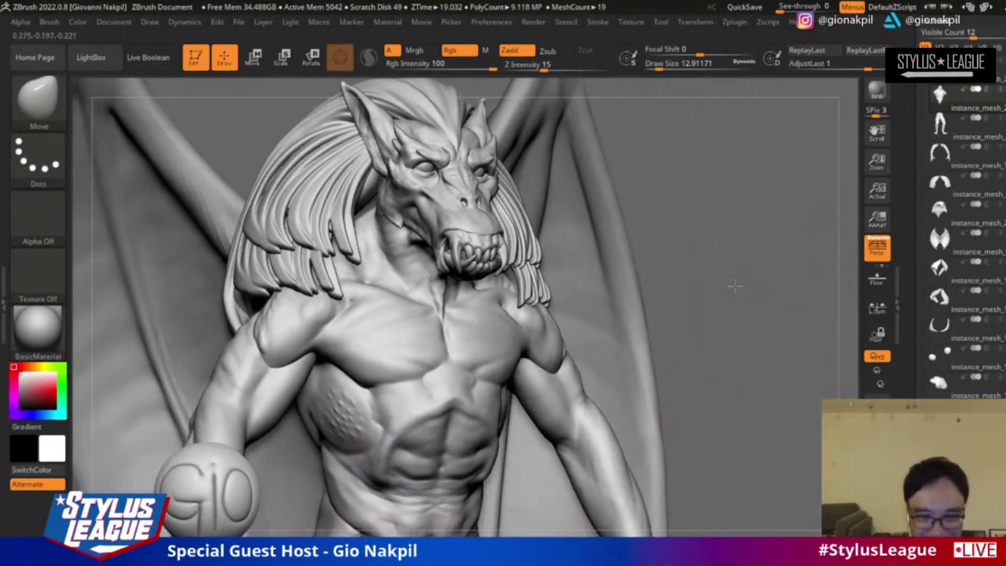
{"action": "left_click_drag", "start_coordinate": [742, 284], "coordinate": [671, 292]}
{"action": "key", "text": "s"}
{"action": "left_click_drag", "start_coordinate": [473, 450], "coordinate": [483, 450]}
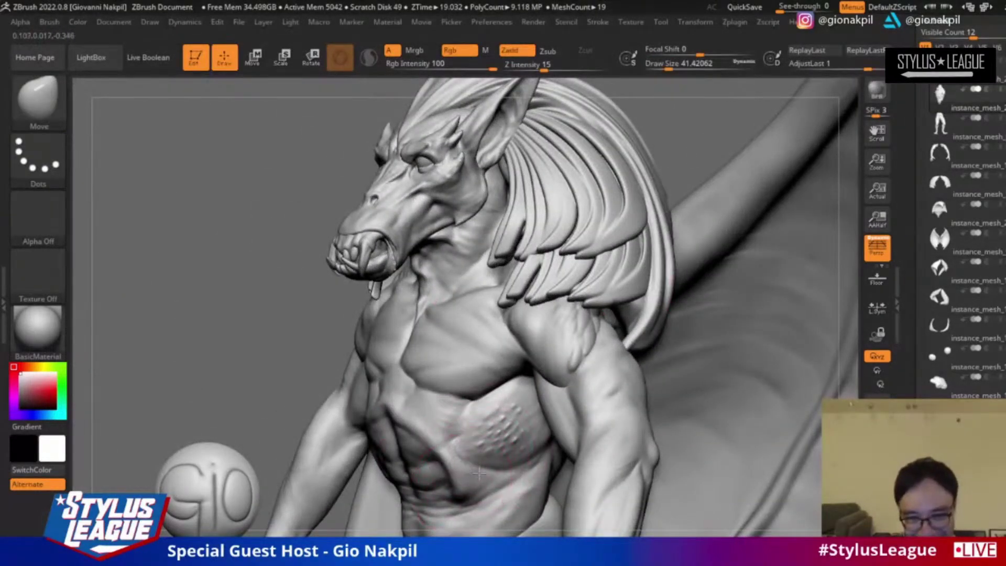
{"action": "left_click_drag", "start_coordinate": [199, 392], "coordinate": [308, 377]}
{"action": "left_click_drag", "start_coordinate": [439, 446], "coordinate": [428, 449]}
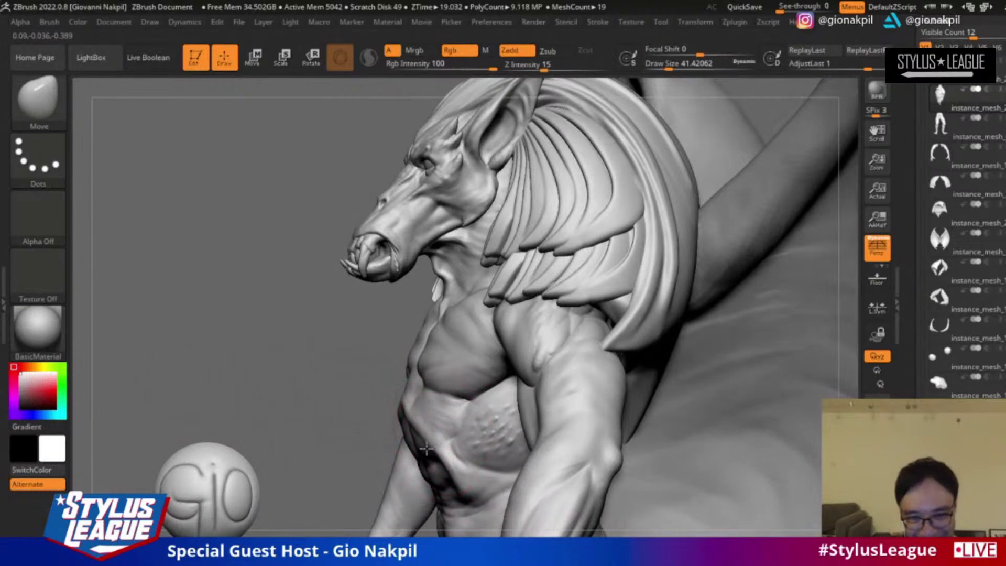
{"action": "left_click_drag", "start_coordinate": [317, 422], "coordinate": [413, 444]}
{"action": "left_click", "coordinate": [418, 450], "text": "alt"}
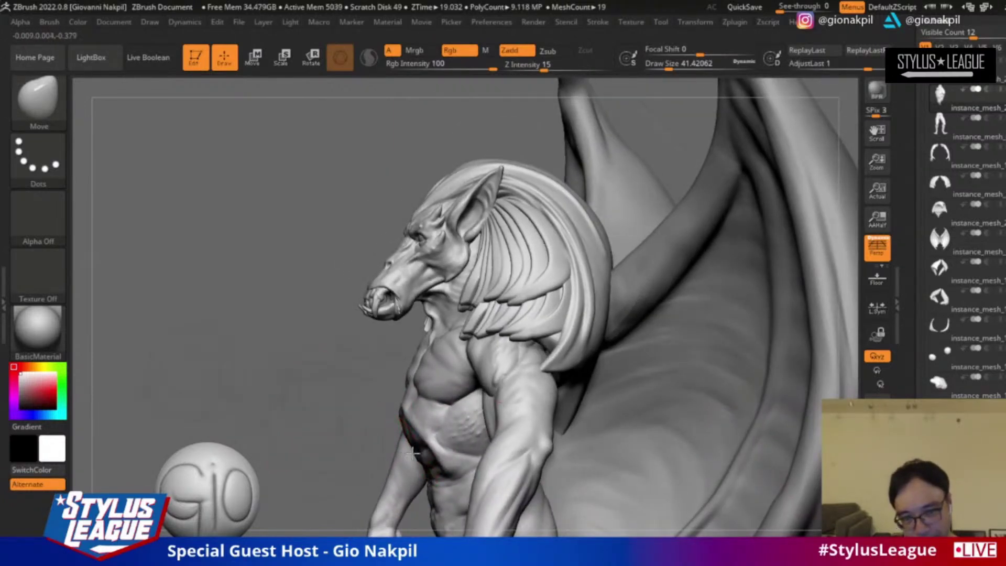
Step: Examine the creature's overall figure and torso anatomy from the front and at three-quarter angles
{"action": "left_click_drag", "start_coordinate": [313, 386], "coordinate": [455, 359], "text": "shift"}
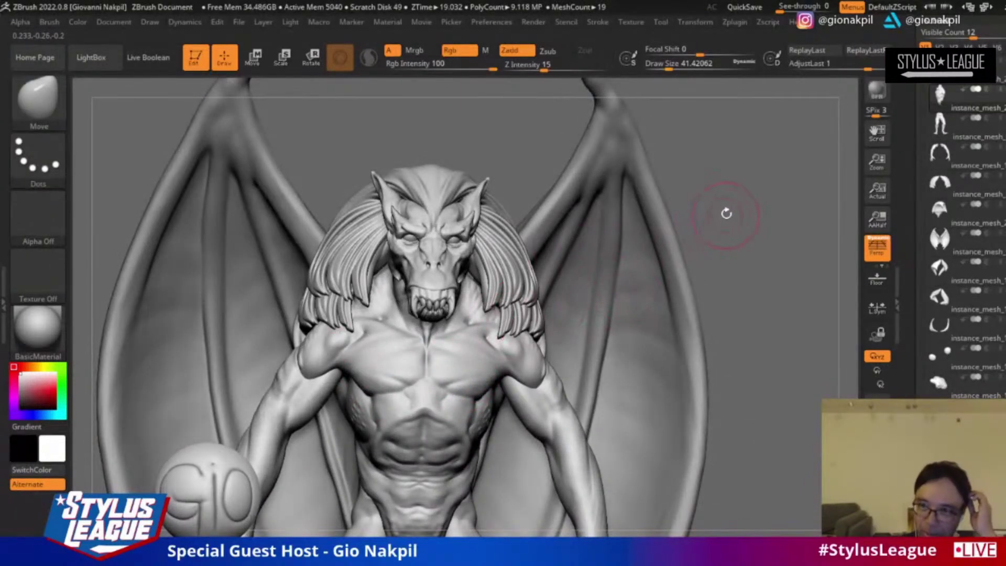
{"action": "left_click_drag", "start_coordinate": [723, 224], "coordinate": [473, 331]}
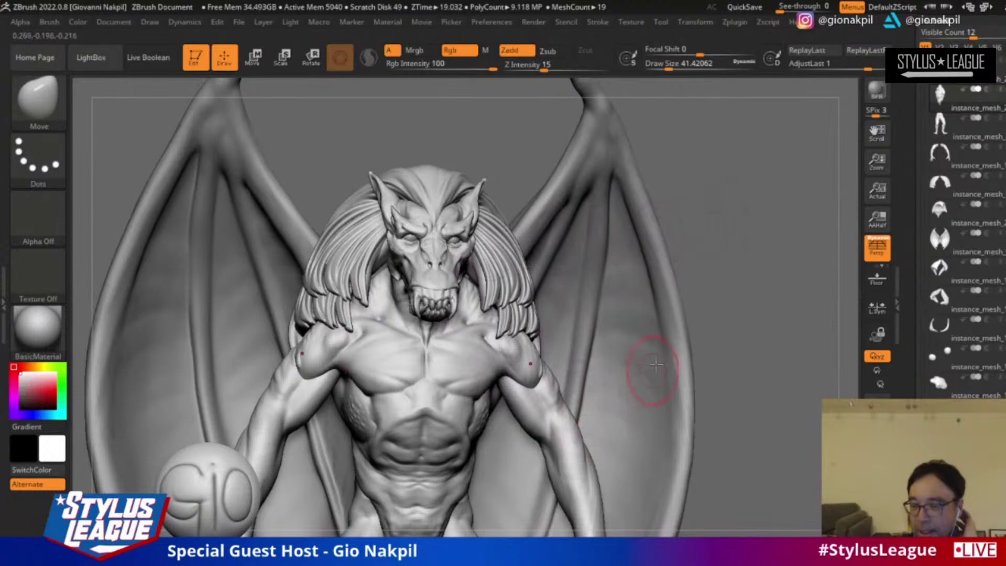
{"action": "left_click_drag", "start_coordinate": [744, 304], "coordinate": [659, 381]}
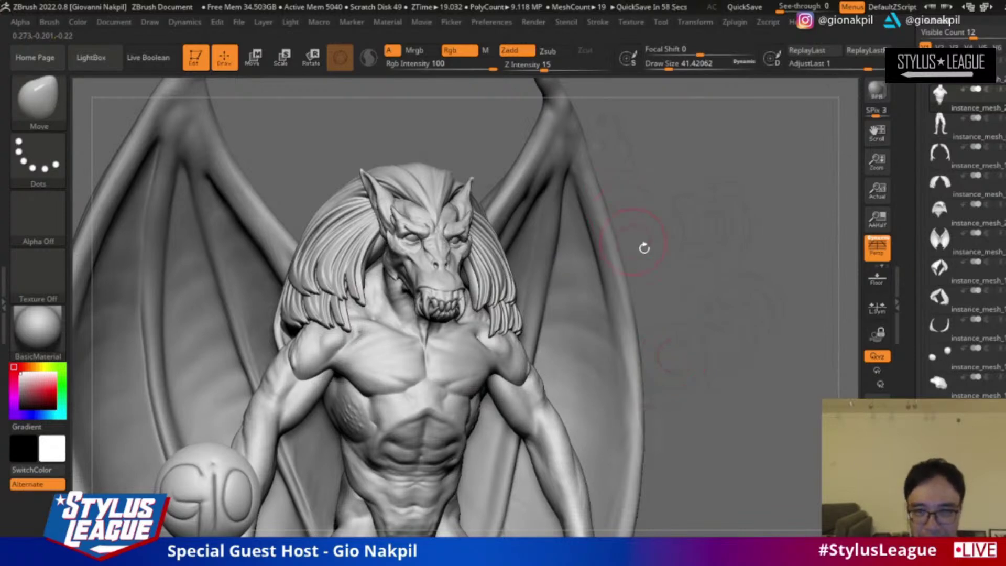
{"action": "mouse_move", "coordinate": [697, 278]}
{"action": "left_mouse_down"}
{"action": "mouse_move", "coordinate": [771, 355]}
{"action": "mouse_move", "coordinate": [768, 333]}
{"action": "mouse_move", "coordinate": [744, 259]}
{"action": "mouse_move", "coordinate": [750, 466]}
{"action": "left_mouse_up"}
{"action": "mouse_move", "coordinate": [460, 271]}
{"action": "left_mouse_down", "text": "shift"}
{"action": "mouse_move", "coordinate": [442, 227]}
{"action": "mouse_move", "coordinate": [449, 262]}
{"action": "mouse_move", "coordinate": [456, 247]}
{"action": "mouse_move", "coordinate": [462, 260]}
{"action": "mouse_move", "coordinate": [539, 213]}
{"action": "left_mouse_up", "text": "shift"}
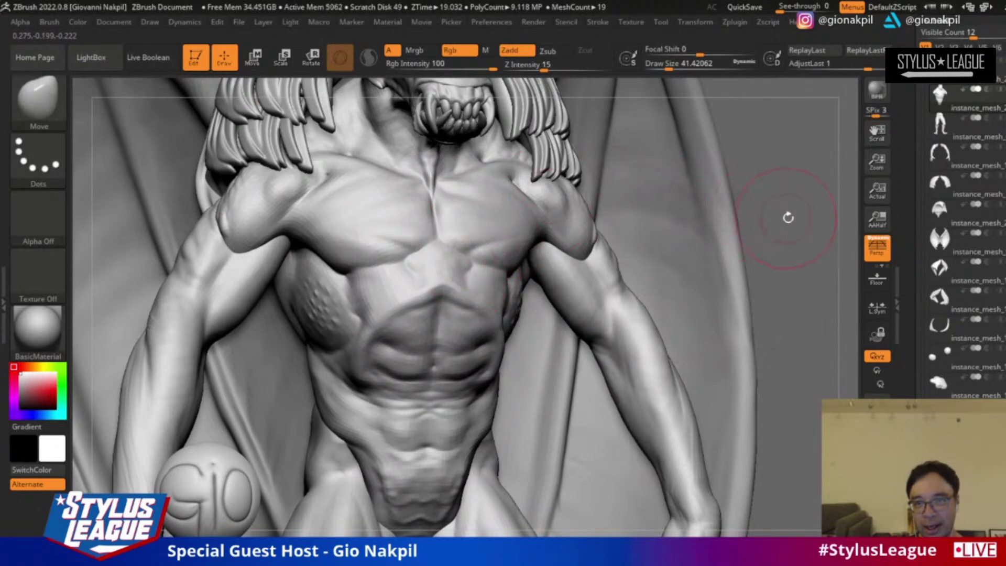
{"action": "left_click_drag", "start_coordinate": [784, 218], "coordinate": [798, 238]}
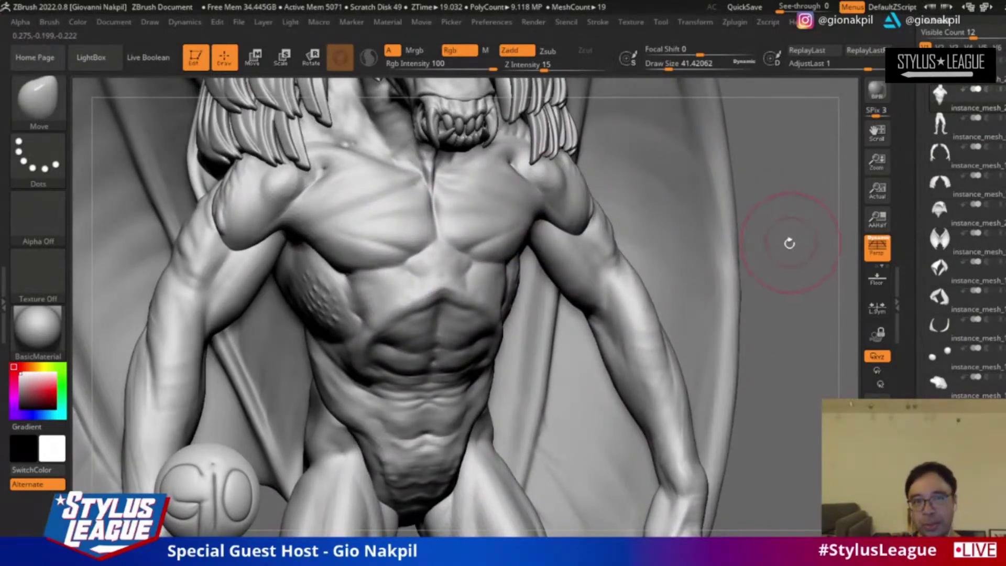
Step: Build up fine striations across the lower pectorals with the ClayBuildup brush at a draw size of about 9.4
{"action": "key", "text": "s"}
{"action": "left_click_drag", "start_coordinate": [368, 232], "coordinate": [361, 232]}
{"action": "key", "text": "b"}
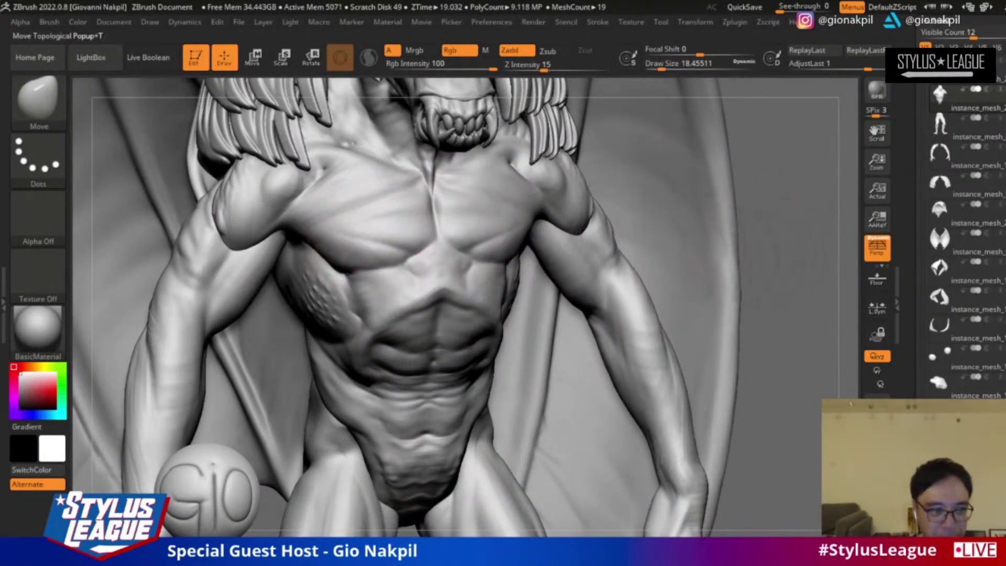
{"action": "key", "text": "c"}
{"action": "key", "text": "b"}
{"action": "mouse_move", "coordinate": [795, 259]}
{"action": "left_mouse_down", "text": "alt"}
{"action": "mouse_move", "coordinate": [808, 254]}
{"action": "mouse_move", "coordinate": [811, 341]}
{"action": "left_mouse_up", "text": "alt"}
{"action": "key", "text": "s"}
{"action": "mouse_move", "coordinate": [334, 316]}
{"action": "left_mouse_down"}
{"action": "mouse_move", "coordinate": [360, 285]}
{"action": "mouse_move", "coordinate": [308, 314]}
{"action": "mouse_move", "coordinate": [353, 297]}
{"action": "left_mouse_up"}
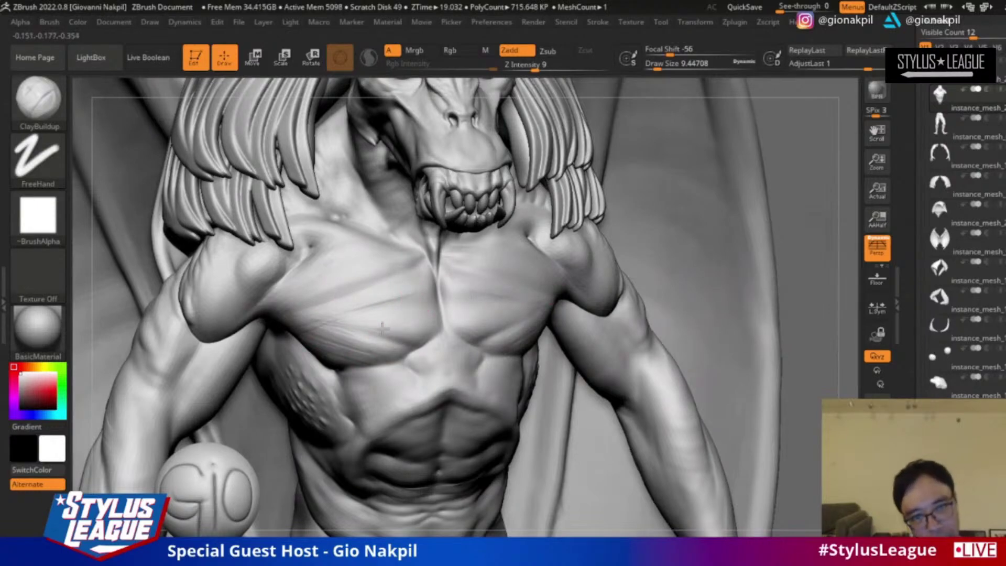
Step: Switch to the Standard brush
{"action": "key", "text": "b"}
{"action": "key", "text": "s"}
{"action": "key", "text": "t"}
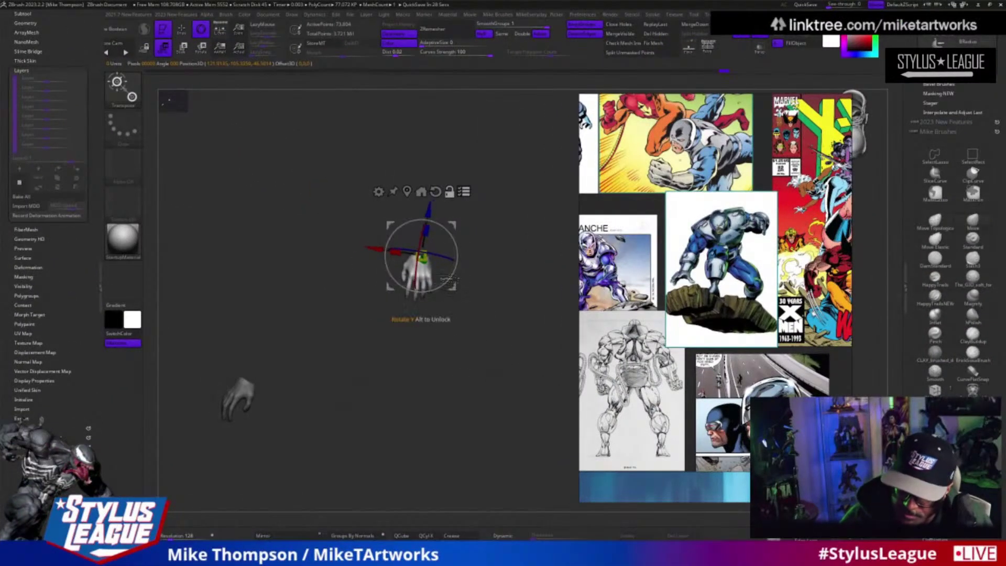
Step: Reposition the armored hero's raised hand and forearm with the Gizmo across all selected subtools, and return to the Move brush
{"action": "mouse_move", "coordinate": [493, 315]}
{"action": "left_mouse_down"}
{"action": "mouse_move", "coordinate": [495, 357]}
{"action": "mouse_move", "coordinate": [493, 309]}
{"action": "left_mouse_up"}
{"action": "mouse_move", "coordinate": [493, 356]}
{"action": "left_mouse_down"}
{"action": "mouse_move", "coordinate": [498, 294]}
{"action": "mouse_move", "coordinate": [477, 356]}
{"action": "left_mouse_up"}
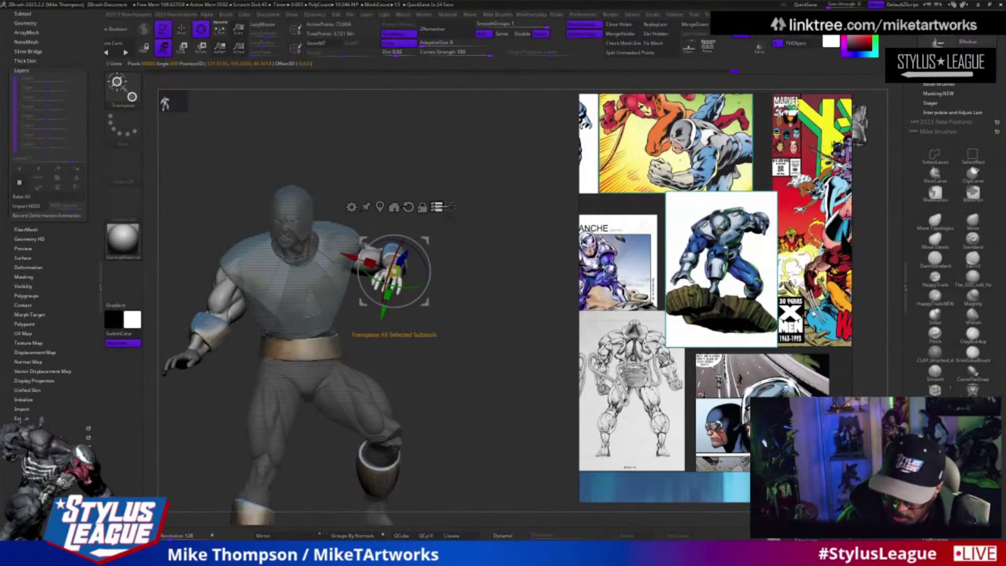
{"action": "mouse_move", "coordinate": [506, 288]}
{"action": "left_mouse_down"}
{"action": "mouse_move", "coordinate": [560, 377]}
{"action": "mouse_move", "coordinate": [548, 369]}
{"action": "left_mouse_up"}
{"action": "mouse_move", "coordinate": [424, 232]}
{"action": "left_mouse_down"}
{"action": "mouse_move", "coordinate": [436, 223]}
{"action": "mouse_move", "coordinate": [429, 229]}
{"action": "left_mouse_up"}
{"action": "mouse_move", "coordinate": [511, 326]}
{"action": "left_mouse_down"}
{"action": "mouse_move", "coordinate": [521, 346]}
{"action": "mouse_move", "coordinate": [506, 366]}
{"action": "mouse_move", "coordinate": [522, 393]}
{"action": "mouse_move", "coordinate": [544, 396]}
{"action": "mouse_move", "coordinate": [535, 382]}
{"action": "mouse_move", "coordinate": [549, 372]}
{"action": "mouse_move", "coordinate": [518, 377]}
{"action": "mouse_move", "coordinate": [529, 386]}
{"action": "mouse_move", "coordinate": [506, 398]}
{"action": "mouse_move", "coordinate": [550, 362]}
{"action": "mouse_move", "coordinate": [540, 349]}
{"action": "mouse_move", "coordinate": [525, 342]}
{"action": "mouse_move", "coordinate": [492, 386]}
{"action": "mouse_move", "coordinate": [504, 370]}
{"action": "mouse_move", "coordinate": [519, 372]}
{"action": "left_mouse_up"}
{"action": "key", "text": "q"}
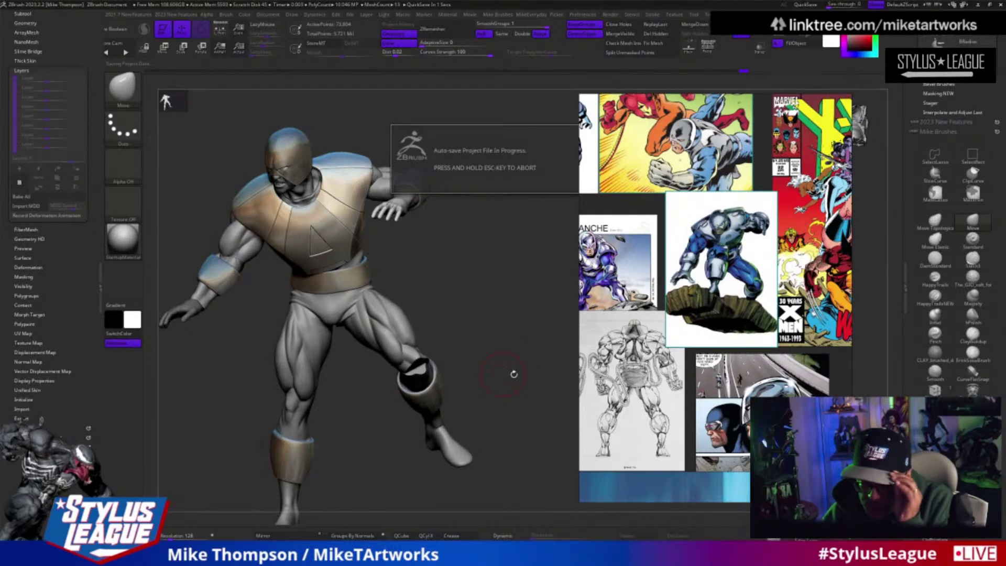
Step: Select the hero's leg subtool and examine the striding pose from several angles
{"action": "mouse_move", "coordinate": [514, 378]}
{"action": "left_mouse_down"}
{"action": "mouse_move", "coordinate": [506, 391]}
{"action": "mouse_move", "coordinate": [498, 384]}
{"action": "mouse_move", "coordinate": [515, 372]}
{"action": "left_mouse_up"}
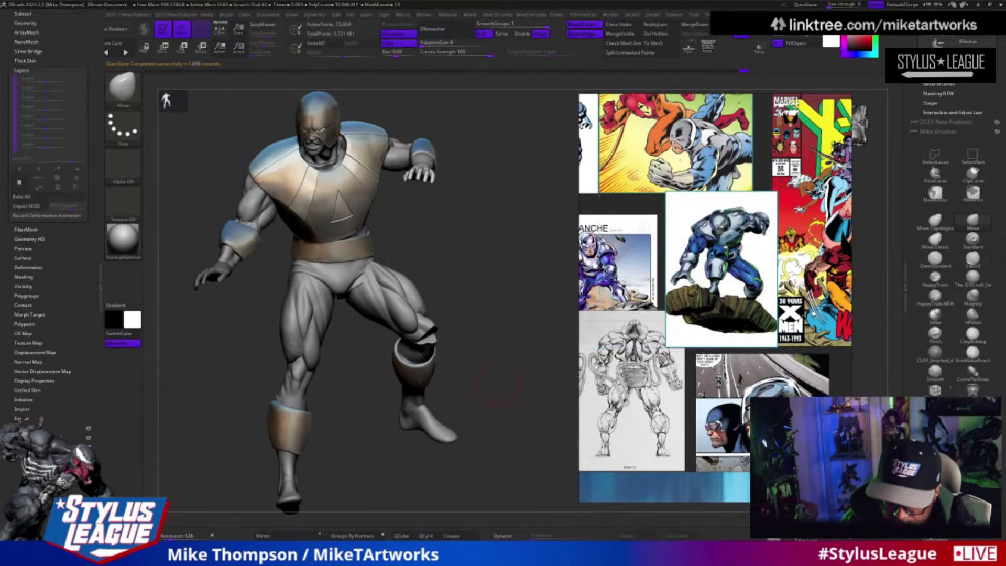
{"action": "left_click_drag", "start_coordinate": [497, 386], "coordinate": [504, 379]}
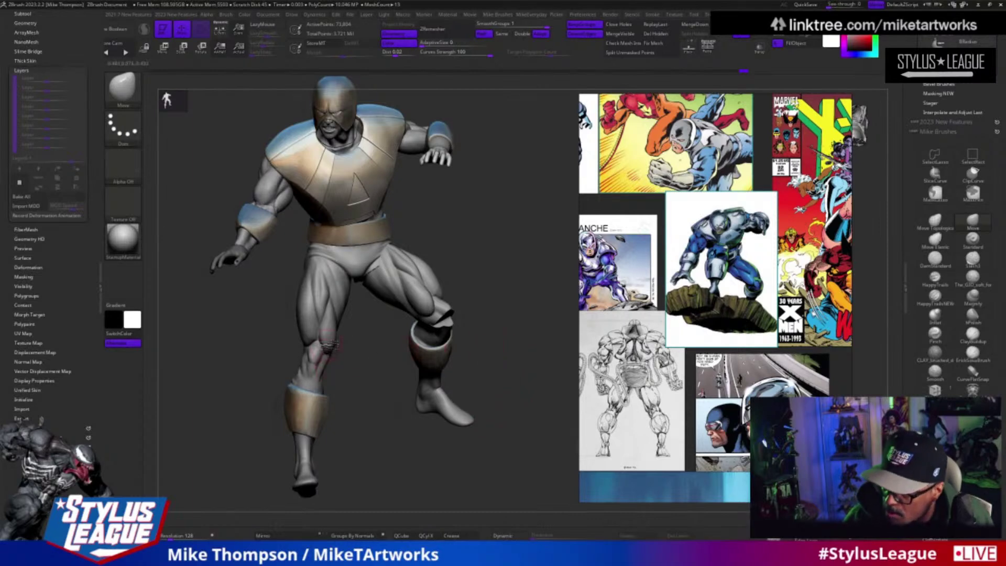
{"action": "left_click", "coordinate": [339, 332], "text": "alt"}
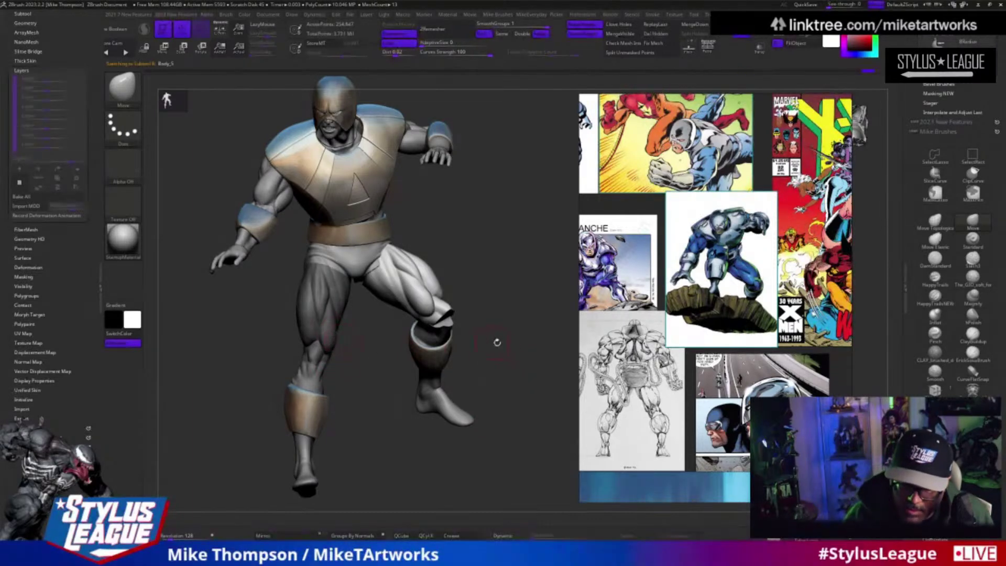
{"action": "mouse_move", "coordinate": [491, 358]}
{"action": "left_mouse_down"}
{"action": "mouse_move", "coordinate": [519, 352]}
{"action": "mouse_move", "coordinate": [509, 348]}
{"action": "mouse_move", "coordinate": [523, 399]}
{"action": "left_mouse_up"}
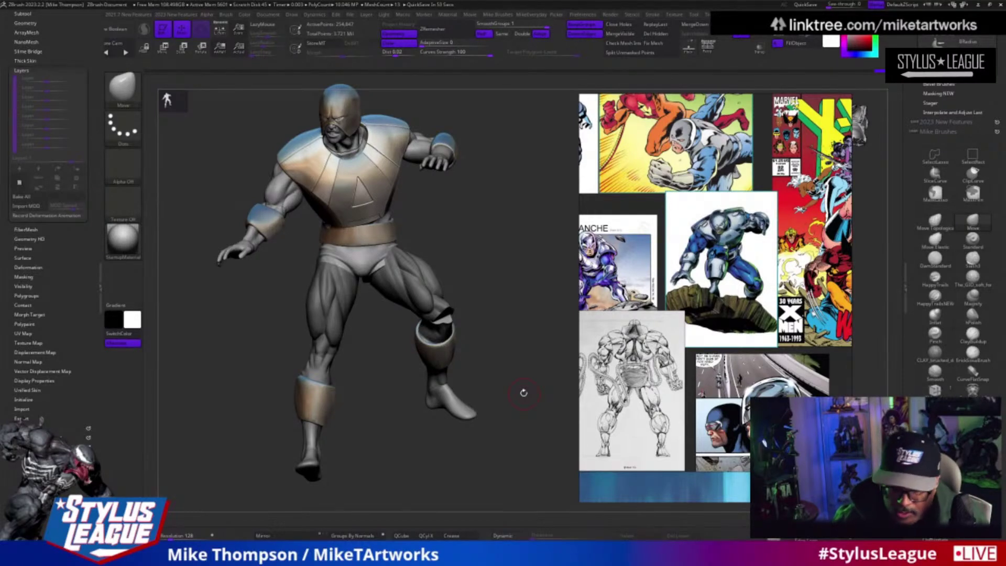
{"action": "mouse_move", "coordinate": [532, 344]}
{"action": "left_mouse_down"}
{"action": "mouse_move", "coordinate": [531, 373]}
{"action": "mouse_move", "coordinate": [537, 361]}
{"action": "left_mouse_up"}
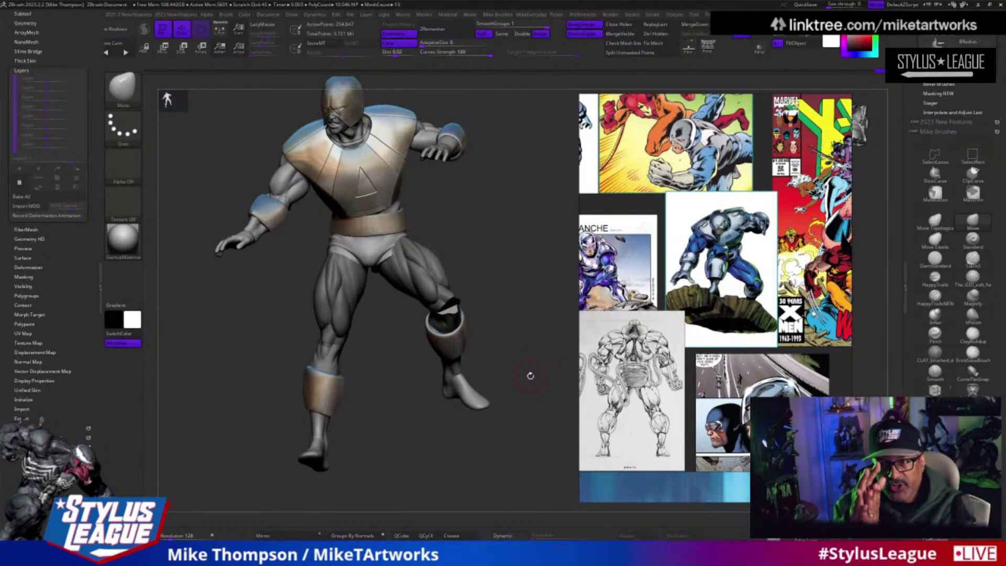
{"action": "left_click_drag", "start_coordinate": [531, 375], "coordinate": [526, 392]}
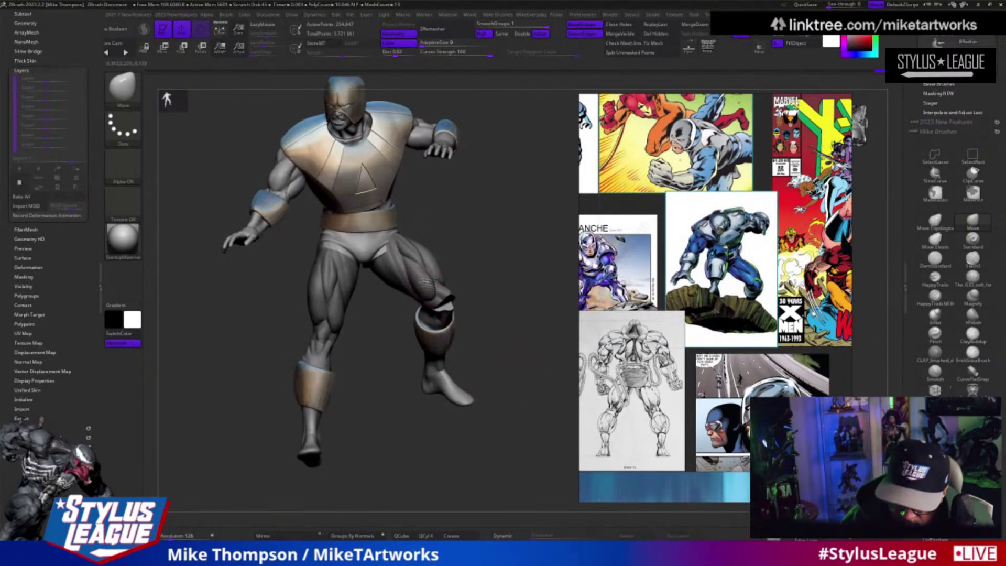
{"action": "left_click_drag", "start_coordinate": [503, 341], "coordinate": [535, 352]}
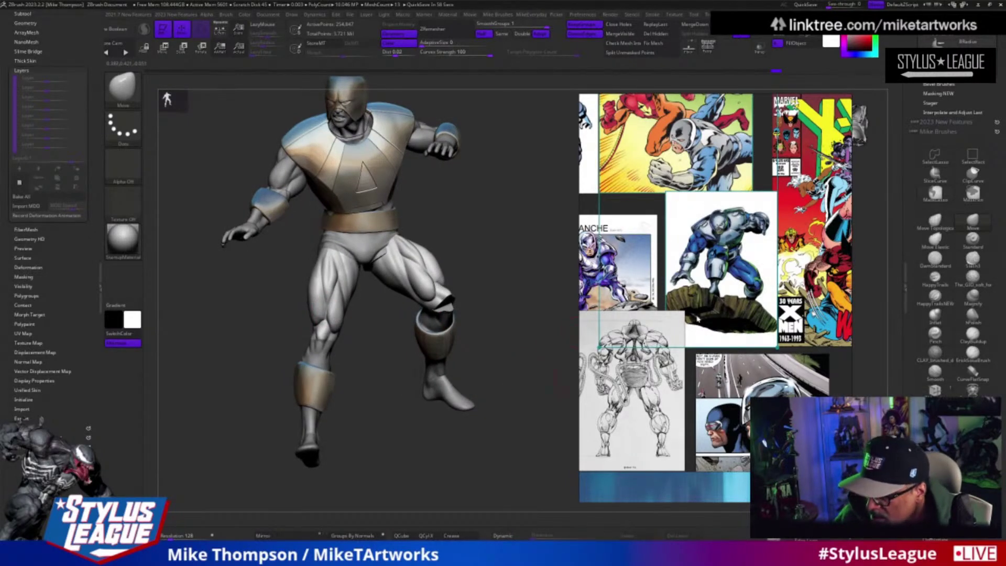
Step: Enlarge the reference of the hero crouching on the rock and compare the sculpt's pose with it from several angles
{"action": "double_click", "coordinate": [704, 292]}
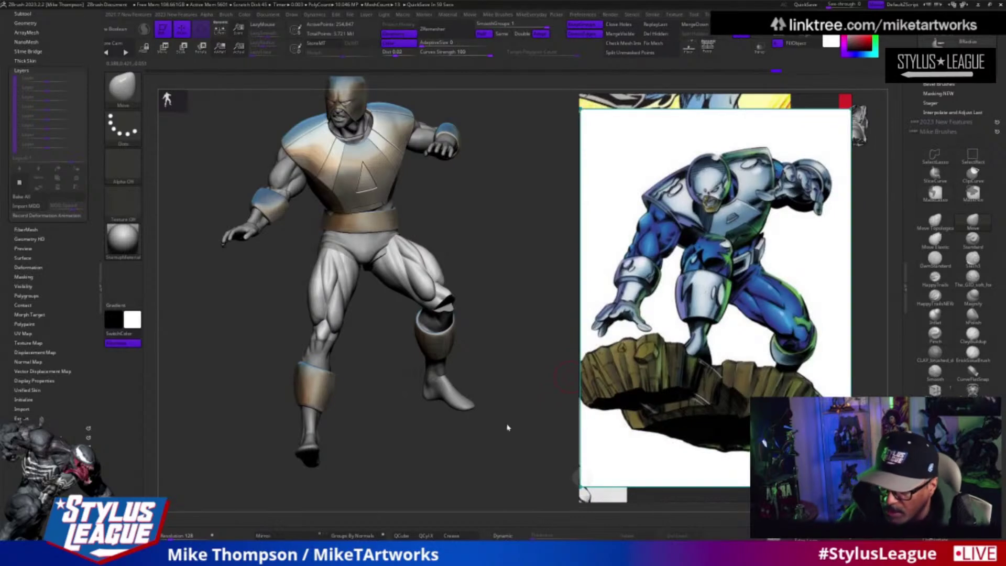
{"action": "left_click_drag", "start_coordinate": [508, 422], "coordinate": [526, 450]}
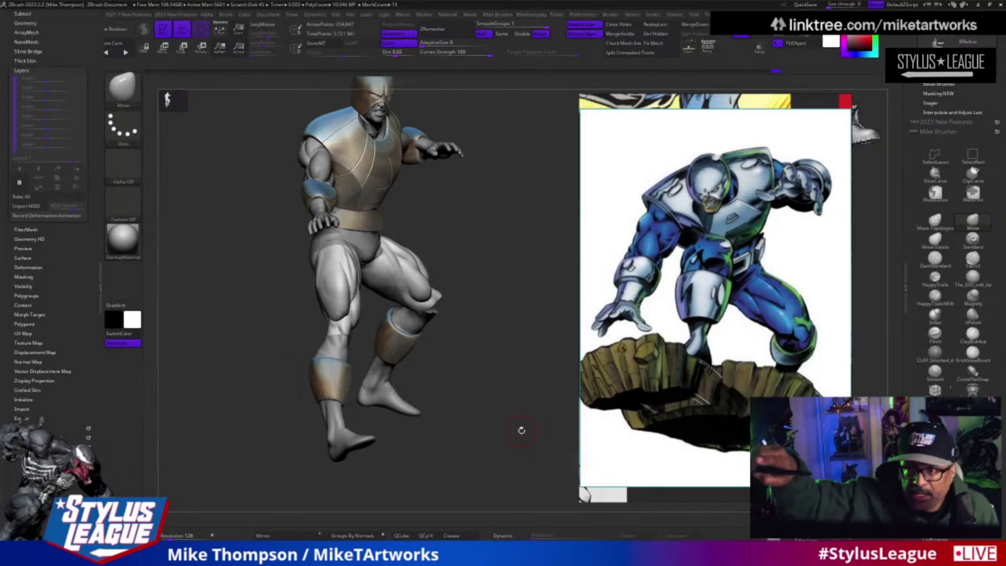
{"action": "left_click_drag", "start_coordinate": [522, 430], "coordinate": [486, 452]}
{"action": "left_click_drag", "start_coordinate": [508, 327], "coordinate": [504, 324]}
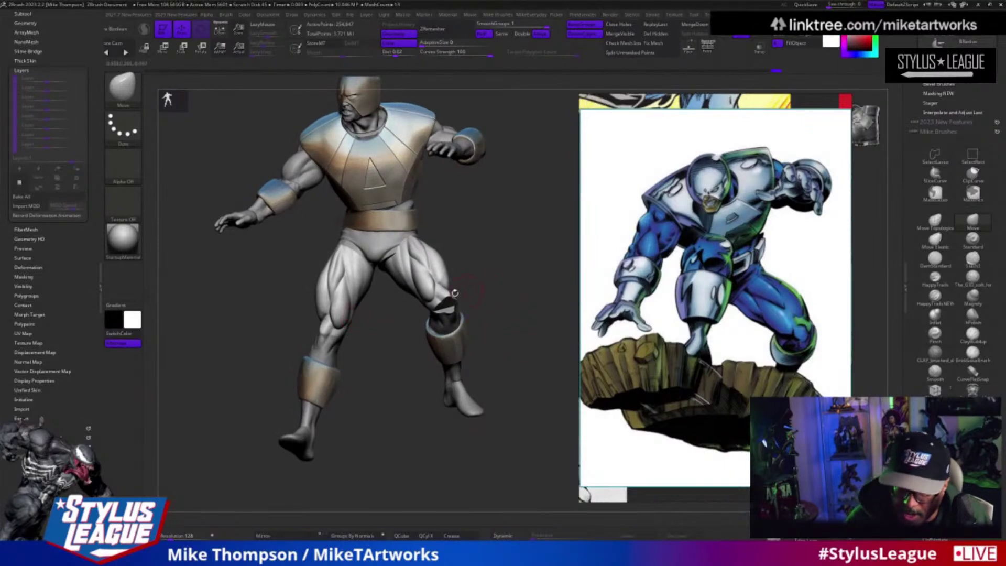
Step: Mask the trailing leg's parts on the lower-leg, foot and cuff subtools, leaving the hero's other shin, foot and boot cuff unmasked
{"action": "left_click_drag", "start_coordinate": [512, 294], "coordinate": [510, 286]}
{"action": "mouse_move", "coordinate": [461, 211]}
{"action": "left_mouse_down", "text": "ctrl"}
{"action": "mouse_move", "coordinate": [379, 242]}
{"action": "mouse_move", "coordinate": [542, 309]}
{"action": "mouse_move", "coordinate": [517, 372]}
{"action": "mouse_move", "coordinate": [534, 333]}
{"action": "left_mouse_up", "text": "ctrl"}
{"action": "left_click", "coordinate": [452, 326], "text": "alt"}
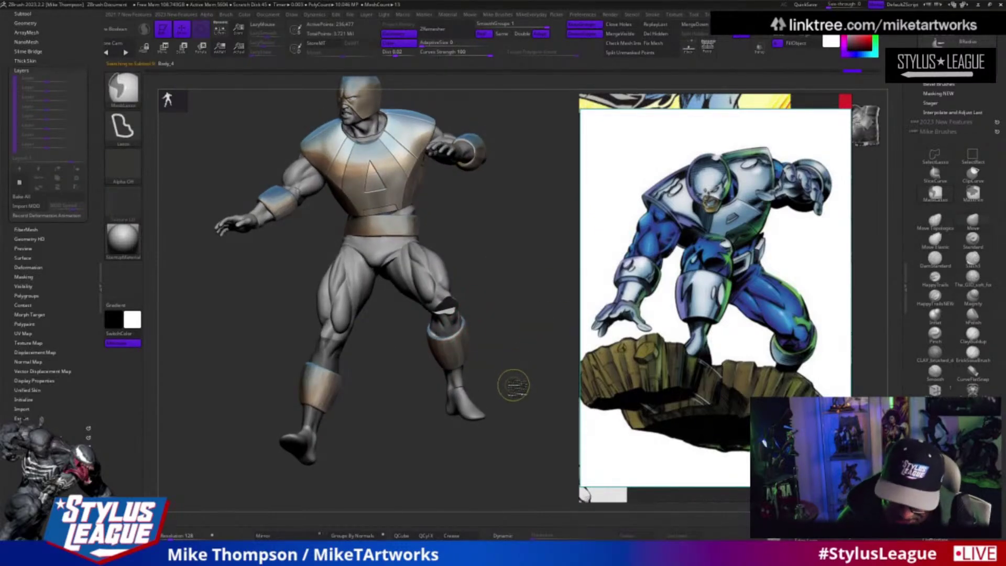
{"action": "mouse_move", "coordinate": [517, 386]}
{"action": "left_mouse_down"}
{"action": "mouse_move", "coordinate": [520, 411]}
{"action": "mouse_move", "coordinate": [508, 418]}
{"action": "mouse_move", "coordinate": [504, 408]}
{"action": "left_mouse_up"}
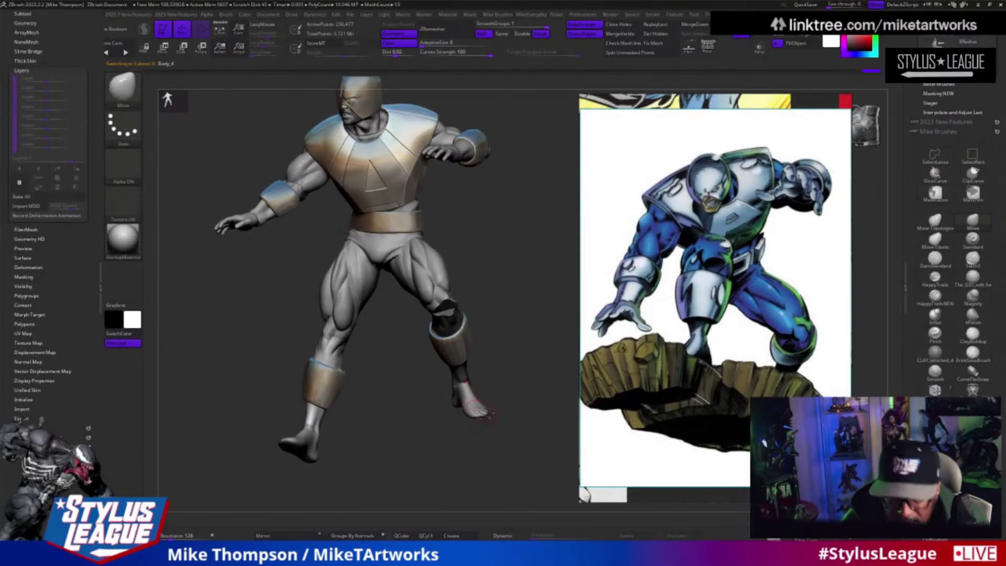
{"action": "left_click", "coordinate": [486, 407], "text": "alt"}
{"action": "mouse_move", "coordinate": [503, 422]}
{"action": "left_mouse_down", "text": "ctrl"}
{"action": "mouse_move", "coordinate": [511, 433]}
{"action": "mouse_move", "coordinate": [491, 436]}
{"action": "left_mouse_up", "text": "ctrl"}
{"action": "left_click", "coordinate": [465, 348], "text": "alt"}
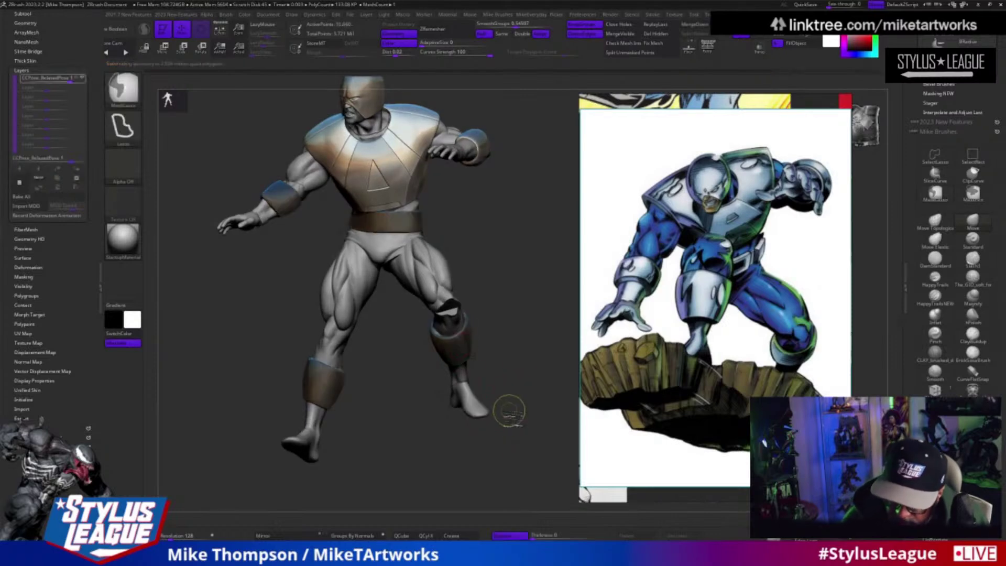
{"action": "mouse_move", "coordinate": [382, 435]}
{"action": "left_mouse_down", "text": "ctrl"}
{"action": "mouse_move", "coordinate": [352, 338]}
{"action": "mouse_move", "coordinate": [303, 474]}
{"action": "left_mouse_up", "text": "ctrl"}
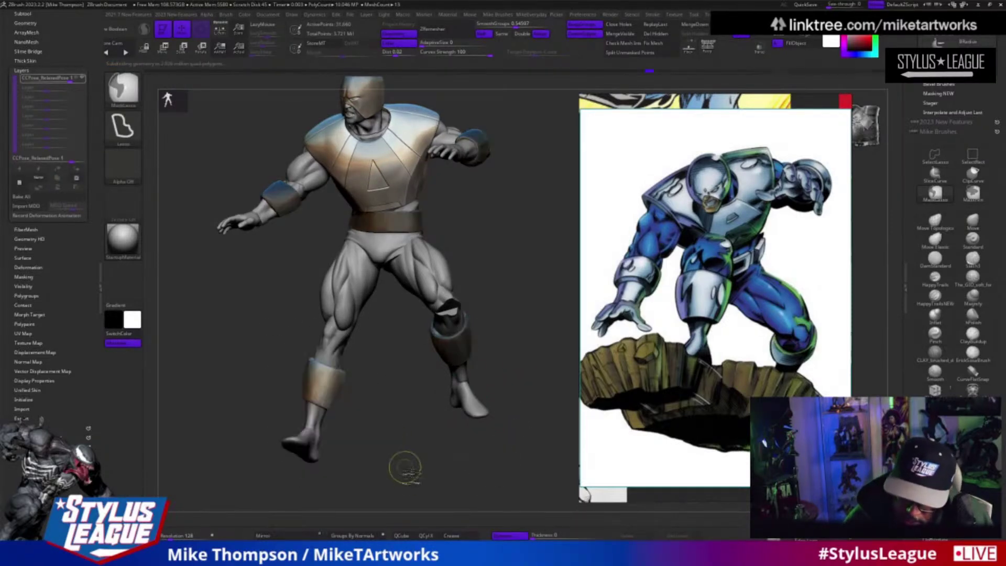
{"action": "mouse_move", "coordinate": [396, 476]}
{"action": "left_mouse_down"}
{"action": "mouse_move", "coordinate": [519, 407]}
{"action": "mouse_move", "coordinate": [511, 416]}
{"action": "left_mouse_up"}
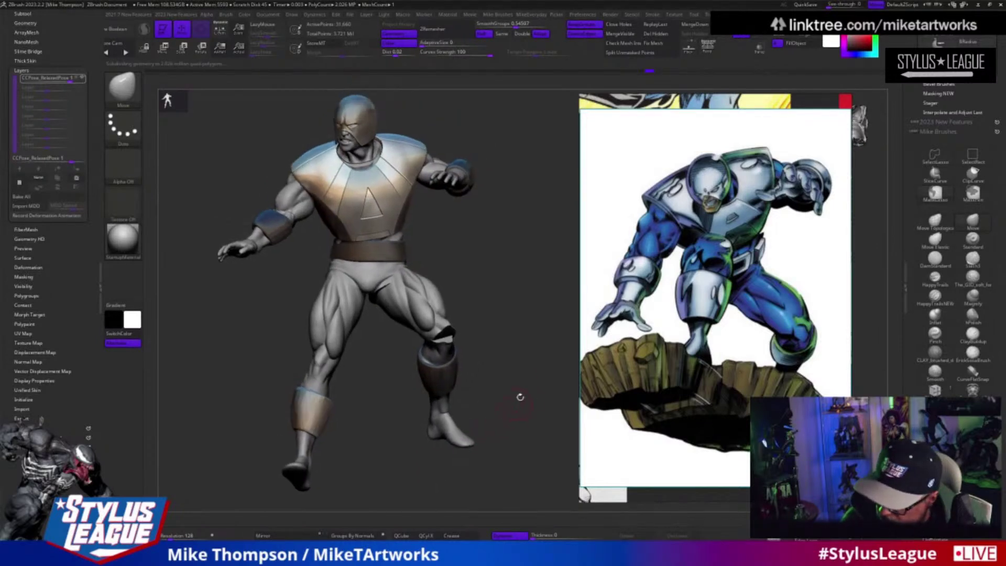
Step: Isolate the hero's thigh subtool and place the Gizmo at the upper end of the unmasked thigh, aligned to the leg
{"action": "left_click", "coordinate": [344, 340], "text": "alt"}
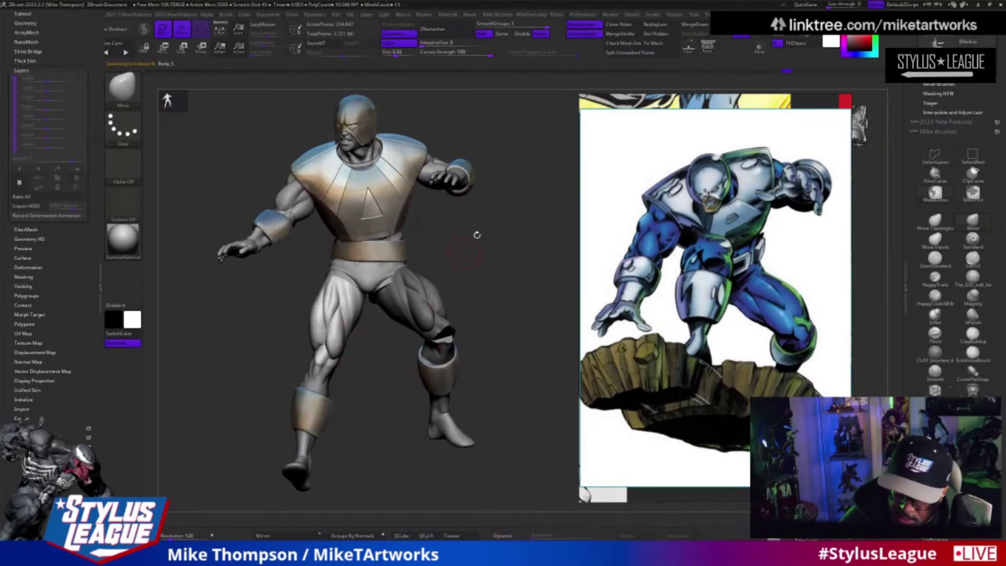
{"action": "left_click", "coordinate": [759, 38]}
{"action": "mouse_move", "coordinate": [522, 389]}
{"action": "left_mouse_down"}
{"action": "mouse_move", "coordinate": [505, 422]}
{"action": "mouse_move", "coordinate": [481, 412]}
{"action": "left_mouse_up"}
{"action": "key", "text": "w"}
{"action": "left_click", "coordinate": [334, 360]}
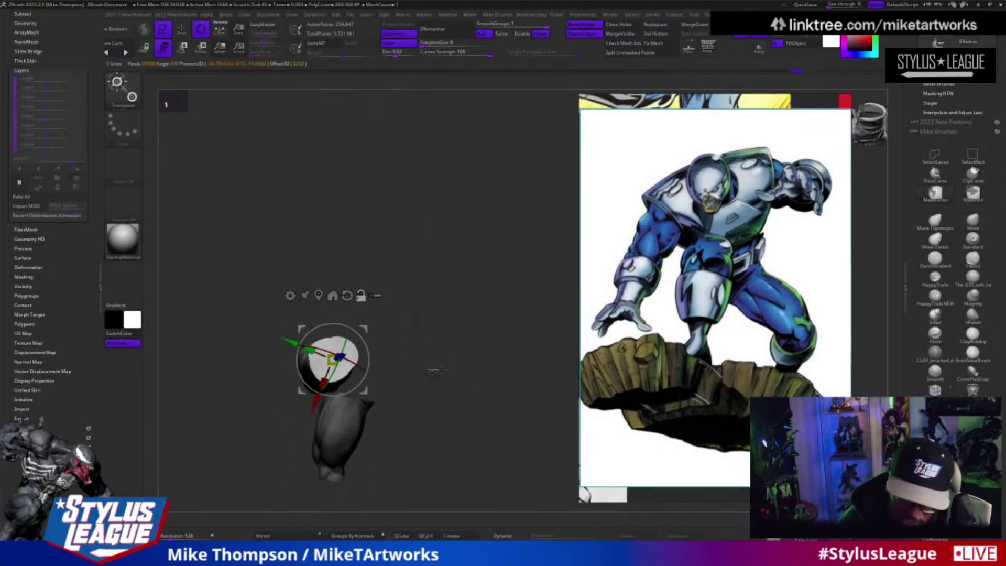
{"action": "left_click_drag", "start_coordinate": [373, 385], "coordinate": [483, 321]}
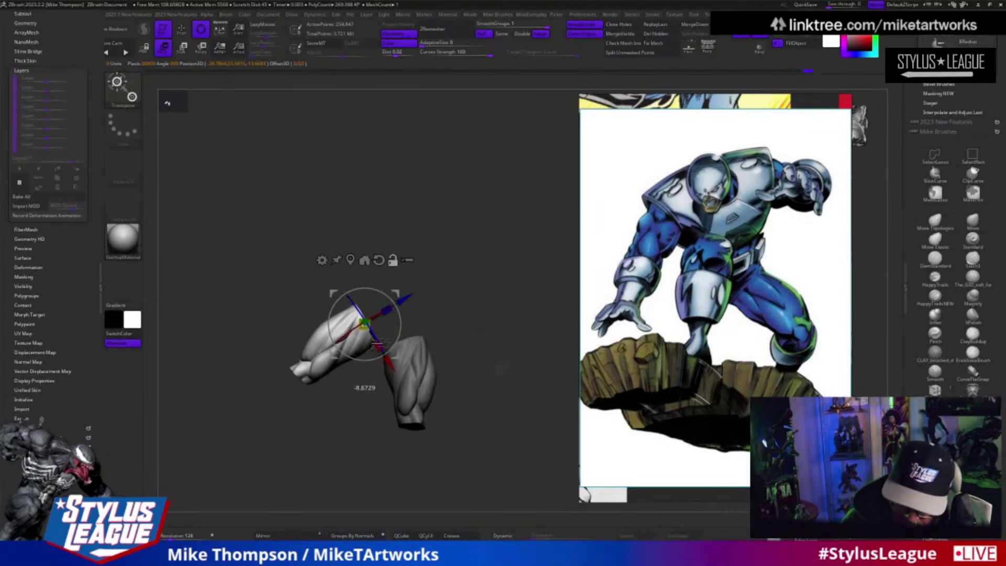
{"action": "left_click_drag", "start_coordinate": [497, 398], "coordinate": [510, 322]}
{"action": "left_click_drag", "start_coordinate": [373, 360], "coordinate": [378, 359], "text": "alt"}
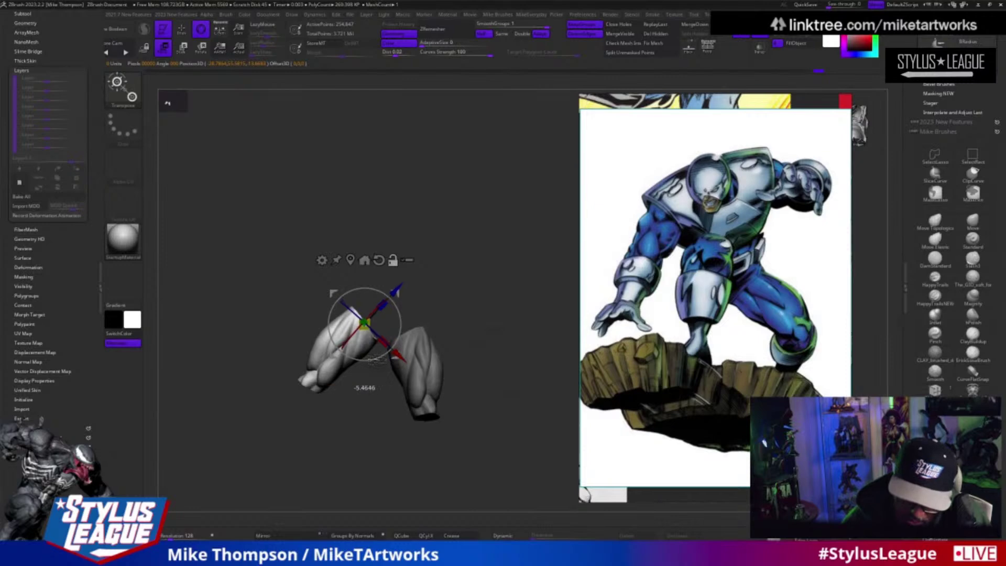
{"action": "left_click_drag", "start_coordinate": [498, 362], "coordinate": [539, 360]}
Step: Show the whole figure again and set the Gizmo to transform all selected subtools, excluding the head, torso and arms from the selection
{"action": "left_click", "coordinate": [760, 37]}
{"action": "left_click", "coordinate": [408, 222]}
{"action": "key", "text": "ctrl+shift"}
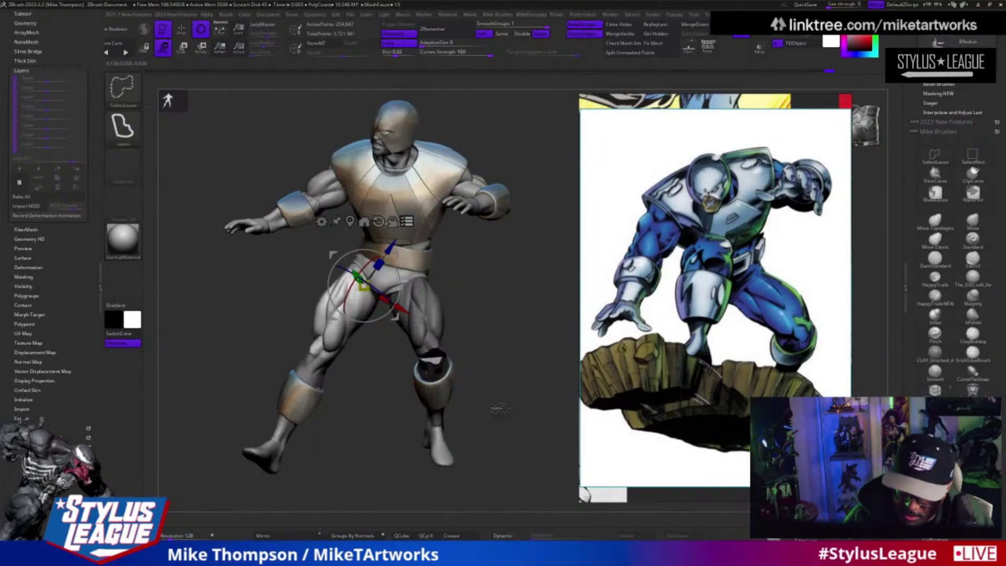
{"action": "left_click_drag", "start_coordinate": [505, 396], "coordinate": [513, 396]}
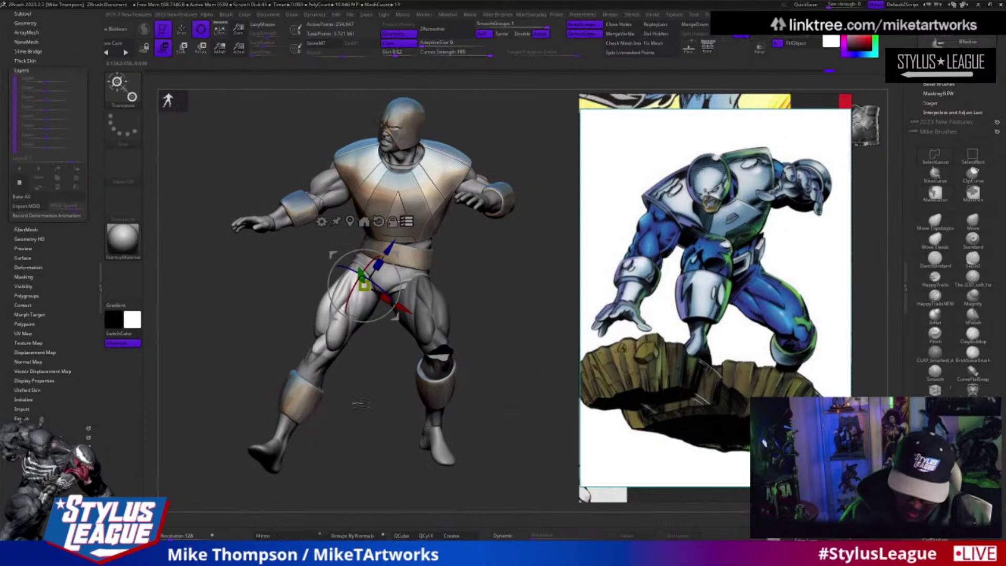
{"action": "key", "text": "ctrl+shift"}
{"action": "mouse_move", "coordinate": [277, 504]}
{"action": "left_mouse_down", "text": "ctrl+shift"}
{"action": "mouse_move", "coordinate": [362, 462]}
{"action": "mouse_move", "coordinate": [343, 305]}
{"action": "mouse_move", "coordinate": [246, 511]}
{"action": "mouse_move", "coordinate": [272, 504]}
{"action": "left_mouse_up", "text": "ctrl+shift"}
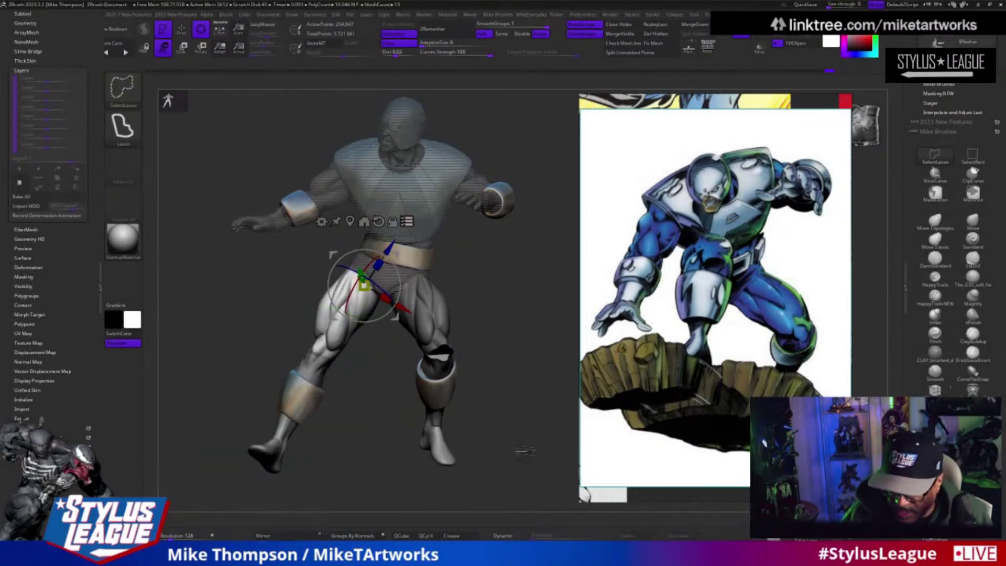
{"action": "left_click_drag", "start_coordinate": [524, 451], "coordinate": [528, 435]}
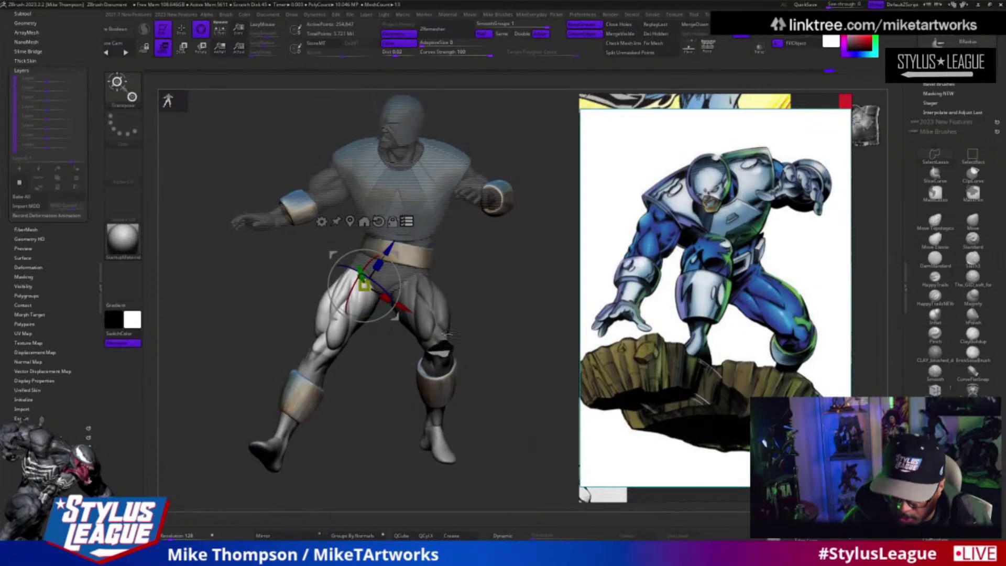
{"action": "left_click_drag", "start_coordinate": [511, 351], "coordinate": [500, 350]}
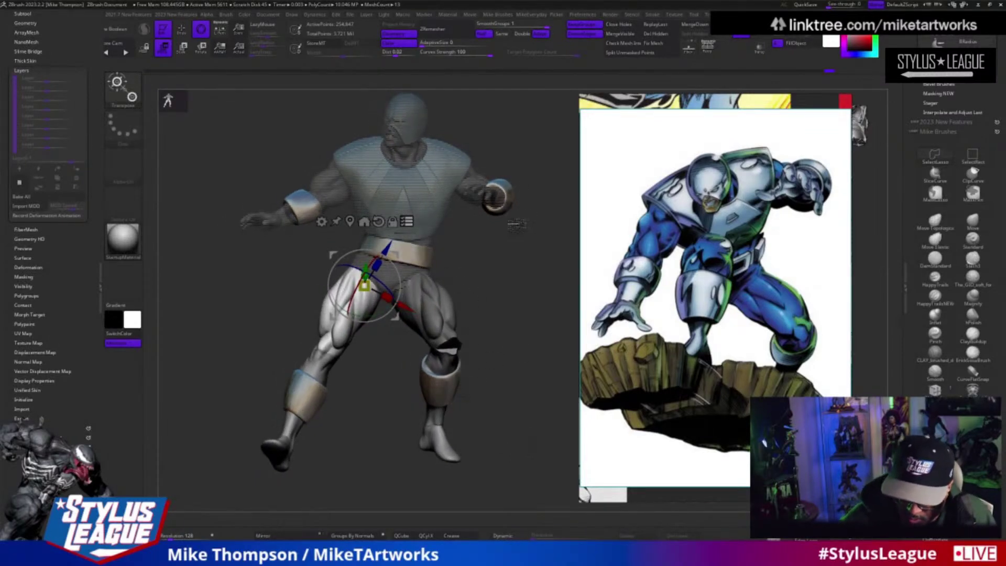
{"action": "key", "text": "q"}
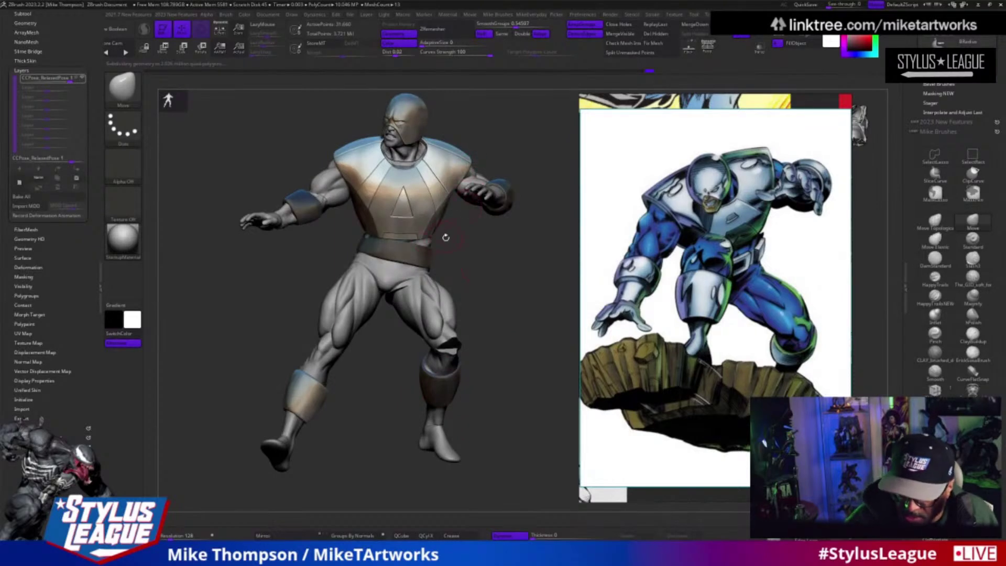
Step: Rotate the hero's unmasked leg forward and up from the hip with the Gizmo, checking the swing from the side
{"action": "left_click", "coordinate": [398, 325], "text": "alt"}
{"action": "left_click_drag", "start_coordinate": [462, 367], "coordinate": [417, 280]}
{"action": "key", "text": "r"}
{"action": "left_click_drag", "start_coordinate": [508, 388], "coordinate": [396, 372]}
{"action": "left_click_drag", "start_coordinate": [483, 306], "coordinate": [375, 323]}
{"action": "left_click_drag", "start_coordinate": [395, 262], "coordinate": [411, 282]}
{"action": "left_click_drag", "start_coordinate": [466, 340], "coordinate": [512, 372]}
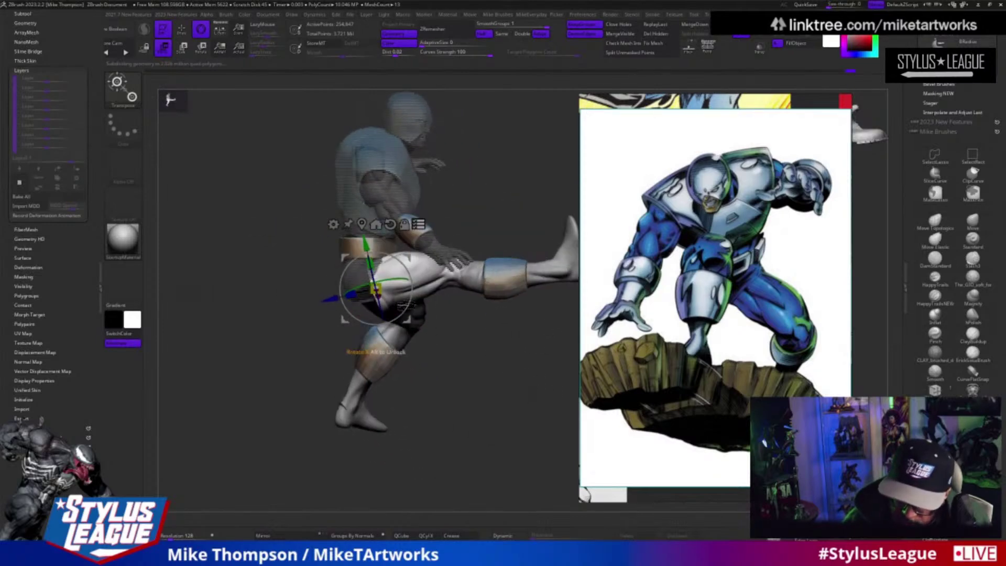
{"action": "left_click_drag", "start_coordinate": [390, 281], "coordinate": [378, 348]}
{"action": "left_click_drag", "start_coordinate": [501, 420], "coordinate": [413, 325]}
{"action": "mouse_move", "coordinate": [459, 412]}
{"action": "left_mouse_down"}
{"action": "mouse_move", "coordinate": [466, 418]}
{"action": "mouse_move", "coordinate": [453, 424]}
{"action": "left_mouse_up"}
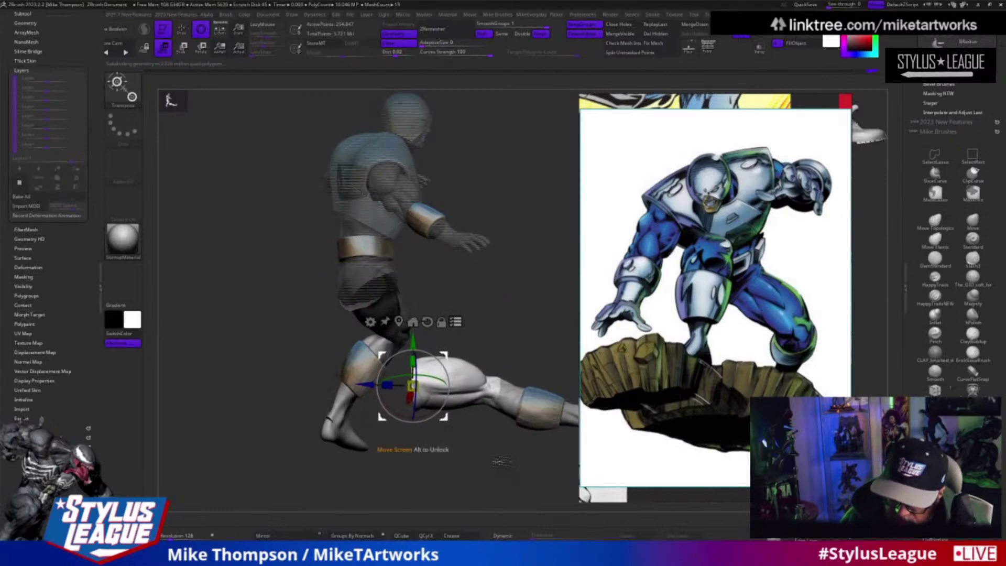
{"action": "key", "text": "ctrl+z"}
Step: Angle the hero's raised leg downward in front of the body and shift it slightly forward at the hip
{"action": "left_click_drag", "start_coordinate": [424, 329], "coordinate": [447, 437]}
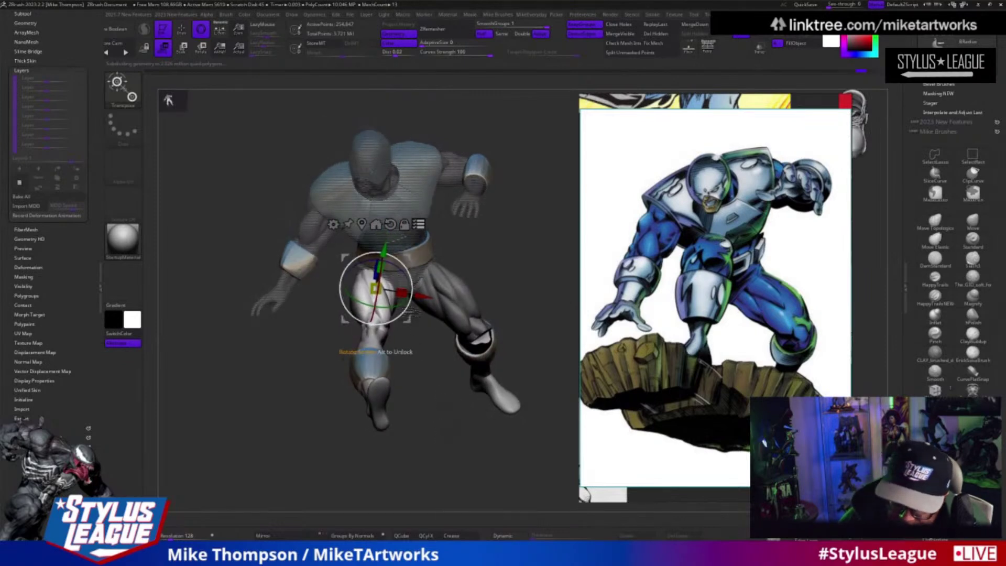
{"action": "left_click_drag", "start_coordinate": [408, 319], "coordinate": [405, 324]}
{"action": "mouse_move", "coordinate": [456, 443]}
{"action": "left_mouse_down"}
{"action": "mouse_move", "coordinate": [452, 369]}
{"action": "mouse_move", "coordinate": [472, 367]}
{"action": "mouse_move", "coordinate": [490, 404]}
{"action": "mouse_move", "coordinate": [511, 378]}
{"action": "mouse_move", "coordinate": [523, 401]}
{"action": "mouse_move", "coordinate": [442, 457]}
{"action": "mouse_move", "coordinate": [451, 451]}
{"action": "left_mouse_up"}
{"action": "key", "text": "q"}
{"action": "key", "text": "w"}
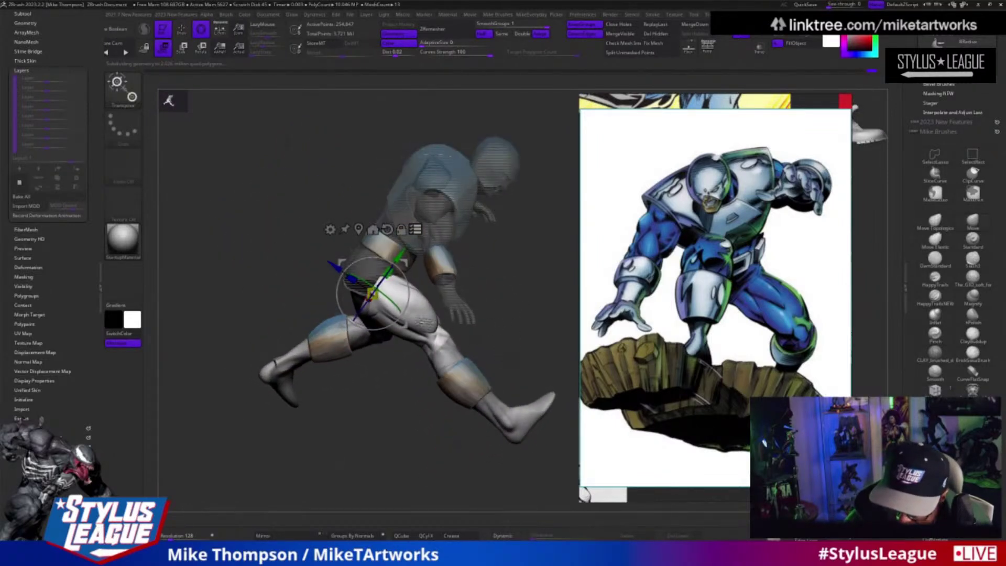
{"action": "left_click_drag", "start_coordinate": [405, 325], "coordinate": [414, 323]}
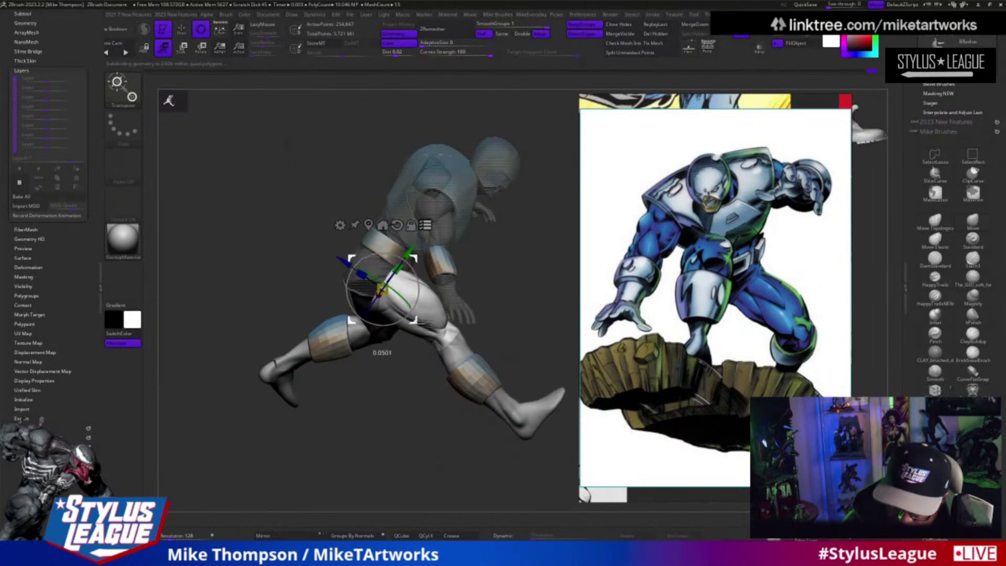
{"action": "key", "text": "q"}
Step: Nudge the forward leg into line with the hip socket across the selected subtools, and return to the Move brush
{"action": "mouse_move", "coordinate": [520, 396]}
{"action": "left_mouse_down"}
{"action": "mouse_move", "coordinate": [515, 422]}
{"action": "mouse_move", "coordinate": [493, 423]}
{"action": "mouse_move", "coordinate": [540, 418]}
{"action": "mouse_move", "coordinate": [519, 416]}
{"action": "left_mouse_up"}
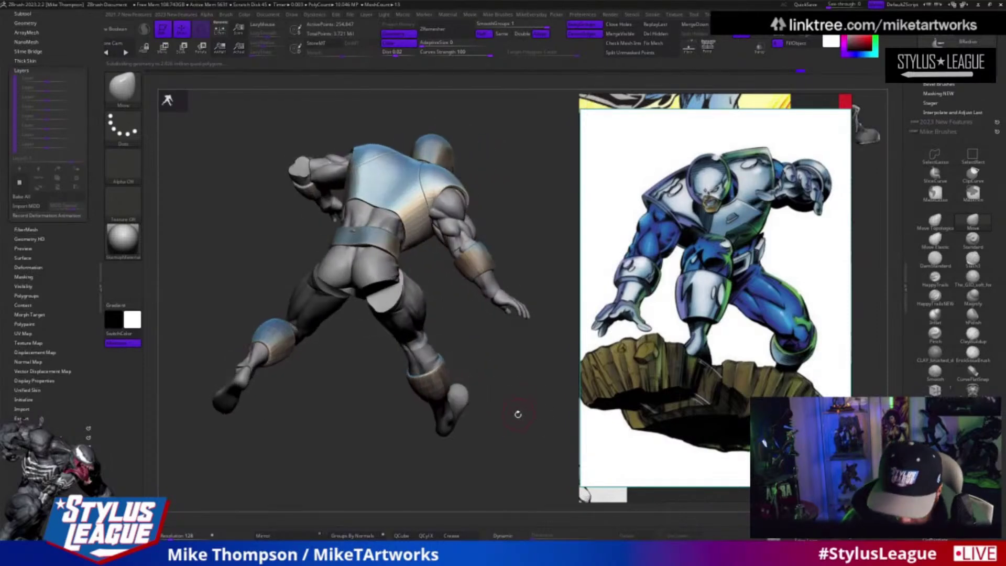
{"action": "key", "text": "w"}
{"action": "left_click_drag", "start_coordinate": [417, 322], "coordinate": [420, 328]}
{"action": "left_click_drag", "start_coordinate": [482, 456], "coordinate": [523, 423]}
{"action": "key", "text": "q"}
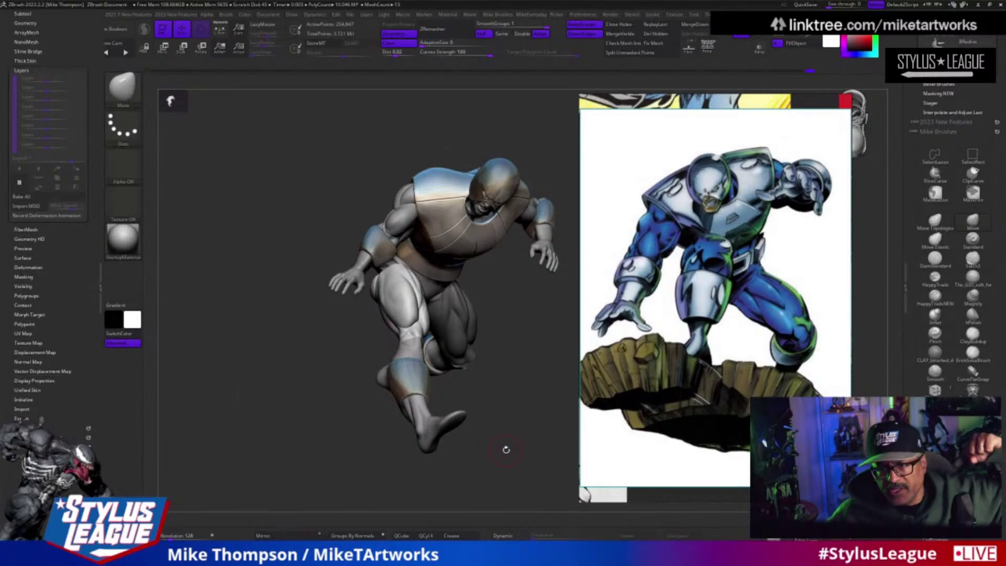
Step: Select the lower-leg subtool and place the Gizmo at the forward leg's knee in isolation, then show the whole figure again
{"action": "left_click_drag", "start_coordinate": [516, 415], "coordinate": [500, 409]}
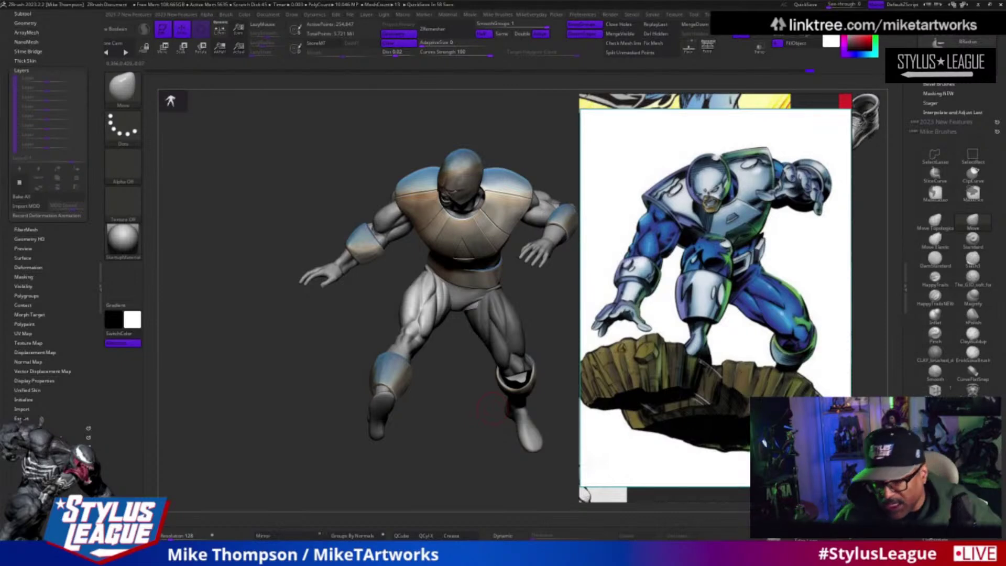
{"action": "left_click_drag", "start_coordinate": [491, 409], "coordinate": [483, 477]}
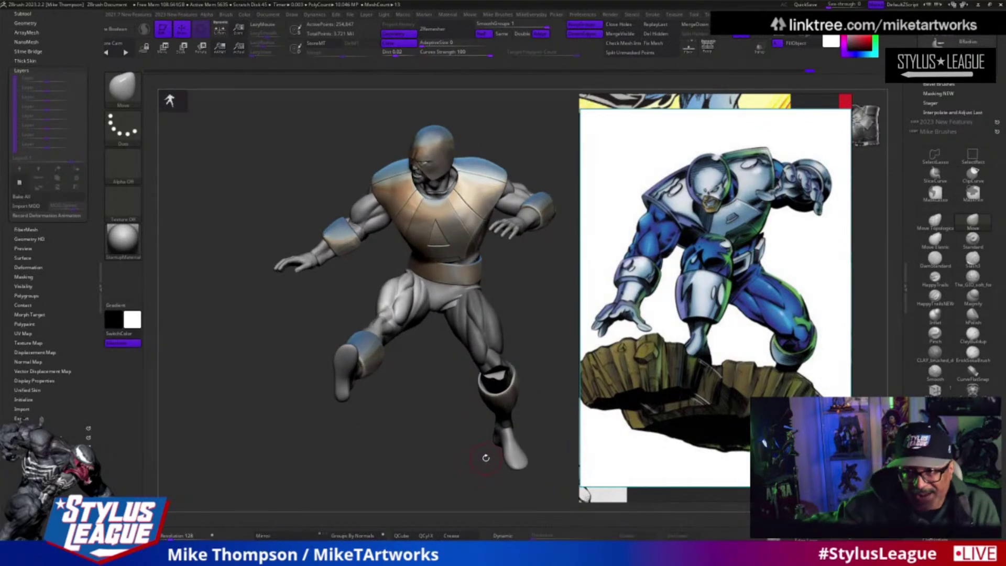
{"action": "mouse_move", "coordinate": [487, 474]}
{"action": "left_mouse_down"}
{"action": "mouse_move", "coordinate": [515, 318]}
{"action": "mouse_move", "coordinate": [486, 370]}
{"action": "left_mouse_up"}
{"action": "mouse_move", "coordinate": [516, 408]}
{"action": "left_mouse_down"}
{"action": "mouse_move", "coordinate": [468, 464]}
{"action": "mouse_move", "coordinate": [543, 398]}
{"action": "mouse_move", "coordinate": [513, 410]}
{"action": "left_mouse_up"}
{"action": "left_click_drag", "start_coordinate": [411, 455], "coordinate": [414, 455]}
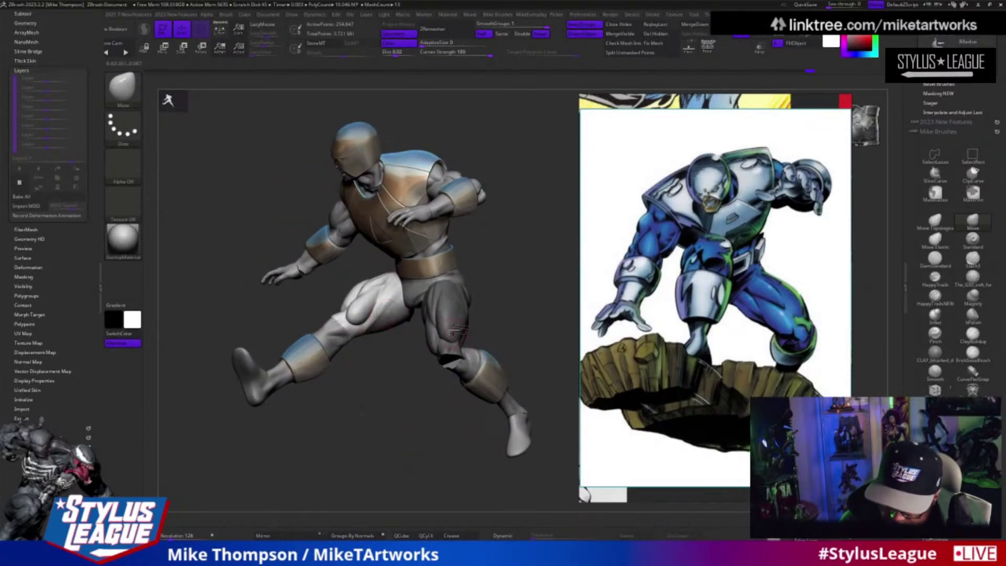
{"action": "mouse_move", "coordinate": [459, 321]}
{"action": "left_mouse_down"}
{"action": "mouse_move", "coordinate": [420, 375]}
{"action": "mouse_move", "coordinate": [362, 343]}
{"action": "mouse_move", "coordinate": [461, 454]}
{"action": "left_mouse_up"}
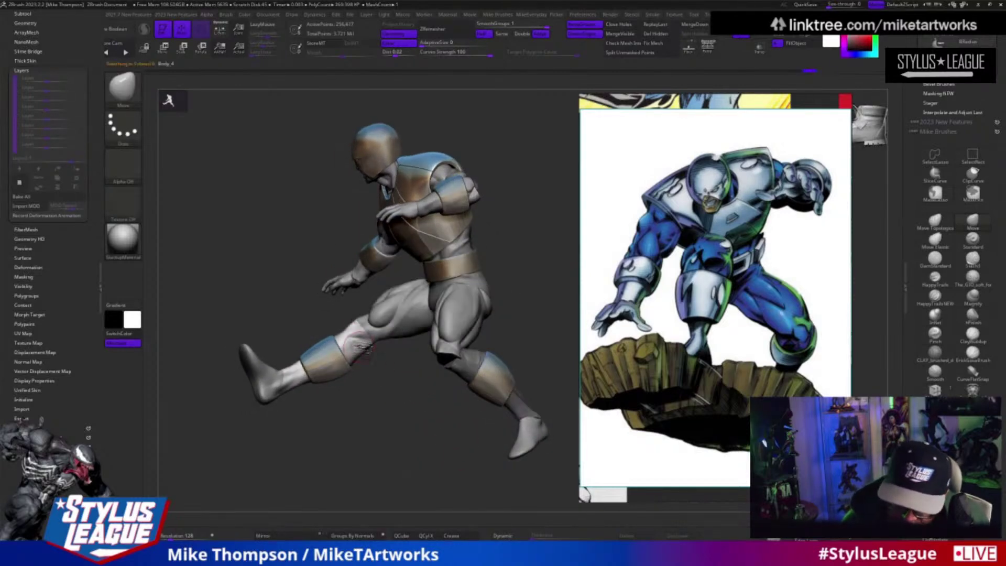
{"action": "left_click_drag", "start_coordinate": [399, 465], "coordinate": [465, 361]}
{"action": "key", "text": "w"}
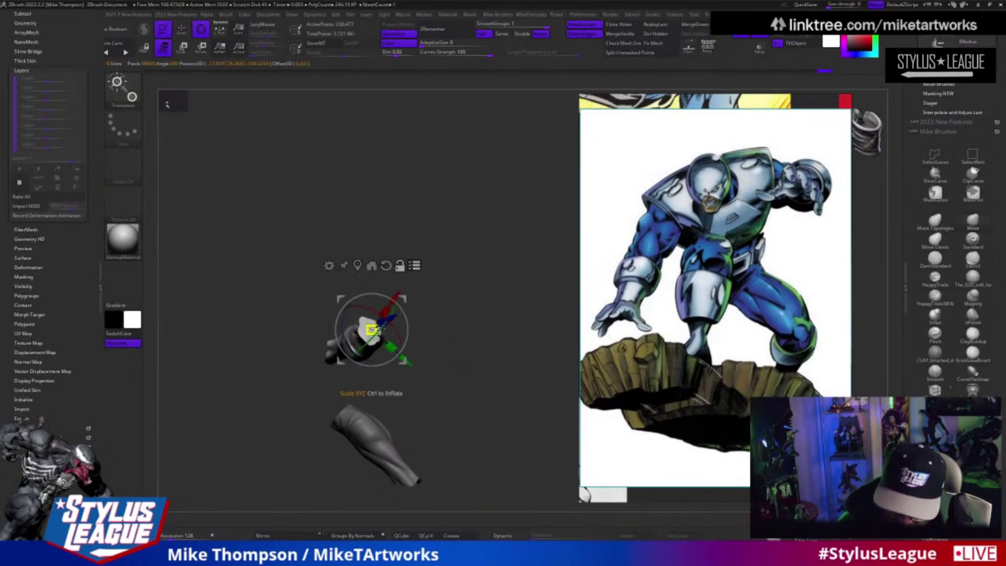
{"action": "left_click_drag", "start_coordinate": [428, 333], "coordinate": [411, 421]}
{"action": "left_click", "coordinate": [760, 35]}
Step: Rotate the forward leg's shin, boot cuff and foot down at the knee to bend the leg like the reference
{"action": "left_click_drag", "start_coordinate": [401, 359], "coordinate": [442, 396]}
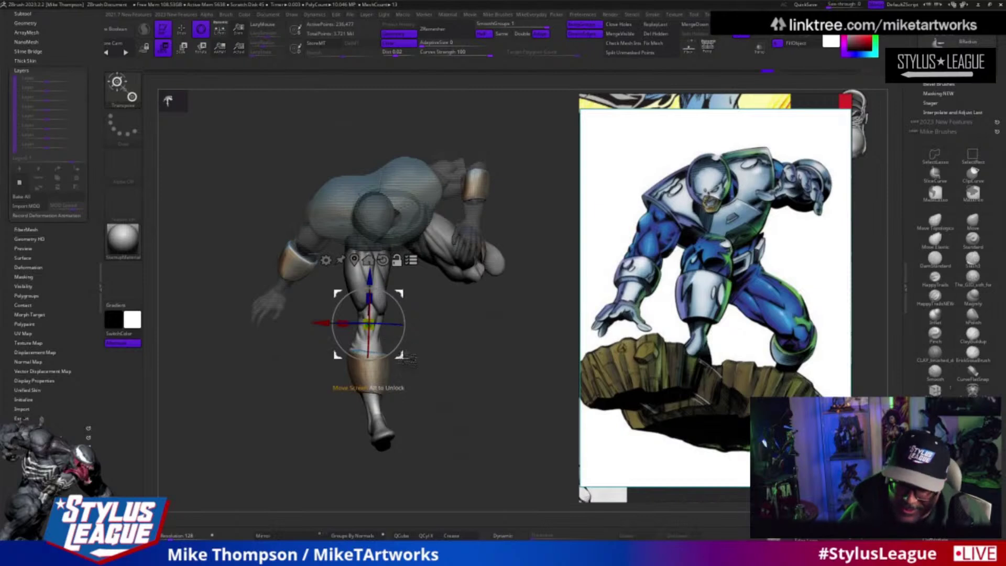
{"action": "left_click_drag", "start_coordinate": [478, 465], "coordinate": [477, 307]}
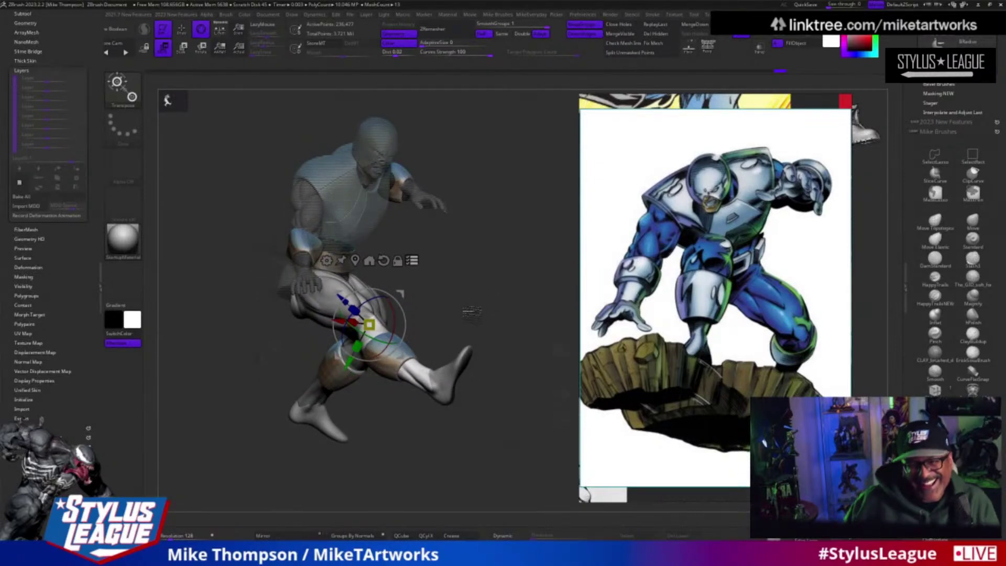
{"action": "left_click_drag", "start_coordinate": [518, 326], "coordinate": [530, 397]}
{"action": "mouse_move", "coordinate": [386, 336]}
{"action": "left_mouse_down"}
{"action": "mouse_move", "coordinate": [424, 297]}
{"action": "mouse_move", "coordinate": [391, 345]}
{"action": "left_mouse_up"}
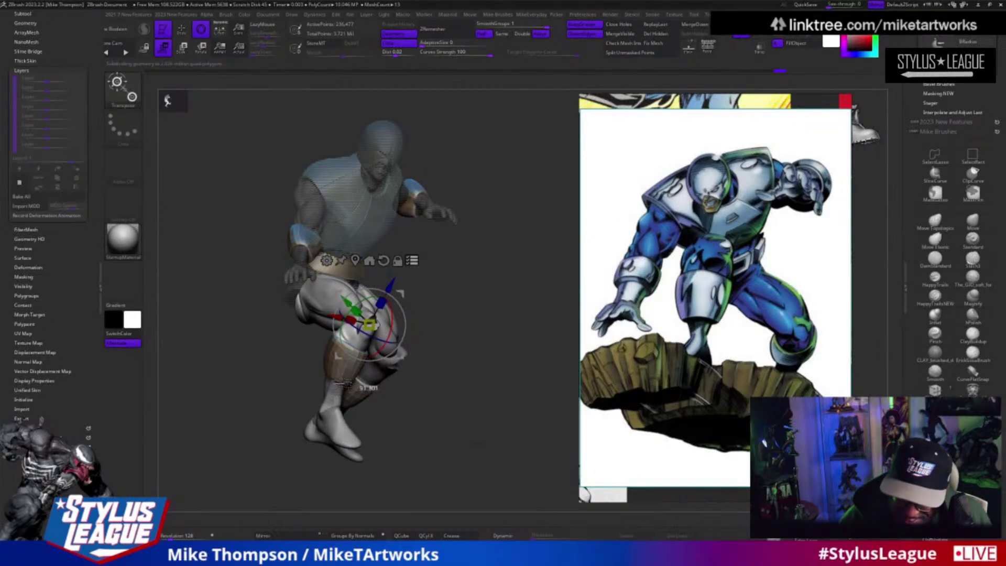
{"action": "left_click_drag", "start_coordinate": [461, 415], "coordinate": [513, 408]}
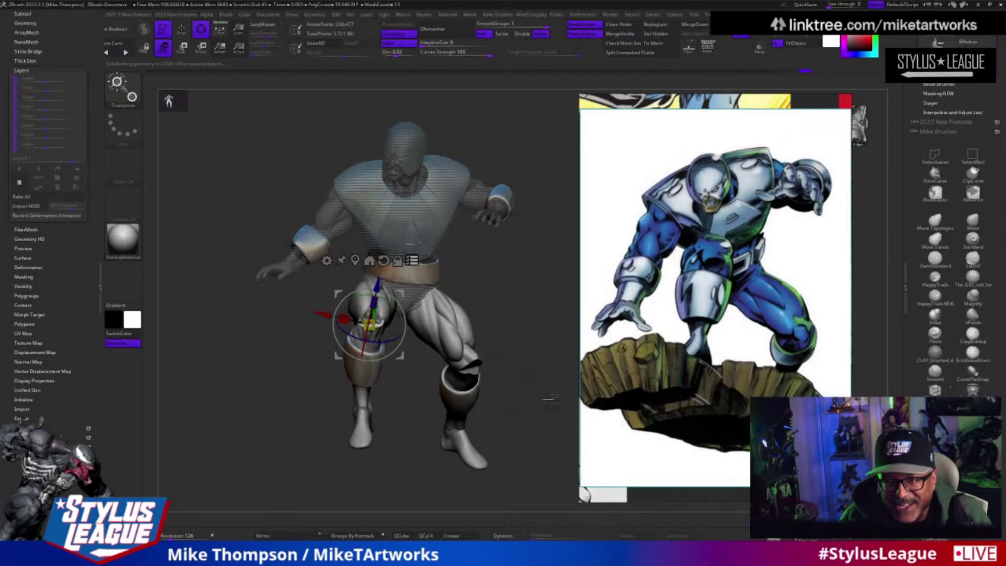
Step: Shift the bent lower leg slightly to line up with the thigh, and return to the Move brush
{"action": "left_click_drag", "start_coordinate": [538, 387], "coordinate": [511, 428]}
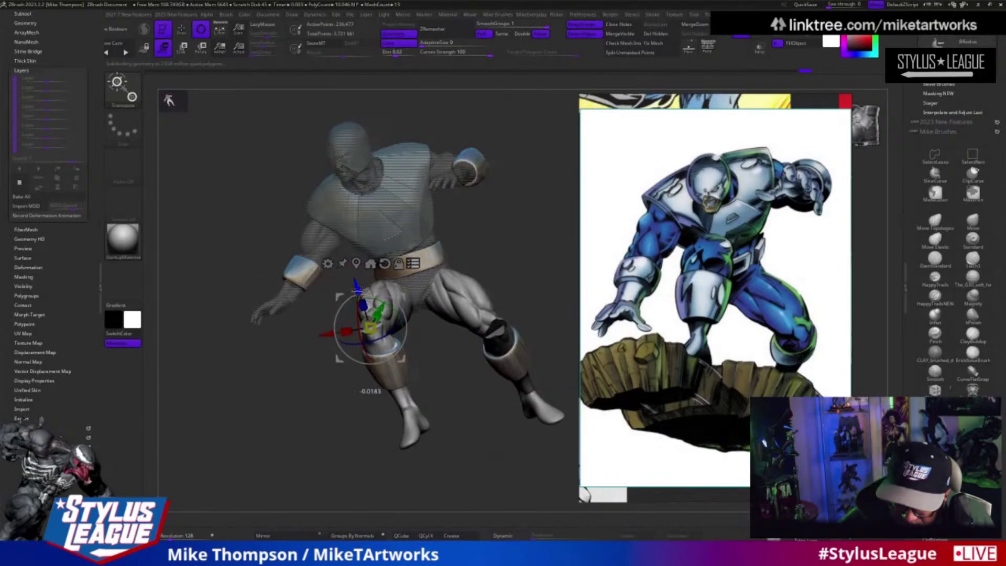
{"action": "mouse_move", "coordinate": [419, 440]}
{"action": "left_mouse_down"}
{"action": "mouse_move", "coordinate": [504, 445]}
{"action": "mouse_move", "coordinate": [442, 492]}
{"action": "mouse_move", "coordinate": [450, 484]}
{"action": "left_mouse_up"}
{"action": "key", "text": "q"}
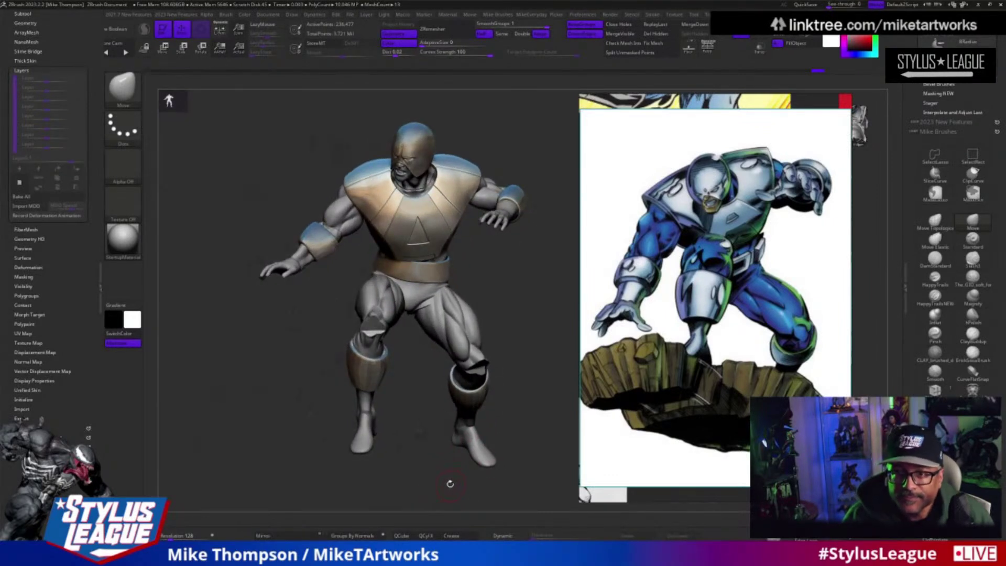
Step: Fine-tune the bent shin and foot's placement below the knee with the Gizmo from the side view
{"action": "left_click_drag", "start_coordinate": [431, 473], "coordinate": [515, 409]}
{"action": "key", "text": "w"}
{"action": "left_click_drag", "start_coordinate": [438, 359], "coordinate": [434, 366]}
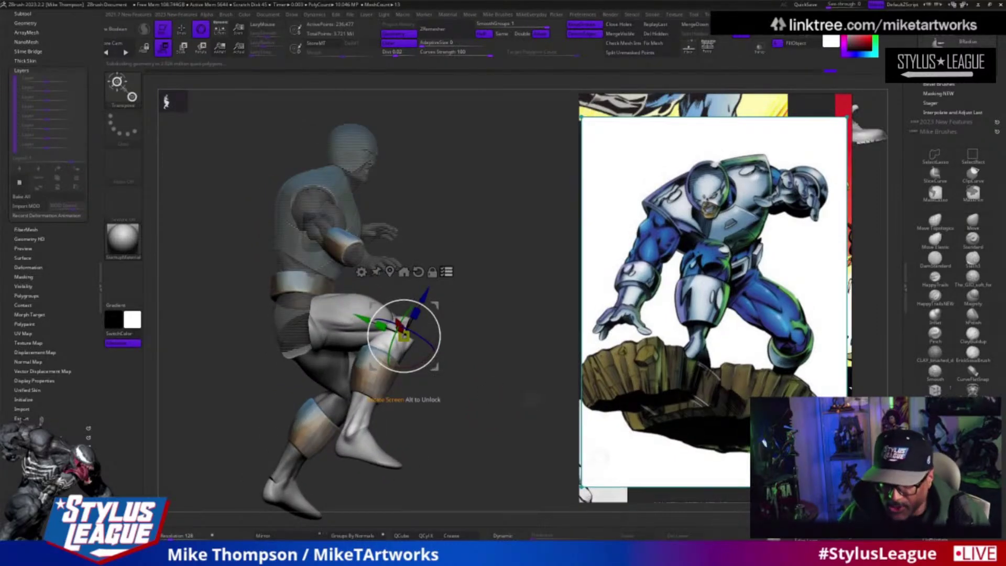
{"action": "left_click_drag", "start_coordinate": [532, 399], "coordinate": [447, 406]}
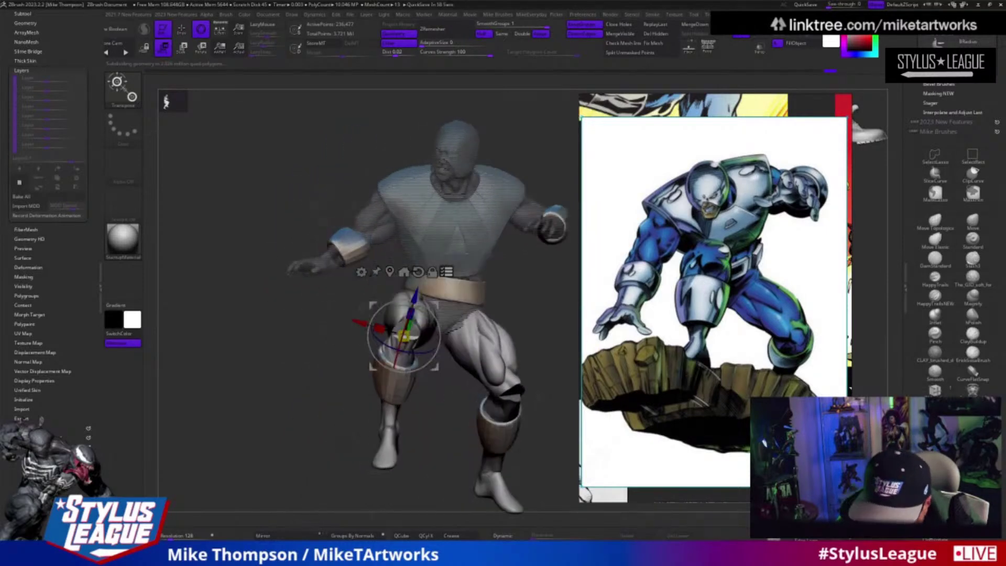
Step: Rotate the forward lower leg slightly at the knee with the Gizmo from the front, and return to the Move brush
{"action": "left_click_drag", "start_coordinate": [547, 488], "coordinate": [488, 487], "text": "alt"}
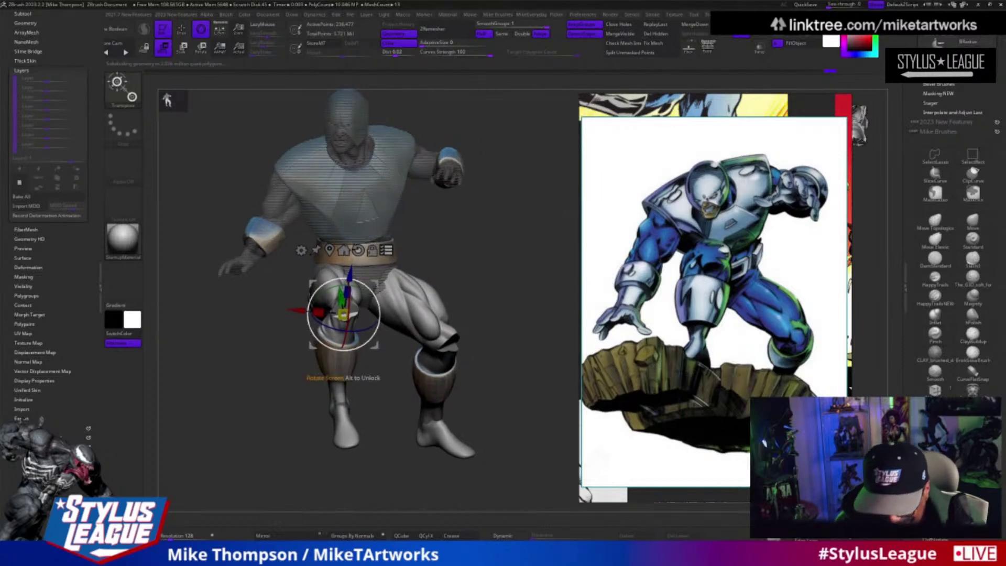
{"action": "left_click_drag", "start_coordinate": [524, 419], "coordinate": [573, 423]}
{"action": "left_click_drag", "start_coordinate": [373, 335], "coordinate": [368, 343]}
{"action": "key", "text": "q"}
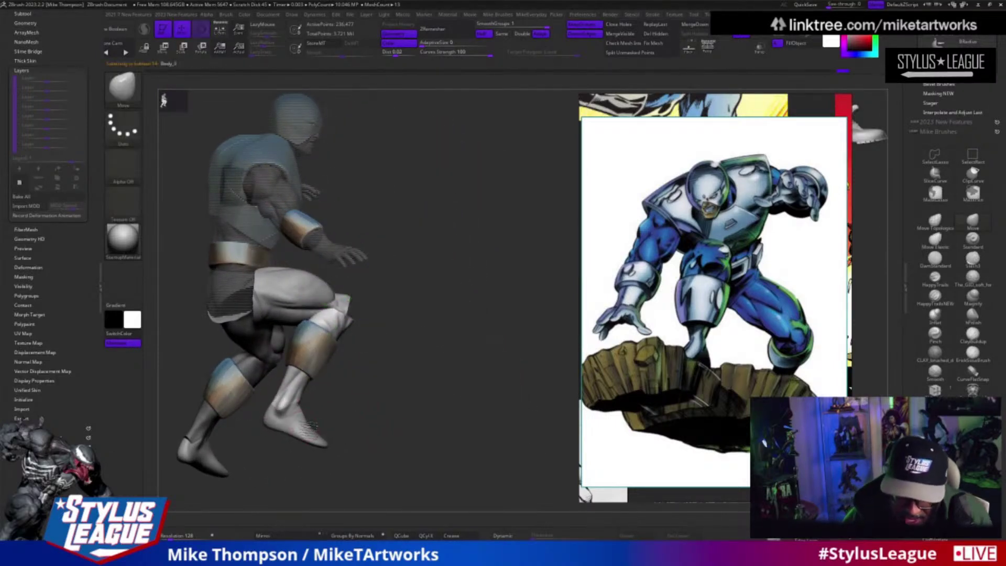
Step: Isolate the feet subtool and place the Gizmo at the forward foot's ankle
{"action": "key", "text": "ctrl+shift+a"}
{"action": "key", "text": "alt+s"}
{"action": "left_click_drag", "start_coordinate": [385, 401], "coordinate": [516, 394], "text": "alt"}
{"action": "key", "text": "w"}
{"action": "left_click", "coordinate": [362, 387], "text": "alt"}
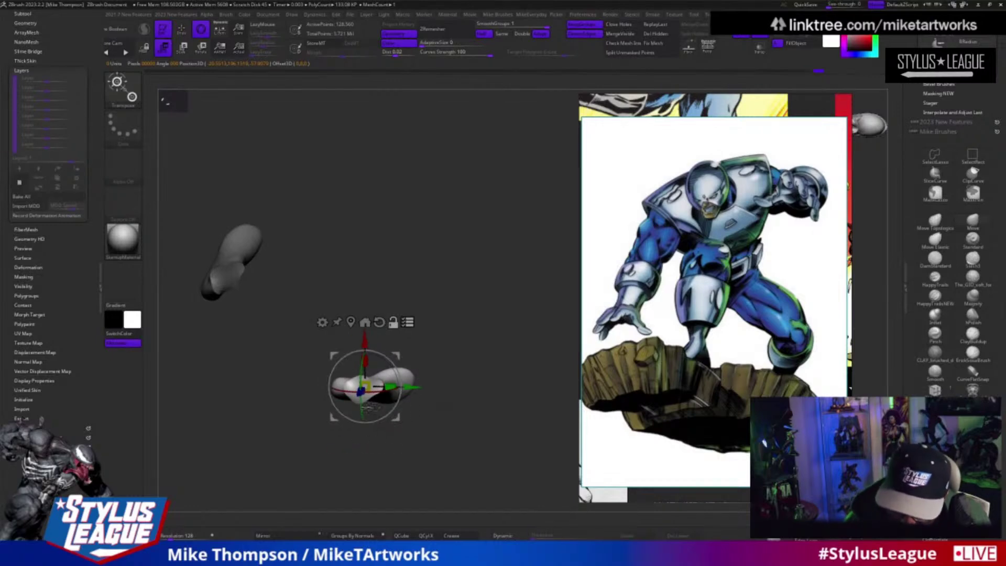
Step: Tilt the forward foot slightly at the ankle with the Gizmo, and show the whole figure again
{"action": "left_click_drag", "start_coordinate": [387, 386], "coordinate": [506, 374]}
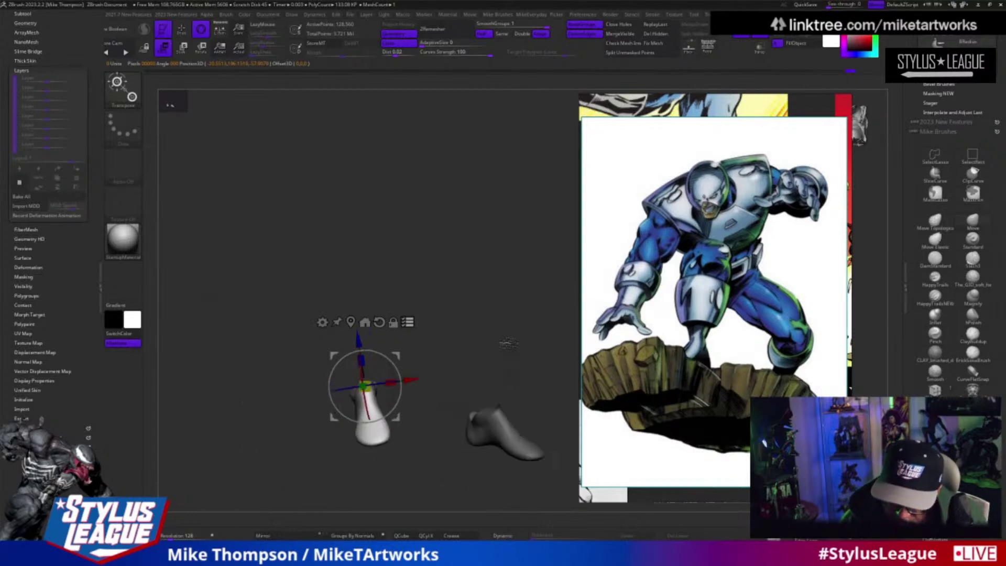
{"action": "left_click_drag", "start_coordinate": [470, 332], "coordinate": [470, 318]}
{"action": "left_click_drag", "start_coordinate": [391, 383], "coordinate": [392, 385]}
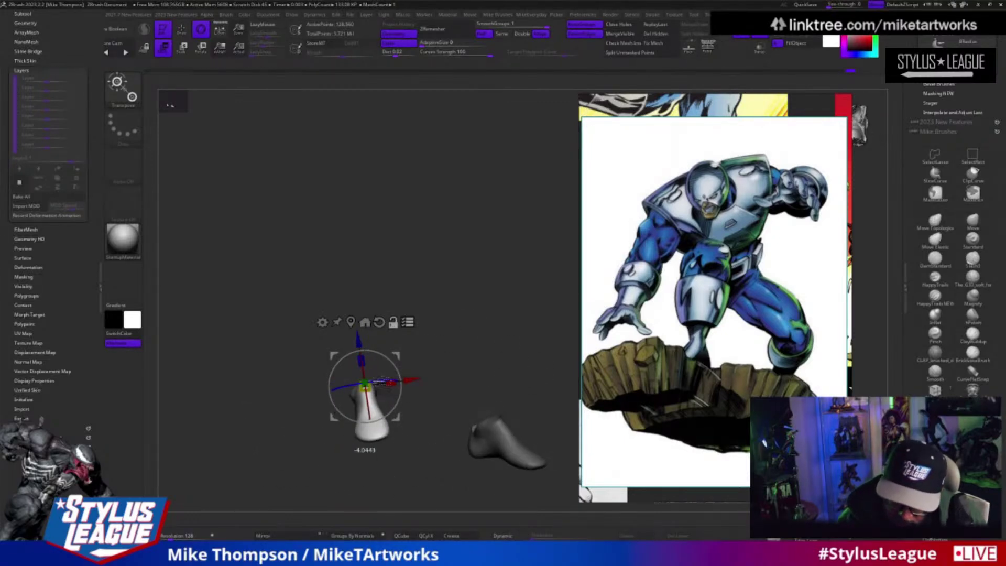
{"action": "left_click_drag", "start_coordinate": [455, 336], "coordinate": [504, 327]}
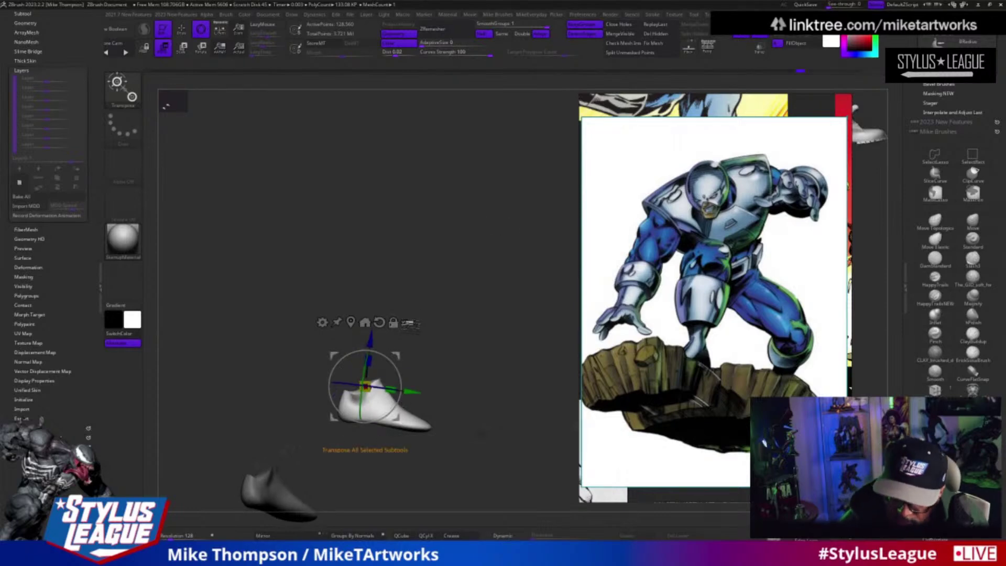
{"action": "left_click", "coordinate": [443, 377], "text": "ctrl+shift"}
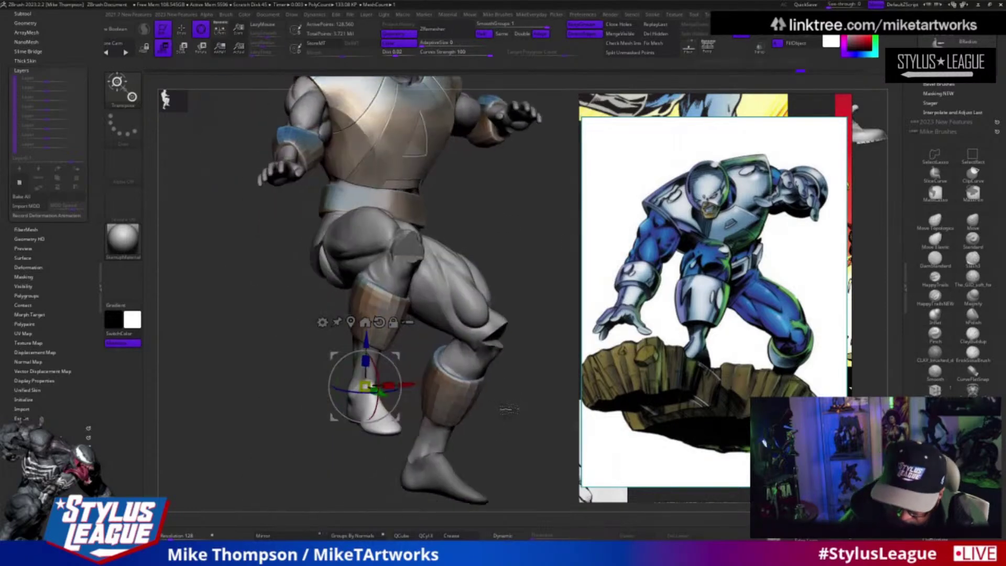
Step: Fine-tune the forward foot's angle beneath the boot cuff against the full figure, and return to the Move brush
{"action": "left_click_drag", "start_coordinate": [524, 396], "coordinate": [505, 440]}
{"action": "left_click_drag", "start_coordinate": [377, 448], "coordinate": [388, 440]}
{"action": "left_click_drag", "start_coordinate": [440, 461], "coordinate": [532, 432]}
{"action": "left_click_drag", "start_coordinate": [387, 436], "coordinate": [388, 445]}
{"action": "key", "text": "q"}
{"action": "mouse_move", "coordinate": [535, 412]}
{"action": "left_mouse_down"}
{"action": "mouse_move", "coordinate": [517, 425]}
{"action": "mouse_move", "coordinate": [560, 414]}
{"action": "left_mouse_up"}
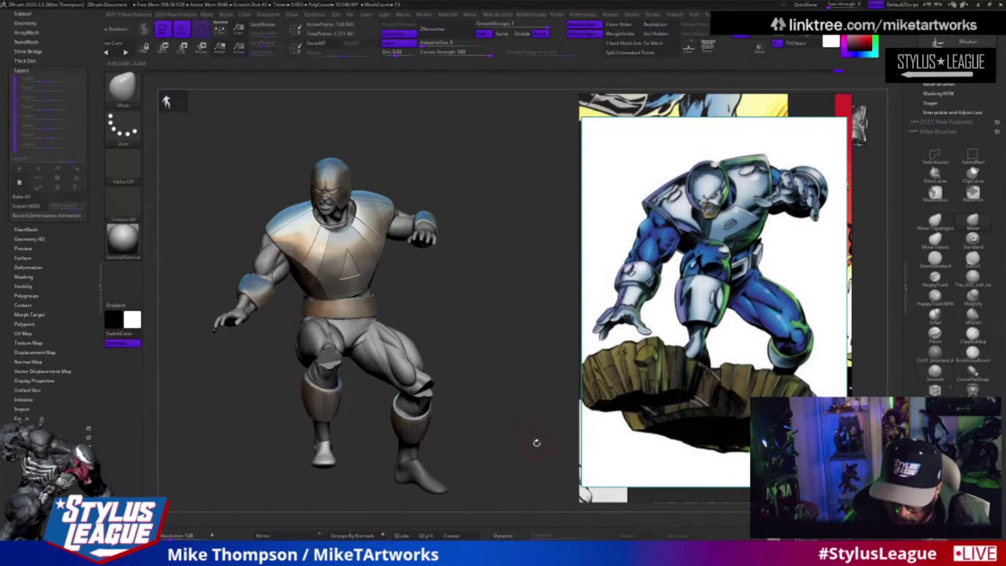
{"action": "key", "text": "w"}
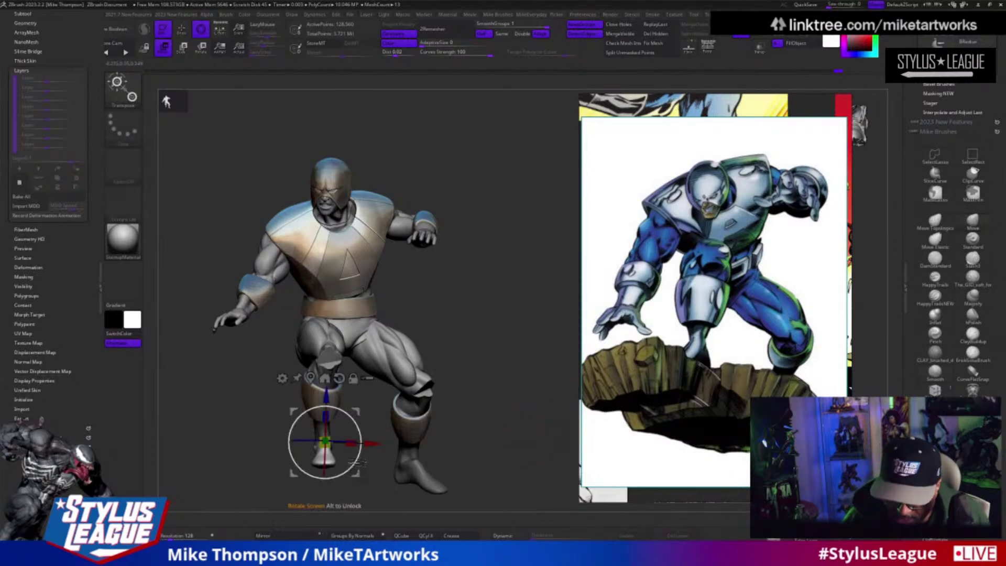
{"action": "left_click_drag", "start_coordinate": [356, 462], "coordinate": [363, 434]}
{"action": "key", "text": "ctrl+z"}
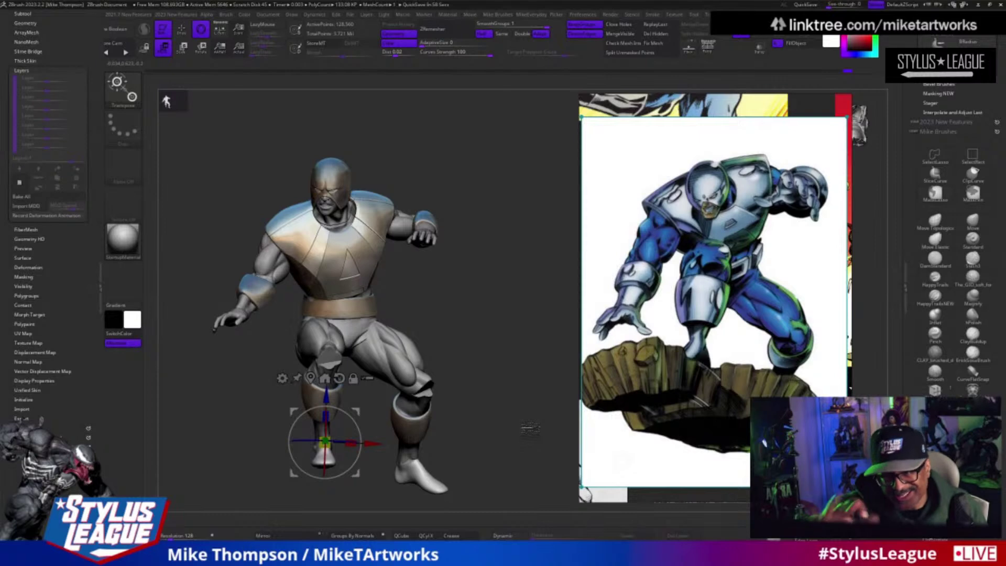
Step: Examine the posed legs and overall stance from several angles against the crouching comic reference
{"action": "left_click_drag", "start_coordinate": [485, 411], "coordinate": [512, 412]}
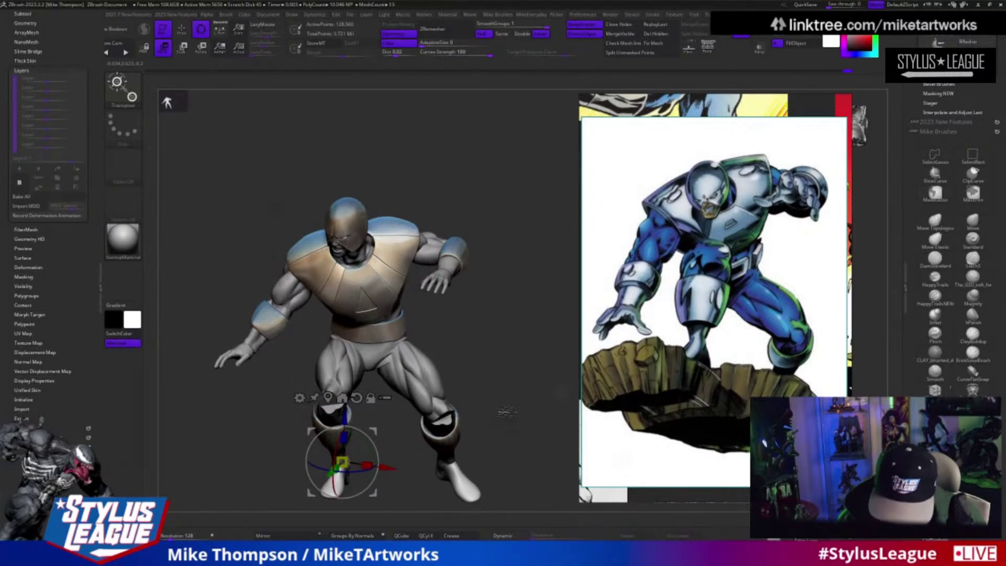
{"action": "left_click", "coordinate": [463, 483], "text": "alt"}
{"action": "key", "text": "q"}
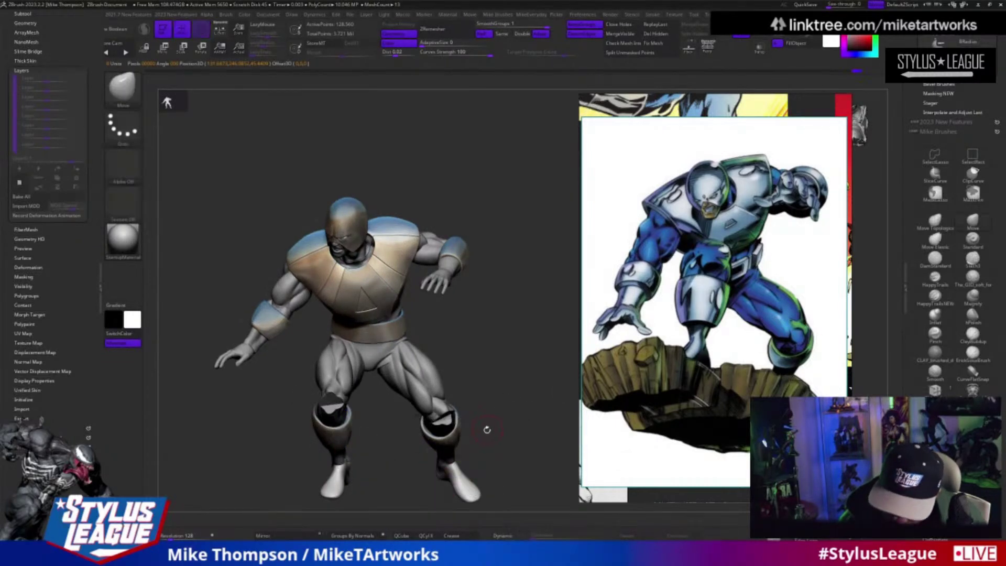
{"action": "left_click_drag", "start_coordinate": [510, 421], "coordinate": [460, 457]}
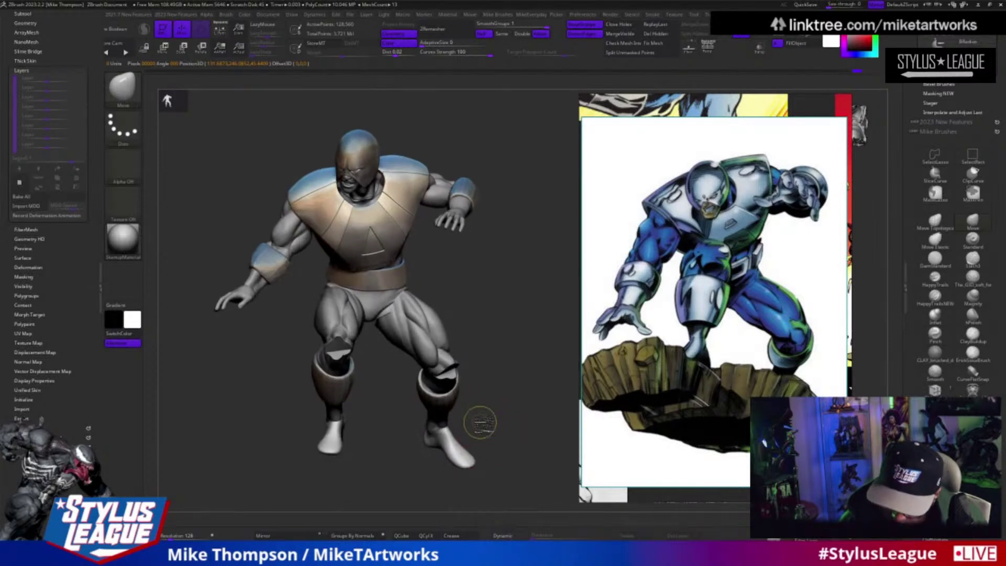
{"action": "left_click_drag", "start_coordinate": [530, 437], "coordinate": [528, 460]}
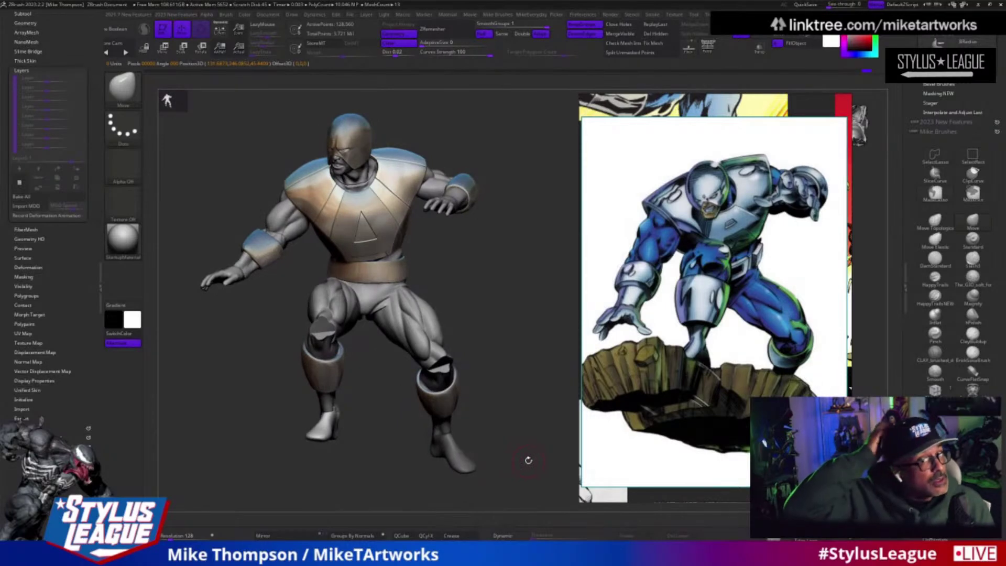
{"action": "mouse_move", "coordinate": [528, 460]}
{"action": "left_mouse_down"}
{"action": "mouse_move", "coordinate": [506, 442]}
{"action": "mouse_move", "coordinate": [525, 417]}
{"action": "left_mouse_up"}
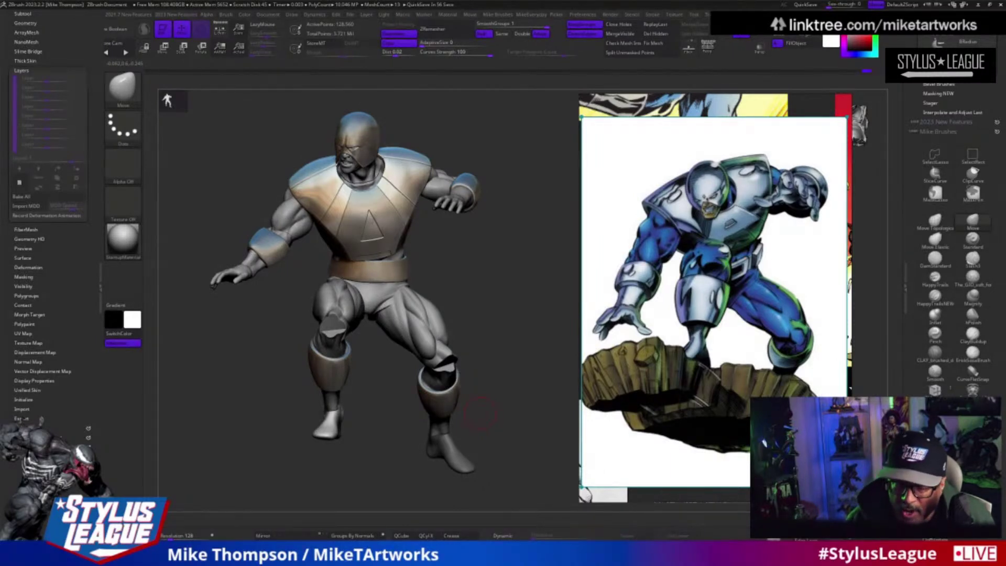
{"action": "left_click_drag", "start_coordinate": [513, 390], "coordinate": [524, 393]}
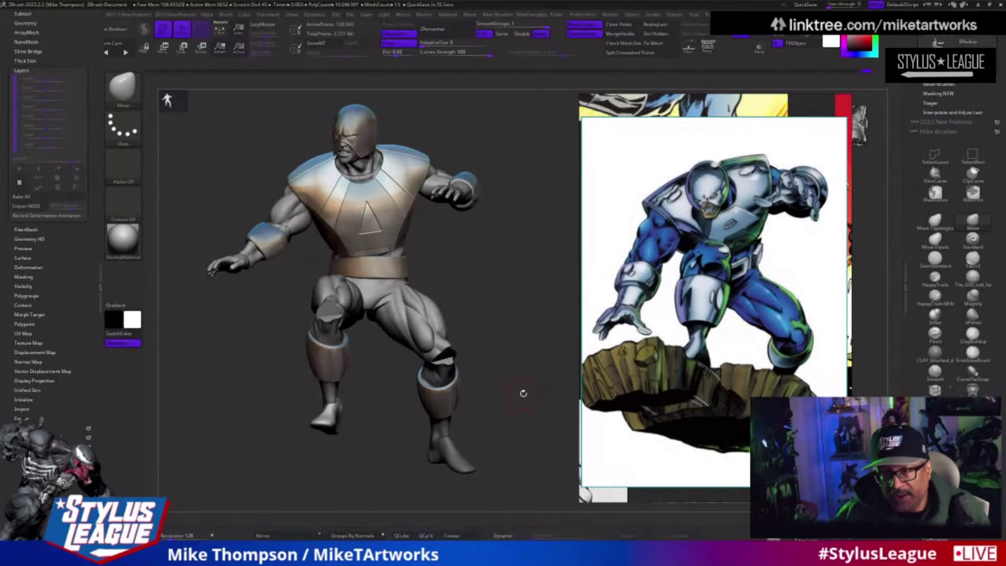
{"action": "left_click_drag", "start_coordinate": [523, 393], "coordinate": [456, 222]}
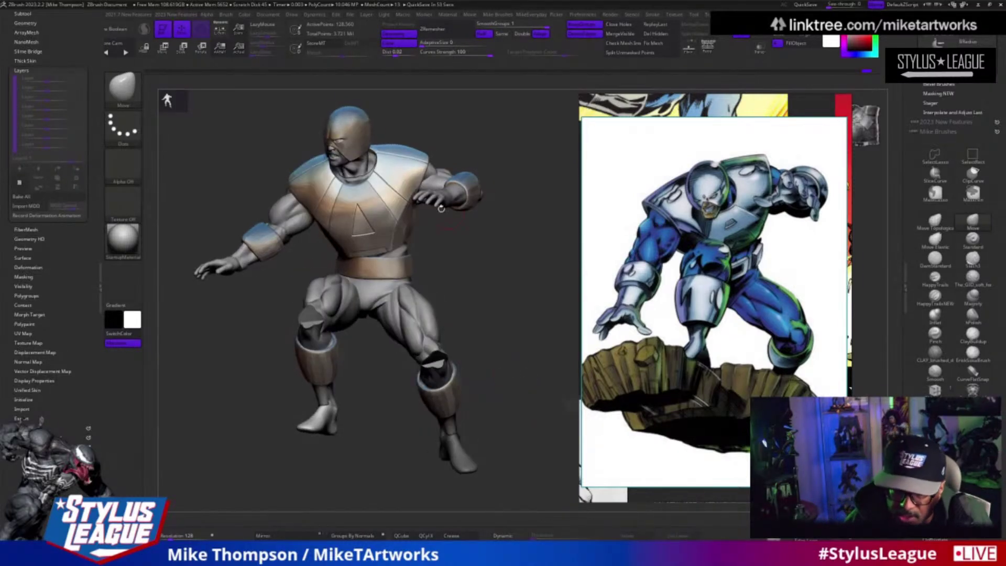
{"action": "mouse_move", "coordinate": [489, 262]}
{"action": "left_mouse_down"}
{"action": "mouse_move", "coordinate": [495, 249]}
{"action": "mouse_move", "coordinate": [485, 263]}
{"action": "left_mouse_up"}
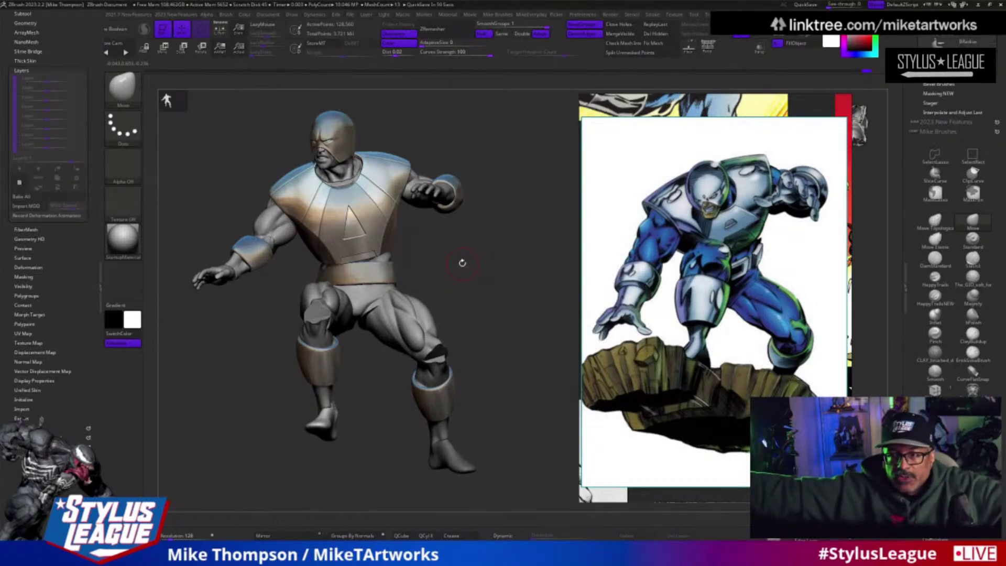
{"action": "left_click_drag", "start_coordinate": [515, 397], "coordinate": [541, 450]}
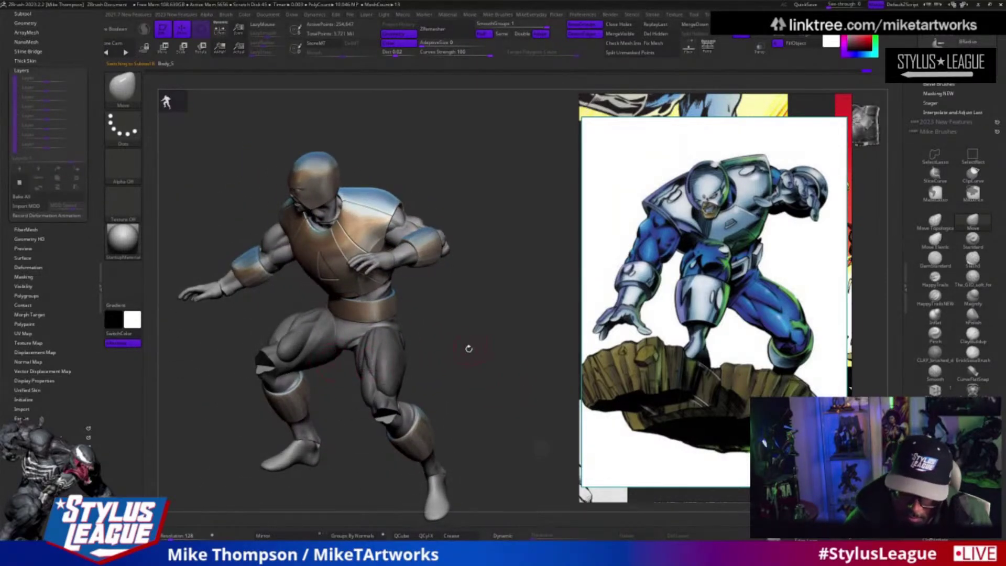
{"action": "left_click_drag", "start_coordinate": [474, 347], "coordinate": [469, 350]}
{"action": "left_click_drag", "start_coordinate": [486, 393], "coordinate": [483, 386]}
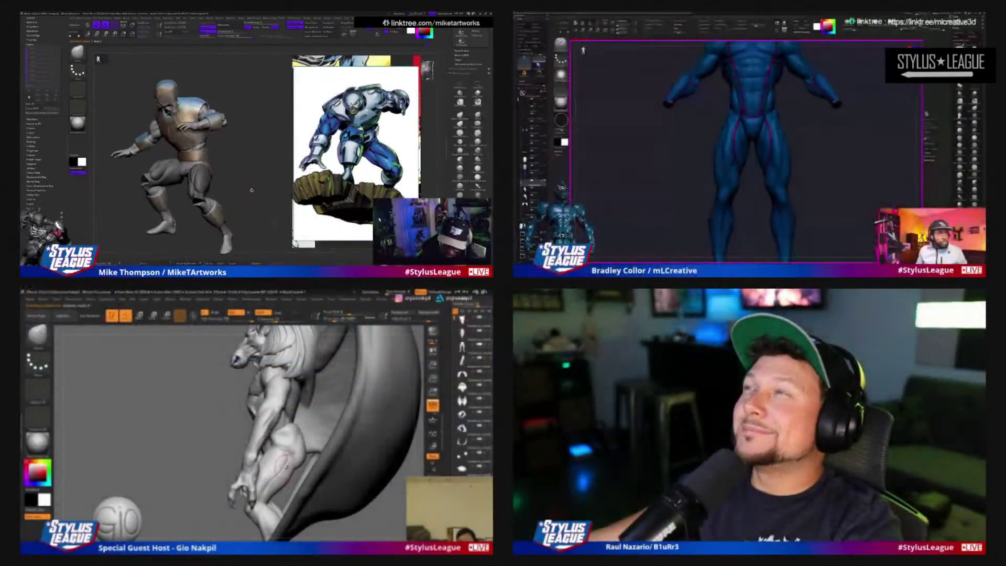
{"action": "left_click_drag", "start_coordinate": [249, 192], "coordinate": [254, 194]}
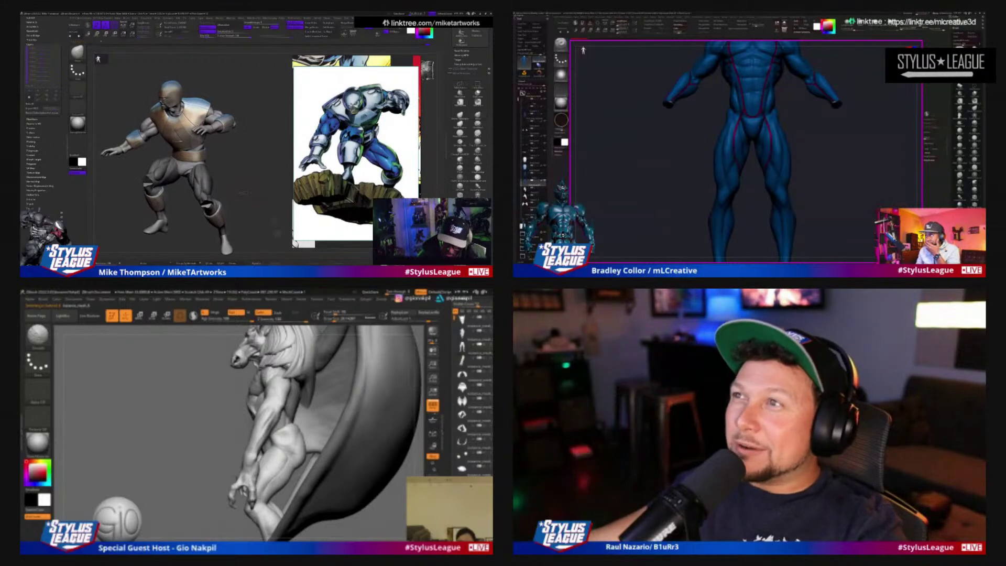
Step: Switch to the ClayBuildup brush on the winged gargoyle and select its arm subtool
{"action": "left_click_drag", "start_coordinate": [346, 492], "coordinate": [362, 496]}
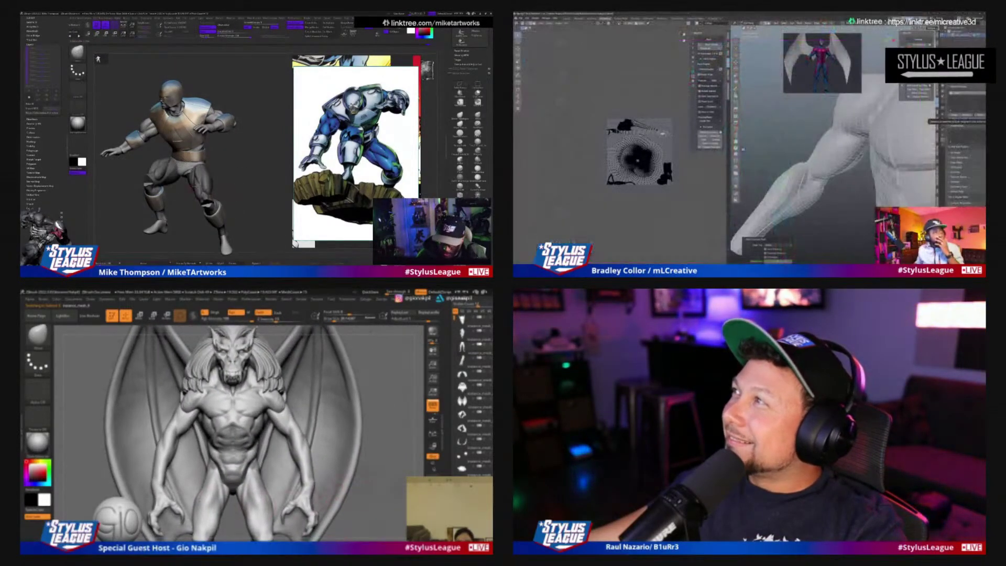
{"action": "left_click_drag", "start_coordinate": [230, 194], "coordinate": [241, 184]}
{"action": "key", "text": "b"}
{"action": "key", "text": "c"}
{"action": "key", "text": "b"}
{"action": "mouse_move", "coordinate": [361, 497]}
{"action": "left_mouse_down"}
{"action": "mouse_move", "coordinate": [352, 471]}
{"action": "mouse_move", "coordinate": [311, 483]}
{"action": "left_mouse_up"}
{"action": "key", "text": "s"}
{"action": "left_click", "coordinate": [320, 483], "text": "alt"}
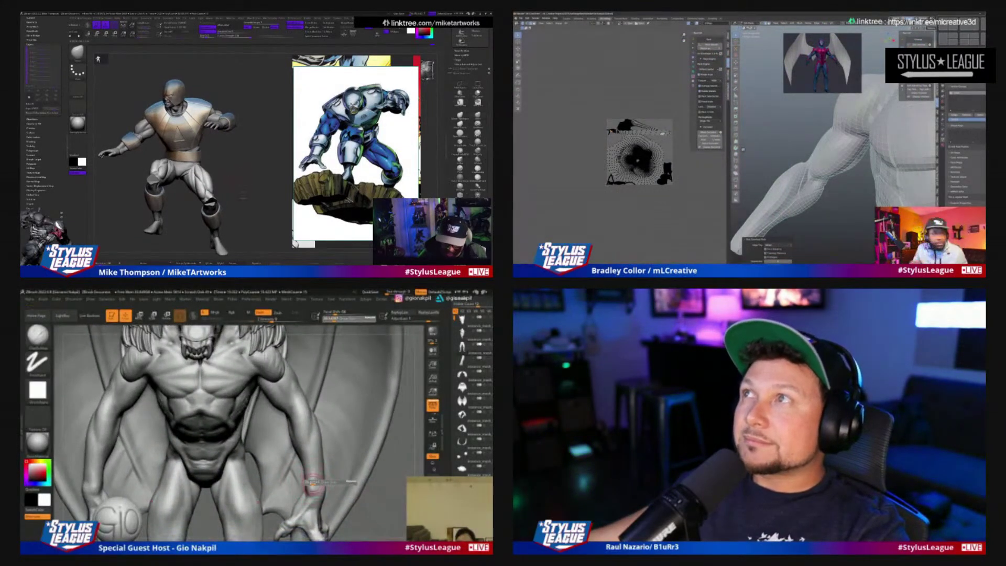
Step: Isolate the armored hero's thigh subtool, and inspect the winged character's UV layout alongside its body
{"action": "mouse_move", "coordinate": [235, 209]}
{"action": "left_mouse_down", "text": "ctrl"}
{"action": "mouse_move", "coordinate": [234, 185]}
{"action": "mouse_move", "coordinate": [181, 167]}
{"action": "mouse_move", "coordinate": [279, 214]}
{"action": "mouse_move", "coordinate": [265, 223]}
{"action": "left_mouse_up", "text": "ctrl"}
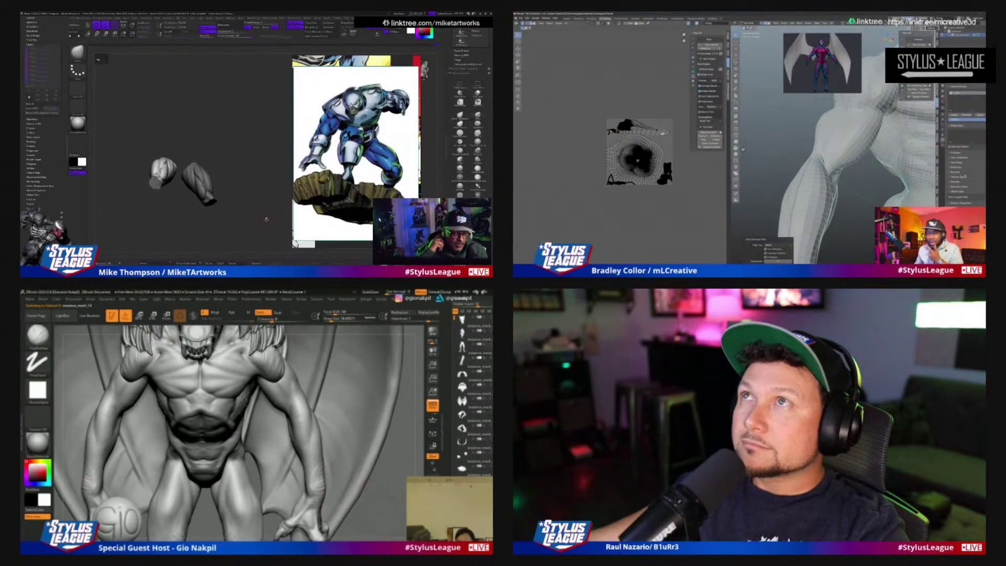
{"action": "left_click_drag", "start_coordinate": [385, 503], "coordinate": [318, 491]}
{"action": "scroll", "coordinate": [678, 197], "scroll_direction": "up", "scroll_amount": 6}
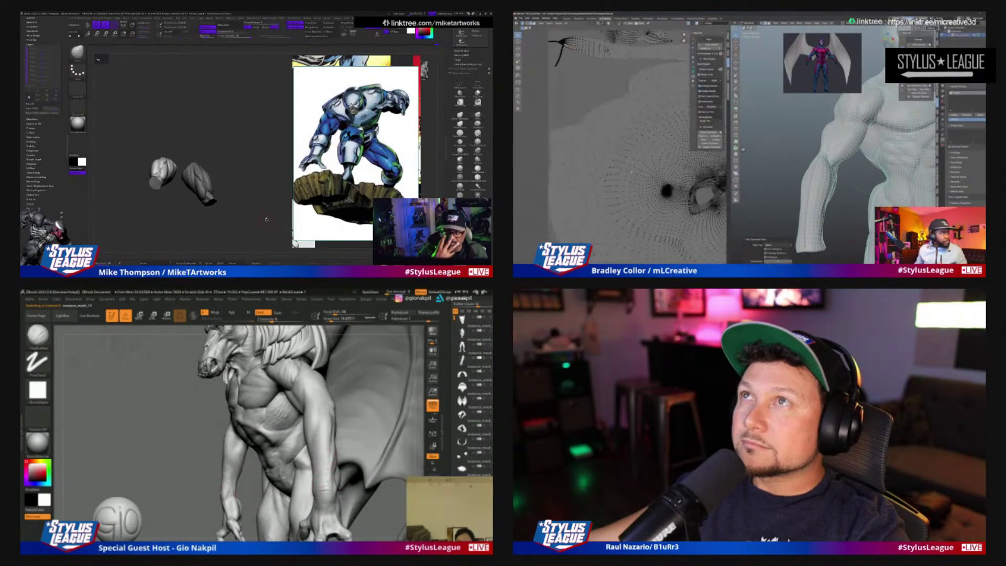
{"action": "left_click_drag", "start_coordinate": [181, 478], "coordinate": [112, 480]}
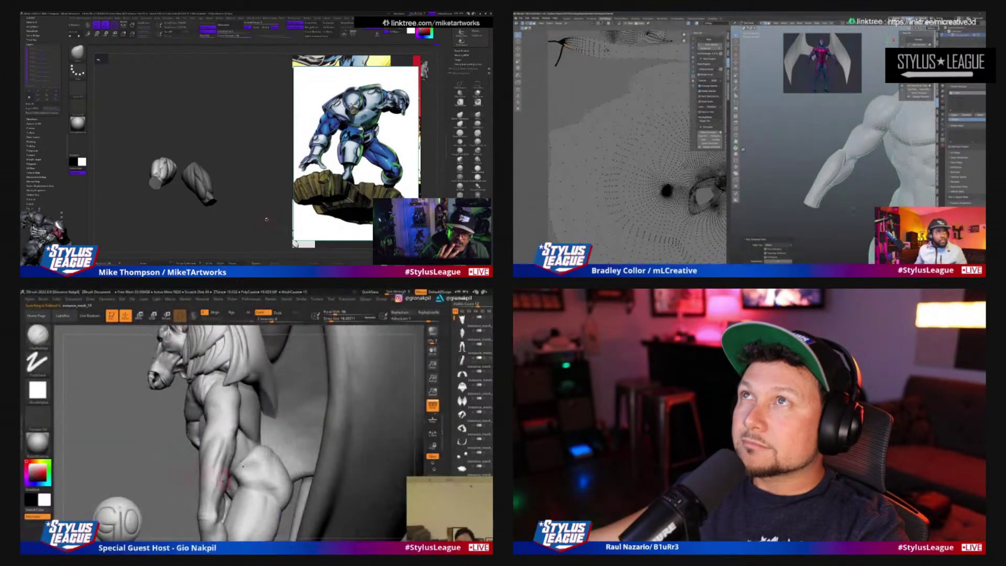
{"action": "scroll", "coordinate": [830, 213], "scroll_direction": "down", "scroll_amount": 4}
{"action": "scroll", "coordinate": [649, 142], "scroll_direction": "down", "scroll_amount": 10}
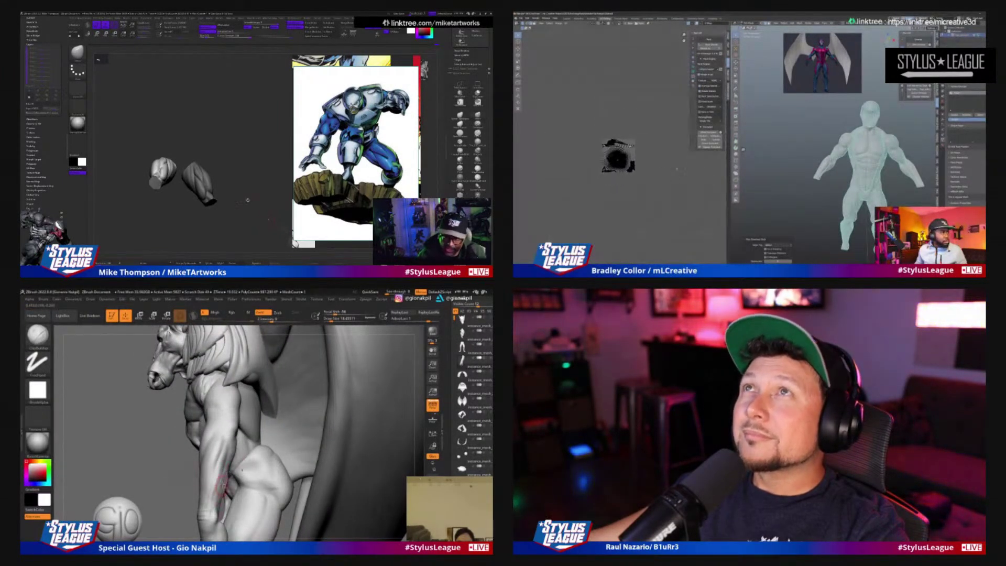
{"action": "scroll", "coordinate": [649, 142], "scroll_direction": "up", "scroll_amount": 6}
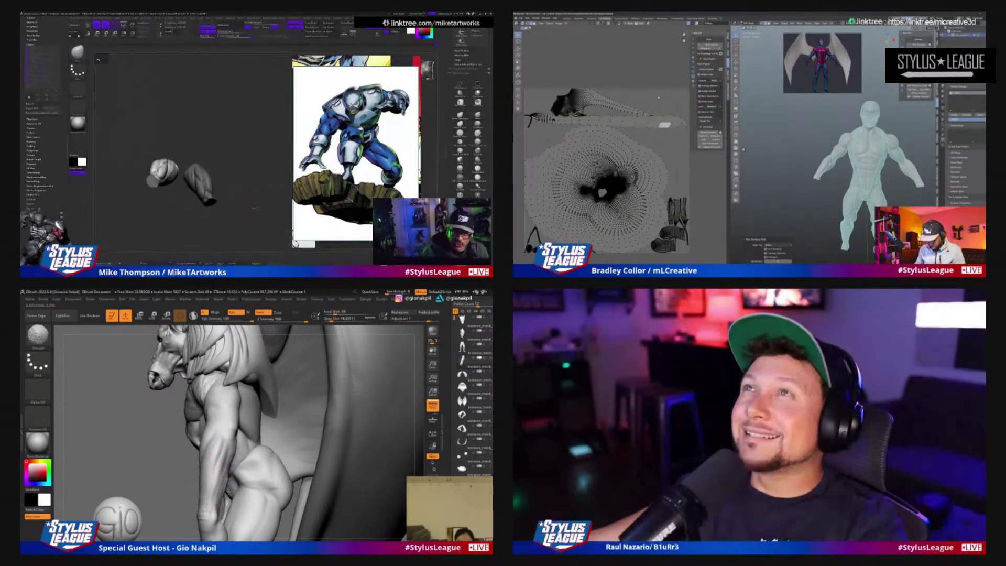
Step: Select part of the winged character's UV layout, and separate the cut-end polygroup on the hero's isolated thighs
{"action": "left_click", "coordinate": [647, 107]}
{"action": "left_click_drag", "start_coordinate": [253, 211], "coordinate": [268, 190]}
{"action": "left_click", "coordinate": [587, 96]}
{"action": "left_click", "coordinate": [261, 187], "text": "ctrl+shift"}
Step: Sculpt the gargoyle's upper arm with ClayBuildup strokes, and frame the whole winged figure from the front
{"action": "left_click_drag", "start_coordinate": [162, 433], "coordinate": [156, 475]}
{"action": "mouse_move", "coordinate": [228, 387]}
{"action": "left_mouse_down"}
{"action": "mouse_move", "coordinate": [206, 356]}
{"action": "mouse_move", "coordinate": [233, 421]}
{"action": "left_mouse_up"}
{"action": "key", "text": "ctrl+l"}
{"action": "mouse_move", "coordinate": [211, 357]}
{"action": "left_mouse_down"}
{"action": "mouse_move", "coordinate": [227, 376]}
{"action": "mouse_move", "coordinate": [222, 389]}
{"action": "mouse_move", "coordinate": [216, 376]}
{"action": "mouse_move", "coordinate": [227, 409]}
{"action": "mouse_move", "coordinate": [208, 411]}
{"action": "left_mouse_up"}
{"action": "left_click_drag", "start_coordinate": [134, 481], "coordinate": [131, 443], "text": "alt"}
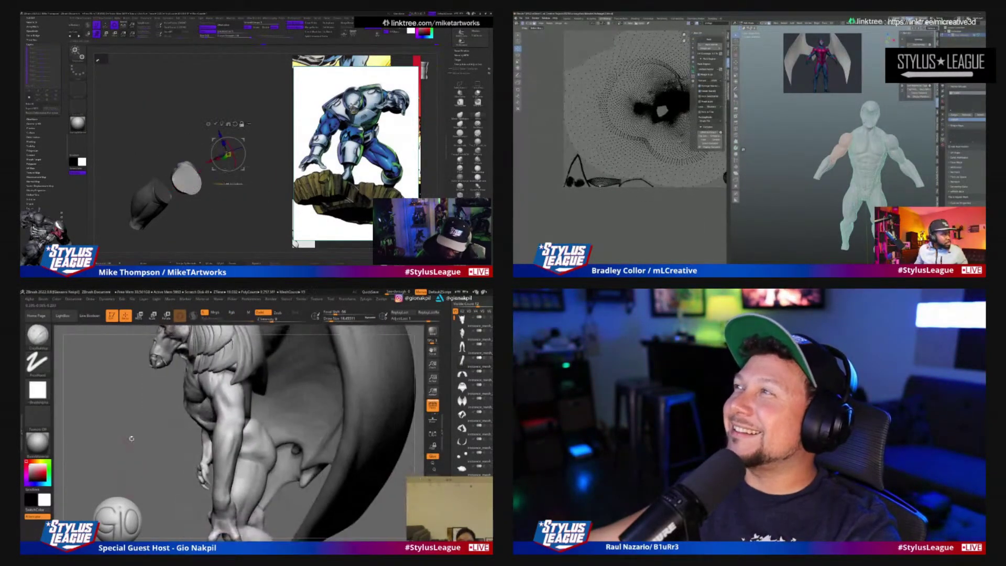
{"action": "left_click_drag", "start_coordinate": [372, 526], "coordinate": [341, 442]}
{"action": "key", "text": "f"}
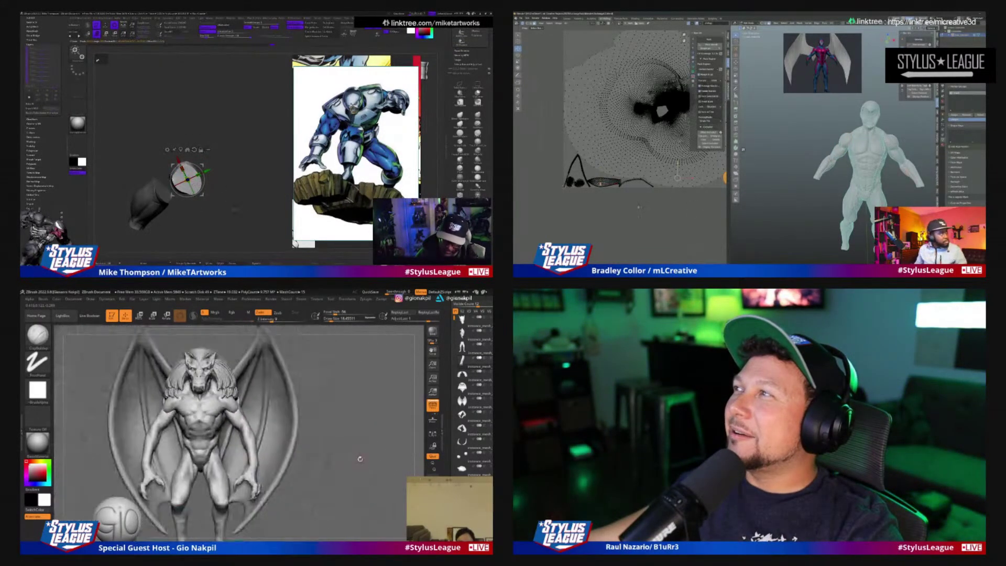
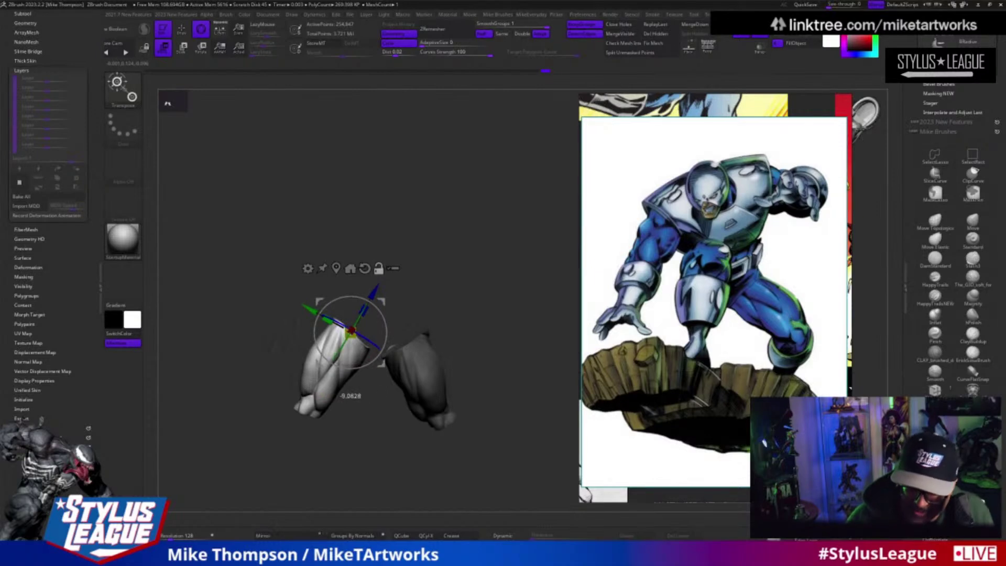
Step: Reposition the transform gizmo at the upper end of the unmasked thigh and adjust that thigh's placement
{"action": "key", "text": "q"}
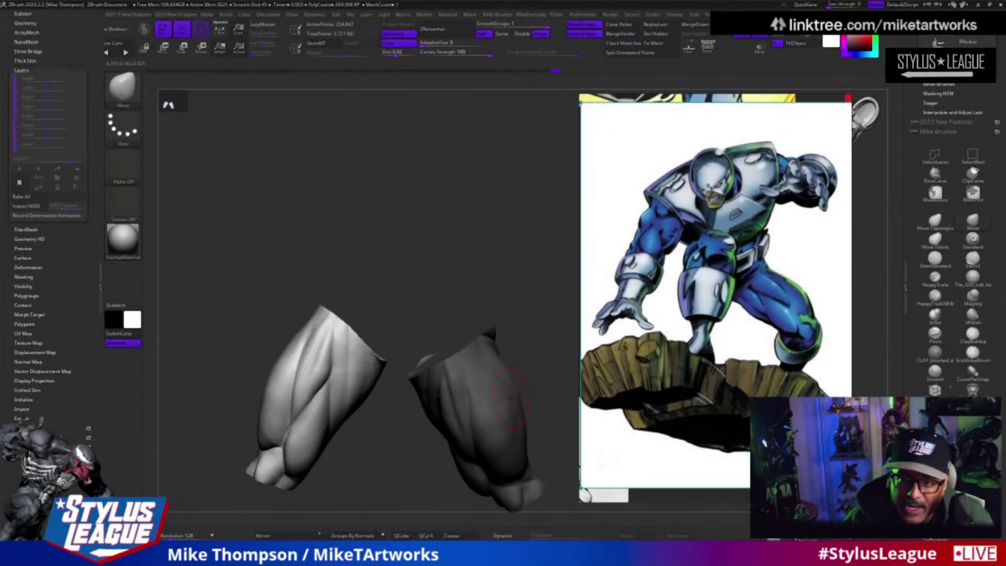
{"action": "mouse_move", "coordinate": [435, 461]}
{"action": "left_mouse_down"}
{"action": "mouse_move", "coordinate": [424, 483]}
{"action": "mouse_move", "coordinate": [417, 476]}
{"action": "mouse_move", "coordinate": [426, 485]}
{"action": "mouse_move", "coordinate": [440, 440]}
{"action": "left_mouse_up"}
{"action": "key", "text": "w"}
{"action": "left_click_drag", "start_coordinate": [431, 319], "coordinate": [427, 325], "text": "alt"}
{"action": "mouse_move", "coordinate": [436, 444]}
{"action": "left_mouse_down"}
{"action": "mouse_move", "coordinate": [429, 474]}
{"action": "mouse_move", "coordinate": [446, 469]}
{"action": "left_mouse_up"}
{"action": "key", "text": "q"}
{"action": "key", "text": "w"}
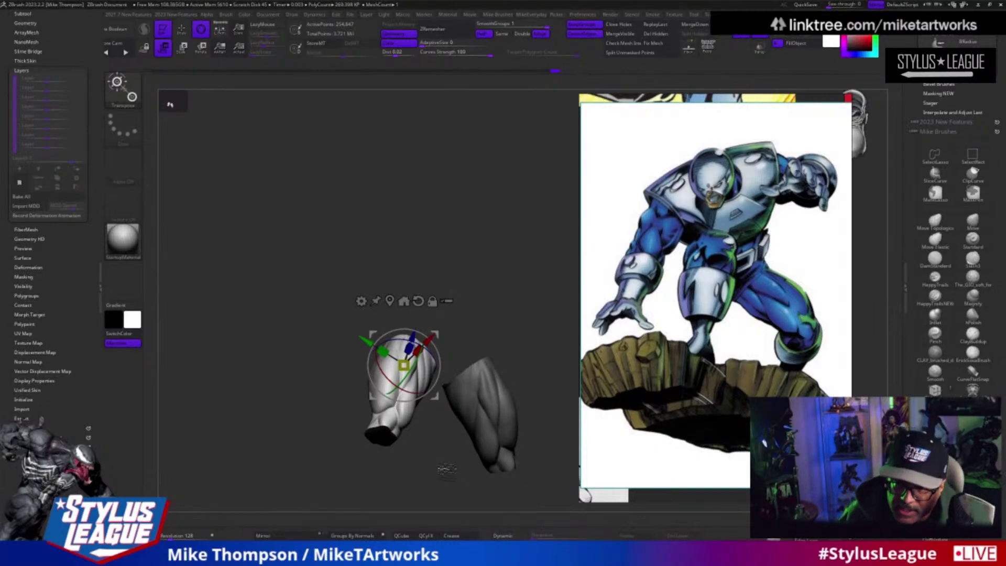
Step: Rotate the unmasked thigh slightly about its hip end and bring the whole figure back into view
{"action": "left_click_drag", "start_coordinate": [567, 302], "coordinate": [380, 337]}
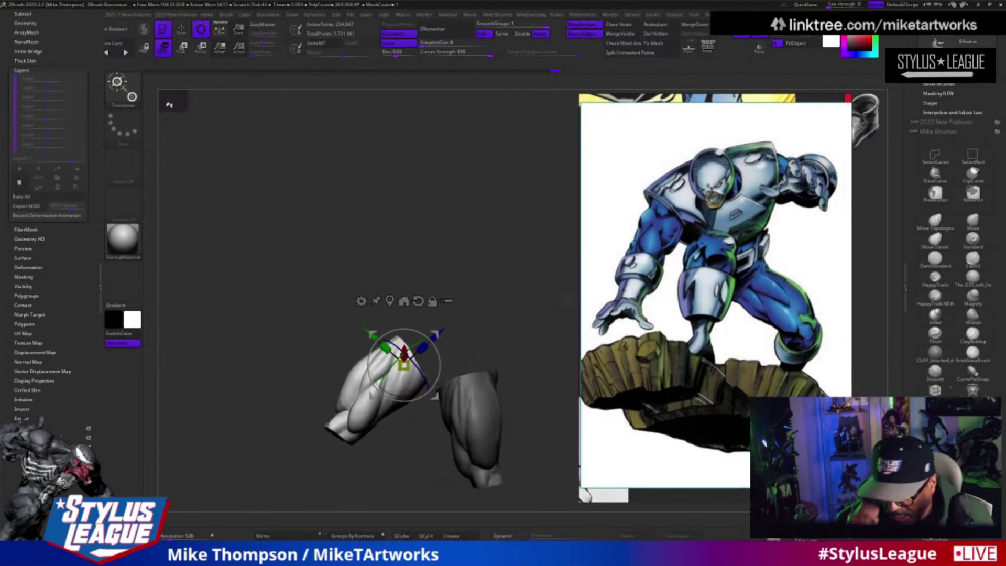
{"action": "left_click_drag", "start_coordinate": [380, 336], "coordinate": [367, 339]}
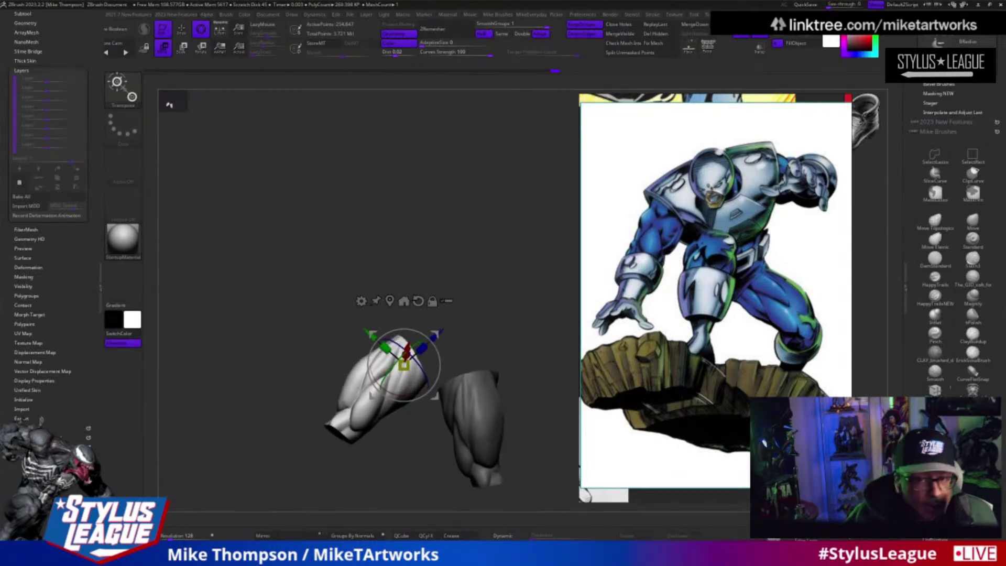
{"action": "left_click_drag", "start_coordinate": [367, 339], "coordinate": [286, 323]}
{"action": "left_click", "coordinate": [760, 34]}
Step: Select the rear leg's shin guard and place the transform gizmo on it
{"action": "mouse_move", "coordinate": [493, 424]}
{"action": "left_mouse_down"}
{"action": "mouse_move", "coordinate": [534, 394]}
{"action": "mouse_move", "coordinate": [535, 380]}
{"action": "mouse_move", "coordinate": [490, 435]}
{"action": "left_mouse_up"}
{"action": "left_click", "coordinate": [491, 438], "text": "alt"}
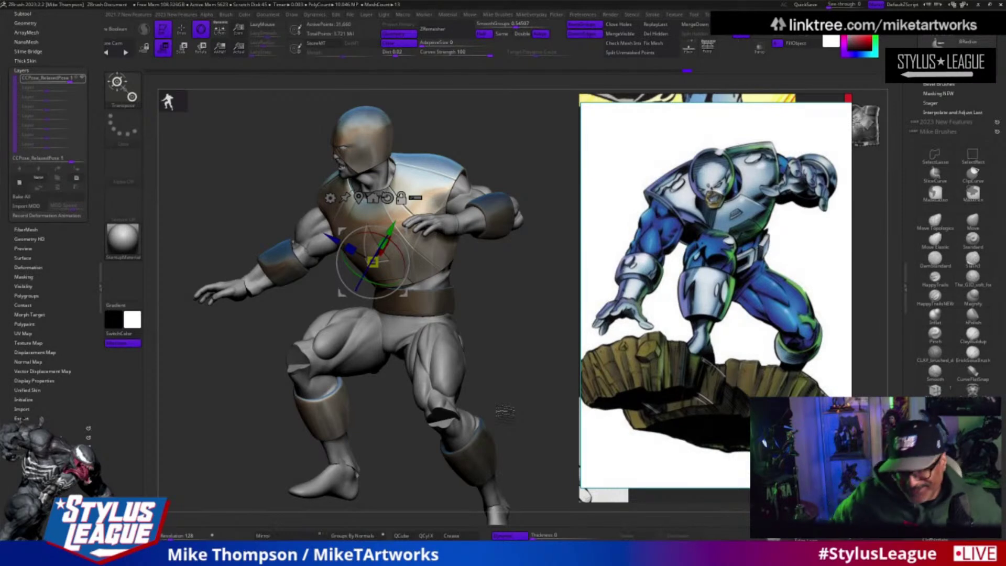
{"action": "left_click_drag", "start_coordinate": [236, 388], "coordinate": [268, 401]}
{"action": "left_click", "coordinate": [498, 450]}
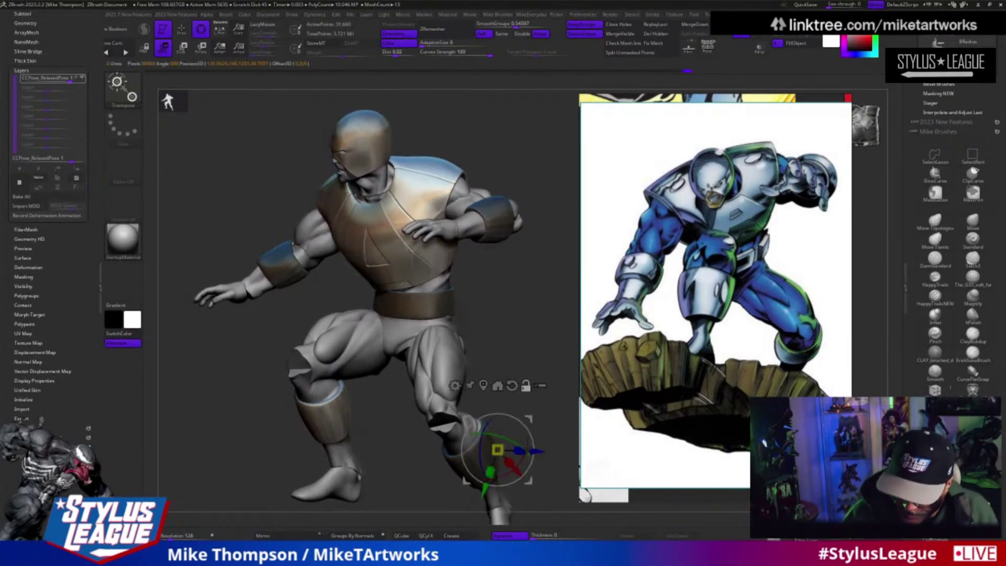
{"action": "key", "text": "q"}
{"action": "mouse_move", "coordinate": [529, 373]}
{"action": "left_mouse_down"}
{"action": "mouse_move", "coordinate": [535, 348]}
{"action": "mouse_move", "coordinate": [542, 365]}
{"action": "mouse_move", "coordinate": [541, 354]}
{"action": "left_mouse_up"}
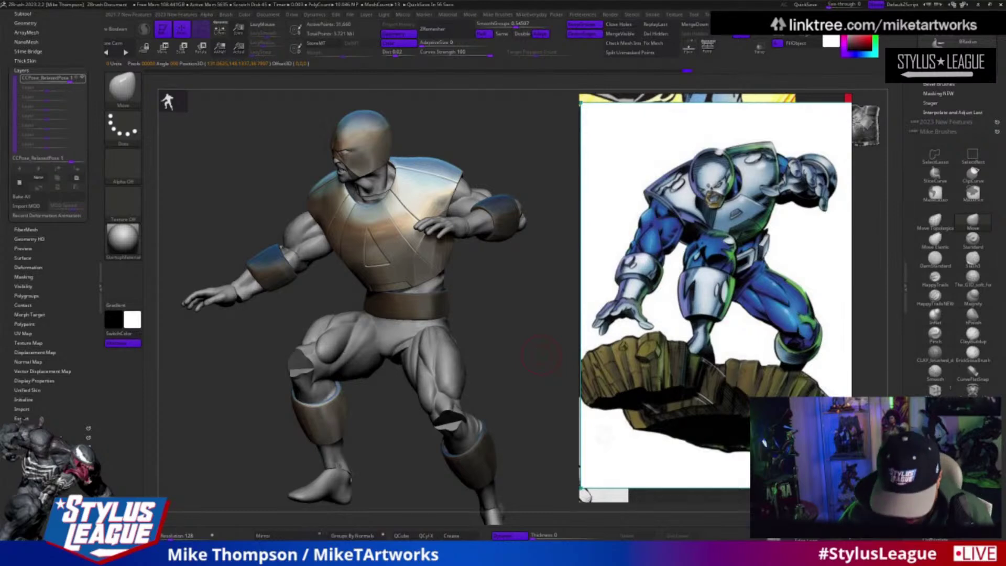
Step: Select the thigh pieces and rotate the bent front leg about its hip to match the crouch in the reference
{"action": "key", "text": "w"}
{"action": "left_click", "coordinate": [362, 337], "text": "alt"}
{"action": "left_click_drag", "start_coordinate": [521, 339], "coordinate": [519, 411]}
{"action": "left_click_drag", "start_coordinate": [384, 372], "coordinate": [392, 367]}
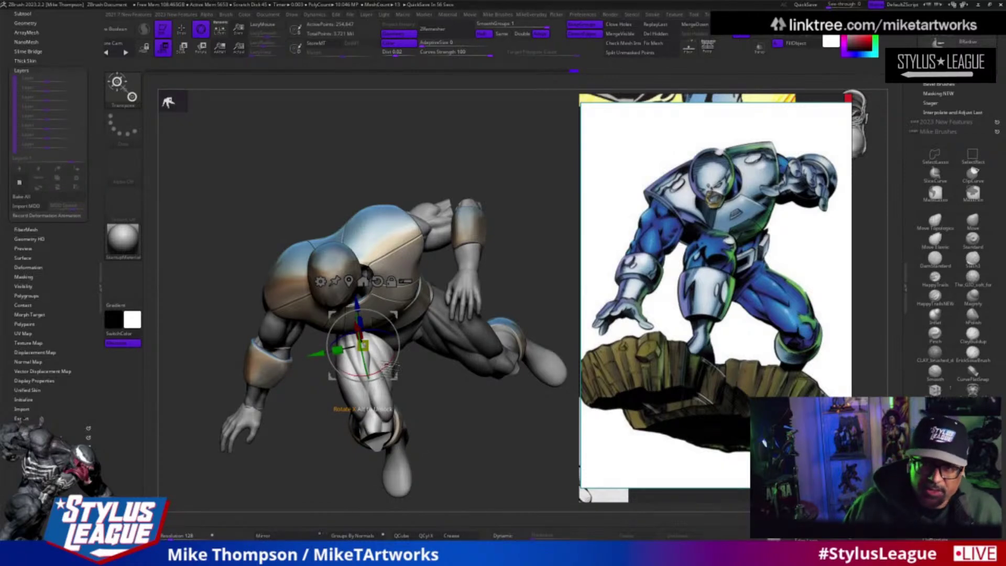
{"action": "left_click_drag", "start_coordinate": [604, 510], "coordinate": [496, 483]}
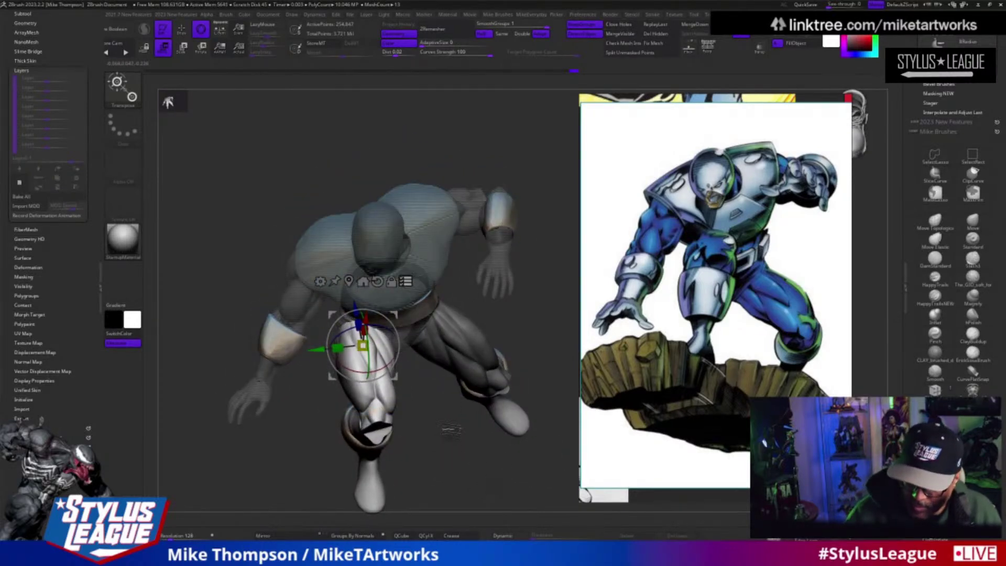
{"action": "left_click_drag", "start_coordinate": [366, 409], "coordinate": [587, 357]}
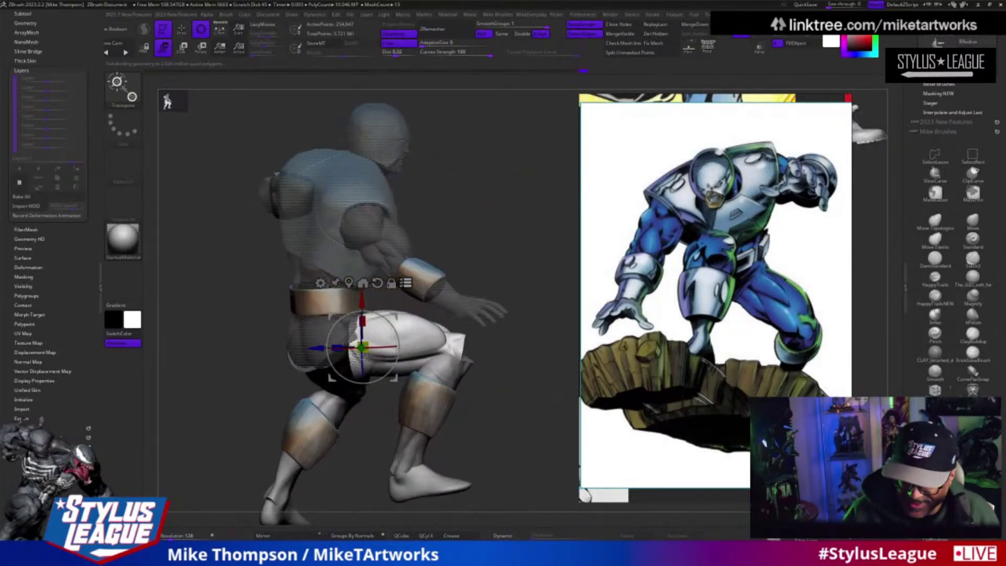
Step: Shift the whole front leg slightly back toward the pelvis and adjust its rotation about the hip
{"action": "left_click_drag", "start_coordinate": [523, 425], "coordinate": [532, 428]}
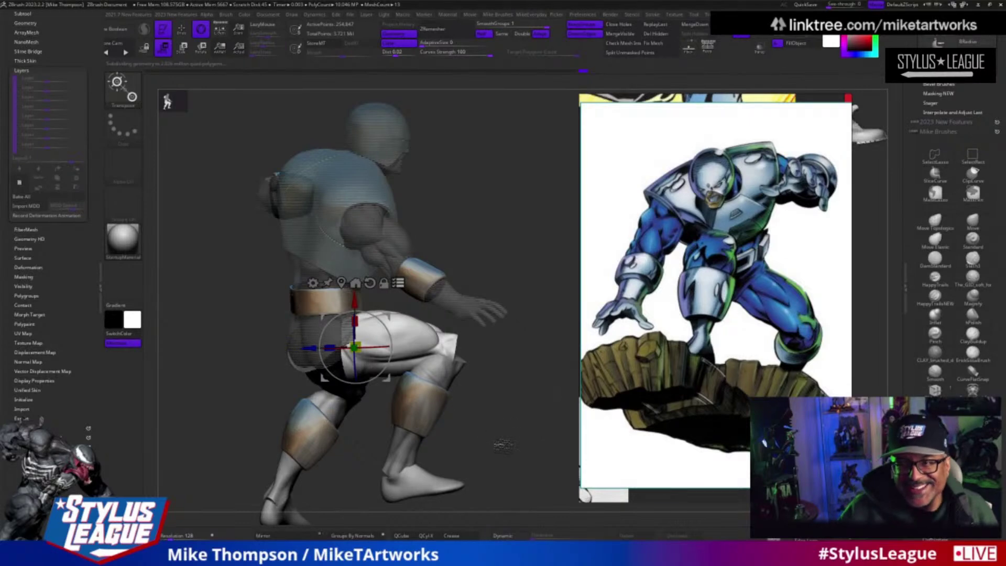
{"action": "left_click_drag", "start_coordinate": [522, 446], "coordinate": [511, 395]}
{"action": "left_click_drag", "start_coordinate": [386, 330], "coordinate": [388, 351]}
{"action": "left_click_drag", "start_coordinate": [524, 288], "coordinate": [542, 346]}
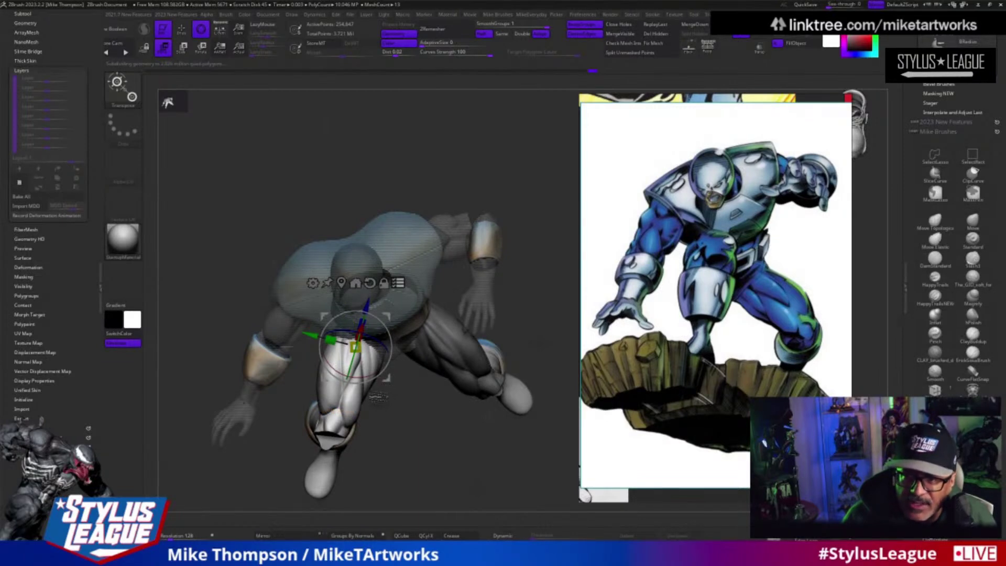
{"action": "left_click_drag", "start_coordinate": [381, 374], "coordinate": [370, 378]}
Step: Move the front leg further back into the hip and rotate it by about 1.58 degrees
{"action": "left_click_drag", "start_coordinate": [494, 464], "coordinate": [519, 356]}
{"action": "left_click_drag", "start_coordinate": [518, 407], "coordinate": [427, 378]}
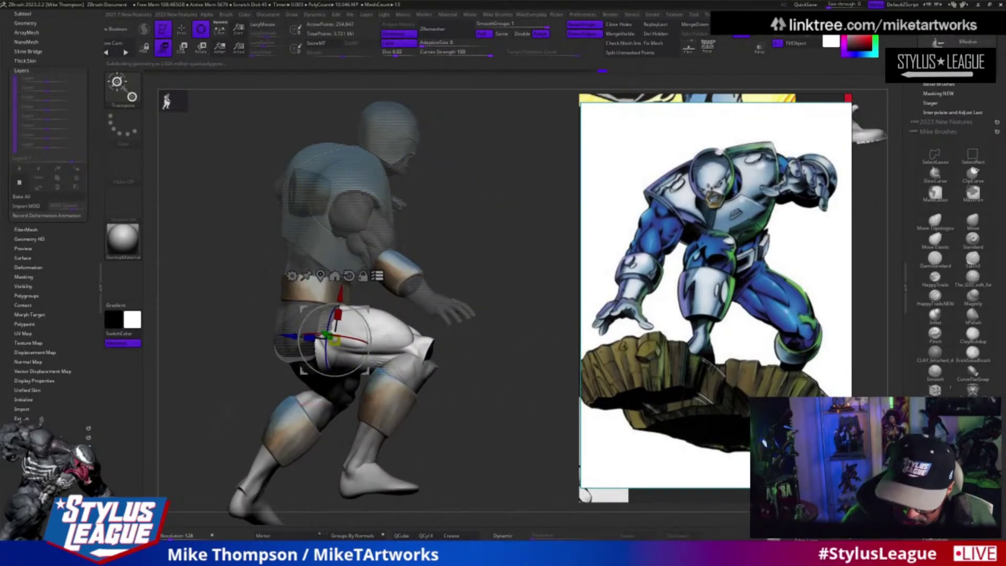
{"action": "left_click_drag", "start_coordinate": [472, 408], "coordinate": [534, 313]}
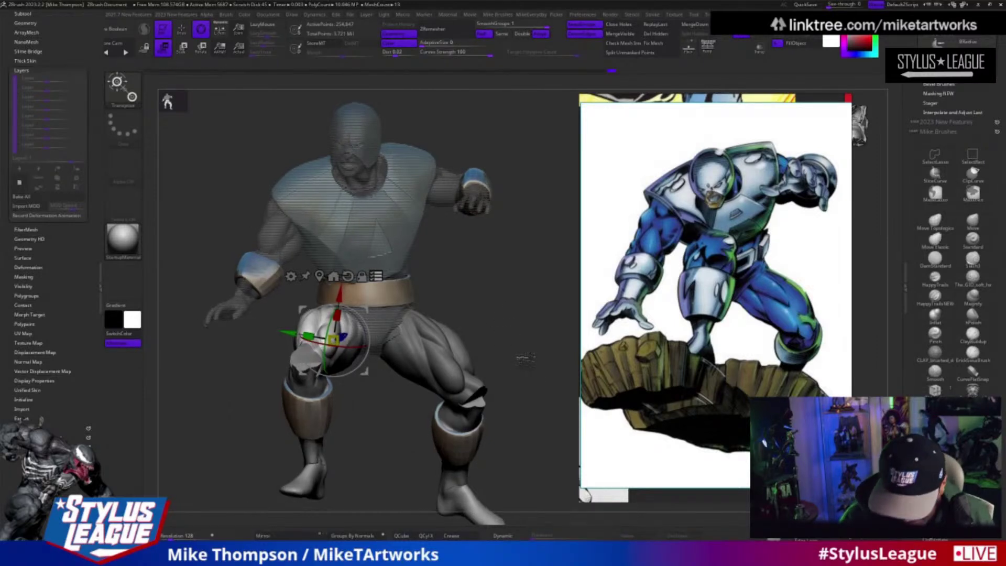
{"action": "left_click_drag", "start_coordinate": [360, 326], "coordinate": [362, 327]}
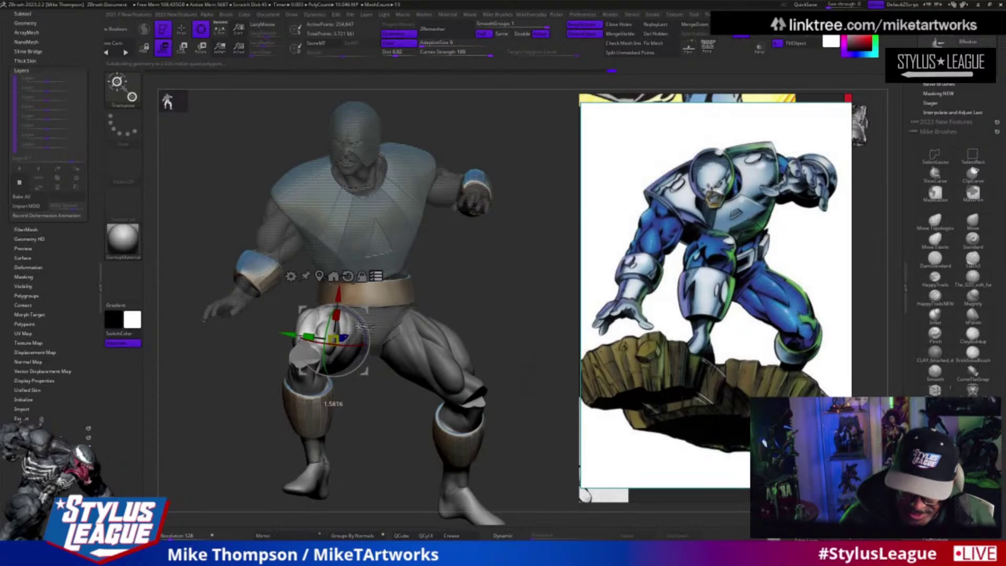
{"action": "left_click_drag", "start_coordinate": [519, 385], "coordinate": [524, 401]}
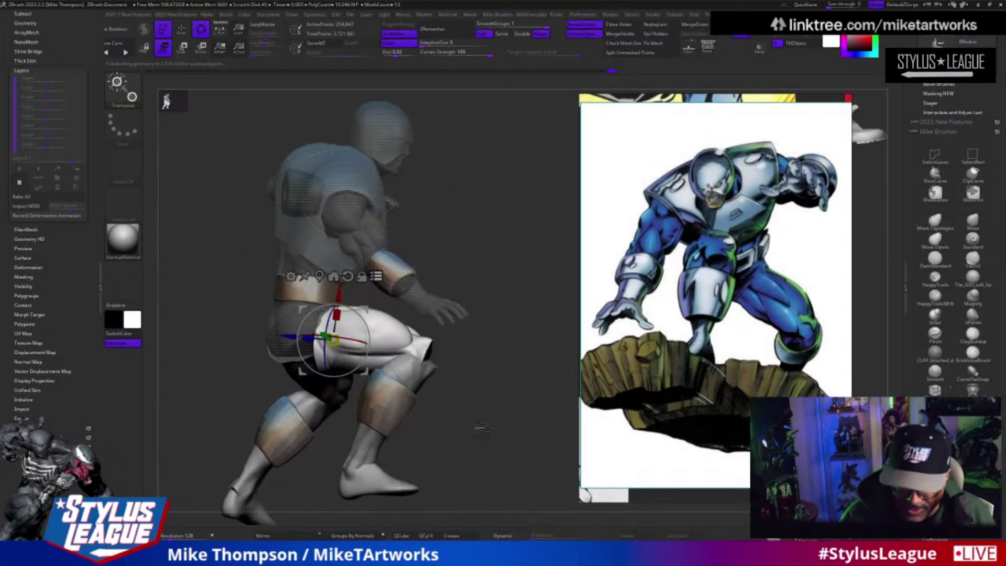
Step: Select the feet, place the gizmo on the front foot's ankle and rotate that foot beneath its shin
{"action": "left_click", "coordinate": [251, 498], "text": "alt"}
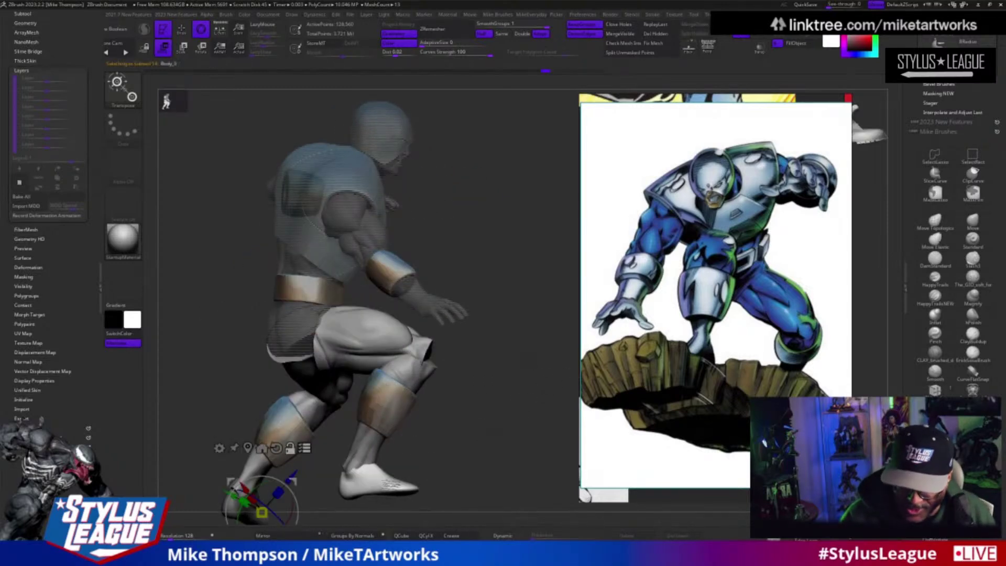
{"action": "left_click_drag", "start_coordinate": [470, 441], "coordinate": [471, 383], "text": "alt"}
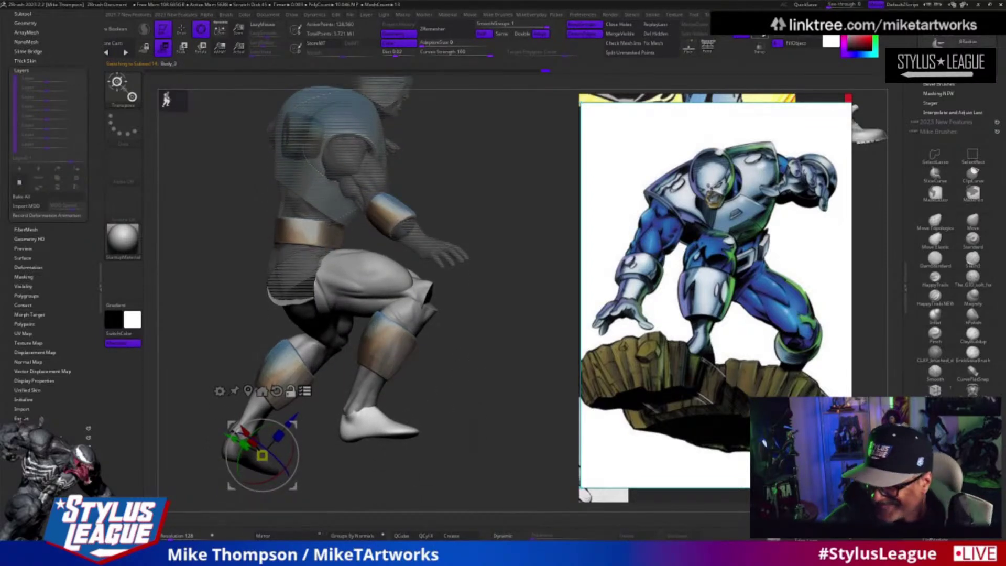
{"action": "left_click_drag", "start_coordinate": [414, 415], "coordinate": [510, 409]}
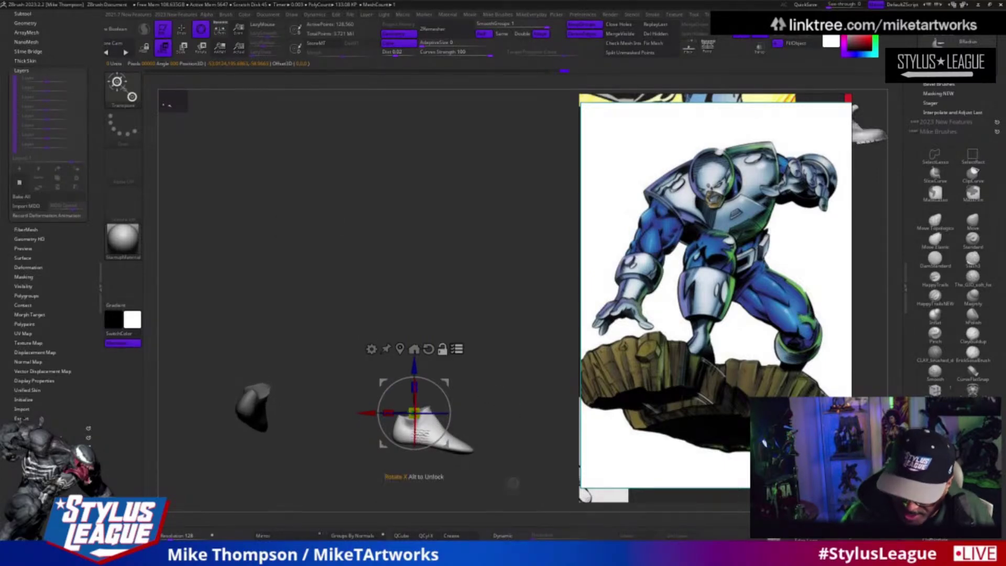
{"action": "left_click_drag", "start_coordinate": [448, 443], "coordinate": [522, 449]}
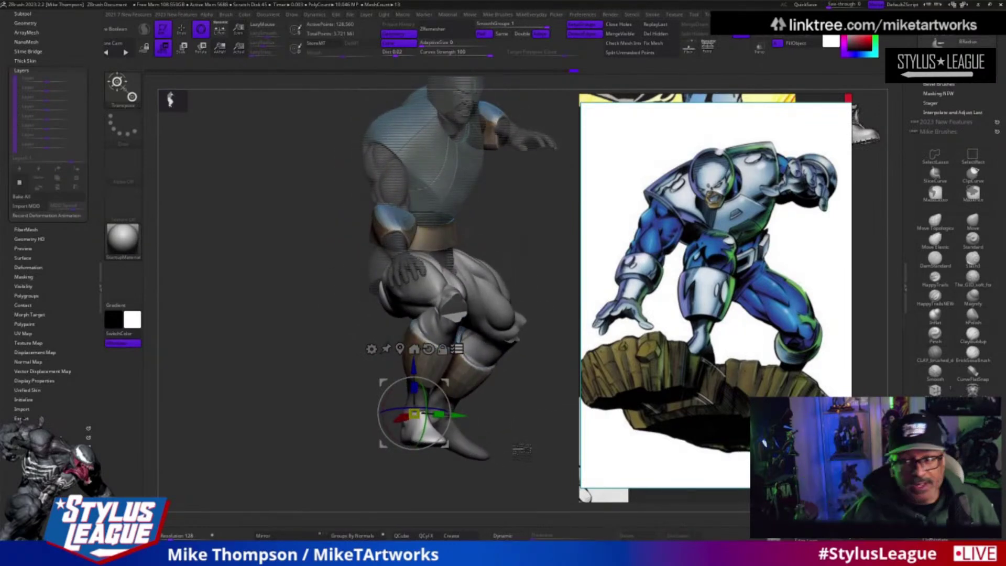
{"action": "left_click_drag", "start_coordinate": [523, 485], "coordinate": [511, 450]}
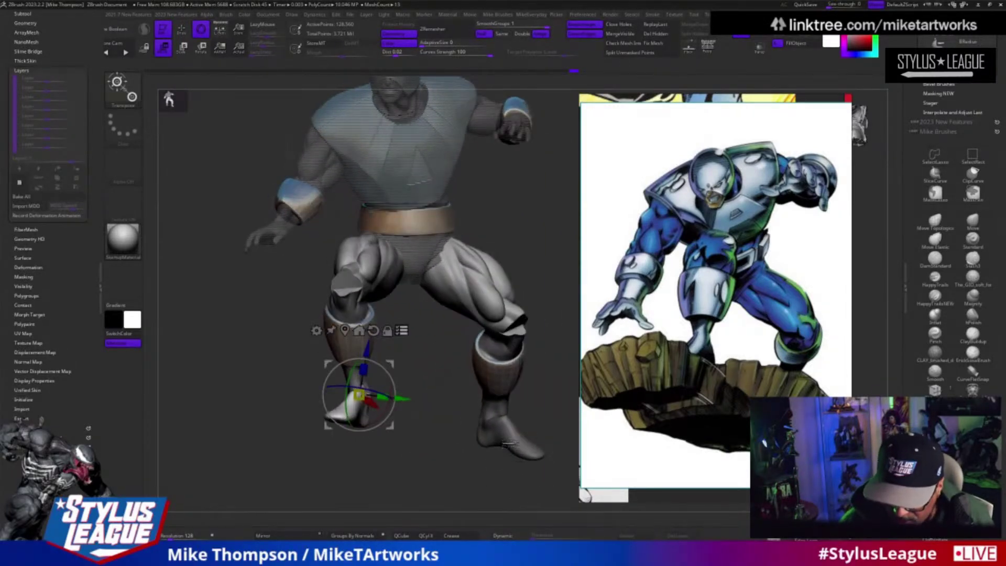
{"action": "left_click_drag", "start_coordinate": [386, 417], "coordinate": [389, 382]}
{"action": "key", "text": "ctrl+z"}
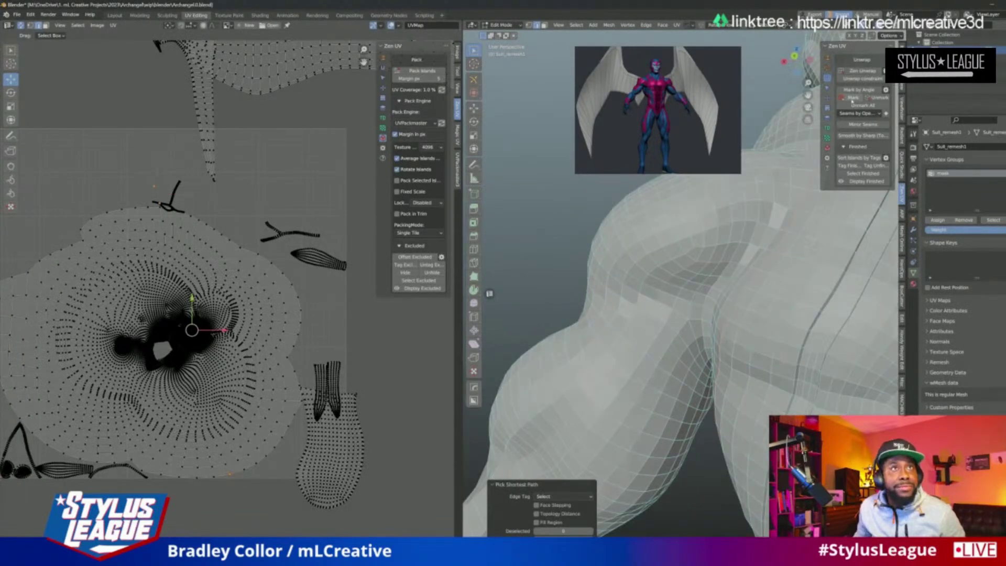
Step: In Blender, mark the selected edge path on the suit mesh as a seam and unwrap the whole mesh with Zen Unwrap's Conformal method
{"action": "left_click", "coordinate": [853, 99]}
{"action": "middle_click_drag", "start_coordinate": [817, 209], "coordinate": [800, 292]}
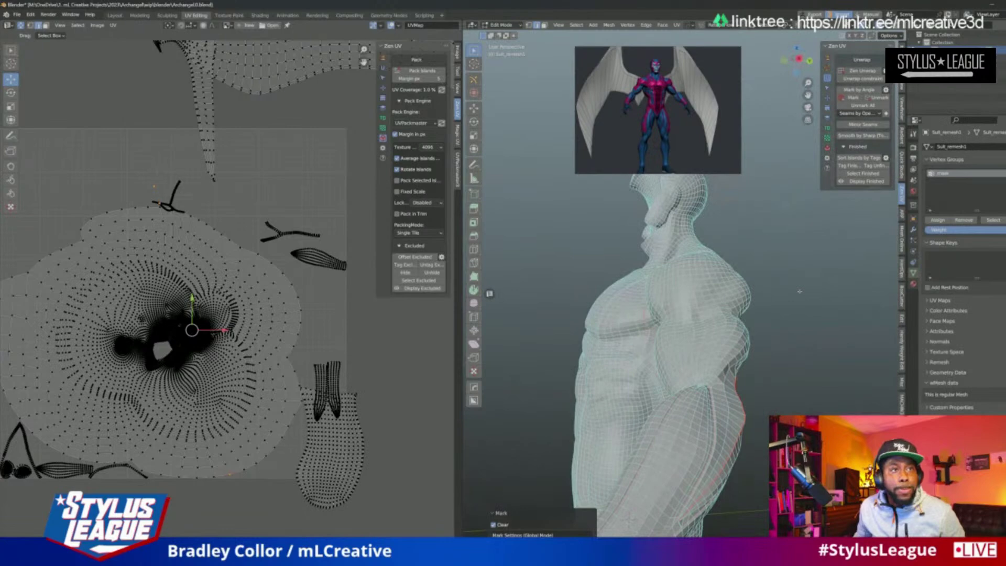
{"action": "middle_click_drag", "start_coordinate": [808, 327], "coordinate": [836, 142]}
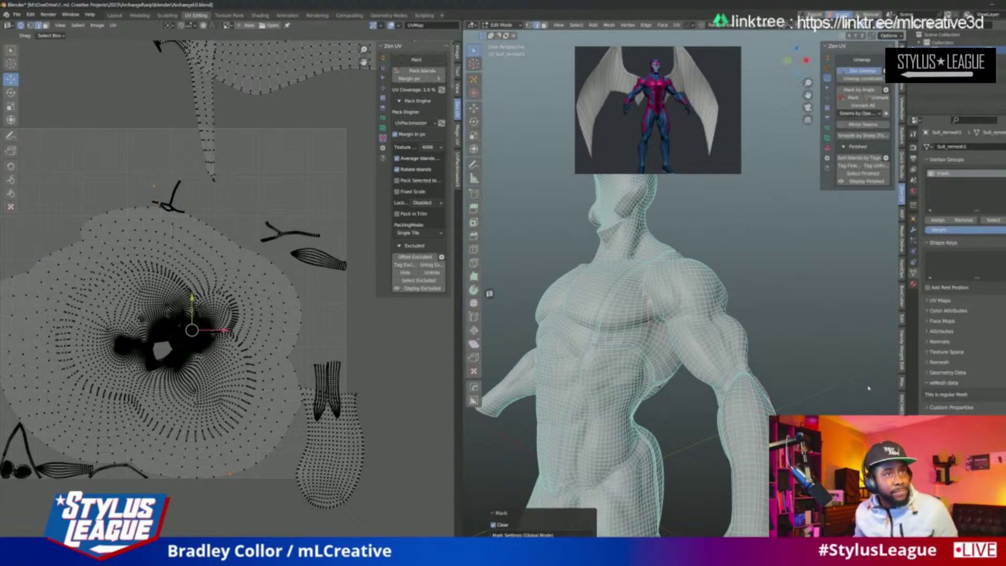
{"action": "scroll", "coordinate": [860, 379], "scroll_direction": "up", "scroll_amount": 1}
{"action": "middle_click_drag", "start_coordinate": [841, 357], "coordinate": [825, 355]}
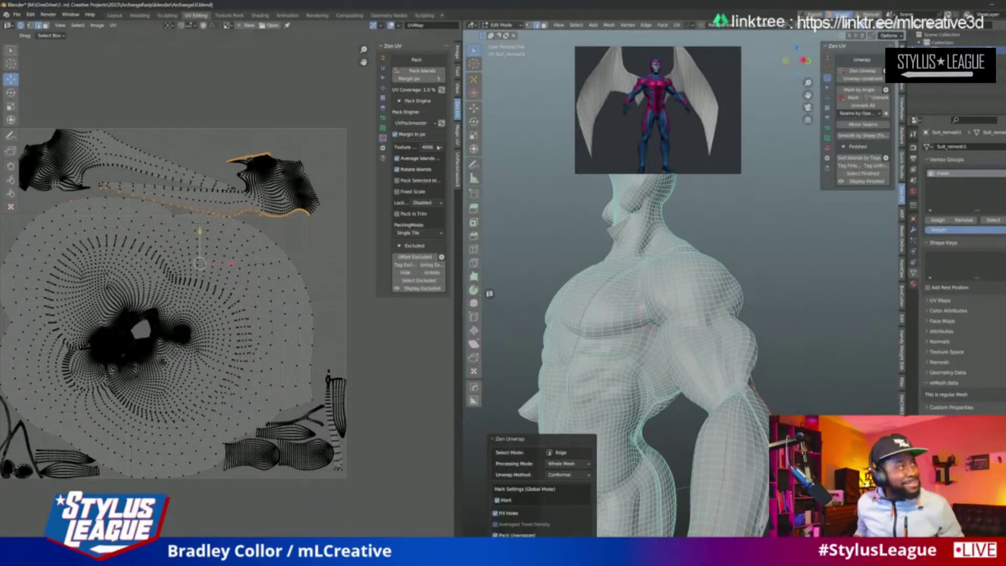
{"action": "middle_click_drag", "start_coordinate": [784, 277], "coordinate": [713, 278]}
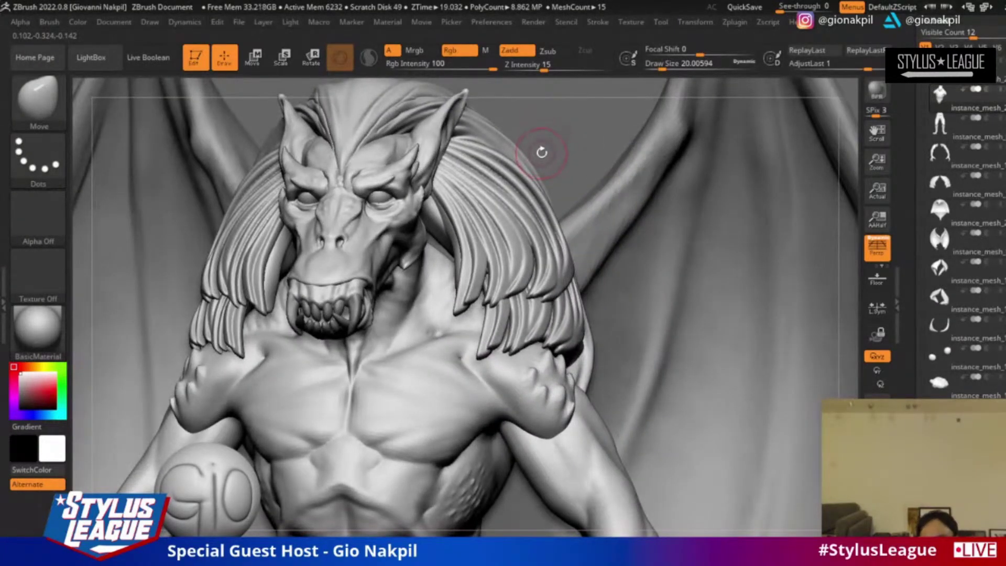
Step: In ZBrush, choose the ClayBuildup brush for the gargoyle's torso and set its draw size to about 7.5
{"action": "key", "text": "b"}
{"action": "key", "text": "c"}
{"action": "key", "text": "b"}
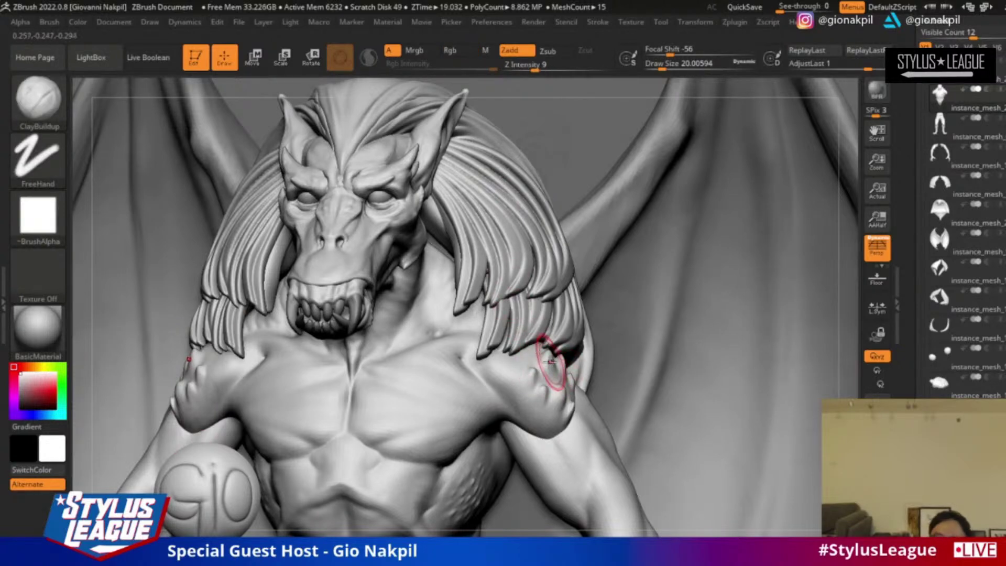
{"action": "key", "text": "s"}
{"action": "left_click_drag", "start_coordinate": [534, 371], "coordinate": [528, 371]}
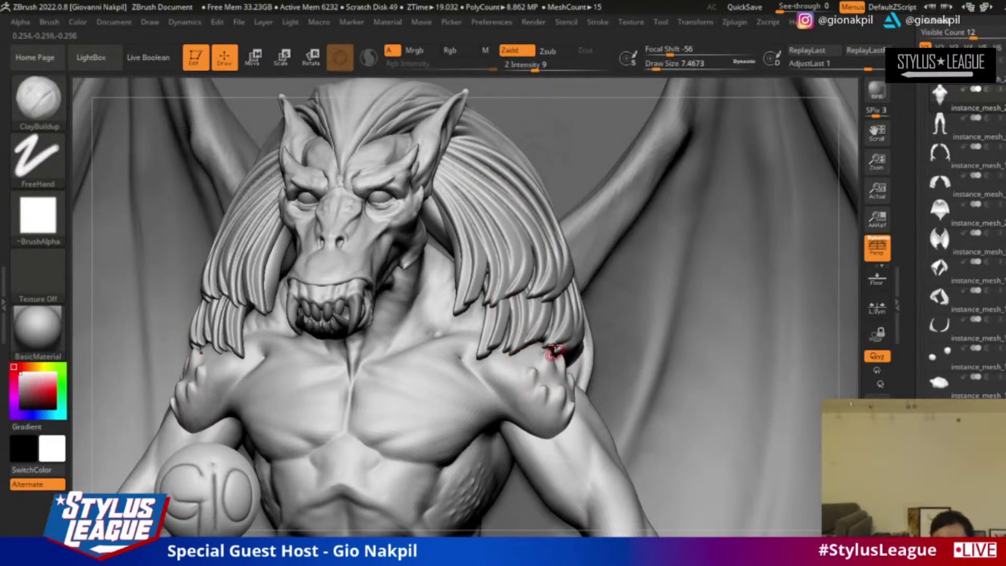
Step: Lower the torso's subdivision level and smooth away the bumps on the gargoyle's shoulder
{"action": "mouse_move", "coordinate": [597, 162]}
{"action": "left_mouse_down"}
{"action": "mouse_move", "coordinate": [640, 135]}
{"action": "mouse_move", "coordinate": [537, 343]}
{"action": "left_mouse_up"}
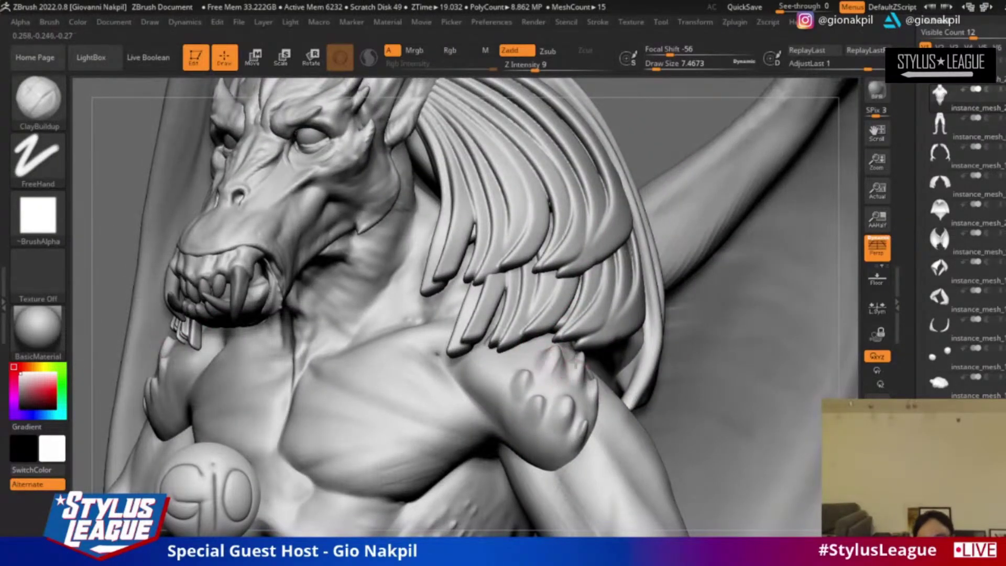
{"action": "key", "text": "shift+d"}
{"action": "key", "text": "shift+d"}
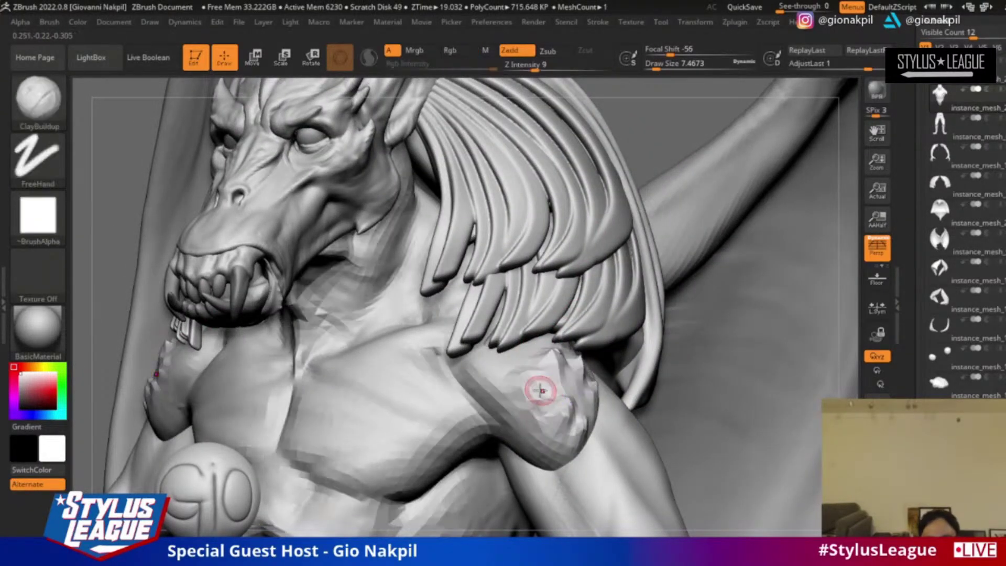
{"action": "mouse_move", "coordinate": [546, 366]}
{"action": "left_mouse_down", "text": "shift"}
{"action": "mouse_move", "coordinate": [539, 375]}
{"action": "mouse_move", "coordinate": [579, 421]}
{"action": "mouse_move", "coordinate": [583, 381]}
{"action": "mouse_move", "coordinate": [573, 395]}
{"action": "left_mouse_up", "text": "shift"}
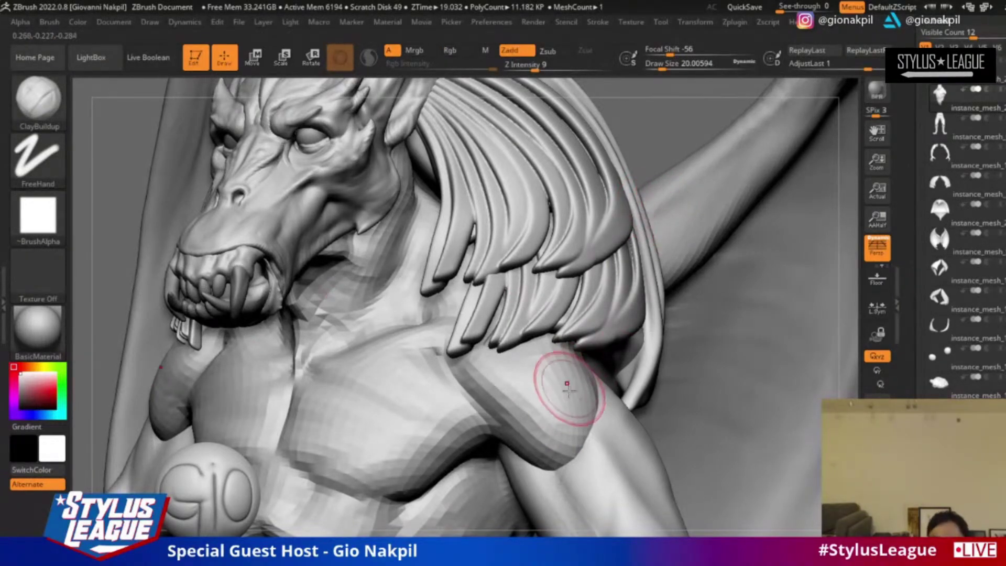
Step: Set the draw size to about 12.9 and smooth the remaining bumps on the shoulder at rising subdivision levels
{"action": "key", "text": "s"}
{"action": "left_click_drag", "start_coordinate": [559, 407], "coordinate": [555, 407]}
{"action": "key", "text": "shift"}
{"action": "mouse_move", "coordinate": [516, 377]}
{"action": "left_mouse_down", "text": "shift"}
{"action": "mouse_move", "coordinate": [534, 414]}
{"action": "mouse_move", "coordinate": [553, 367]}
{"action": "mouse_move", "coordinate": [574, 437]}
{"action": "left_mouse_up", "text": "shift"}
{"action": "left_click_drag", "start_coordinate": [585, 376], "coordinate": [576, 439], "text": "shift"}
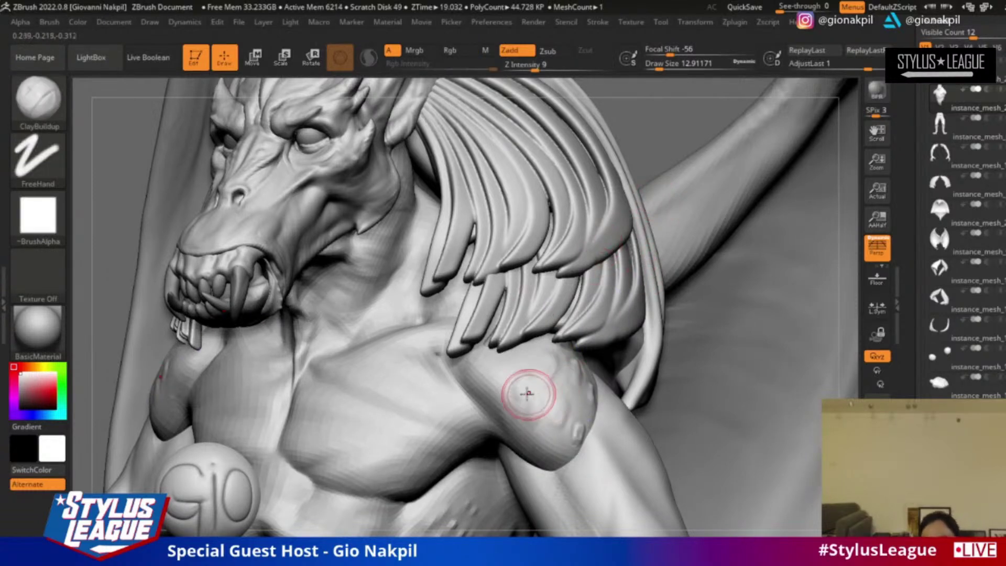
{"action": "key", "text": "shift"}
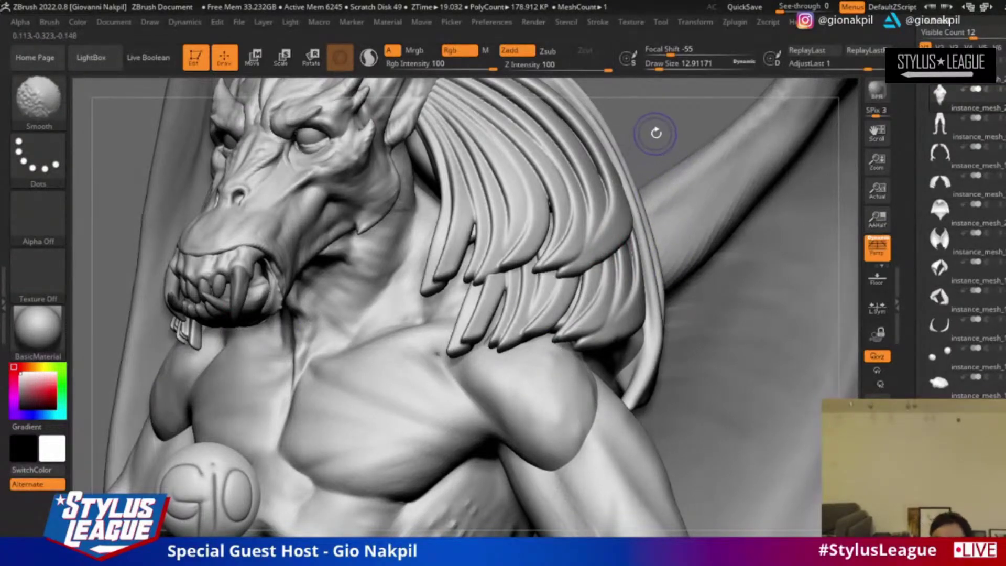
{"action": "left_click_drag", "start_coordinate": [654, 134], "coordinate": [657, 142], "text": "shift"}
{"action": "left_click_drag", "start_coordinate": [851, 275], "coordinate": [783, 234]}
{"action": "left_click_drag", "start_coordinate": [757, 272], "coordinate": [773, 287]}
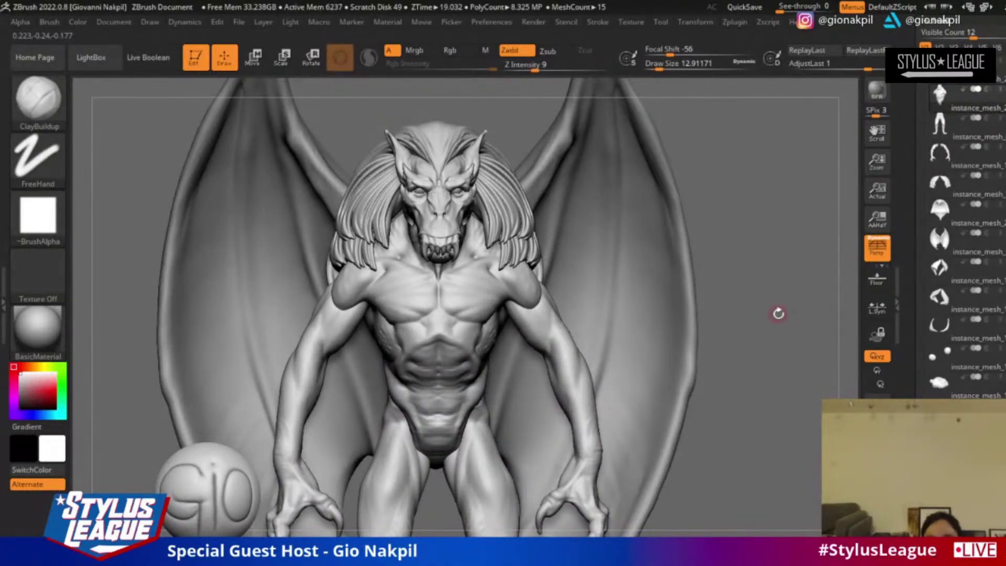
Step: Set the draw size to about 17, then build up and smooth the gargoyle's shoulder muscles with ClayBuildup
{"action": "left_click_drag", "start_coordinate": [774, 314], "coordinate": [772, 290]}
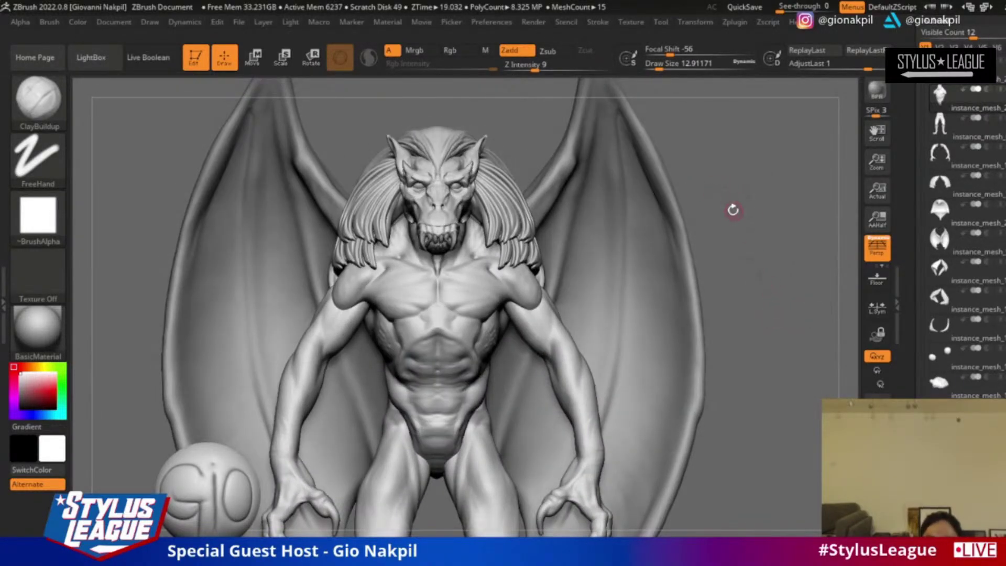
{"action": "scroll", "coordinate": [524, 278], "scroll_direction": "up", "scroll_amount": 3}
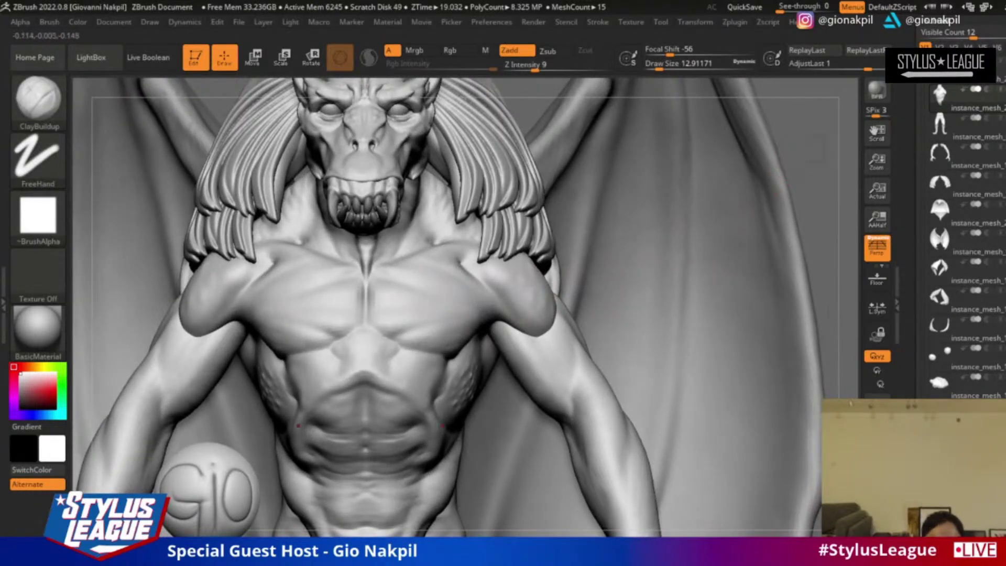
{"action": "key", "text": "b"}
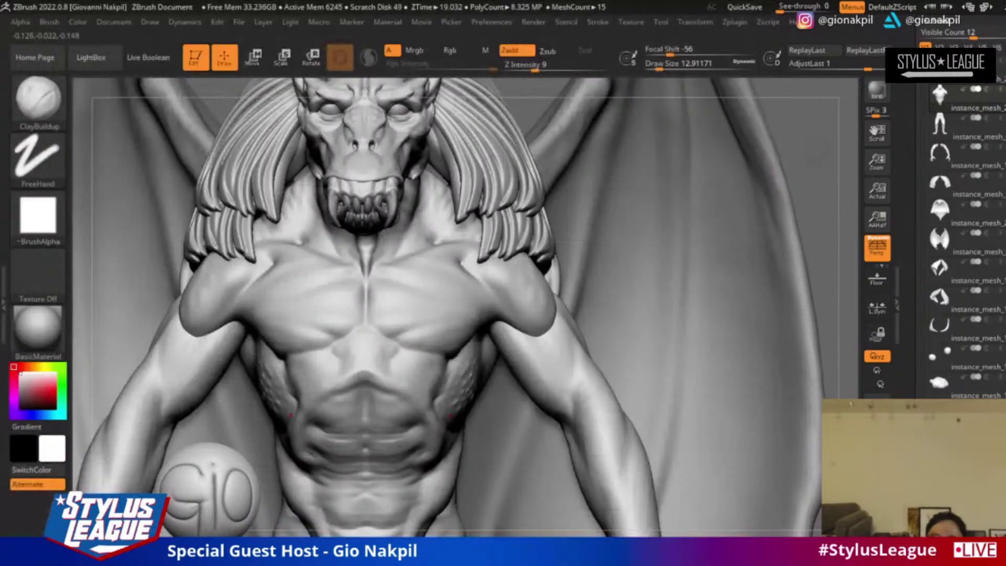
{"action": "left_click_drag", "start_coordinate": [829, 130], "coordinate": [834, 131]}
{"action": "scroll", "coordinate": [818, 139], "scroll_direction": "up", "scroll_amount": 2}
{"action": "key", "text": "s"}
{"action": "mouse_move", "coordinate": [530, 271]}
{"action": "left_mouse_down"}
{"action": "mouse_move", "coordinate": [537, 309]}
{"action": "mouse_move", "coordinate": [555, 314]}
{"action": "mouse_move", "coordinate": [514, 348]}
{"action": "left_mouse_up"}
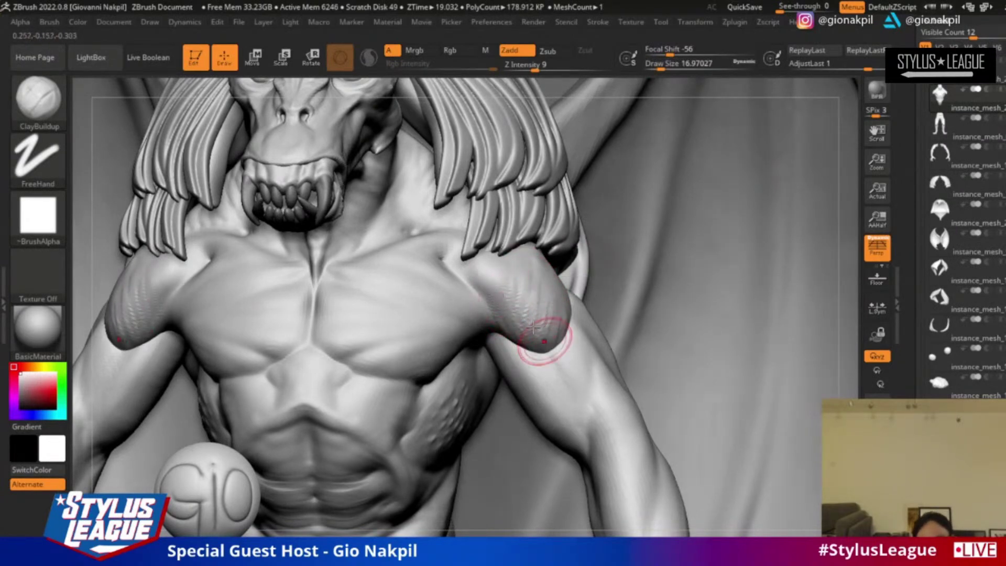
{"action": "left_click_drag", "start_coordinate": [483, 274], "coordinate": [557, 270], "text": "shift"}
{"action": "key", "text": "["}
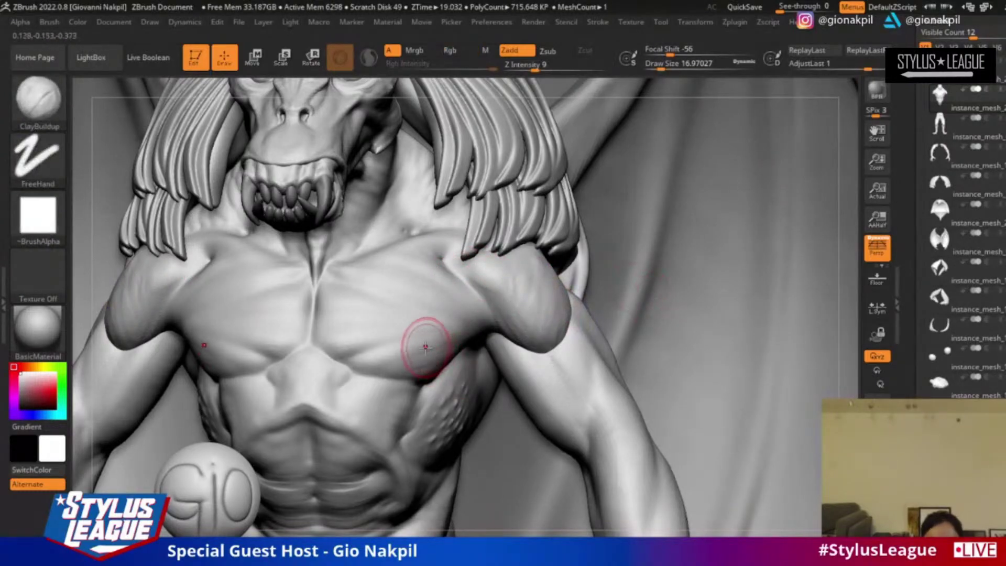
Step: Refine the lower edge of the gargoyle's chest muscle and smooth it at a draw size of about 15.6
{"action": "left_click_drag", "start_coordinate": [862, 209], "coordinate": [681, 241]}
{"action": "key", "text": "]"}
{"action": "mouse_move", "coordinate": [395, 357]}
{"action": "left_mouse_down"}
{"action": "mouse_move", "coordinate": [373, 353]}
{"action": "mouse_move", "coordinate": [405, 341]}
{"action": "mouse_move", "coordinate": [433, 350]}
{"action": "left_mouse_up"}
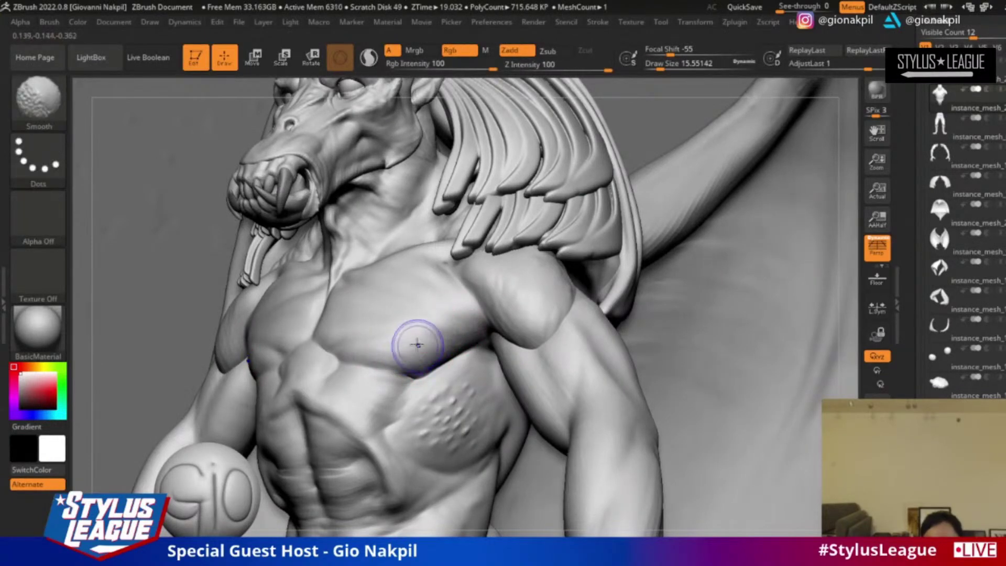
{"action": "mouse_move", "coordinate": [128, 240]}
{"action": "left_mouse_down"}
{"action": "mouse_move", "coordinate": [149, 209]}
{"action": "mouse_move", "coordinate": [718, 180]}
{"action": "left_mouse_up"}
{"action": "left_click_drag", "start_coordinate": [804, 192], "coordinate": [718, 267], "text": "alt"}
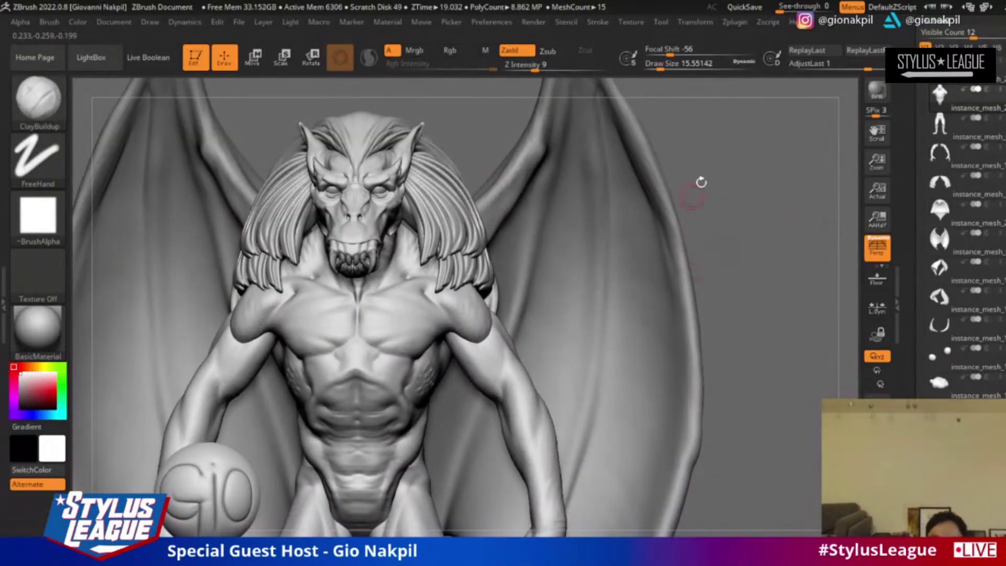
Step: Switch to the wings, then build up clay along their upper outer edge at draw sizes of about 20 to 23 and smooth it
{"action": "left_click_drag", "start_coordinate": [638, 167], "coordinate": [772, 146], "text": "alt"}
{"action": "key", "text": "bracketright"}
{"action": "key", "text": "bracketright"}
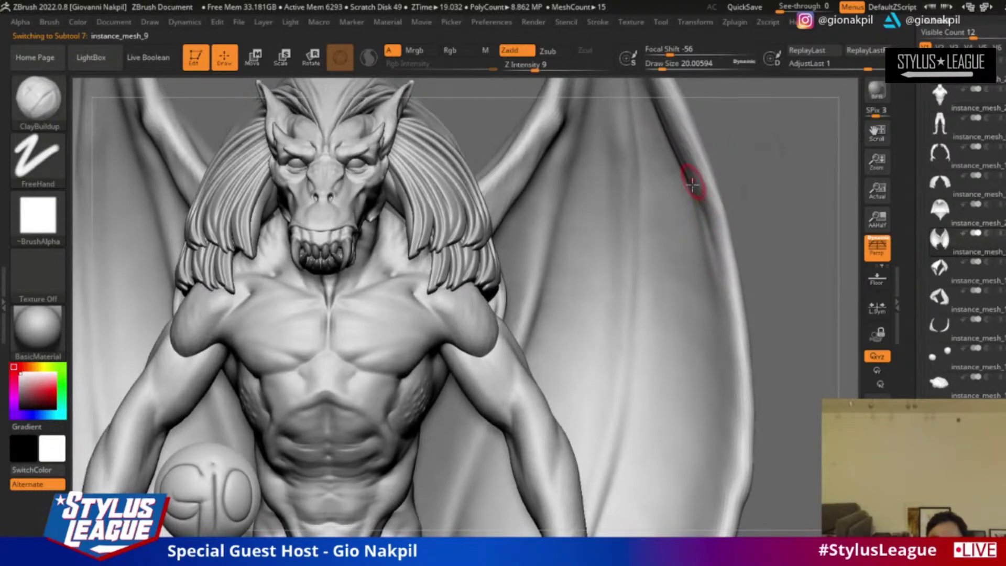
{"action": "left_click_drag", "start_coordinate": [690, 176], "coordinate": [733, 351]}
{"action": "mouse_move", "coordinate": [743, 426]}
{"action": "left_mouse_down", "text": "alt"}
{"action": "mouse_move", "coordinate": [715, 348]}
{"action": "mouse_move", "coordinate": [732, 367]}
{"action": "mouse_move", "coordinate": [737, 411]}
{"action": "left_mouse_up", "text": "alt"}
{"action": "key", "text": "bracketleft"}
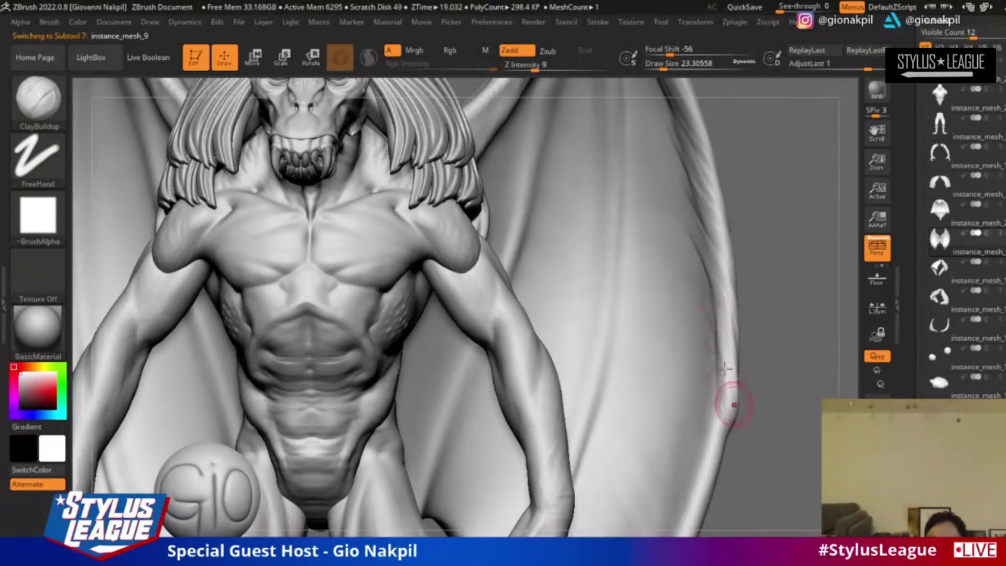
{"action": "key", "text": "f"}
{"action": "key", "text": "shift"}
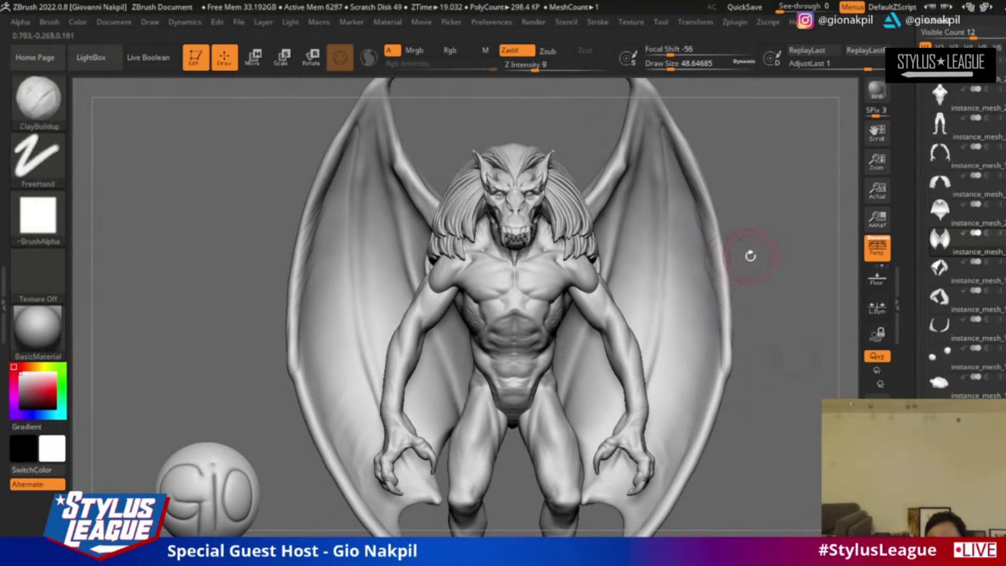
{"action": "key", "text": "bracketright"}
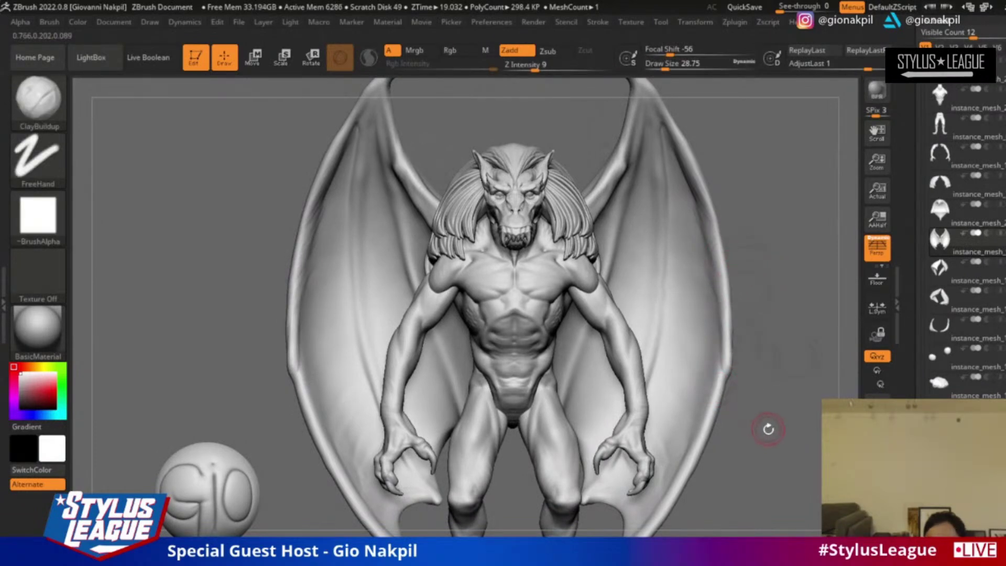
Step: Sculpt the outer wing bone below its bend at a draw size of about 20
{"action": "mouse_move", "coordinate": [780, 419]}
{"action": "left_mouse_down", "text": "alt"}
{"action": "mouse_move", "coordinate": [726, 371]}
{"action": "mouse_move", "coordinate": [736, 326]}
{"action": "left_mouse_up", "text": "alt"}
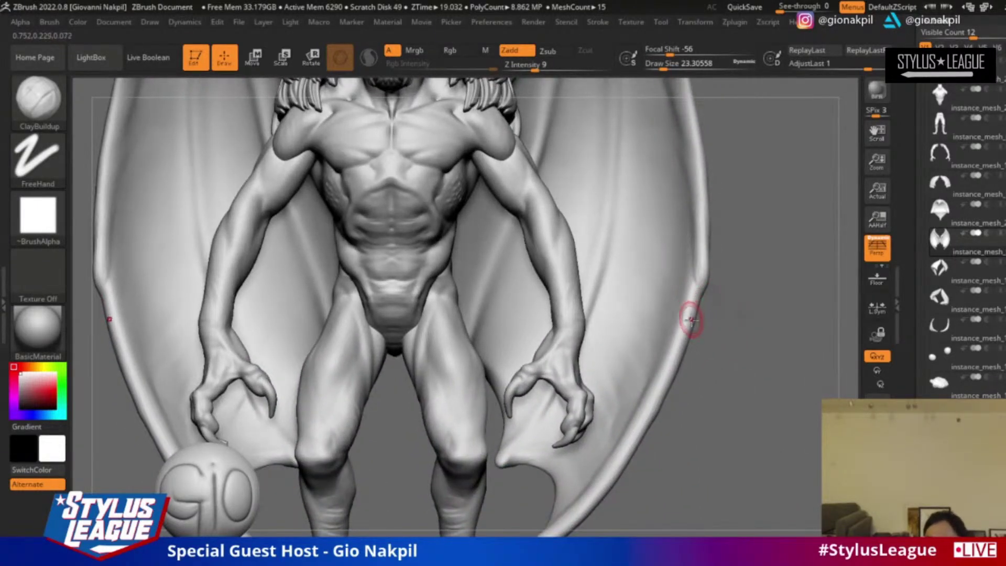
{"action": "key", "text": "s"}
{"action": "left_click_drag", "start_coordinate": [701, 299], "coordinate": [699, 299]}
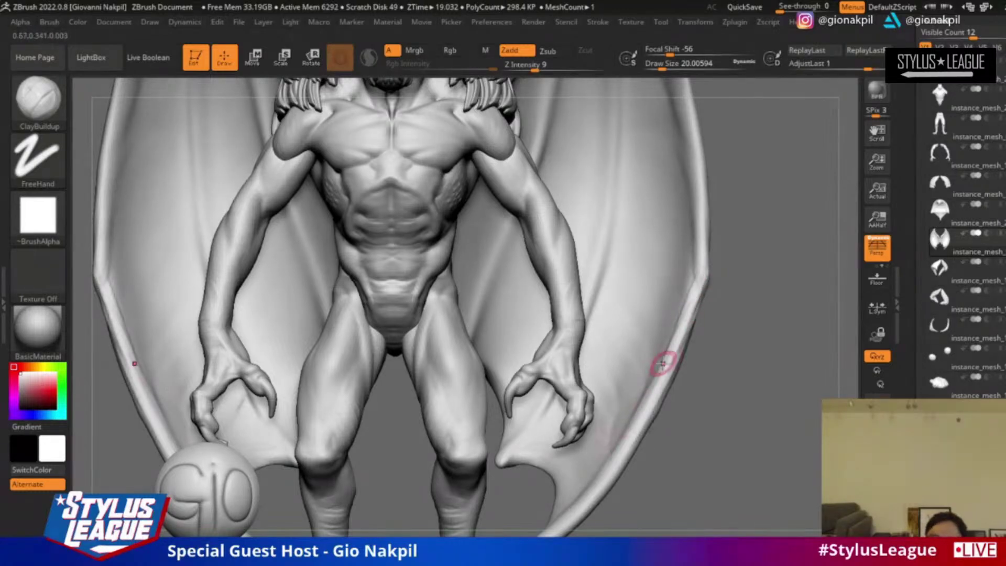
{"action": "left_click_drag", "start_coordinate": [686, 382], "coordinate": [662, 363], "text": "alt"}
Step: Subdivide the wing mesh once and smooth its lower outer bone at a draw size of about 37
{"action": "key", "text": "s"}
{"action": "key", "text": "ctrl+d"}
{"action": "key", "text": "s"}
{"action": "left_click_drag", "start_coordinate": [698, 199], "coordinate": [676, 272], "text": "shift"}
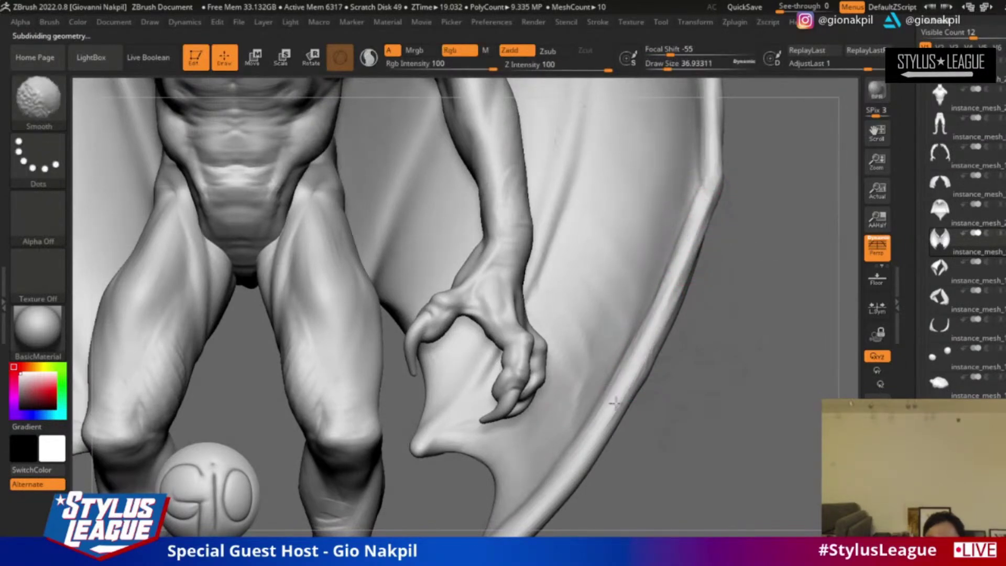
{"action": "key", "text": "s"}
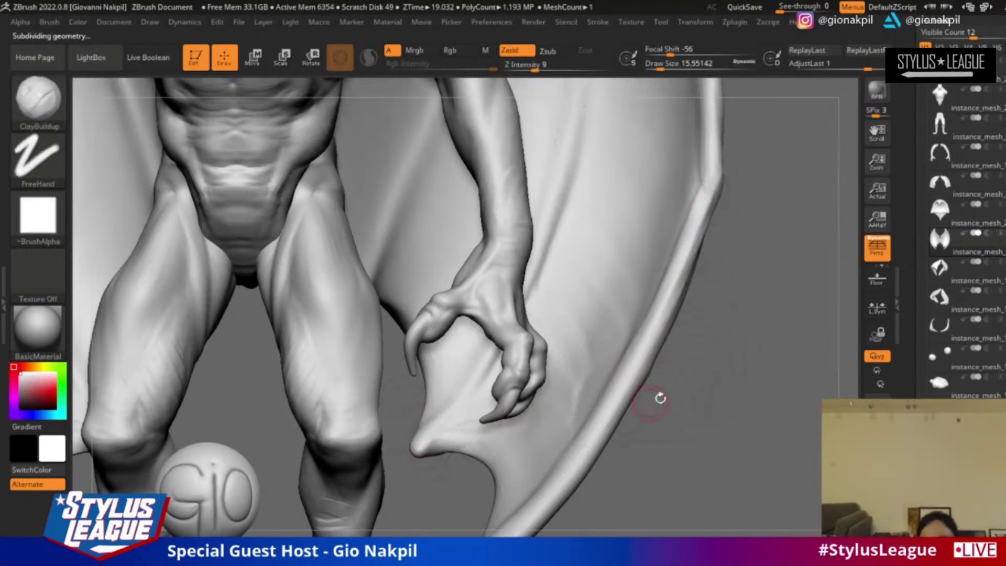
{"action": "left_click_drag", "start_coordinate": [651, 403], "coordinate": [706, 285], "text": "alt"}
{"action": "left_click_drag", "start_coordinate": [747, 239], "coordinate": [703, 286], "text": "alt"}
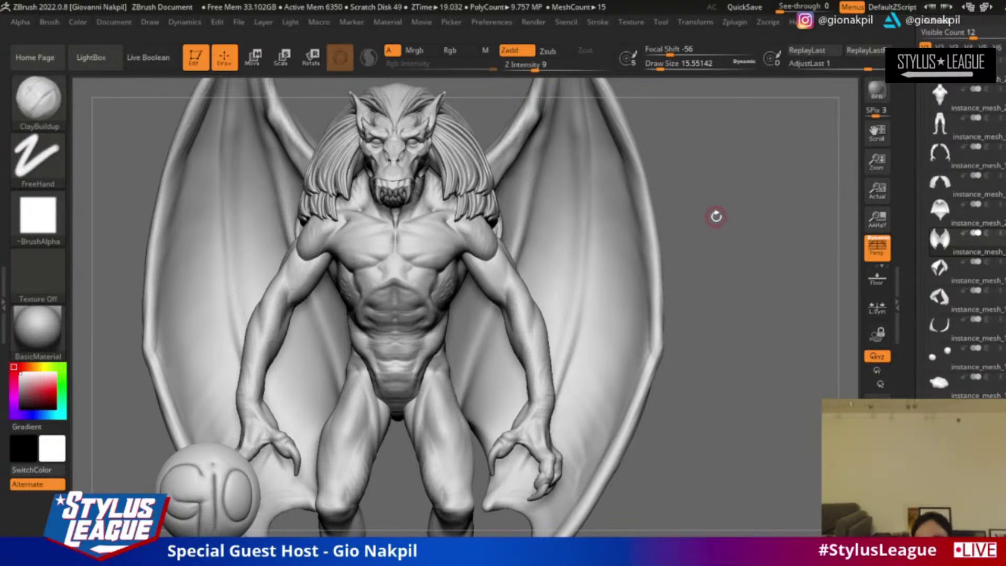
Step: Set the draw size to about 17, then build up and smooth the inner wing arm around its elbow joint
{"action": "left_click_drag", "start_coordinate": [713, 221], "coordinate": [755, 267], "text": "alt"}
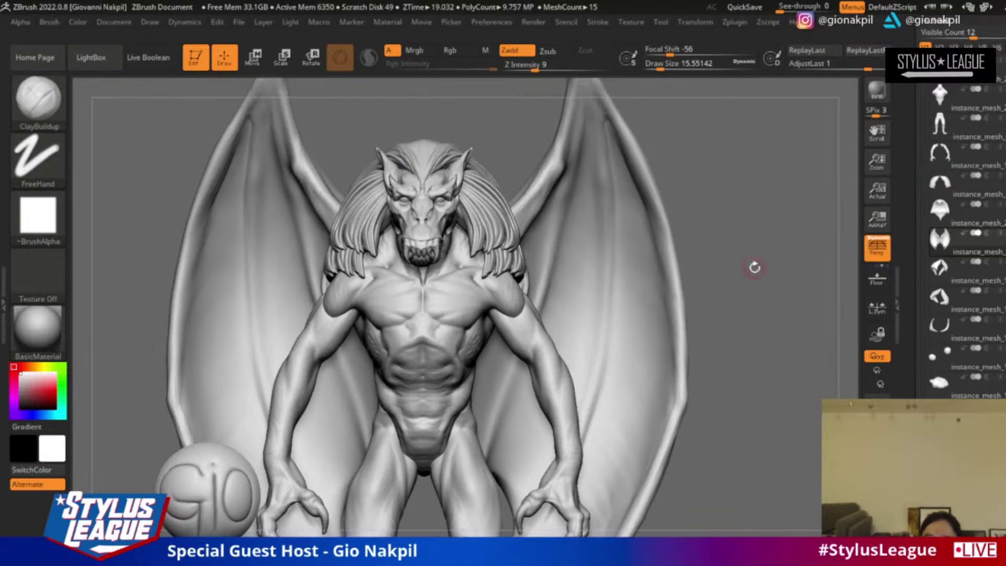
{"action": "mouse_move", "coordinate": [749, 201]}
{"action": "left_mouse_down", "text": "alt"}
{"action": "mouse_move", "coordinate": [766, 166]}
{"action": "mouse_move", "coordinate": [535, 225]}
{"action": "left_mouse_up", "text": "alt"}
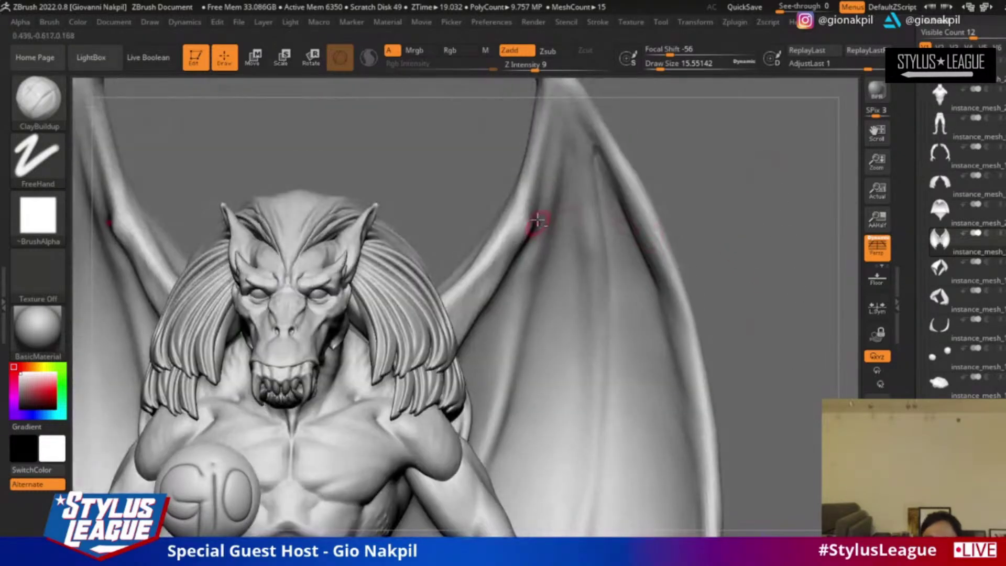
{"action": "mouse_move", "coordinate": [751, 191]}
{"action": "left_mouse_down"}
{"action": "mouse_move", "coordinate": [526, 218]}
{"action": "mouse_move", "coordinate": [531, 233]}
{"action": "mouse_move", "coordinate": [456, 321]}
{"action": "left_mouse_up"}
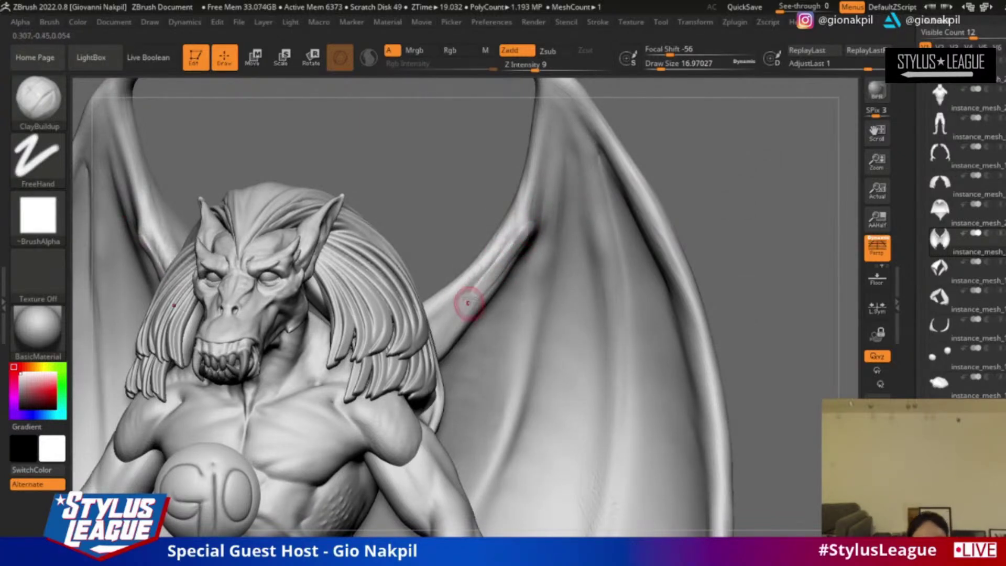
{"action": "key", "text": "shift"}
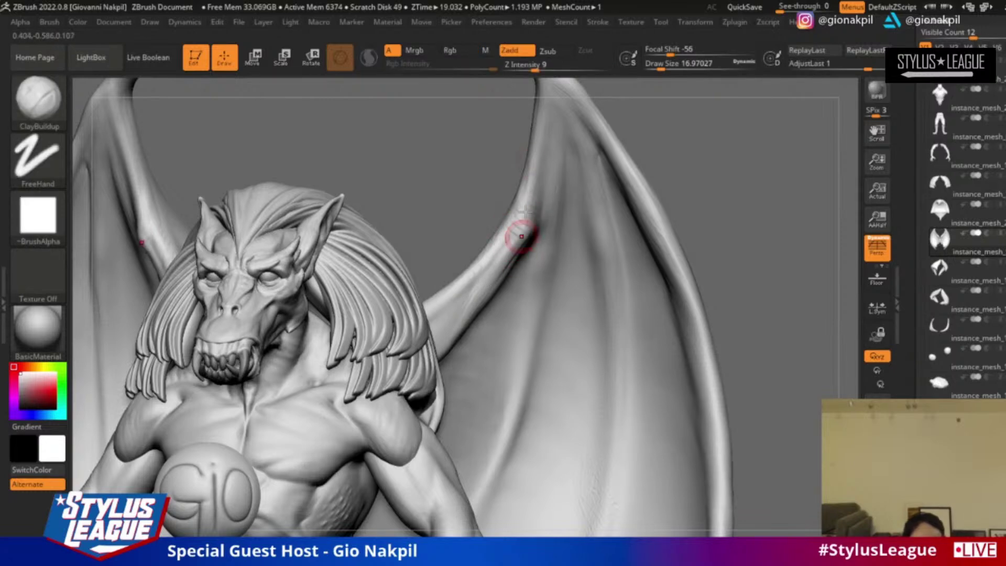
{"action": "key", "text": "shift"}
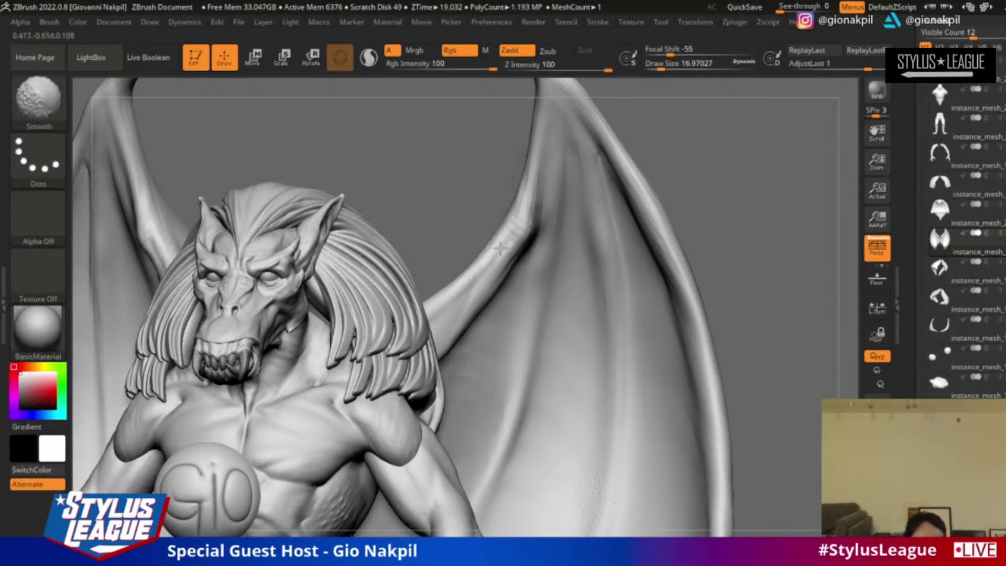
Step: Refine the wing's elbow joint from a turned angle and smooth its surface
{"action": "mouse_move", "coordinate": [696, 198]}
{"action": "left_mouse_down", "text": "alt"}
{"action": "mouse_move", "coordinate": [676, 168]}
{"action": "mouse_move", "coordinate": [736, 164]}
{"action": "mouse_move", "coordinate": [741, 241]}
{"action": "left_mouse_up", "text": "alt"}
{"action": "left_click_drag", "start_coordinate": [497, 240], "coordinate": [534, 235]}
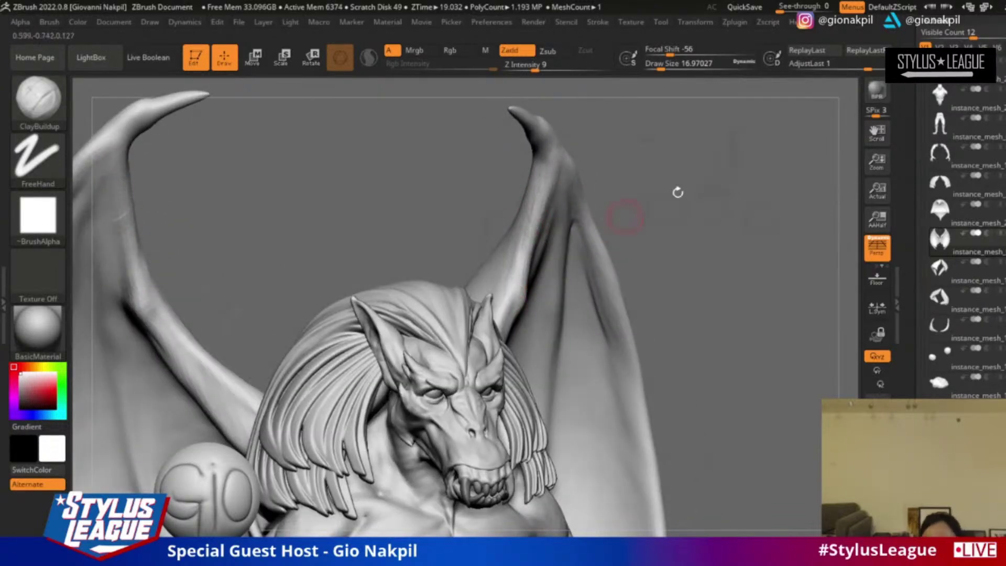
{"action": "key", "text": "shift"}
{"action": "key", "text": "f"}
{"action": "left_click_drag", "start_coordinate": [689, 203], "coordinate": [666, 225], "text": "shift"}
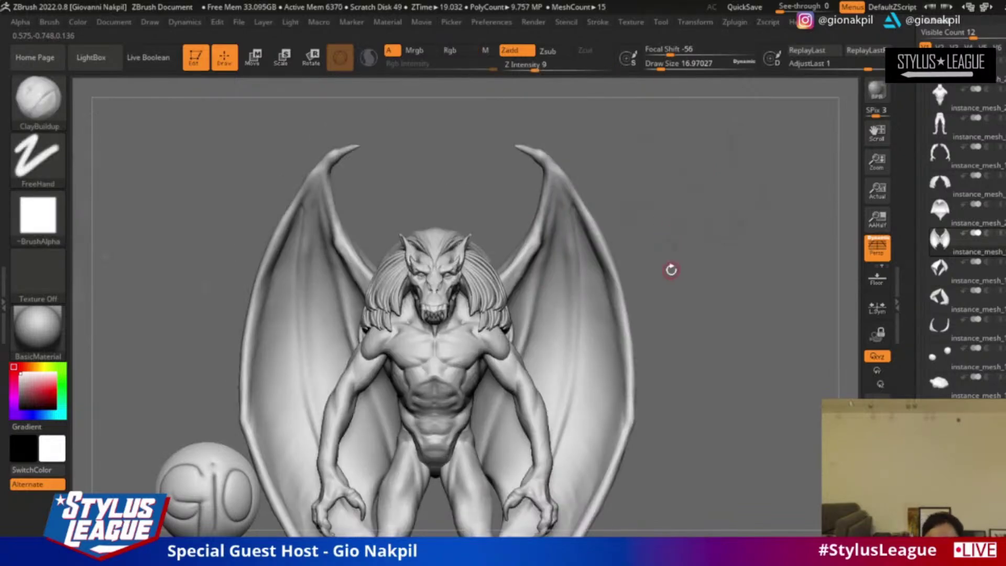
Step: Switch back to the torso mesh and smooth the muscle forms on the gargoyle's side
{"action": "left_click_drag", "start_coordinate": [708, 288], "coordinate": [555, 362], "text": "alt"}
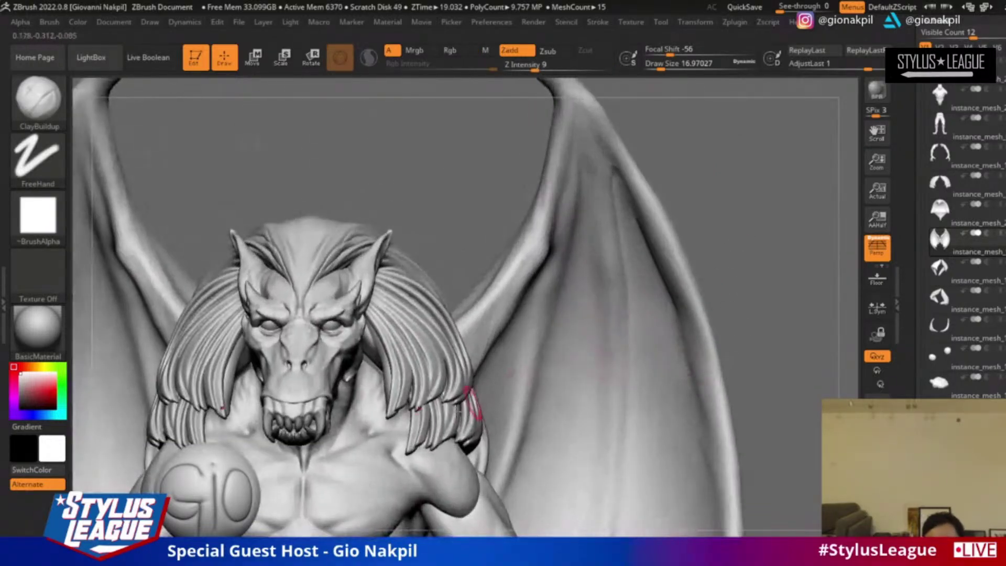
{"action": "left_click_drag", "start_coordinate": [454, 238], "coordinate": [556, 121], "text": "alt"}
{"action": "left_click", "coordinate": [442, 367], "text": "alt"}
{"action": "left_click_drag", "start_coordinate": [828, 146], "coordinate": [483, 349]}
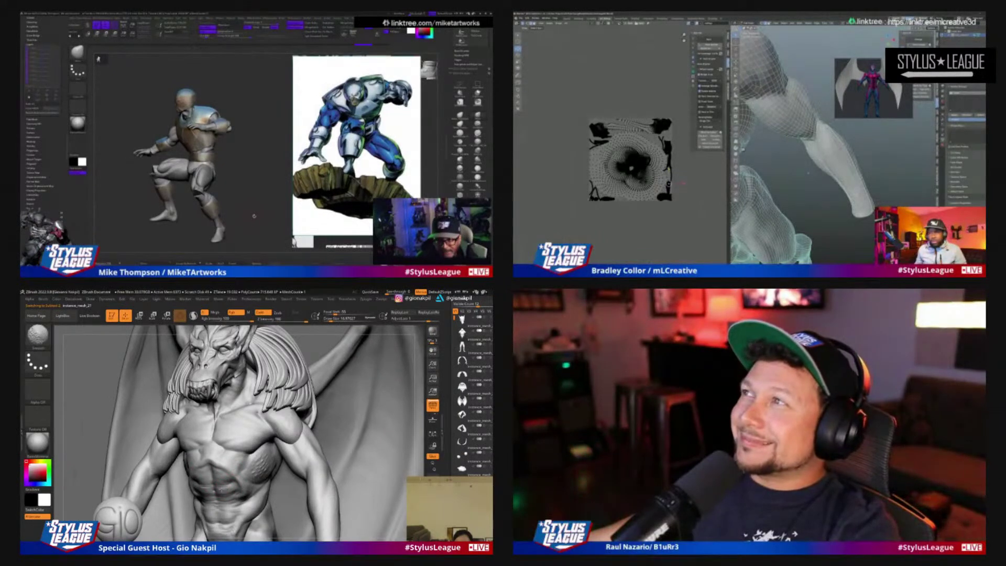
{"action": "mouse_move", "coordinate": [261, 457]}
{"action": "left_mouse_down", "text": "shift"}
{"action": "mouse_move", "coordinate": [265, 476]}
{"action": "mouse_move", "coordinate": [245, 467]}
{"action": "mouse_move", "coordinate": [266, 468]}
{"action": "left_mouse_up", "text": "shift"}
{"action": "key", "text": "s"}
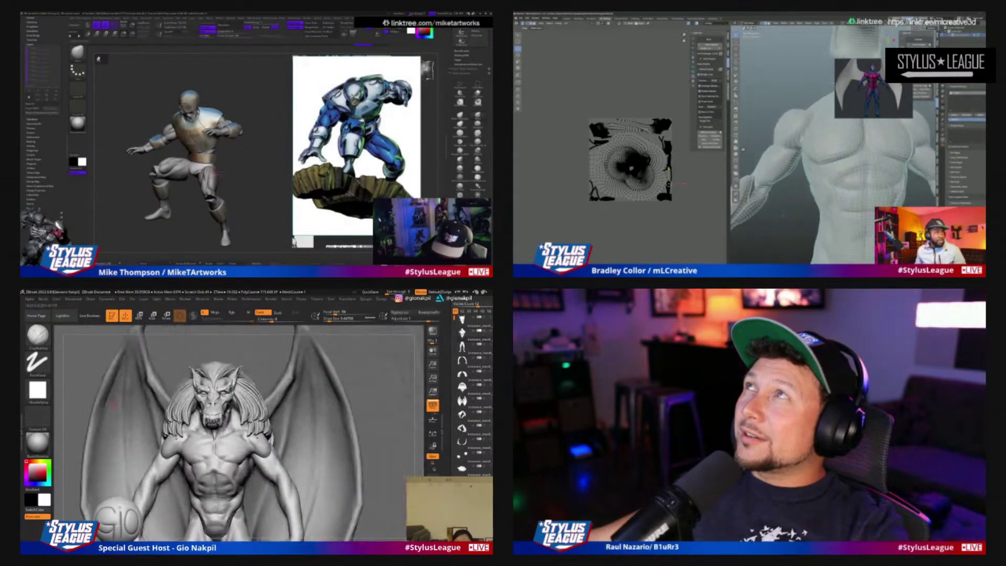
Step: In Blender, examine the suit mesh's arm, shoulder and torso together with its UV layout
{"action": "scroll", "coordinate": [608, 379], "scroll_direction": "up", "scroll_amount": 3}
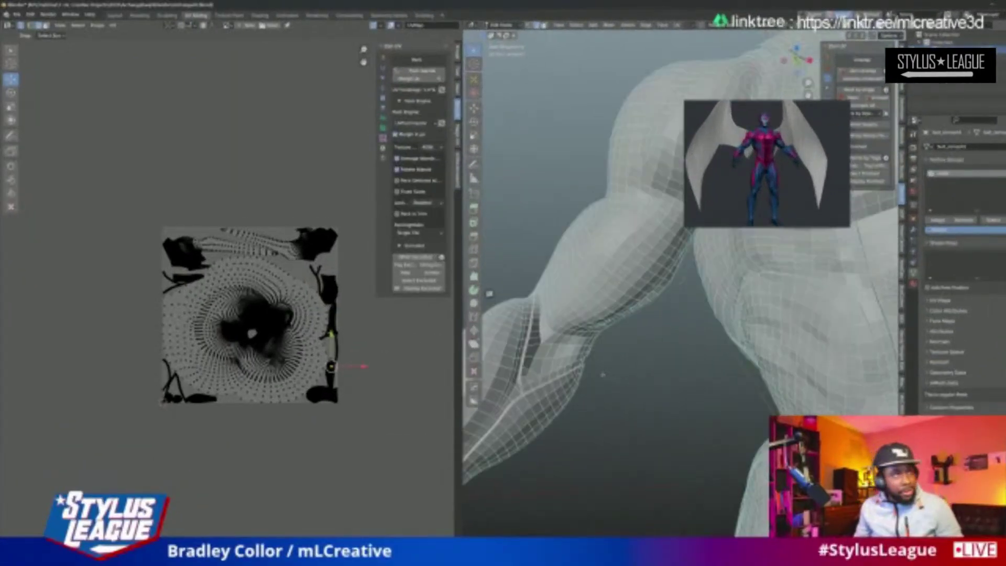
{"action": "scroll", "coordinate": [230, 298], "scroll_direction": "up", "scroll_amount": 2}
{"action": "middle_click_drag", "start_coordinate": [397, 381], "coordinate": [223, 367]}
{"action": "scroll", "coordinate": [603, 391], "scroll_direction": "down", "scroll_amount": 2}
{"action": "middle_click_drag", "start_coordinate": [603, 391], "coordinate": [584, 455], "text": "shift"}
{"action": "scroll", "coordinate": [291, 400], "scroll_direction": "down", "scroll_amount": 2}
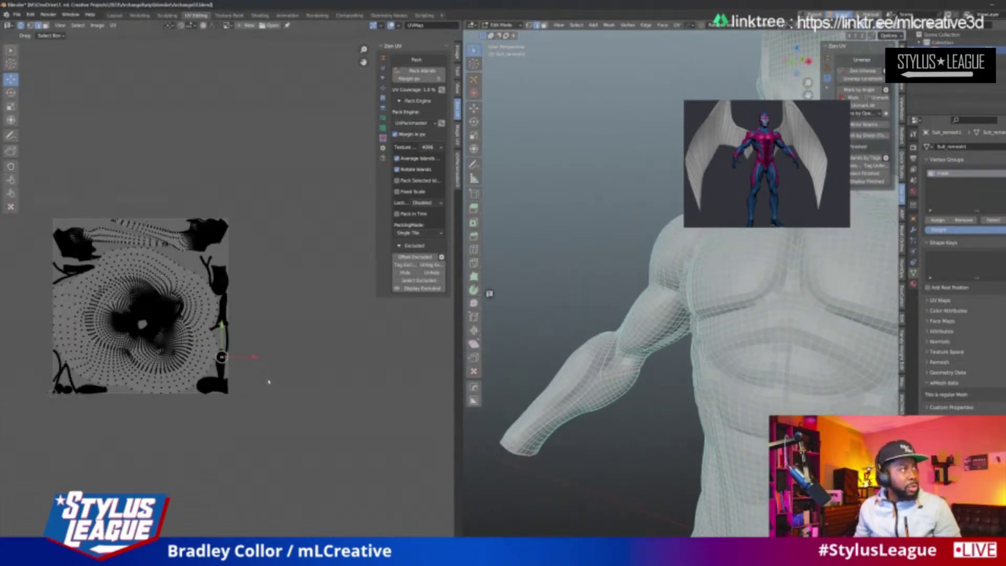
{"action": "middle_click_drag", "start_coordinate": [262, 373], "coordinate": [346, 373]}
{"action": "scroll", "coordinate": [448, 360], "scroll_direction": "up", "scroll_amount": 2}
{"action": "middle_click_drag", "start_coordinate": [592, 367], "coordinate": [626, 333]}
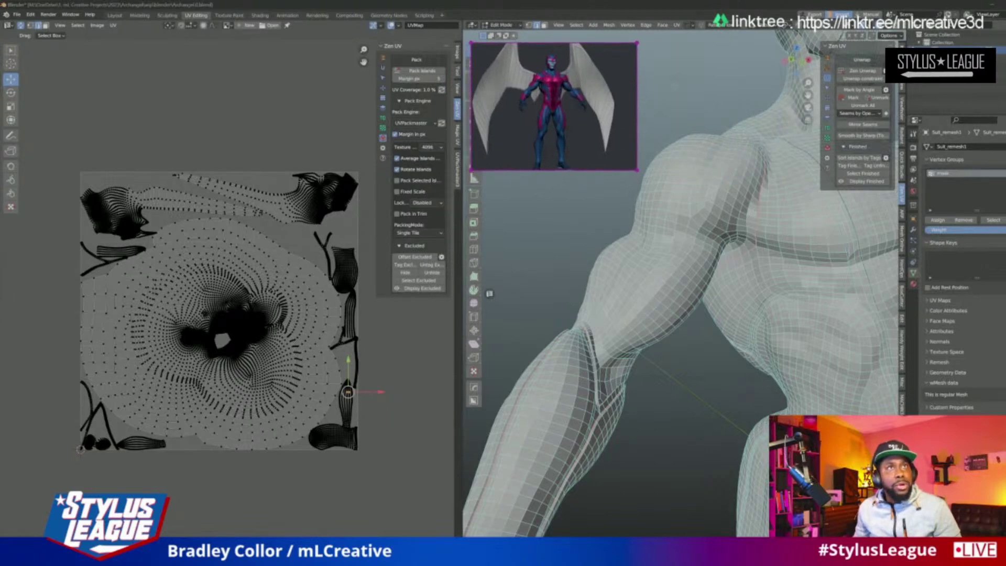
Step: Apply Zen UV's checker texture to the suit mesh and inspect the UV pattern on the arm
{"action": "left_click", "coordinate": [828, 128]}
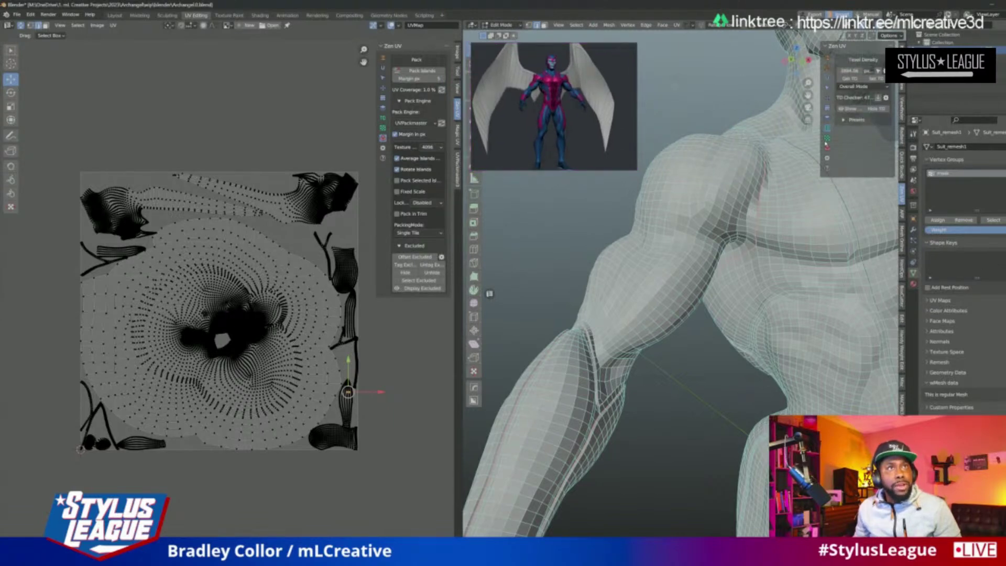
{"action": "left_click", "coordinate": [827, 141]}
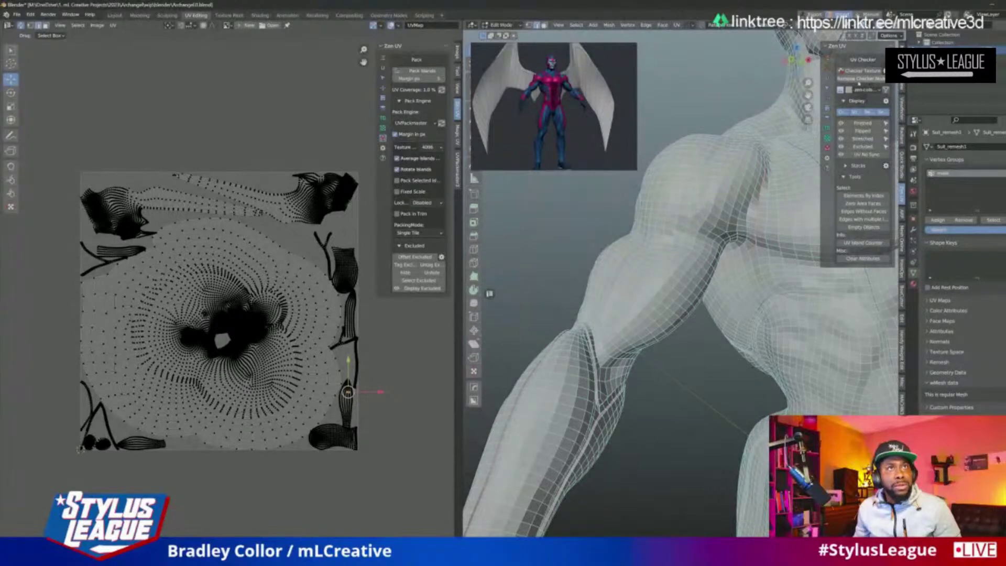
{"action": "left_click", "coordinate": [862, 71]}
{"action": "middle_click_drag", "start_coordinate": [686, 375], "coordinate": [744, 347]}
{"action": "middle_click_drag", "start_coordinate": [537, 256], "coordinate": [728, 371]}
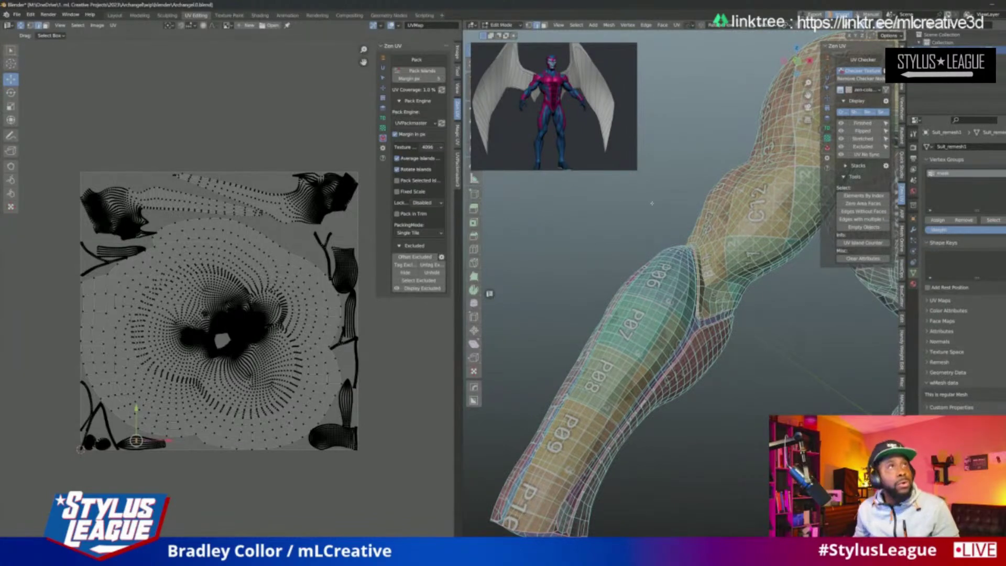
Step: Switch to face selection and select the upper forearm panel and the adjoining narrow strip as linked islands bounded by seams
{"action": "key", "text": "3"}
{"action": "middle_click_drag", "start_coordinate": [719, 455], "coordinate": [687, 403]}
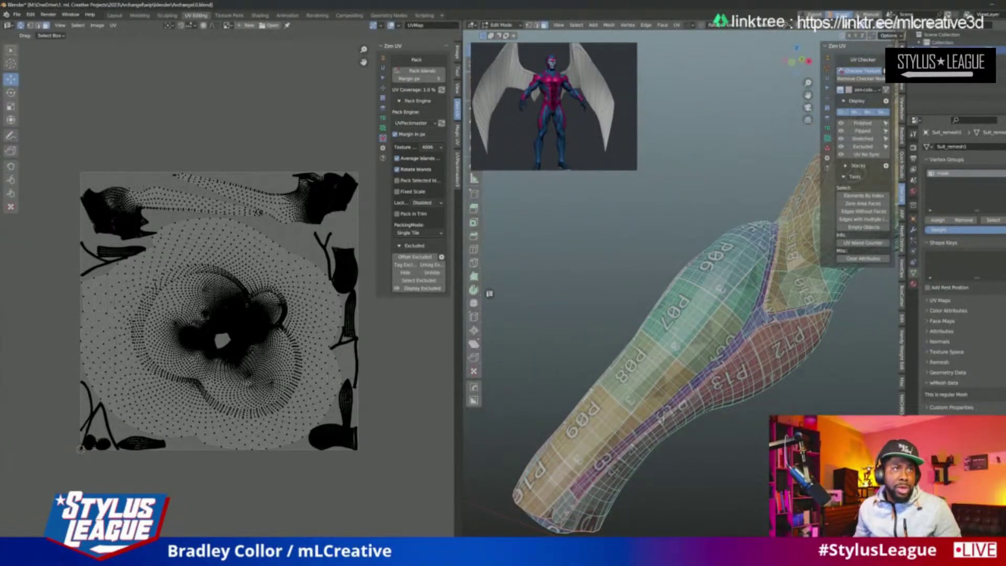
{"action": "key", "text": "l"}
{"action": "middle_click_drag", "start_coordinate": [686, 404], "coordinate": [666, 362]}
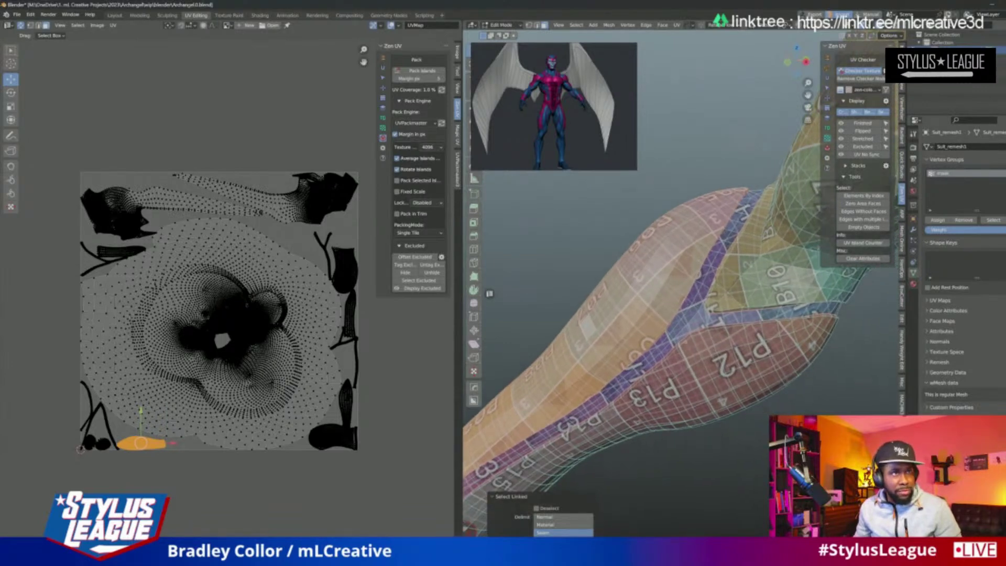
{"action": "left_click", "coordinate": [690, 315], "text": "shift"}
{"action": "key", "text": "l"}
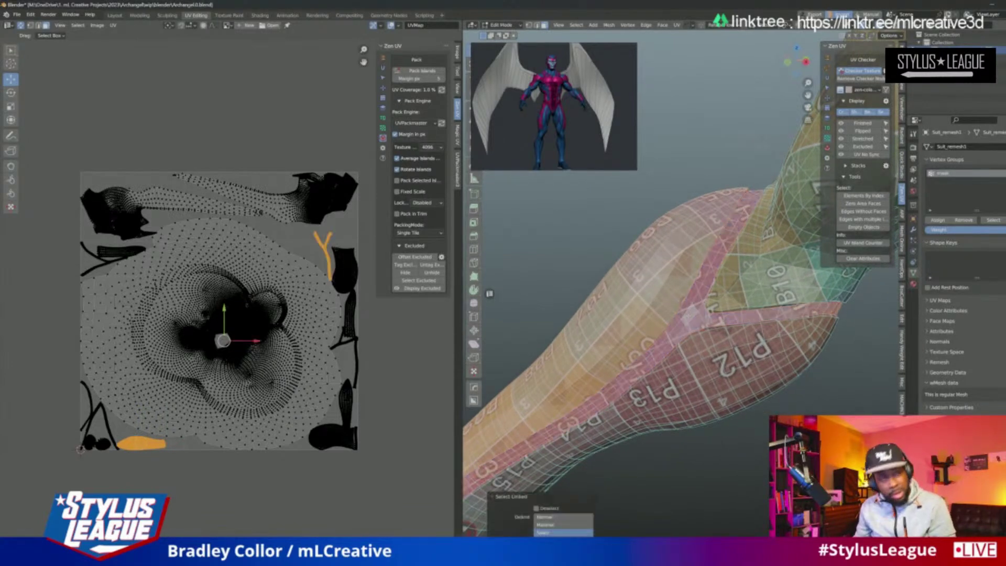
Step: Add the lower forearm panel and the upper arm to the selection as linked islands bounded by seams
{"action": "left_click", "coordinate": [737, 357], "text": "shift"}
{"action": "key", "text": "ctrl+l"}
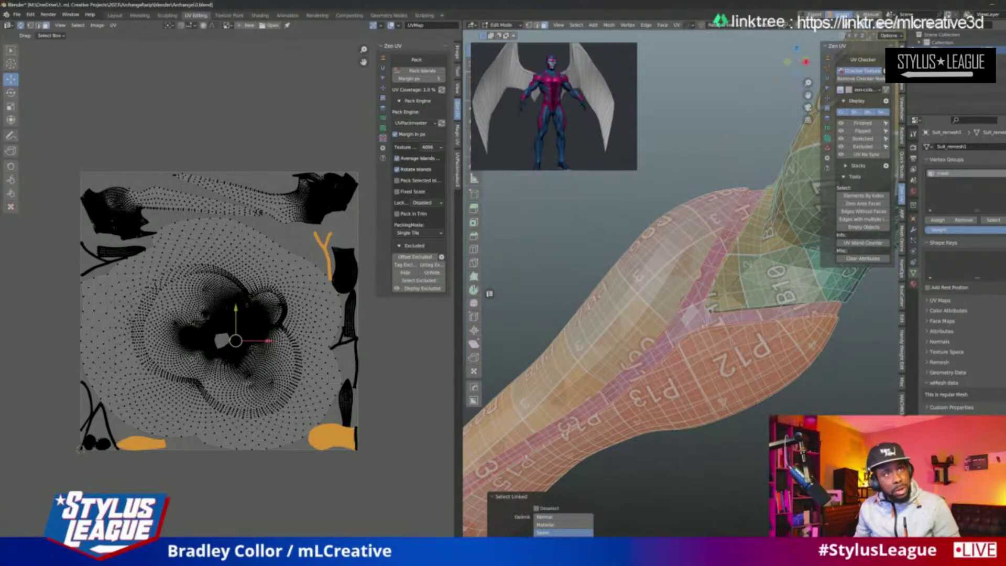
{"action": "left_click", "coordinate": [741, 301], "text": "shift"}
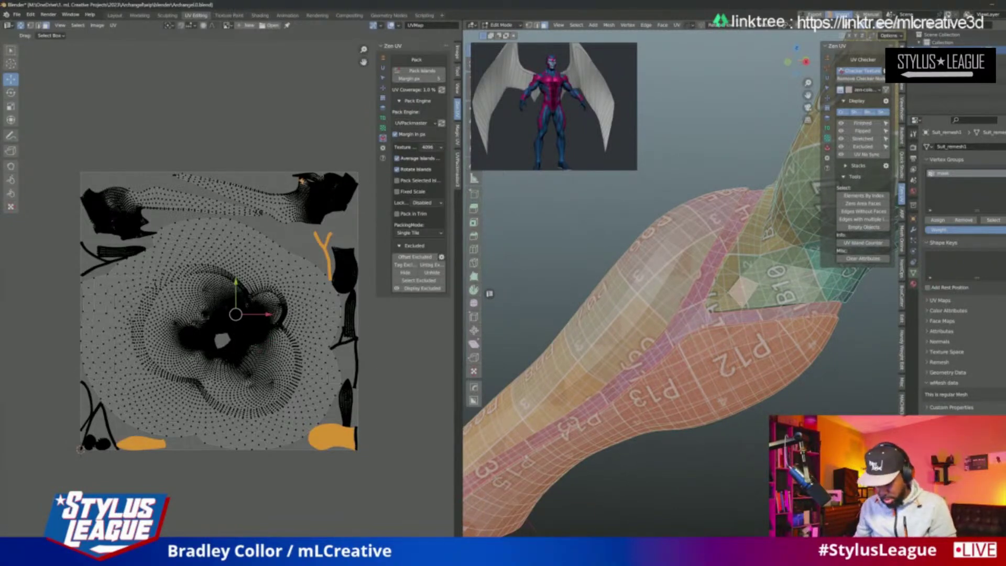
{"action": "key", "text": "ctrl+l"}
Step: Extend the selection with the broad panel along the forearm and the narrow strip beside it as linked islands
{"action": "scroll", "coordinate": [741, 302], "scroll_direction": "down", "scroll_amount": 4}
{"action": "mouse_move", "coordinate": [741, 301]}
{"action": "middle_mouse_down"}
{"action": "mouse_move", "coordinate": [820, 299]}
{"action": "mouse_move", "coordinate": [721, 299]}
{"action": "middle_mouse_up"}
{"action": "scroll", "coordinate": [740, 301], "scroll_direction": "up", "scroll_amount": 2}
{"action": "scroll", "coordinate": [721, 299], "scroll_direction": "up", "scroll_amount": 2}
{"action": "left_click", "coordinate": [649, 327], "text": "shift"}
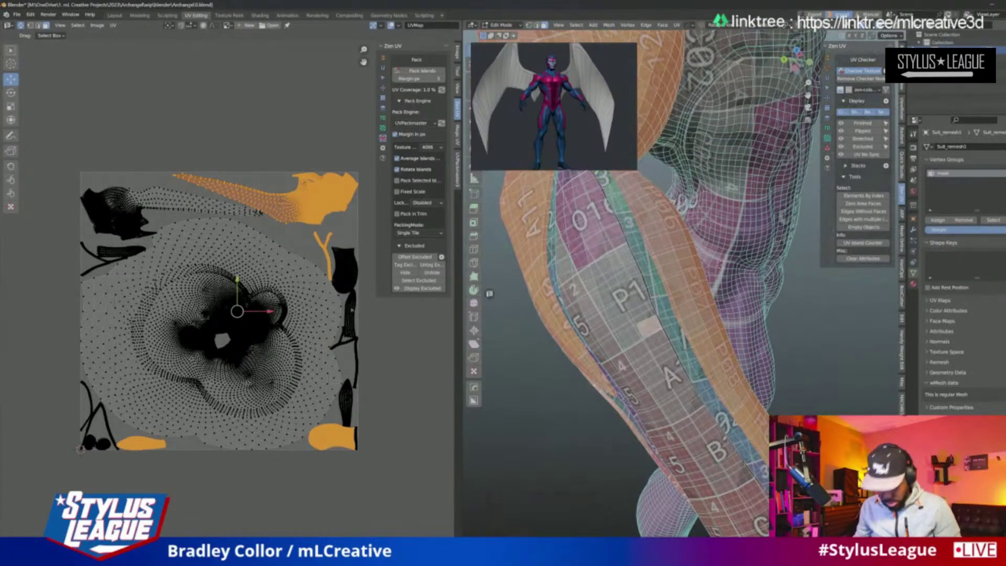
{"action": "key", "text": "ctrl+l"}
{"action": "left_click", "coordinate": [665, 303], "text": "shift"}
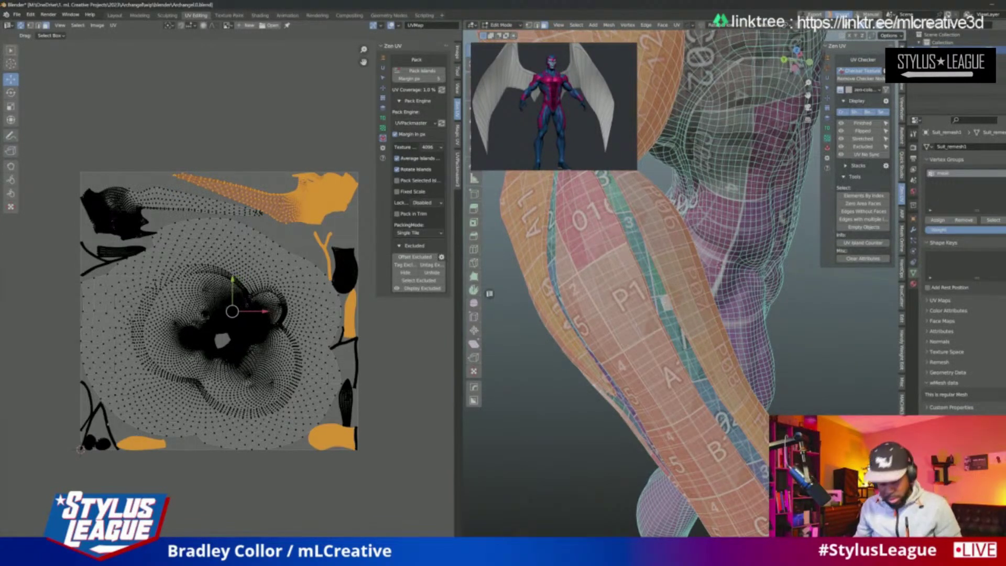
{"action": "key", "text": "ctrl+l"}
Step: Add the remaining narrow strip section near the elbow and the wrist end cap so the whole arm is selected
{"action": "middle_click_drag", "start_coordinate": [525, 304], "coordinate": [603, 278]}
{"action": "left_click", "coordinate": [707, 376], "text": "shift"}
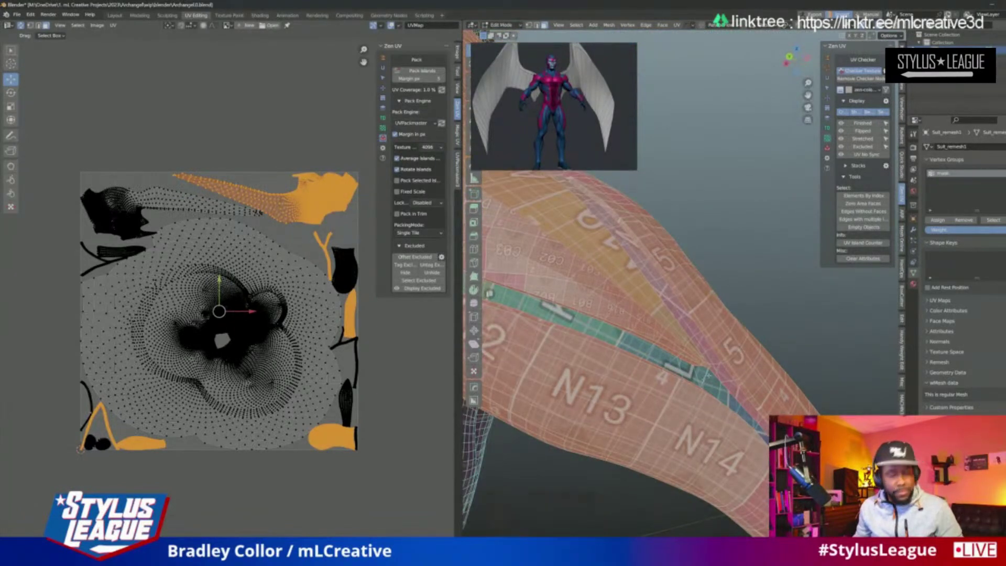
{"action": "left_click", "coordinate": [710, 384], "text": "shift"}
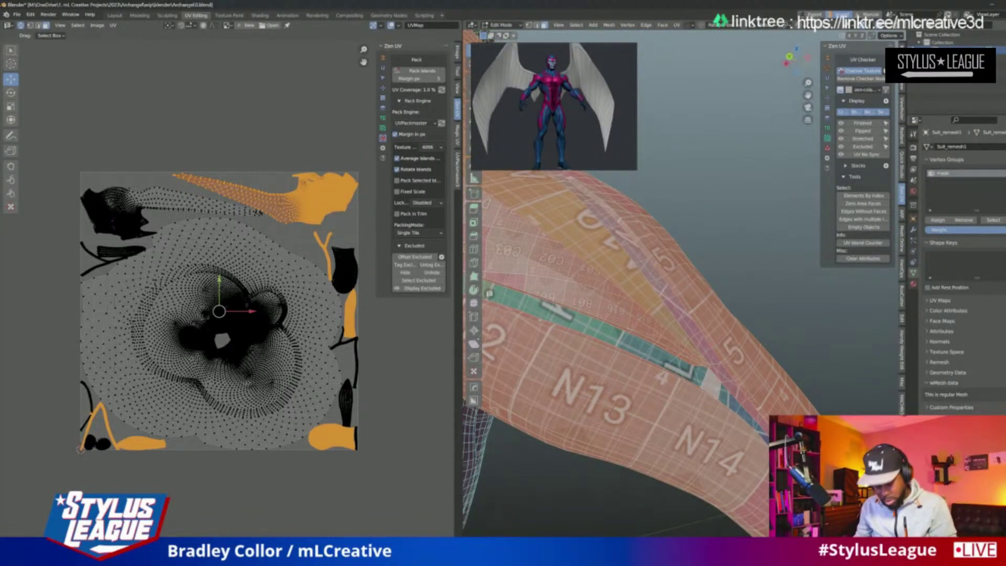
{"action": "key", "text": "ctrl+l"}
{"action": "key", "text": "KP_Decimal"}
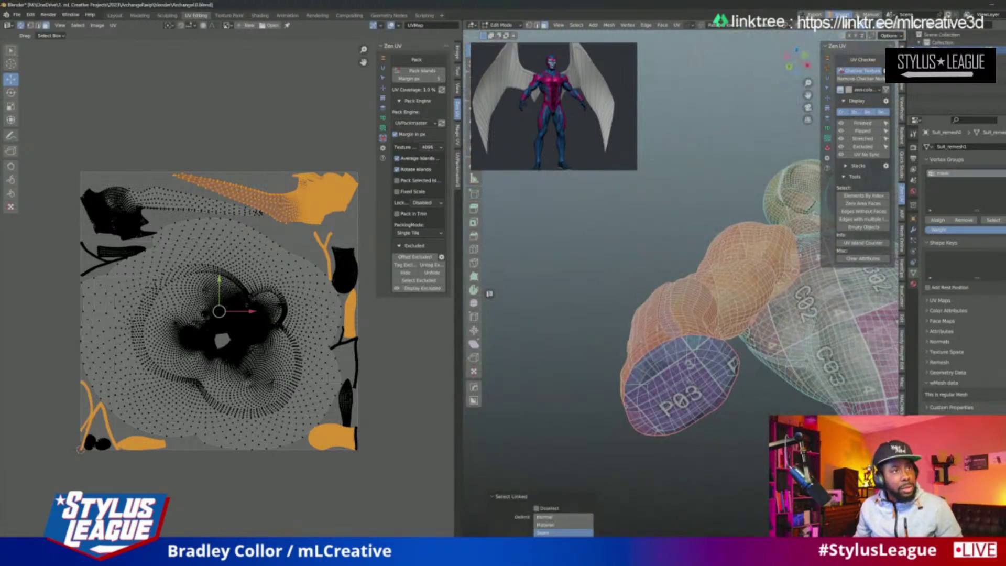
{"action": "left_click", "coordinate": [689, 382], "text": "shift"}
{"action": "key", "text": "ctrl+l"}
{"action": "key", "text": "KP_Decimal"}
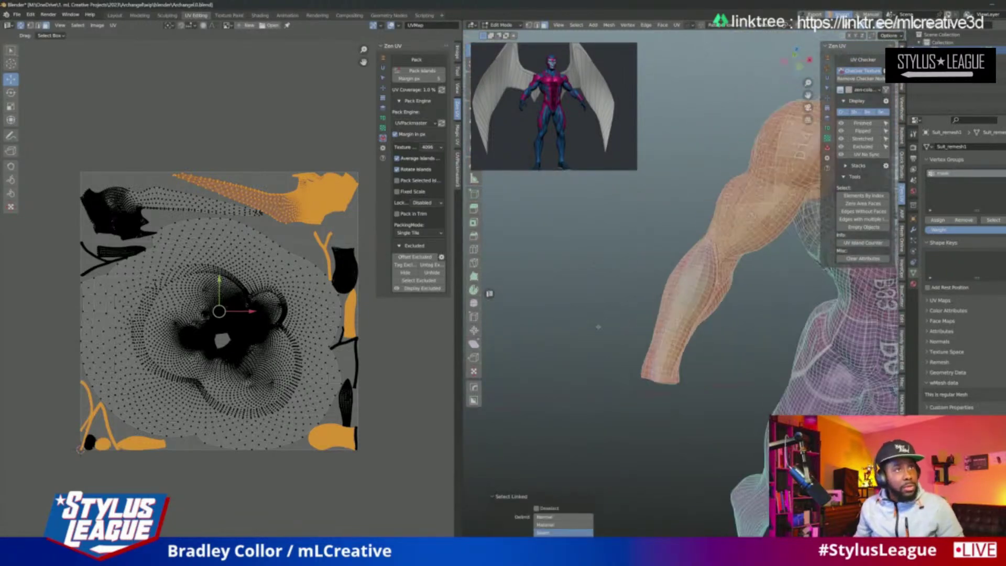
Step: Look through Zen UV's texel density, selection, unwrap, trimsheet, checker and packing tools for the selected arm islands
{"action": "scroll", "coordinate": [173, 152], "scroll_direction": "up", "scroll_amount": 2}
{"action": "scroll", "coordinate": [199, 132], "scroll_direction": "down", "scroll_amount": 2}
{"action": "scroll", "coordinate": [230, 106], "scroll_direction": "up", "scroll_amount": 3}
{"action": "middle_click_drag", "start_coordinate": [230, 106], "coordinate": [232, 123]}
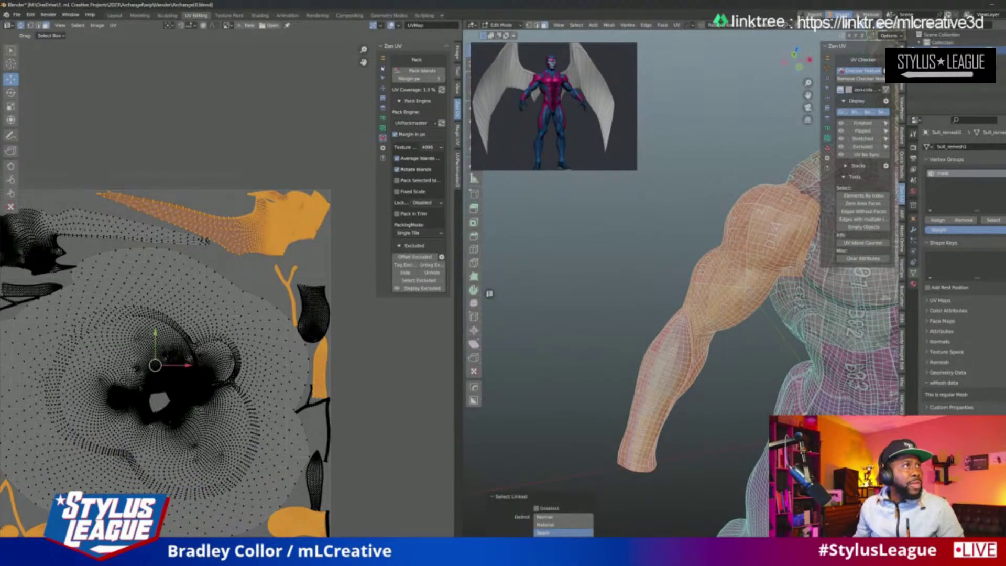
{"action": "left_click", "coordinate": [383, 118]}
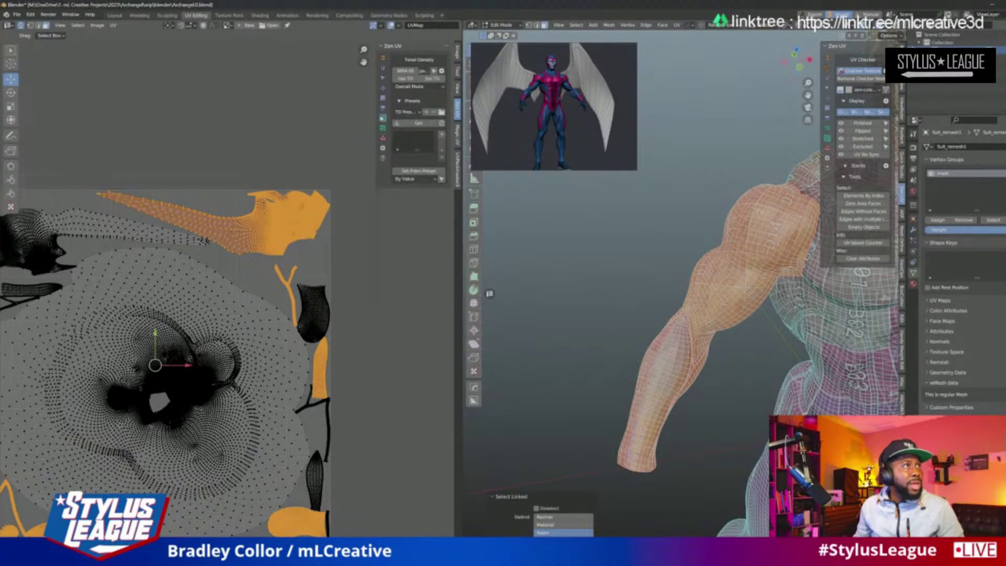
{"action": "left_click", "coordinate": [382, 77]}
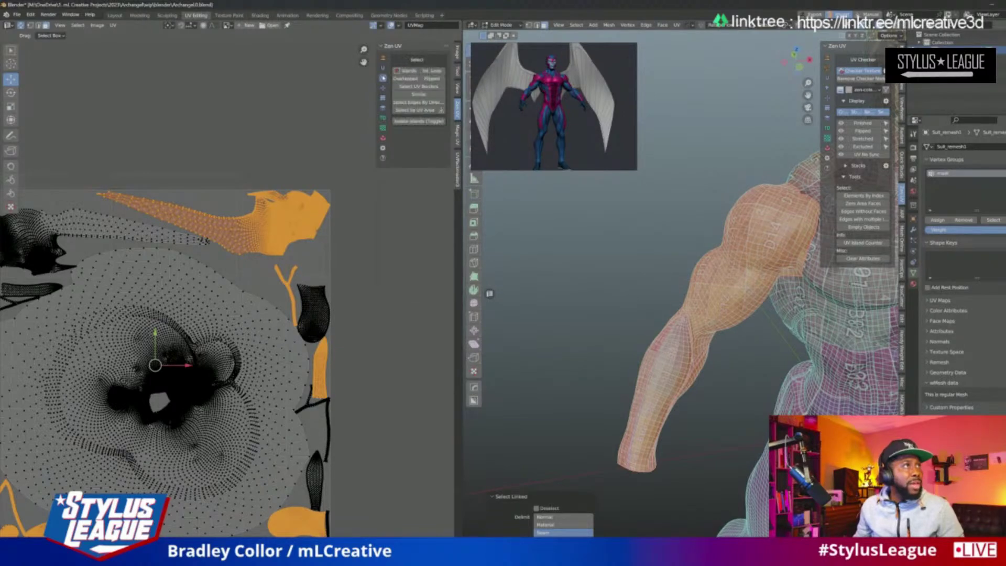
{"action": "left_click", "coordinate": [383, 68]}
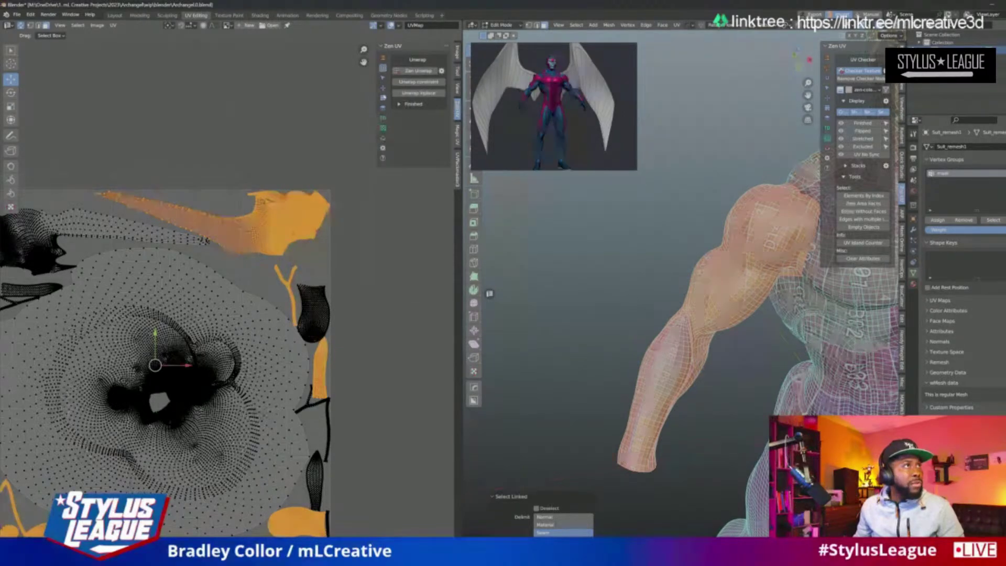
{"action": "left_click", "coordinate": [383, 98]}
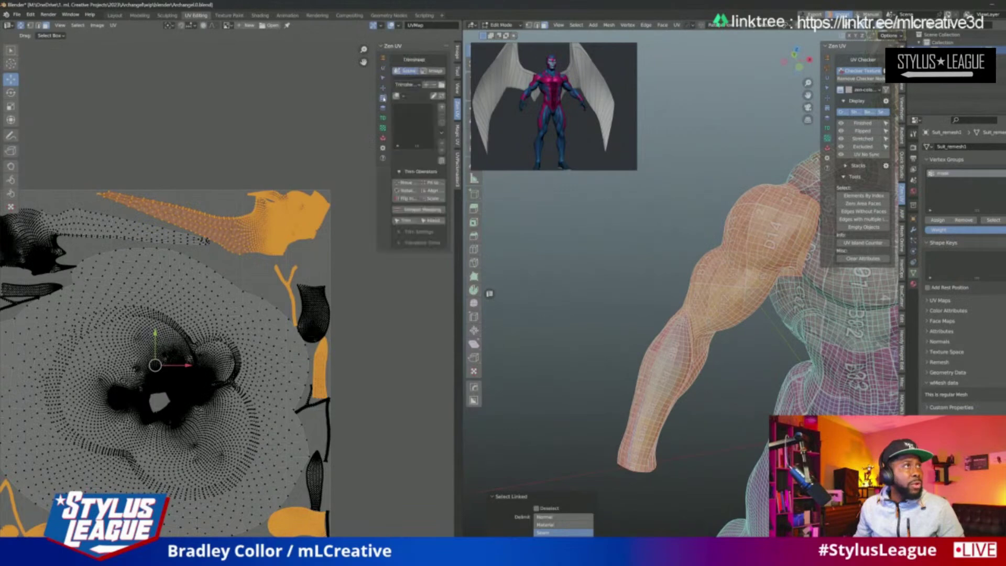
{"action": "left_click", "coordinate": [383, 119]}
{"action": "left_click", "coordinate": [383, 129]}
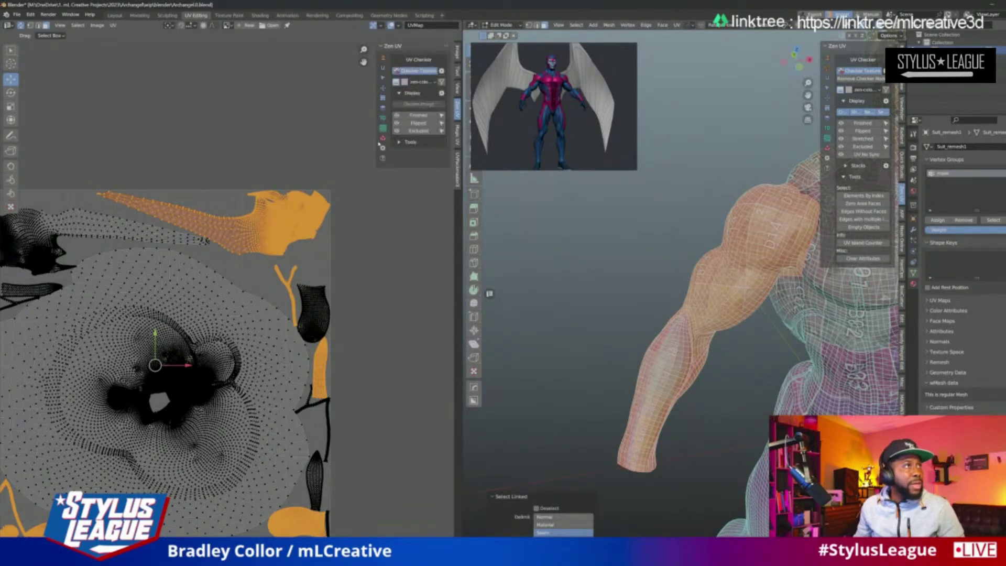
{"action": "left_click", "coordinate": [383, 138]}
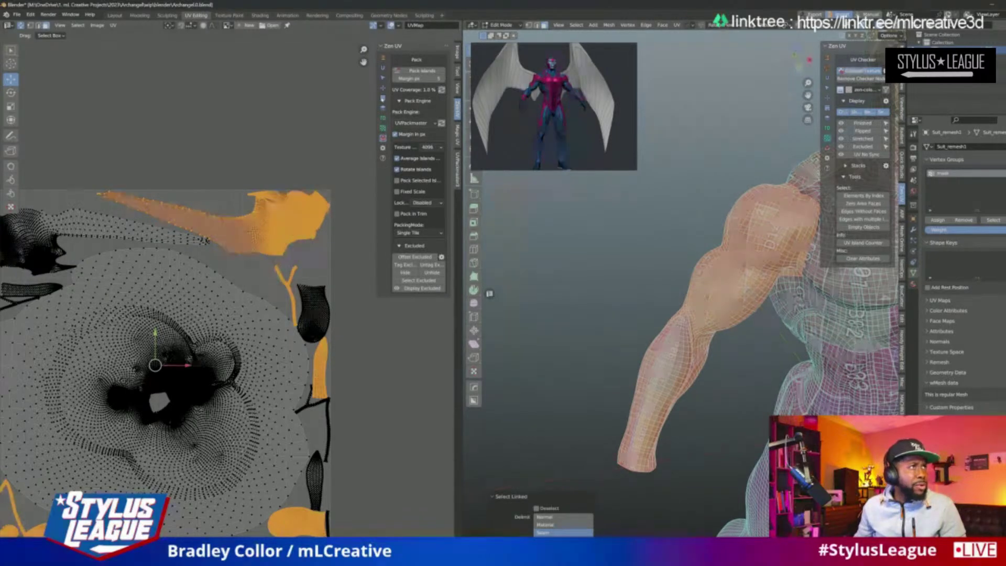
{"action": "left_click", "coordinate": [383, 68]}
{"action": "left_click", "coordinate": [382, 78]}
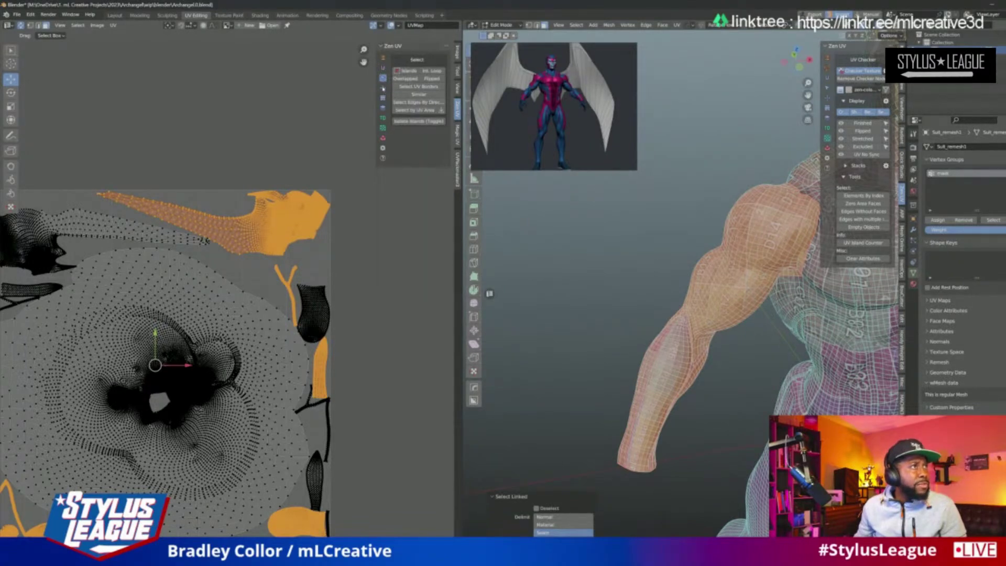
Step: Apply Zen UV's World Orient to the selected arm islands and inspect the checker direction on the arm
{"action": "left_click", "coordinate": [383, 88]}
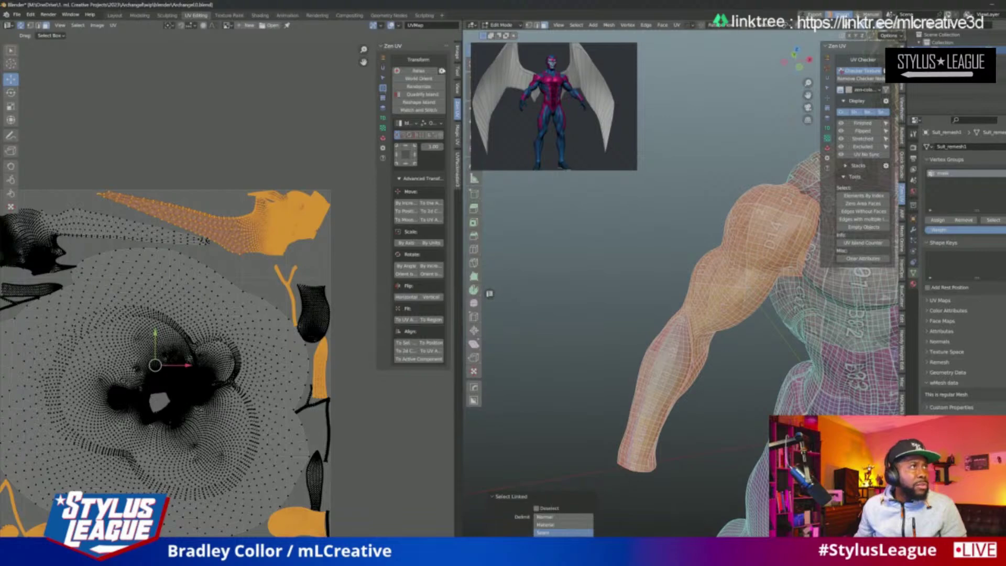
{"action": "left_click", "coordinate": [419, 79]}
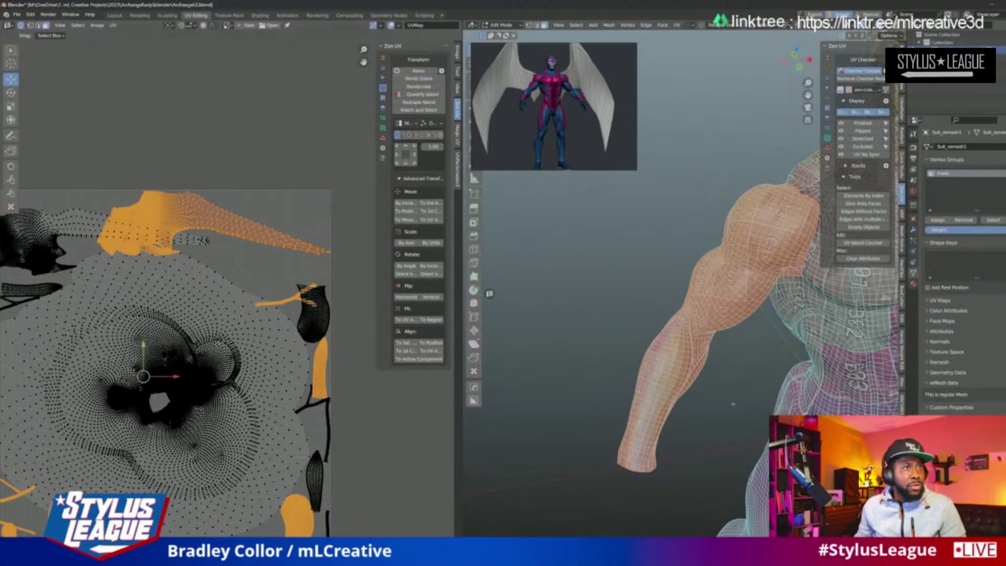
{"action": "middle_click_drag", "start_coordinate": [725, 402], "coordinate": [682, 367]}
{"action": "middle_click_drag", "start_coordinate": [682, 314], "coordinate": [655, 304]}
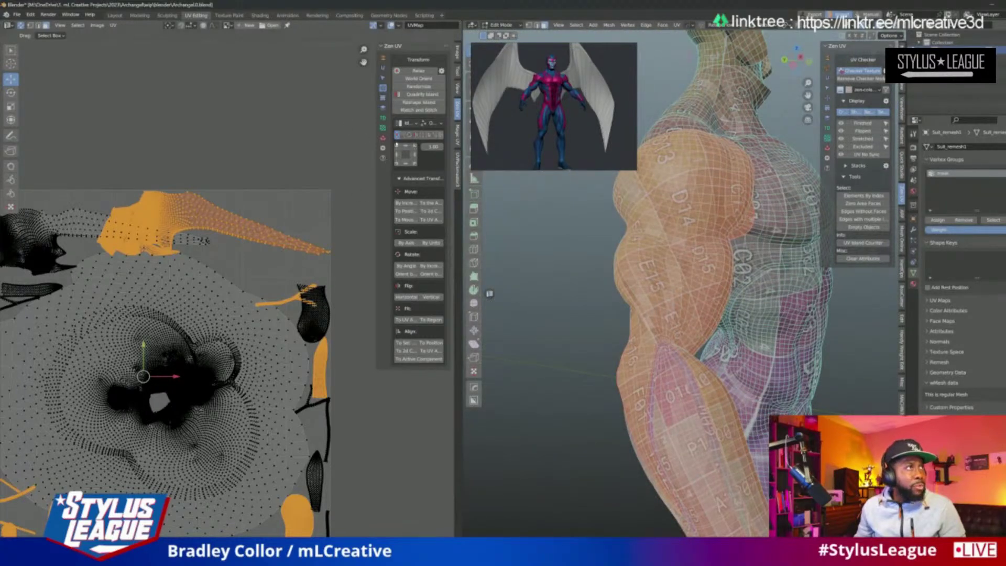
Step: Pack the selected arm islands with Zen UV's Pack Islands using the UVPackmaster engine
{"action": "left_click", "coordinate": [383, 138]}
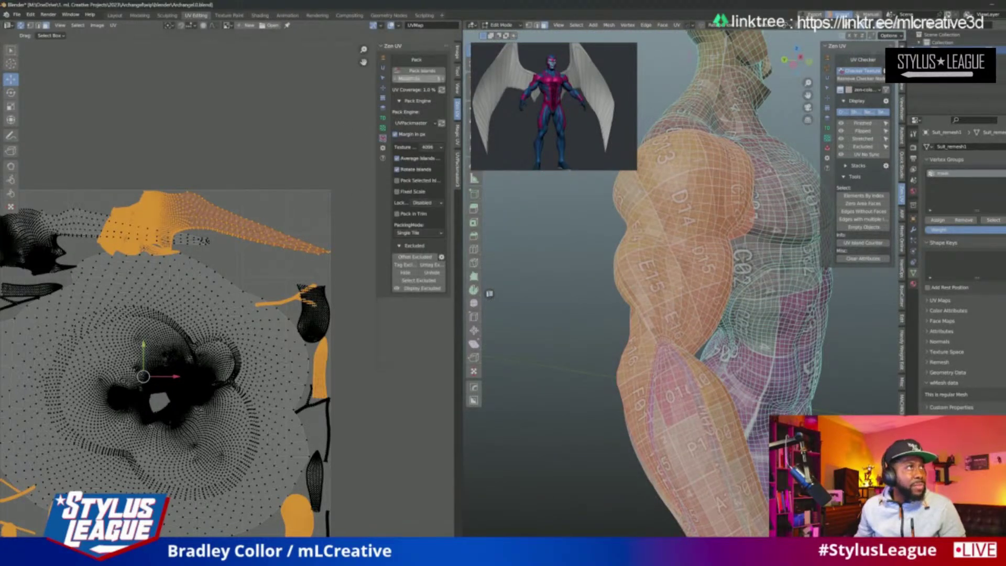
{"action": "left_click", "coordinate": [421, 75]}
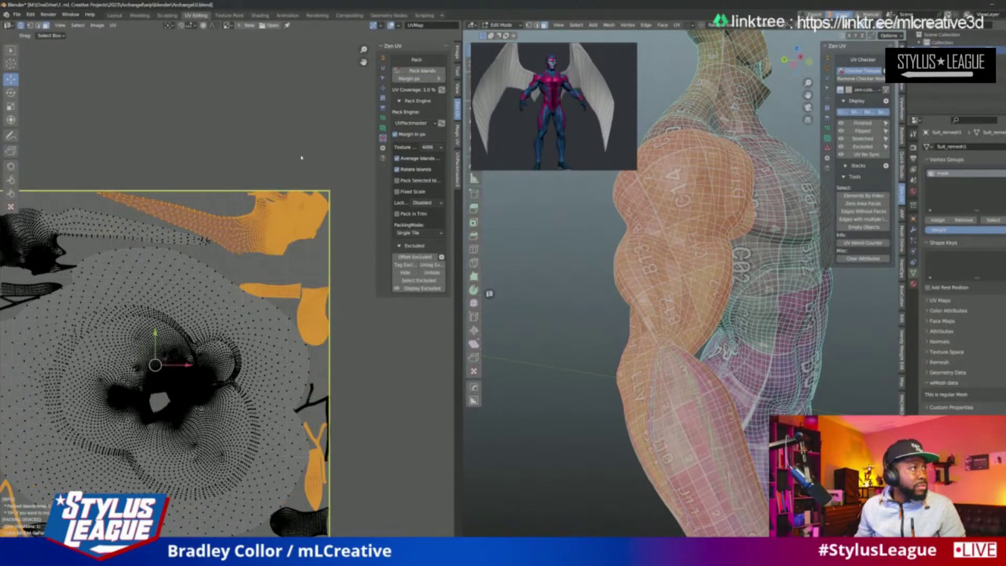
{"action": "scroll", "coordinate": [284, 217], "scroll_direction": "down", "scroll_amount": 3}
{"action": "scroll", "coordinate": [284, 217], "scroll_direction": "up", "scroll_amount": 2}
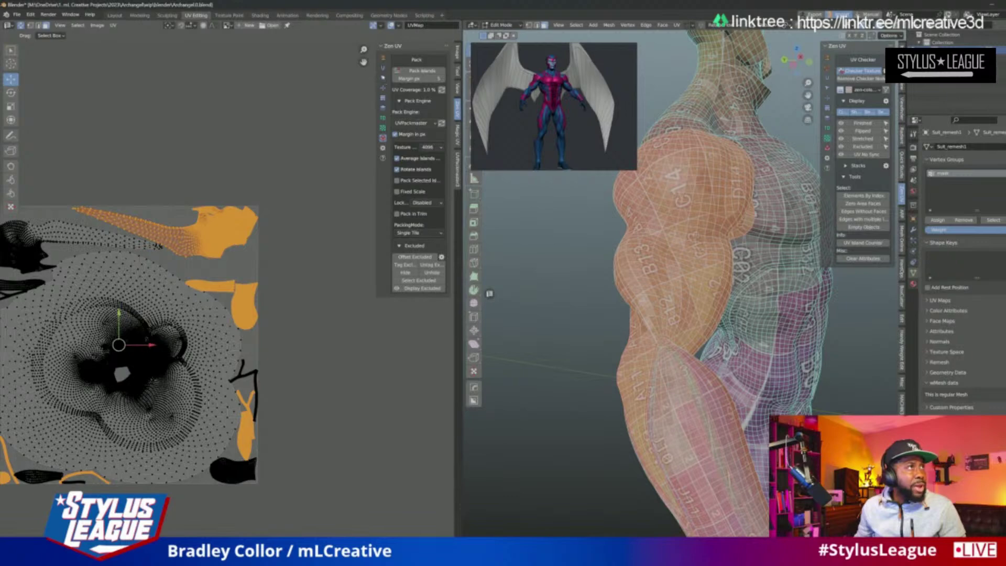
Step: Reorient the packed arm islands with World Orient
{"action": "left_click", "coordinate": [383, 69]}
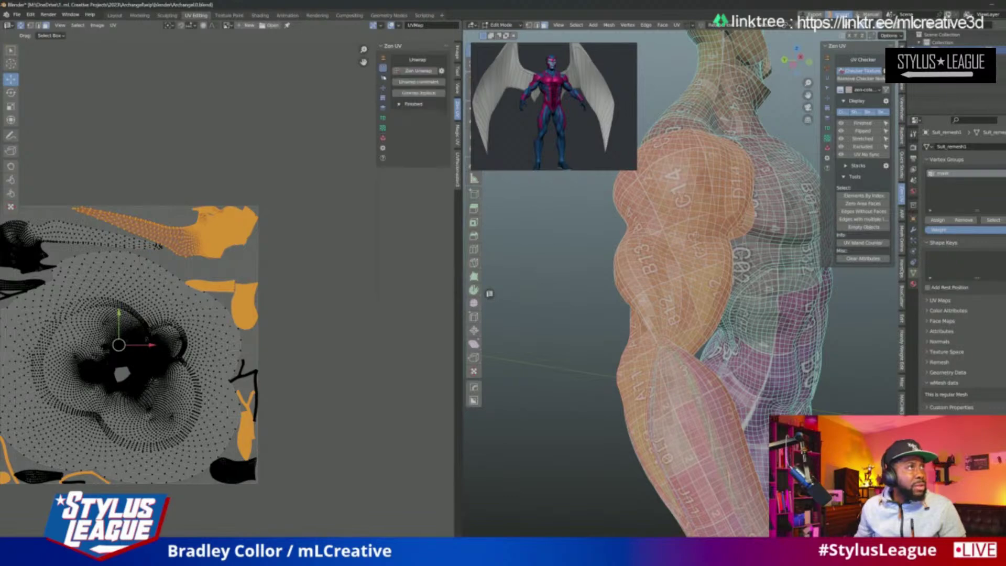
{"action": "left_click", "coordinate": [383, 78]}
{"action": "left_click", "coordinate": [383, 88]}
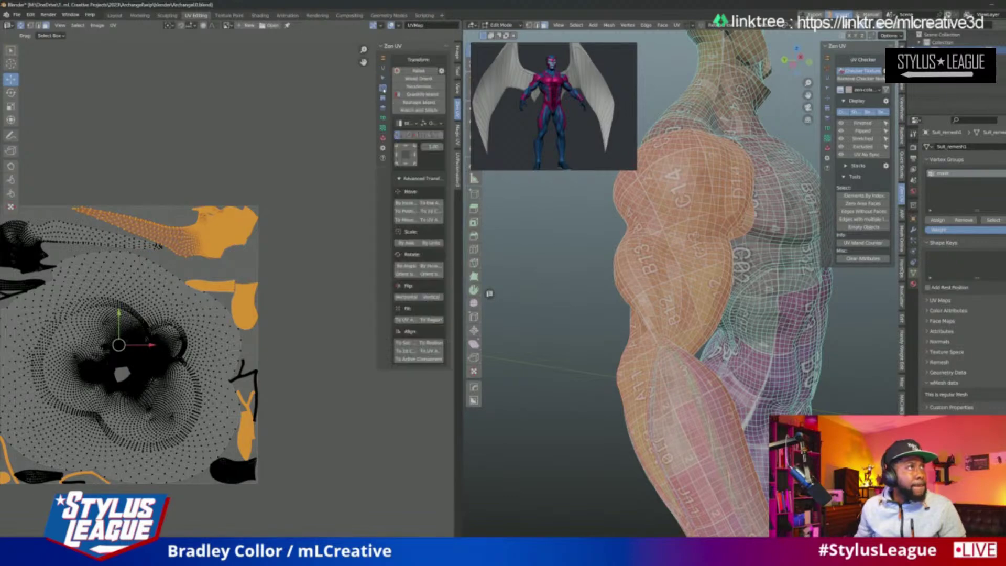
{"action": "left_click", "coordinate": [428, 80]}
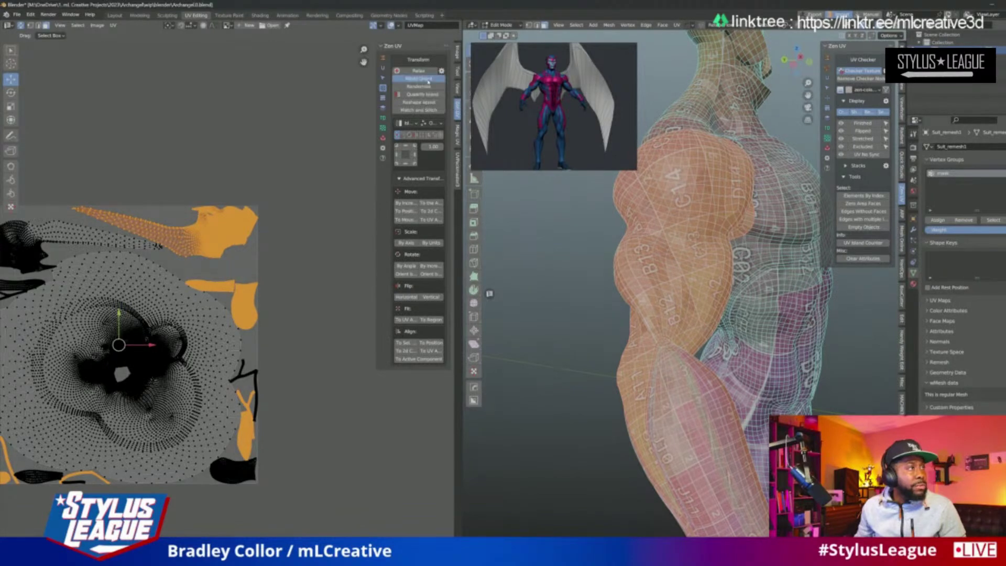
{"action": "middle_click_drag", "start_coordinate": [287, 364], "coordinate": [295, 306]}
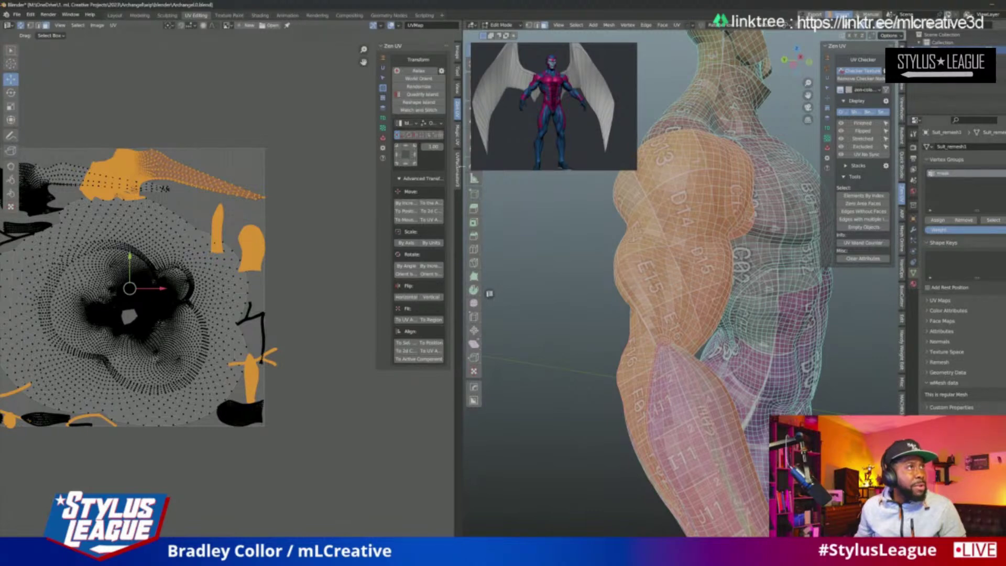
Step: Turn off island rotation in UVPackmaster and pack the arm islands into a single tile
{"action": "left_click", "coordinate": [458, 170]}
{"action": "left_click", "coordinate": [384, 171]}
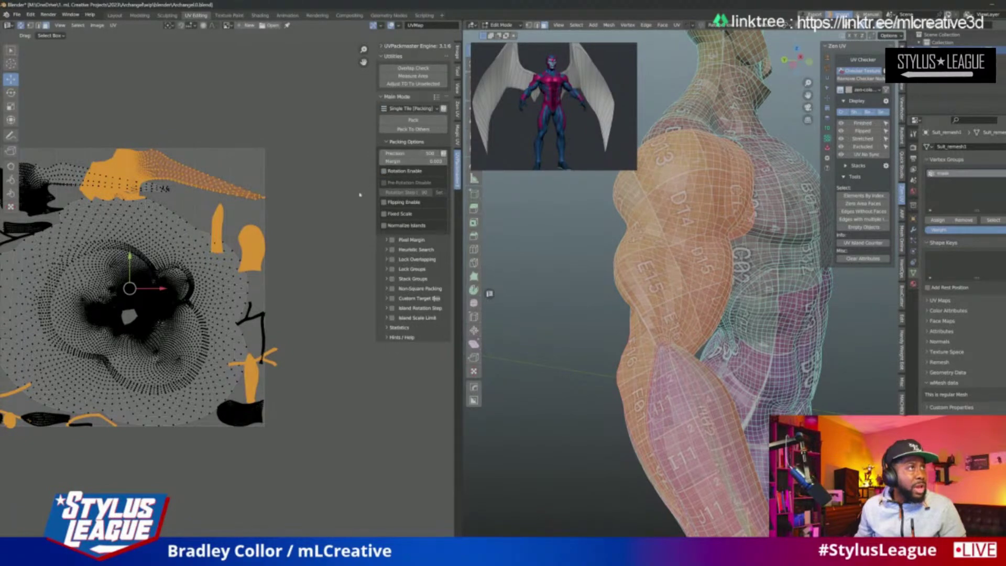
{"action": "left_click", "coordinate": [413, 120]}
{"action": "scroll", "coordinate": [294, 309], "scroll_direction": "down", "scroll_amount": 2}
{"action": "middle_click_drag", "start_coordinate": [294, 309], "coordinate": [288, 222]}
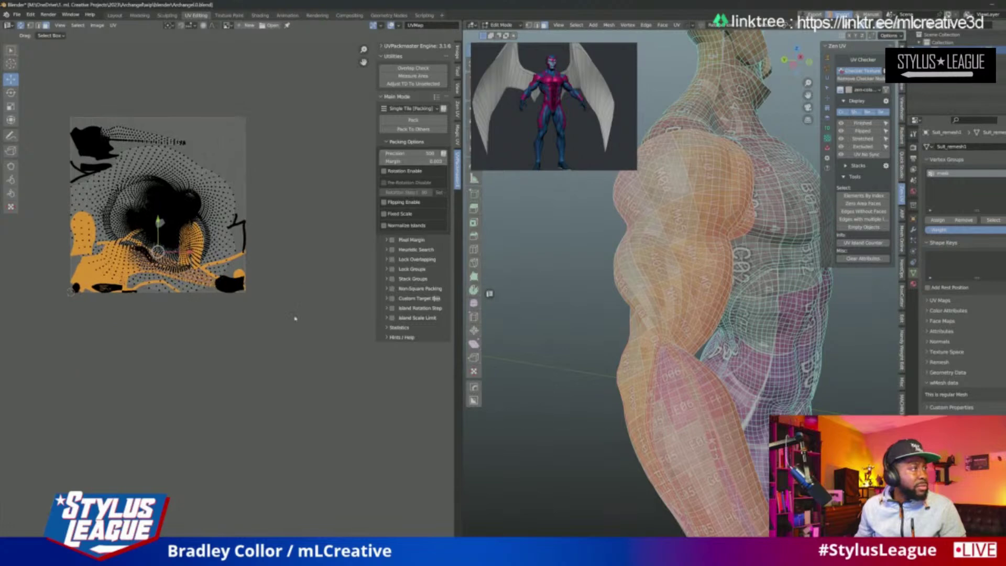
Step: Examine the packed arm islands in the UV layout and compare the checker pattern on the arm and torso
{"action": "scroll", "coordinate": [288, 283], "scroll_direction": "up", "scroll_amount": 4}
{"action": "middle_click_drag", "start_coordinate": [620, 435], "coordinate": [739, 413]}
{"action": "scroll", "coordinate": [142, 270], "scroll_direction": "down", "scroll_amount": 4}
{"action": "middle_click_drag", "start_coordinate": [142, 270], "coordinate": [181, 267]}
{"action": "middle_click_drag", "start_coordinate": [682, 315], "coordinate": [760, 319]}
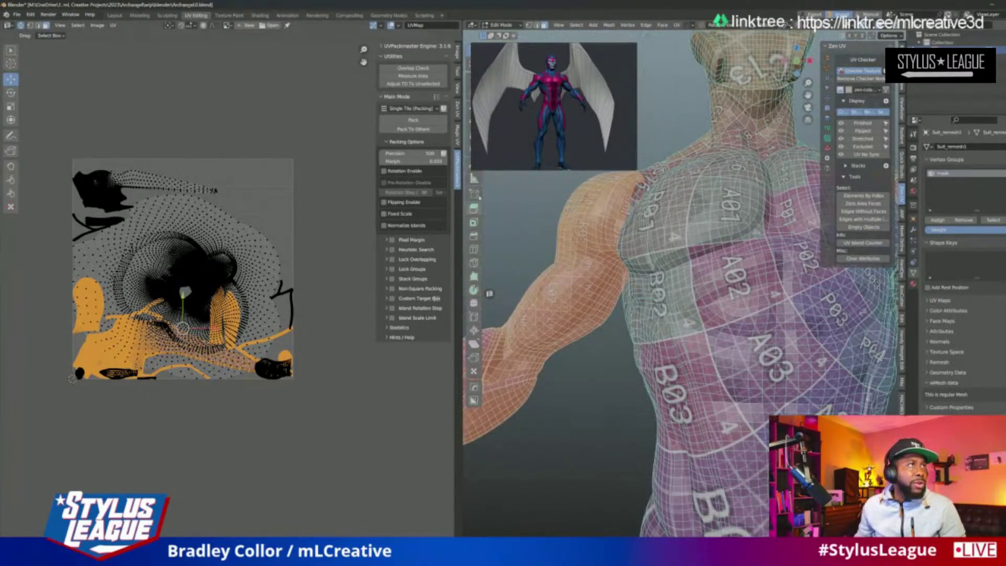
{"action": "scroll", "coordinate": [256, 273], "scroll_direction": "up", "scroll_amount": 2}
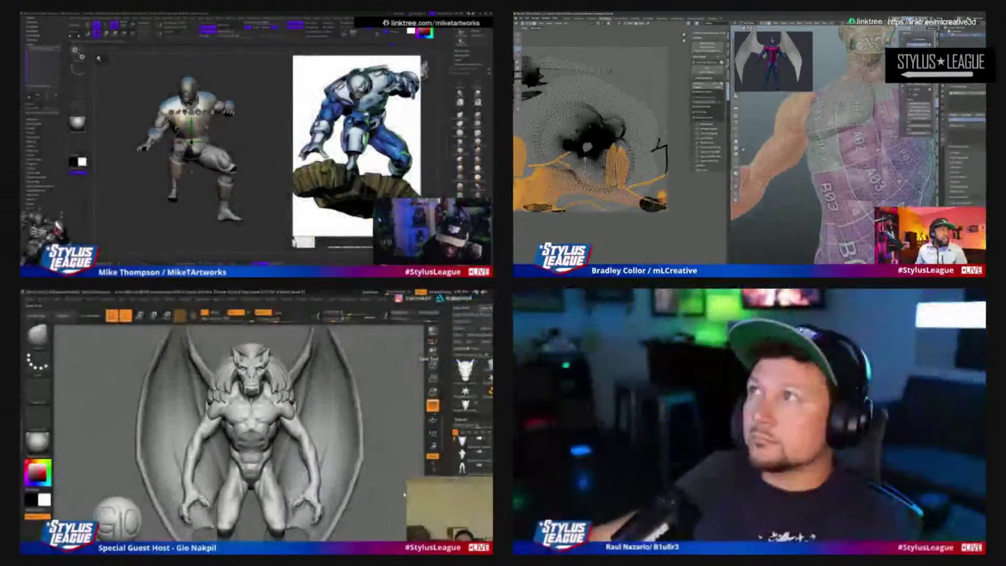
{"action": "scroll", "coordinate": [625, 137], "scroll_direction": "down", "scroll_amount": 3}
{"action": "scroll", "coordinate": [614, 141], "scroll_direction": "up", "scroll_amount": 4}
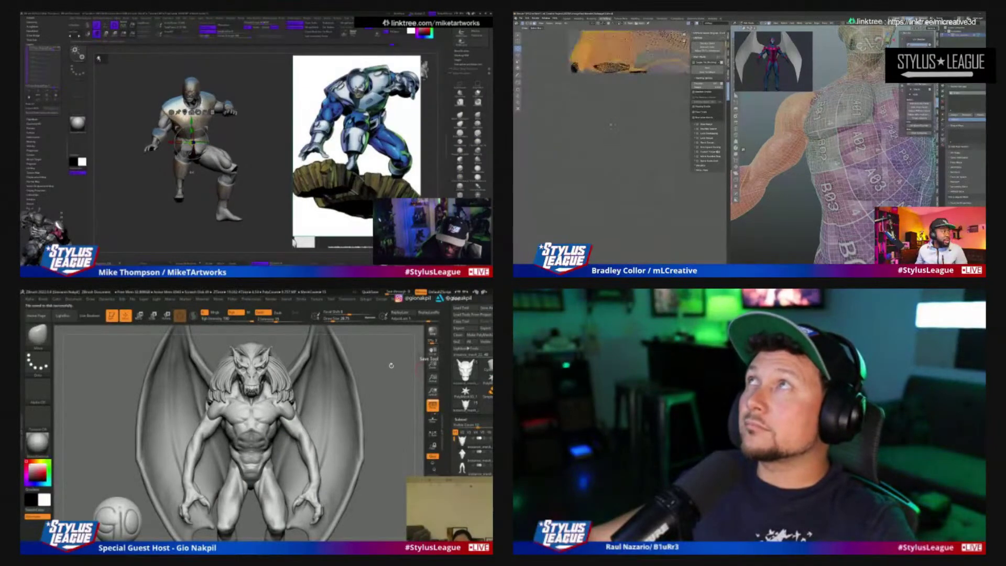
{"action": "middle_click_drag", "start_coordinate": [629, 79], "coordinate": [624, 152]}
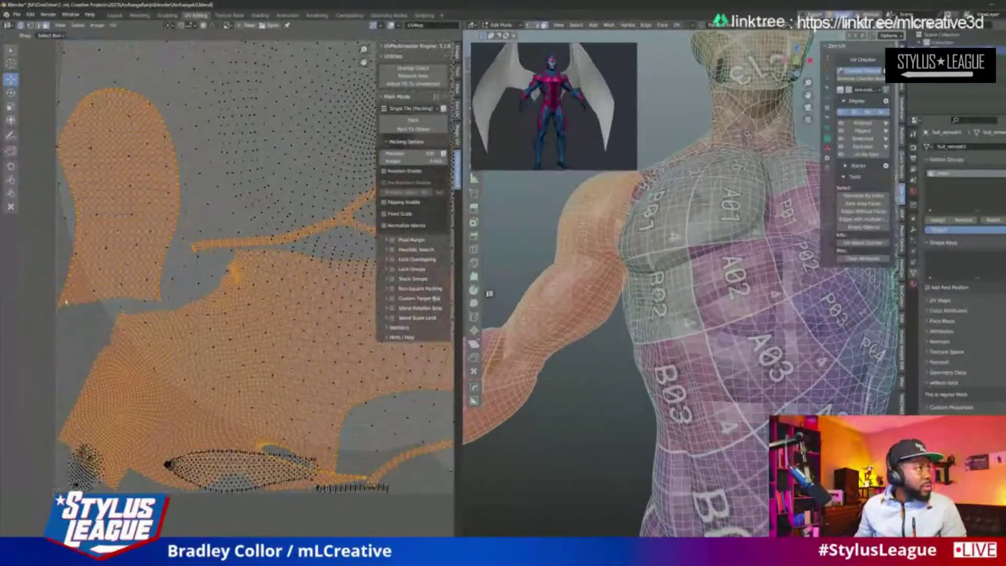
Step: Select only the rounded lower forearm UV island and read its texel density with Zen UV's Get TD
{"action": "key", "text": "alt+a"}
{"action": "left_click", "coordinate": [65, 301]}
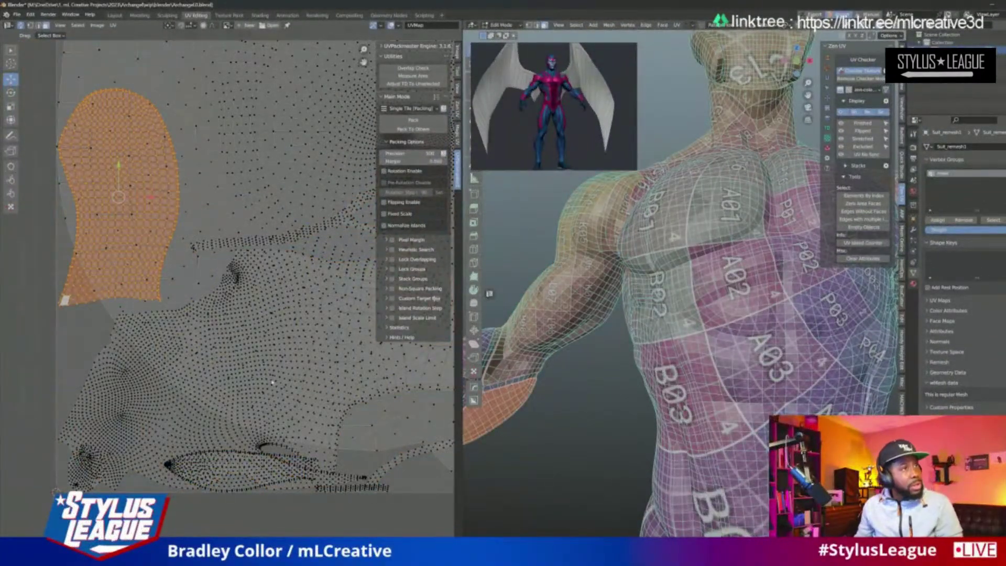
{"action": "mouse_move", "coordinate": [611, 400]}
{"action": "middle_mouse_down"}
{"action": "mouse_move", "coordinate": [600, 443]}
{"action": "mouse_move", "coordinate": [579, 443]}
{"action": "mouse_move", "coordinate": [604, 404]}
{"action": "middle_mouse_up"}
{"action": "left_click", "coordinate": [414, 120]}
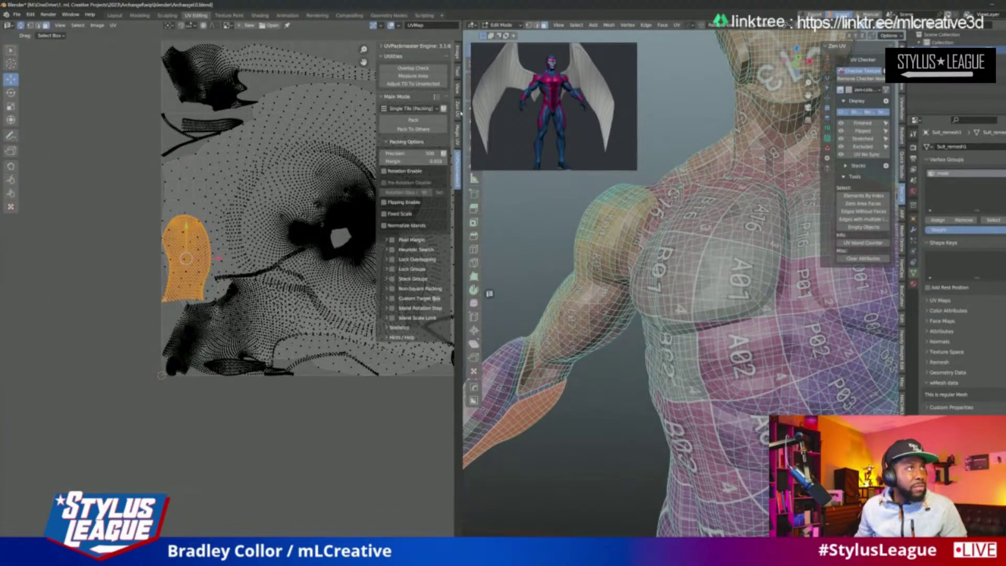
{"action": "left_click", "coordinate": [459, 107]}
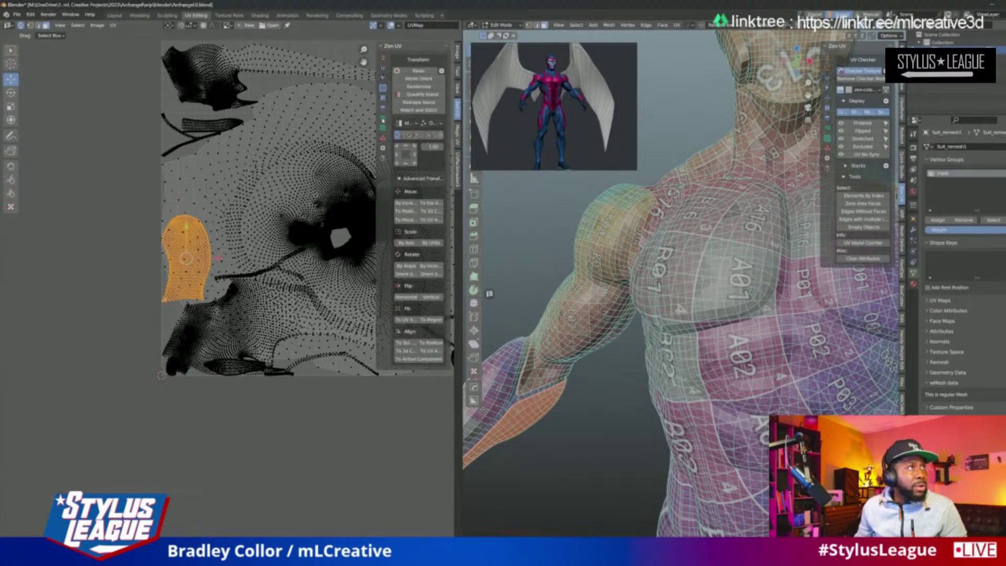
{"action": "left_click", "coordinate": [383, 119]}
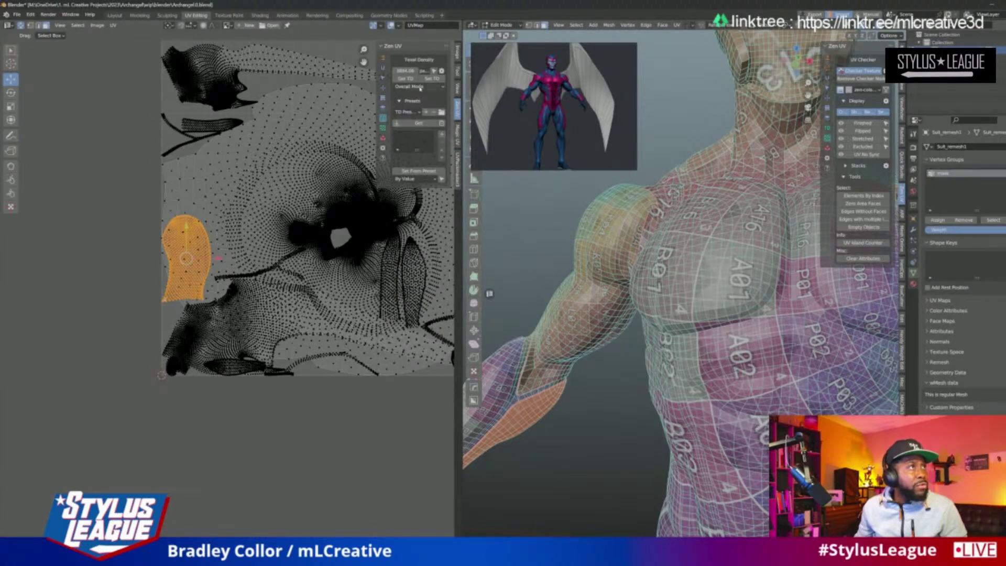
{"action": "left_click", "coordinate": [406, 78]}
Step: Add the two long, narrow forearm shell islands to the selection, using Select Linked delimited by seams
{"action": "middle_click_drag", "start_coordinate": [566, 426], "coordinate": [617, 352]}
{"action": "scroll", "coordinate": [592, 422], "scroll_direction": "down", "scroll_amount": 4}
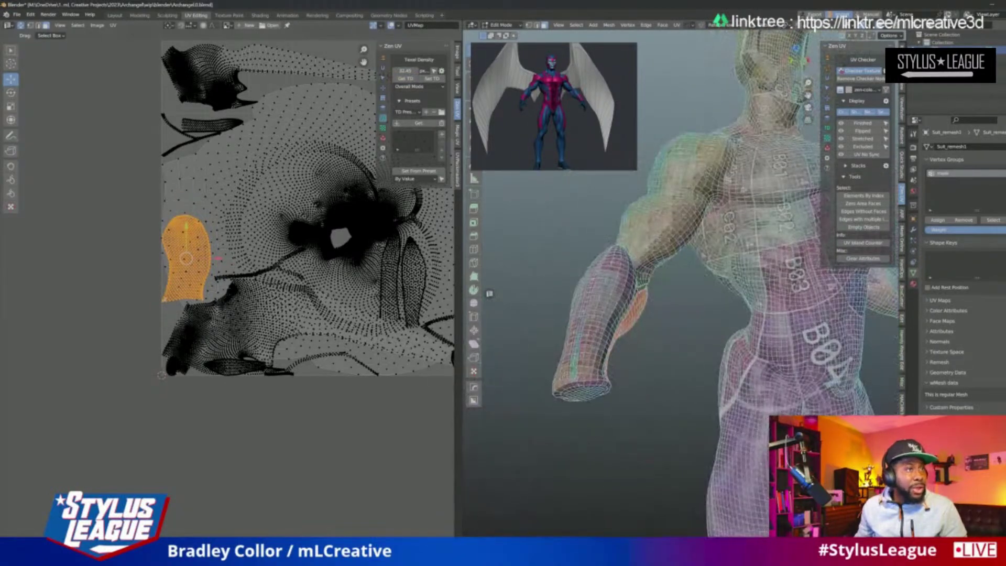
{"action": "key", "text": "l"}
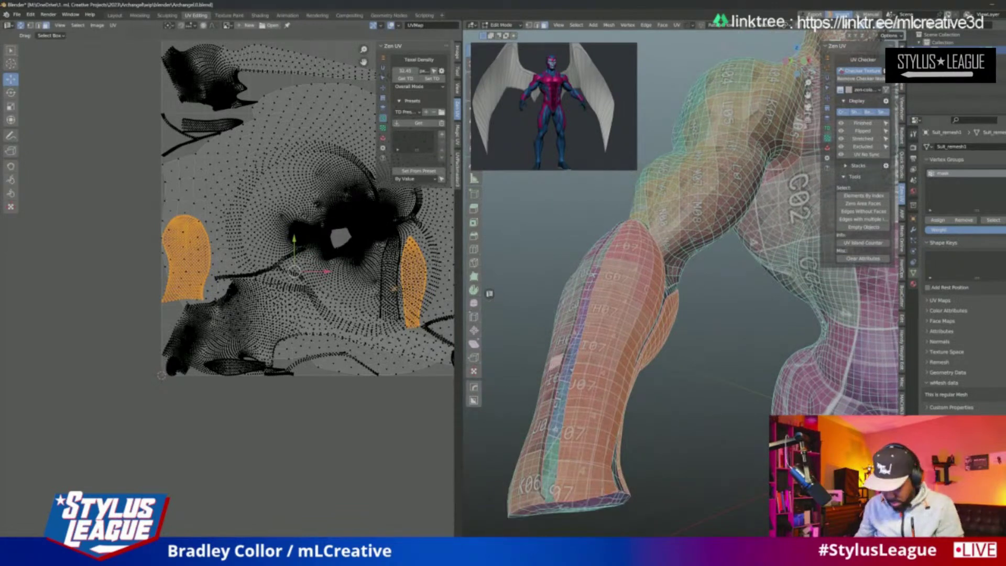
{"action": "key", "text": "l"}
{"action": "left_click", "coordinate": [563, 408], "text": "shift"}
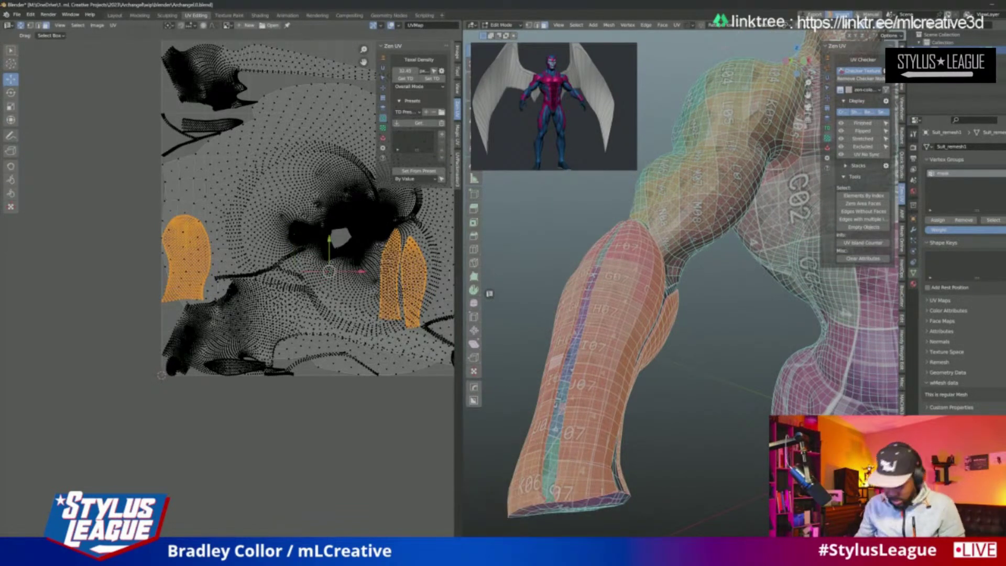
{"action": "key", "text": "ctrl+l"}
{"action": "middle_click_drag", "start_coordinate": [682, 283], "coordinate": [718, 262]}
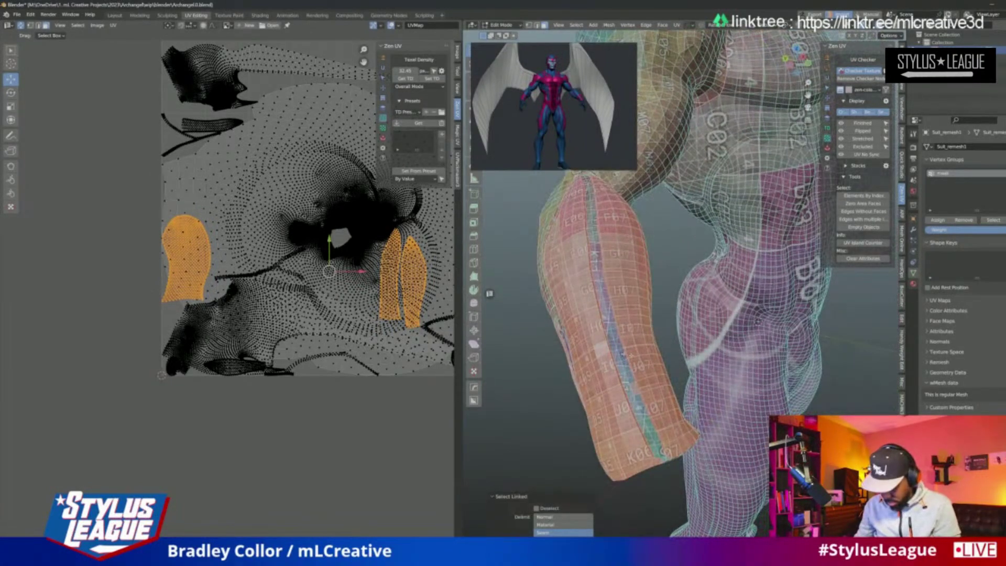
Step: Add the thin strip between the forearm shells and the wrist end cap to the selection
{"action": "scroll", "coordinate": [490, 294], "scroll_direction": "up", "scroll_amount": 5}
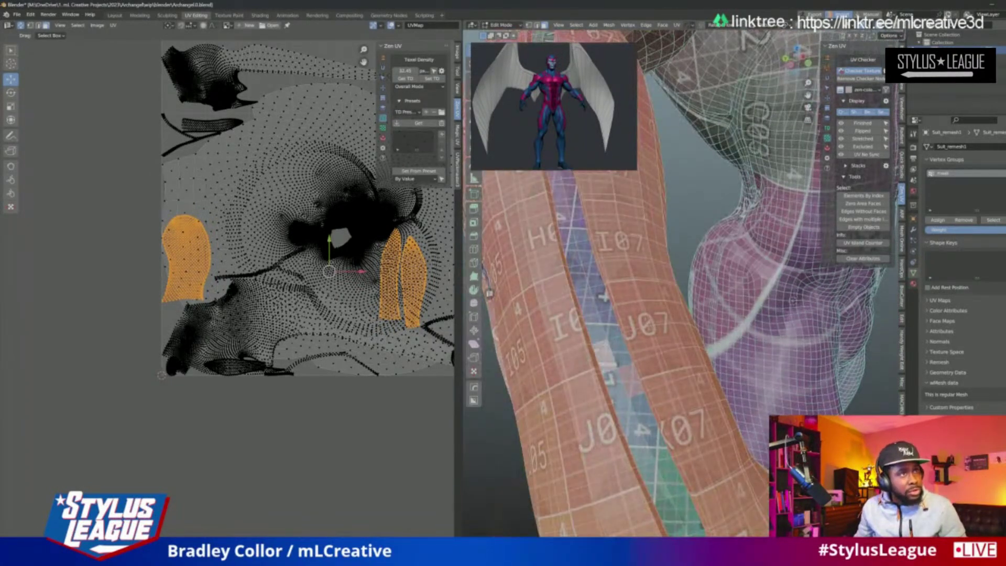
{"action": "key", "text": "l"}
{"action": "scroll", "coordinate": [490, 293], "scroll_direction": "down", "scroll_amount": 6}
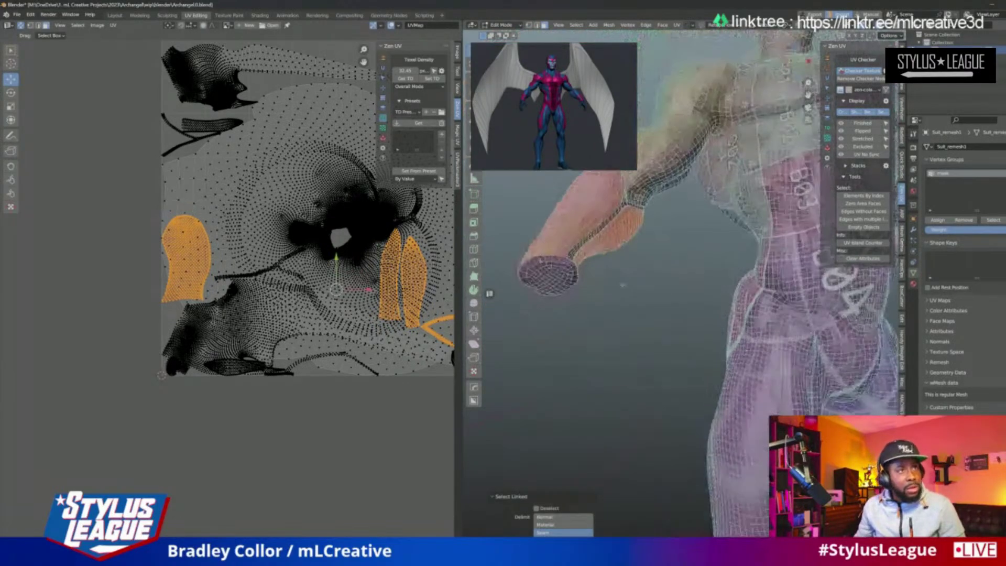
{"action": "left_click", "coordinate": [550, 268], "text": "shift"}
{"action": "key", "text": "ctrl+l"}
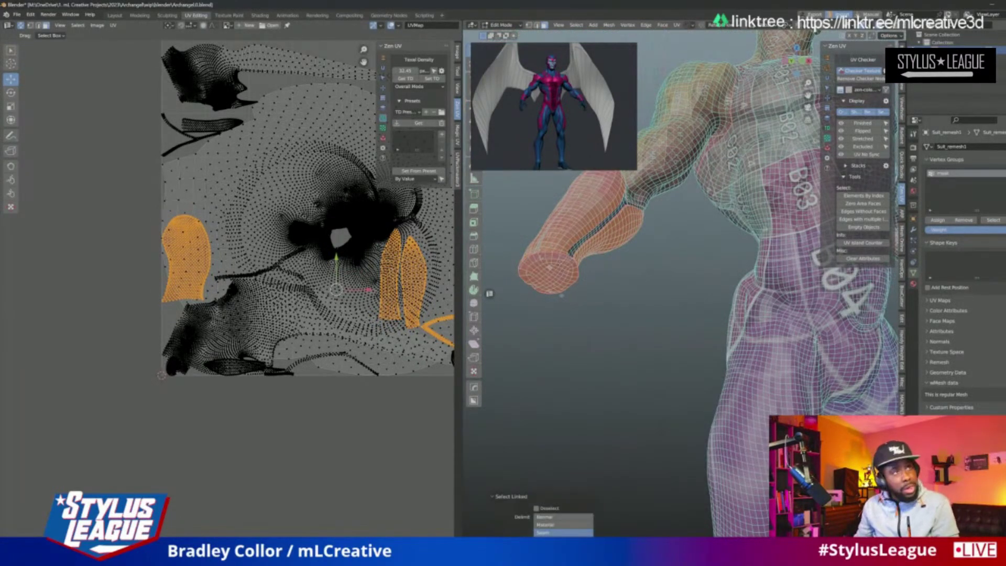
Step: Extend the selection with the elbow seam strip and the whole upper arm island
{"action": "scroll", "coordinate": [490, 294], "scroll_direction": "up", "scroll_amount": 5}
{"action": "left_click", "coordinate": [556, 315], "text": "shift"}
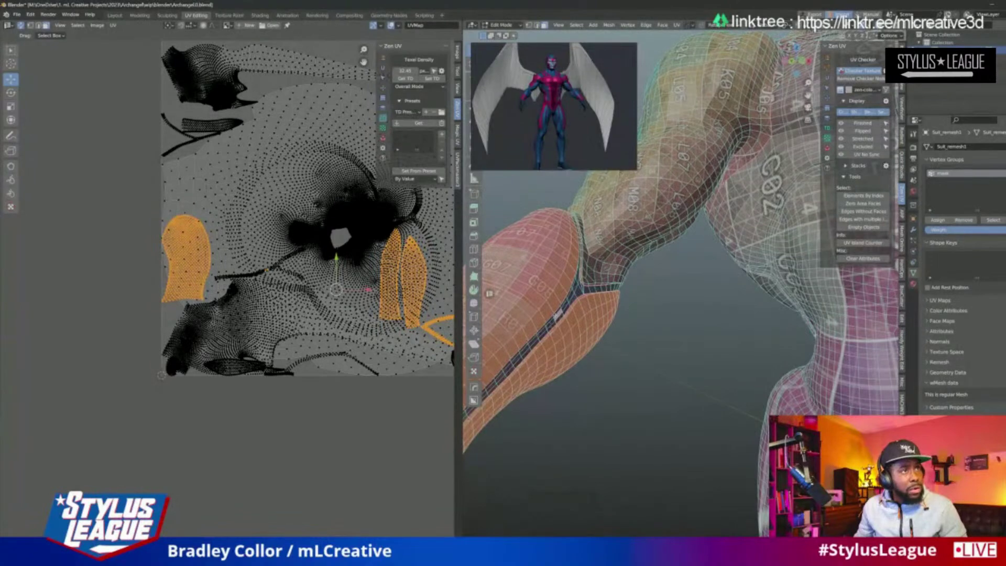
{"action": "key", "text": "ctrl+l"}
{"action": "middle_click_drag", "start_coordinate": [489, 294], "coordinate": [490, 294]}
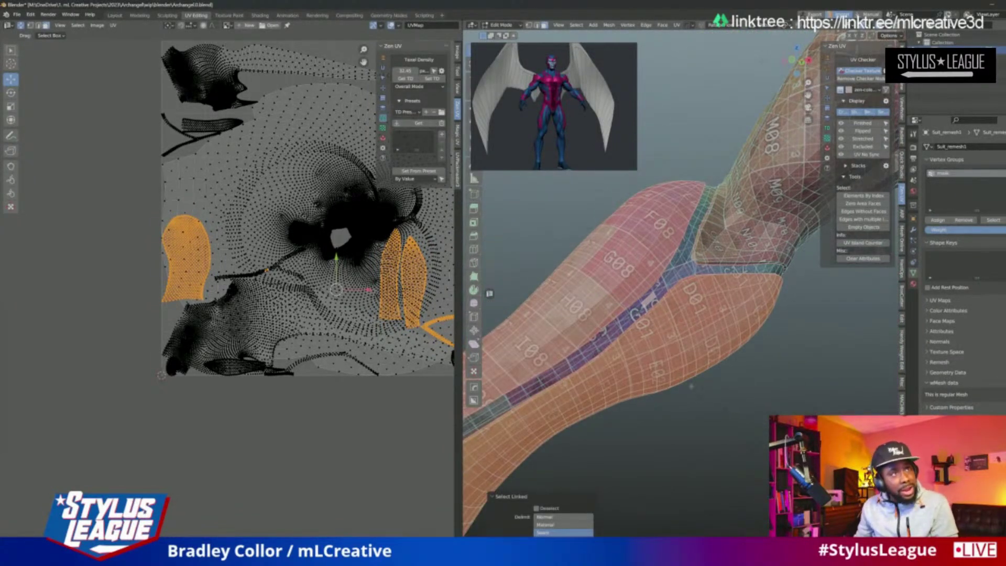
{"action": "left_click", "coordinate": [582, 357], "text": "shift"}
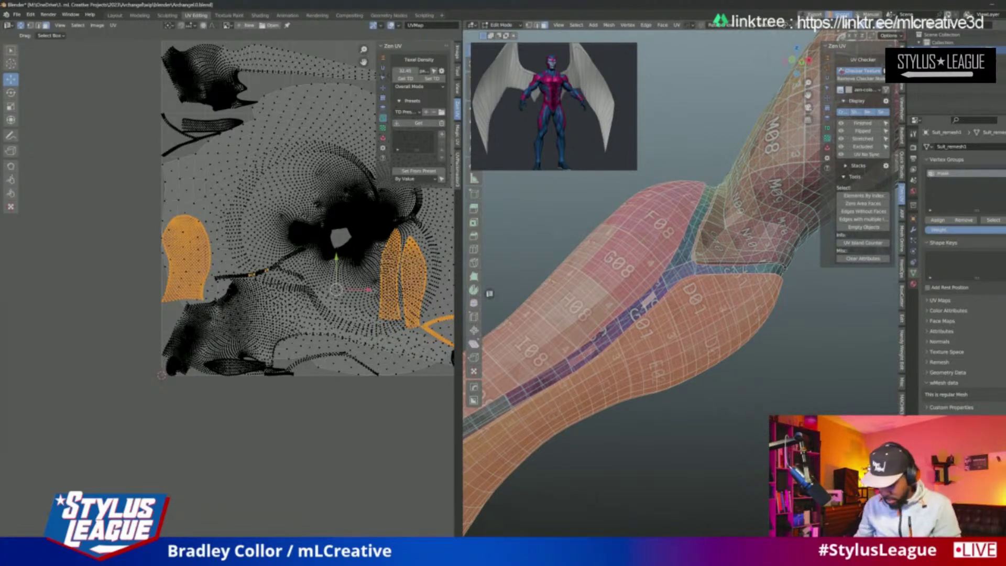
{"action": "key", "text": "ctrl+l"}
{"action": "middle_click_drag", "start_coordinate": [489, 294], "coordinate": [490, 293]}
{"action": "key", "text": "ctrl+l"}
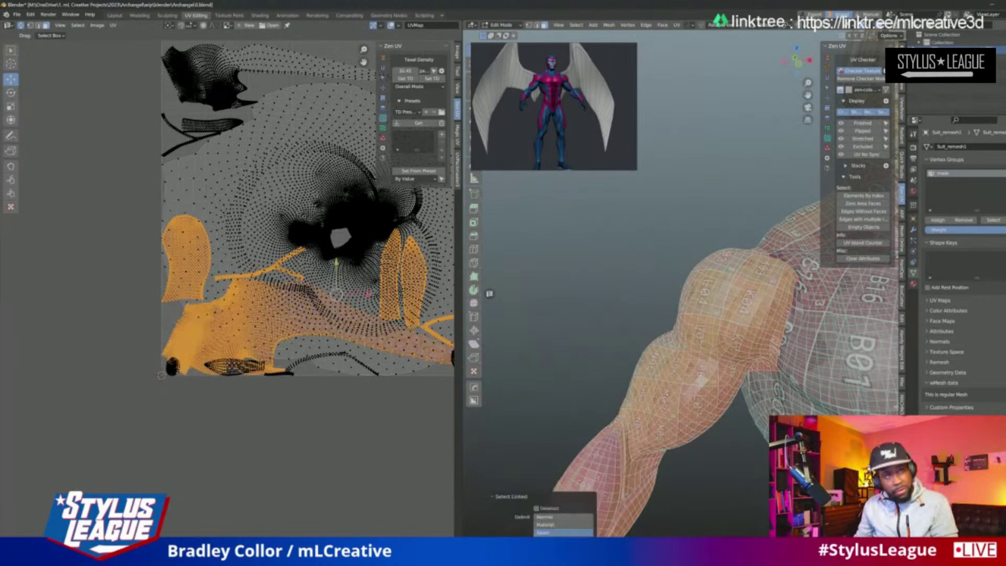
{"action": "middle_click_drag", "start_coordinate": [686, 294], "coordinate": [686, 295]}
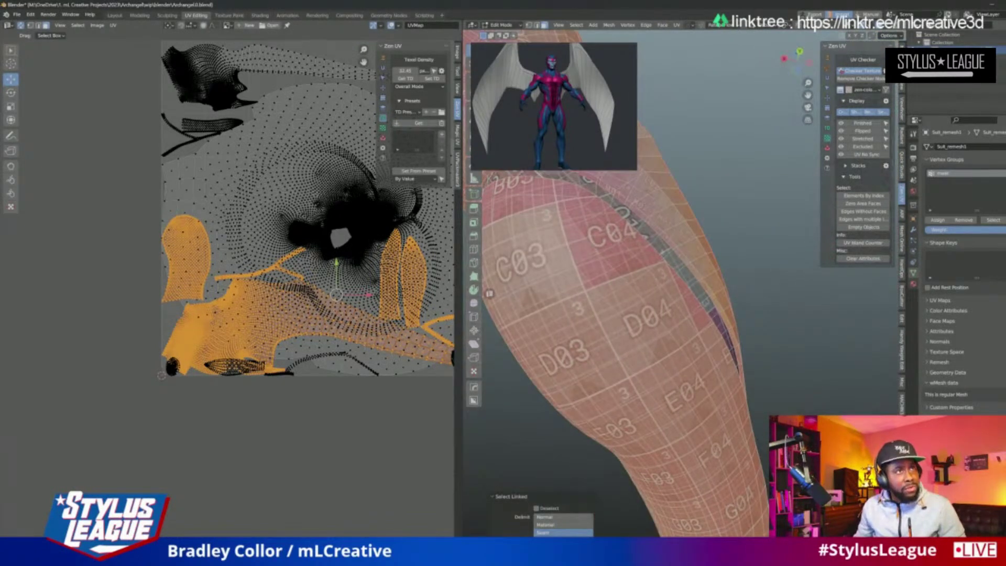
Step: Add the remaining thin strip between the arm panels to the selection and apply the sampled texel density with Set TD
{"action": "left_click", "coordinate": [662, 247], "text": "shift"}
{"action": "key", "text": "l"}
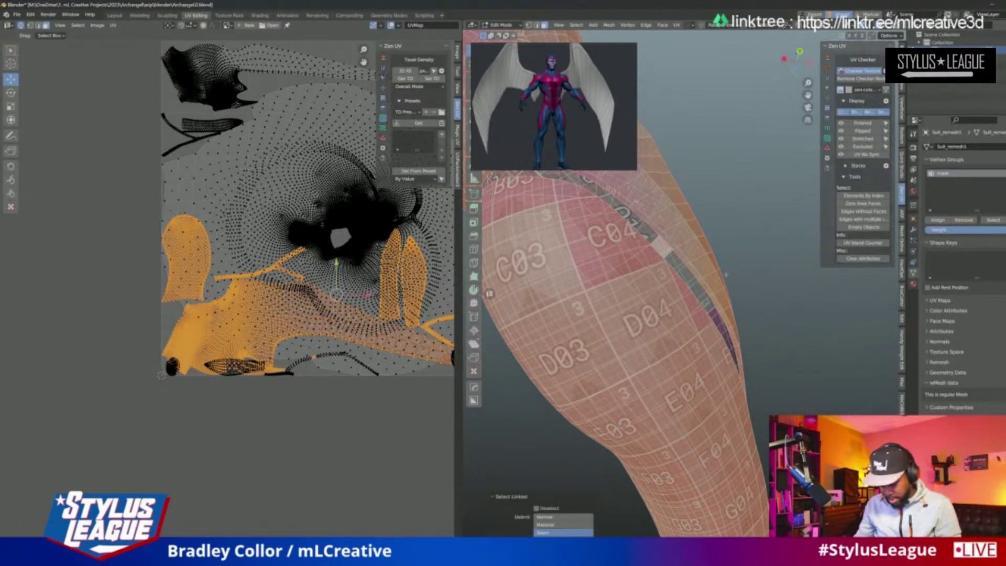
{"action": "middle_click_drag", "start_coordinate": [751, 294], "coordinate": [751, 295]}
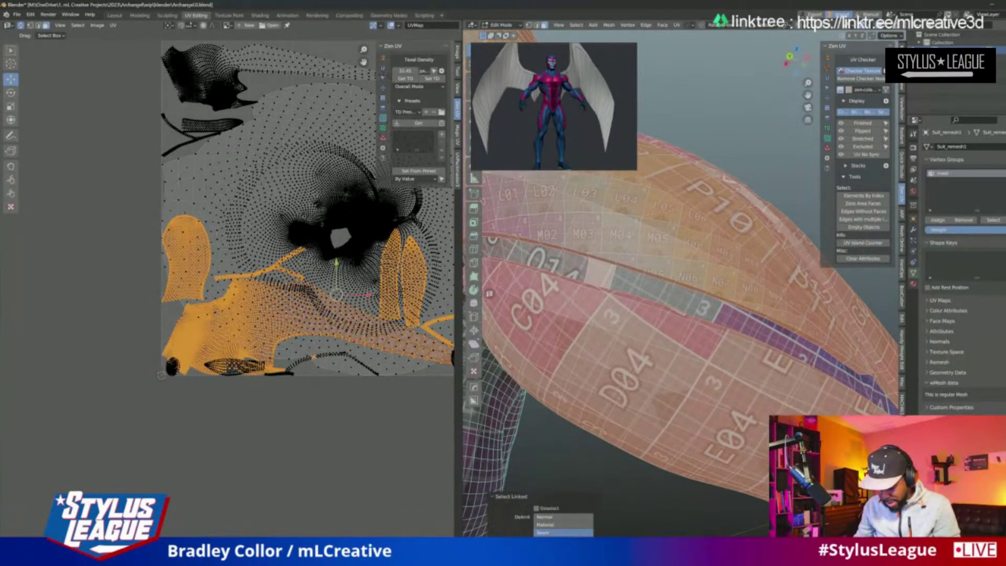
{"action": "key", "text": "alt+z"}
{"action": "key", "text": "ctrl+z"}
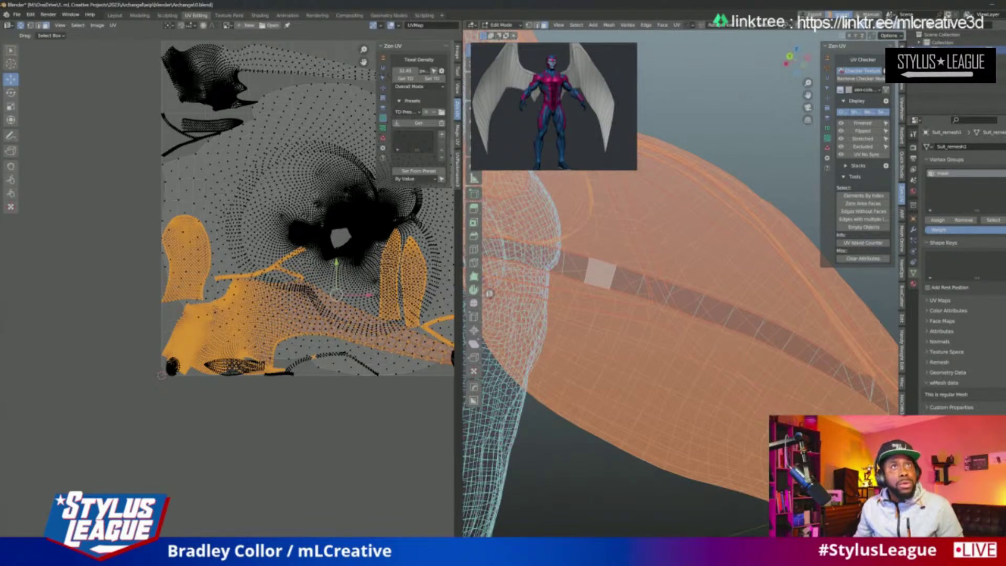
{"action": "key", "text": "alt+z"}
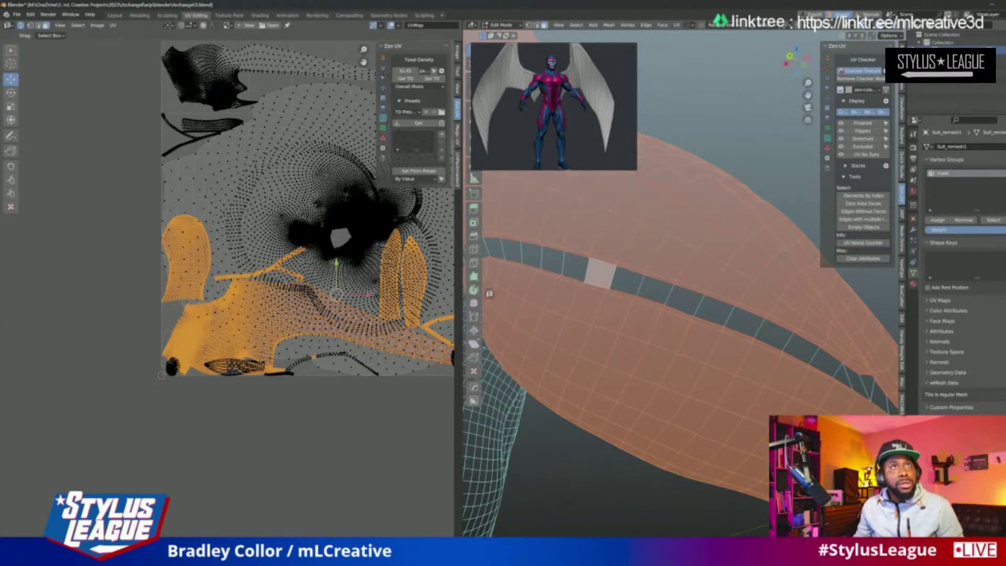
{"action": "left_click_drag", "start_coordinate": [907, 283], "coordinate": [964, 283]}
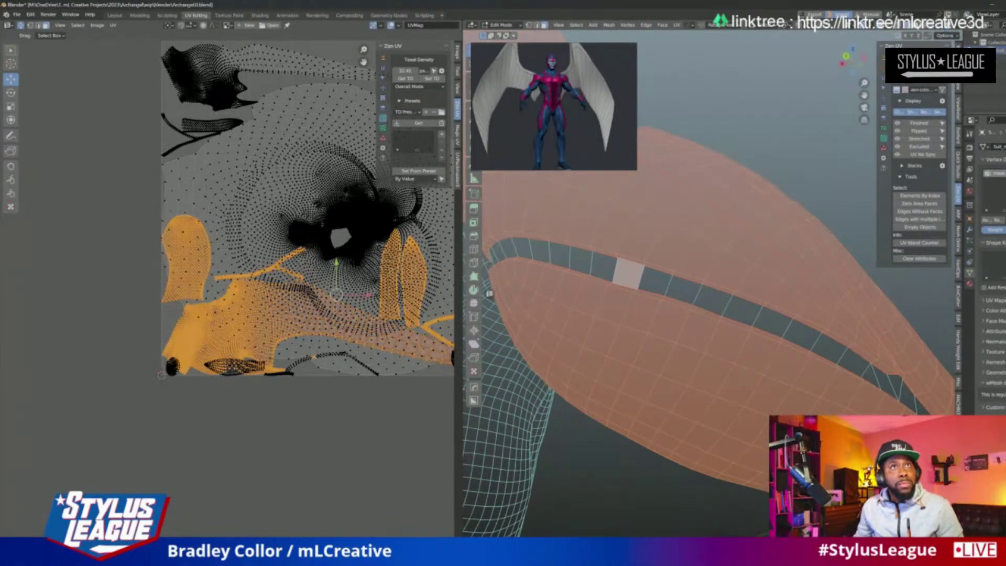
{"action": "left_click", "coordinate": [913, 26]}
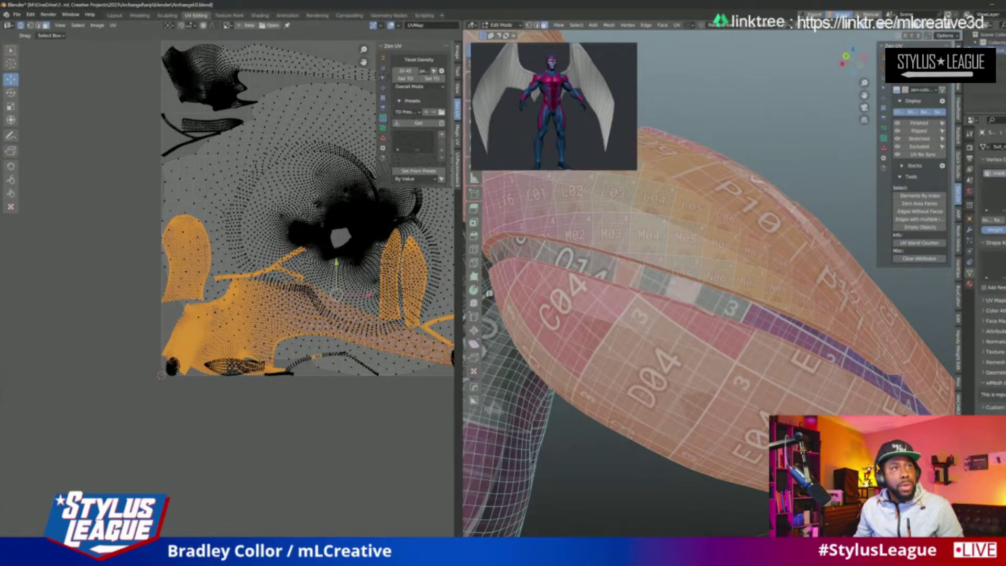
{"action": "key", "text": "shift+l"}
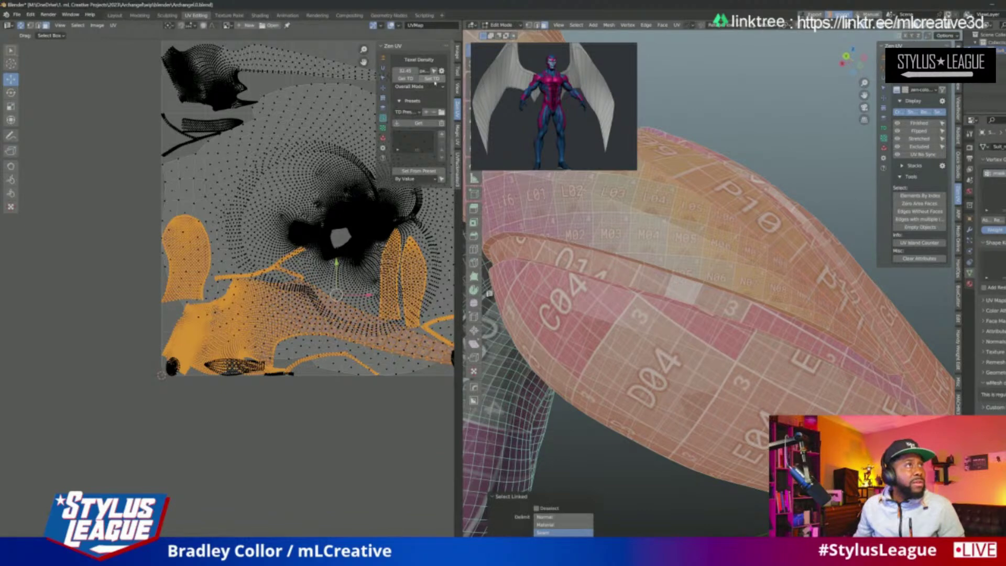
{"action": "left_click", "coordinate": [434, 79]}
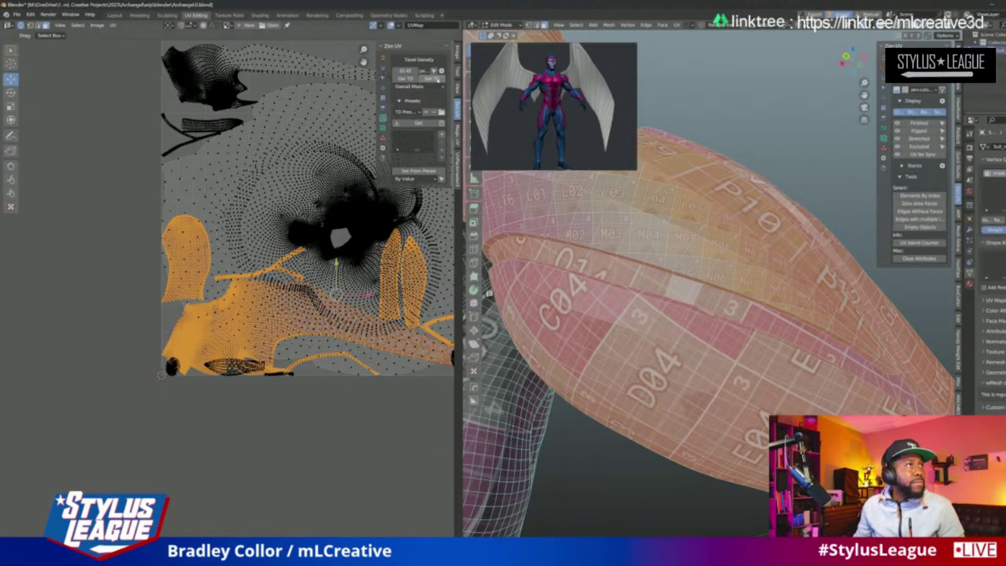
Step: Examine the checker pattern across the arm and torso from several angles to compare texel density
{"action": "scroll", "coordinate": [807, 283], "scroll_direction": "down", "scroll_amount": 7}
{"action": "middle_click_drag", "start_coordinate": [812, 283], "coordinate": [624, 235]}
{"action": "scroll", "coordinate": [758, 250], "scroll_direction": "up", "scroll_amount": 4}
{"action": "left_click", "coordinate": [758, 249]}
{"action": "scroll", "coordinate": [758, 249], "scroll_direction": "down", "scroll_amount": 4}
{"action": "middle_click_drag", "start_coordinate": [708, 262], "coordinate": [629, 241]}
{"action": "scroll", "coordinate": [707, 262], "scroll_direction": "down", "scroll_amount": 3}
{"action": "scroll", "coordinate": [634, 327], "scroll_direction": "up", "scroll_amount": 3}
{"action": "middle_click_drag", "start_coordinate": [636, 327], "coordinate": [636, 270]}
{"action": "scroll", "coordinate": [705, 336], "scroll_direction": "down", "scroll_amount": 4}
{"action": "scroll", "coordinate": [231, 295], "scroll_direction": "up", "scroll_amount": 3}
{"action": "scroll", "coordinate": [231, 295], "scroll_direction": "down", "scroll_amount": 2}
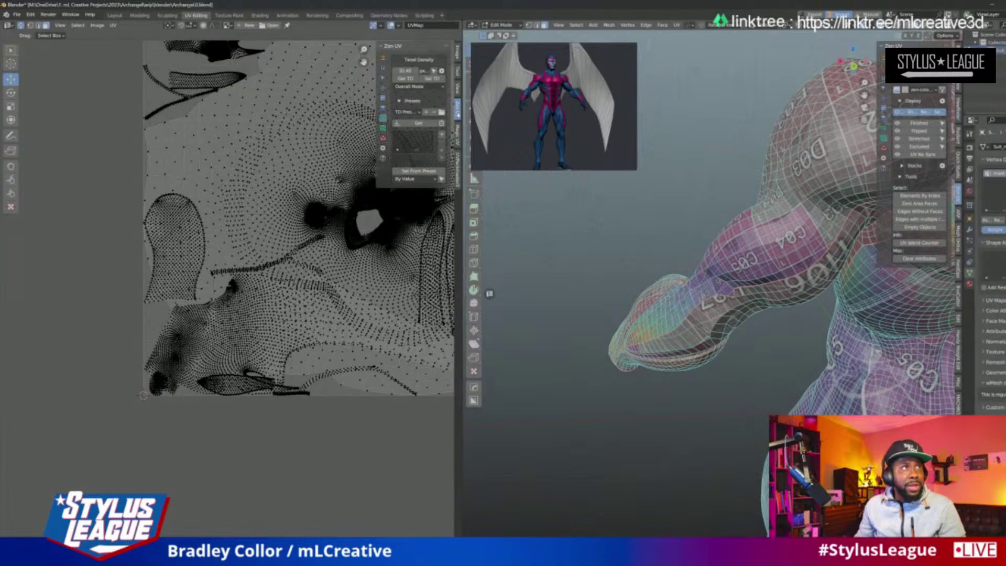
Step: Select the large torso island and move it outside the UV tile, above the remaining arm islands
{"action": "left_click", "coordinate": [458, 178]}
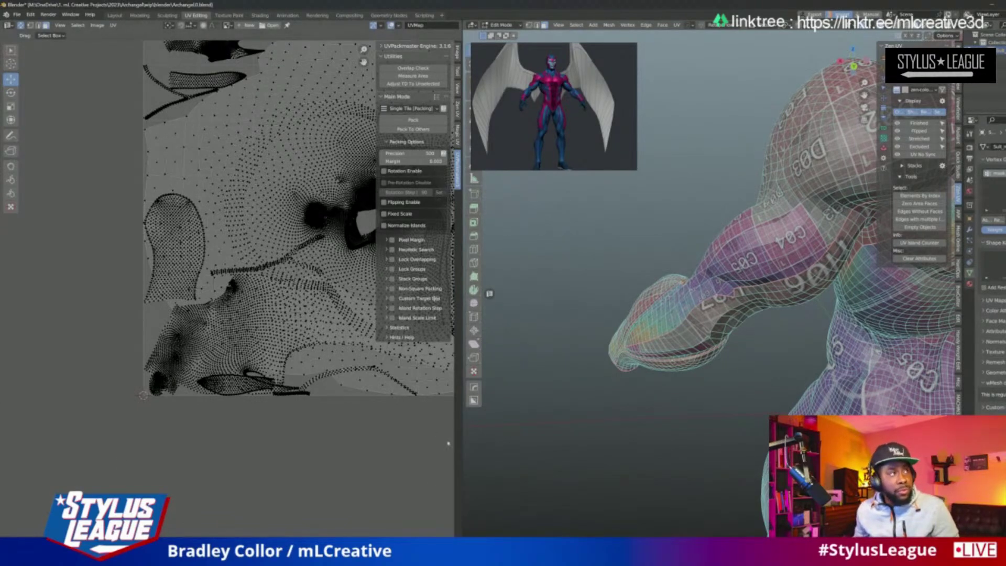
{"action": "scroll", "coordinate": [365, 389], "scroll_direction": "up", "scroll_amount": 2}
{"action": "scroll", "coordinate": [335, 399], "scroll_direction": "down", "scroll_amount": 5}
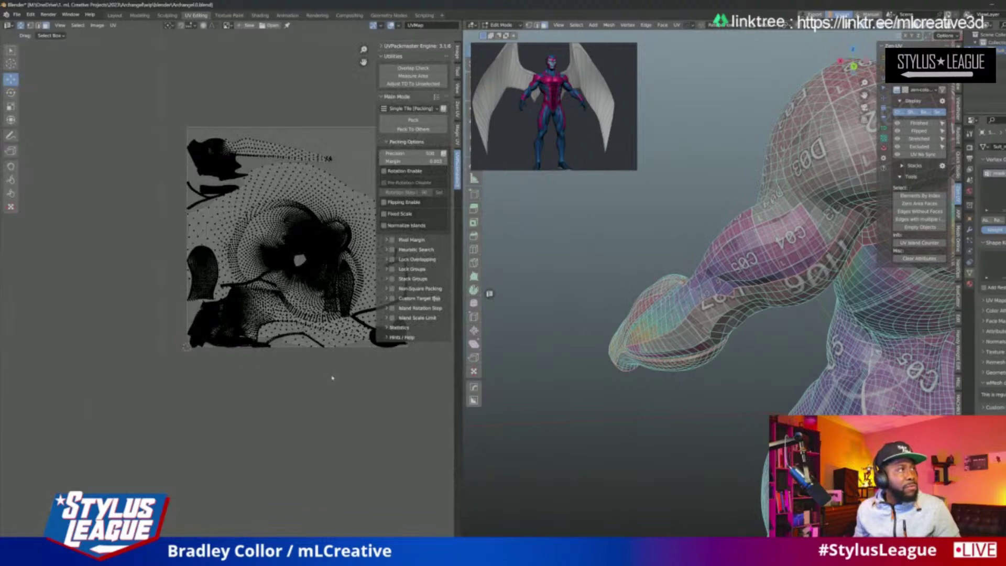
{"action": "scroll", "coordinate": [333, 378], "scroll_direction": "up", "scroll_amount": 3}
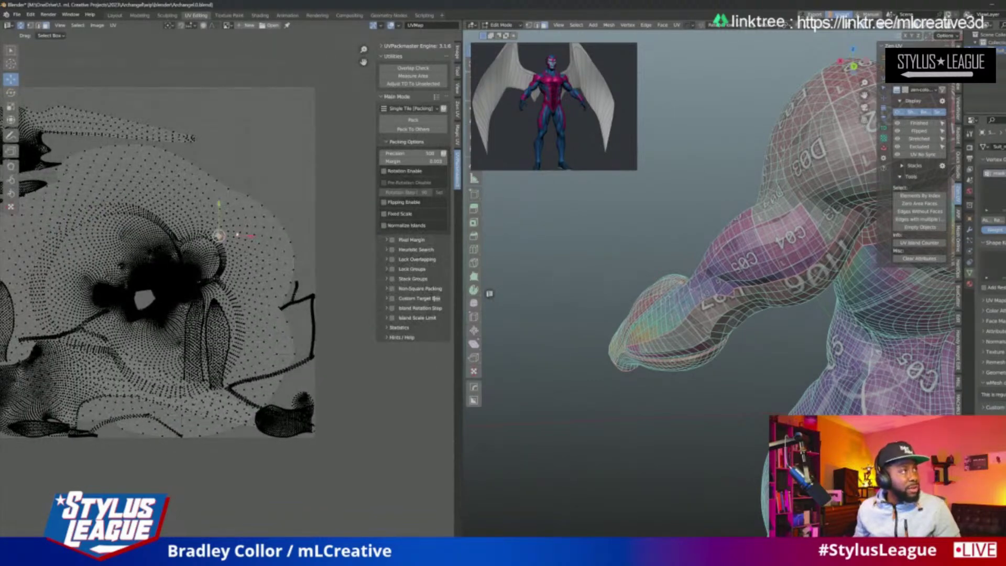
{"action": "key", "text": "a"}
{"action": "scroll", "coordinate": [232, 299], "scroll_direction": "down", "scroll_amount": 5}
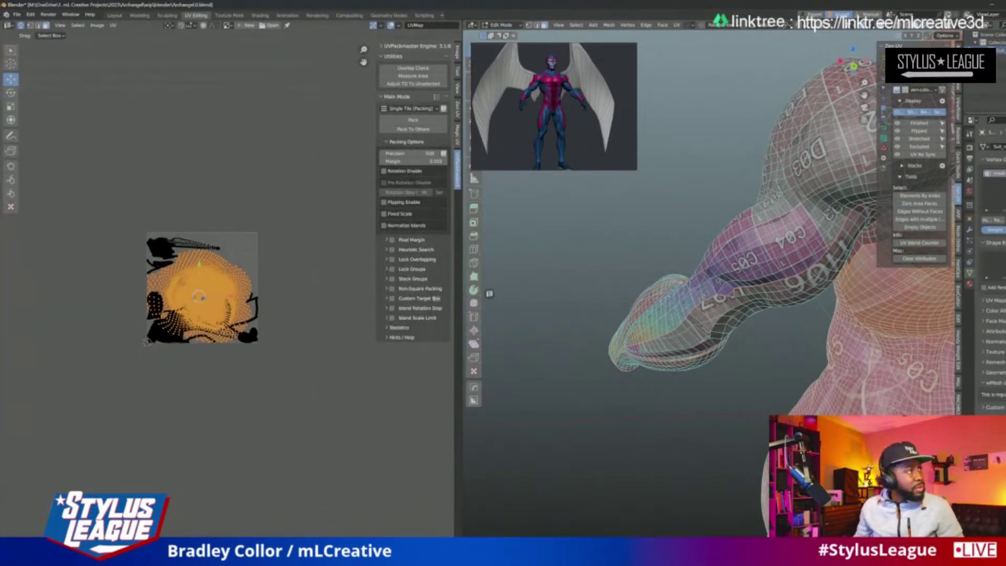
{"action": "left_click_drag", "start_coordinate": [199, 297], "coordinate": [257, 144]}
Step: Examine the remaining arm islands and seam strips up close in the UV layout for spacing and overlaps
{"action": "scroll", "coordinate": [284, 281], "scroll_direction": "up", "scroll_amount": 6}
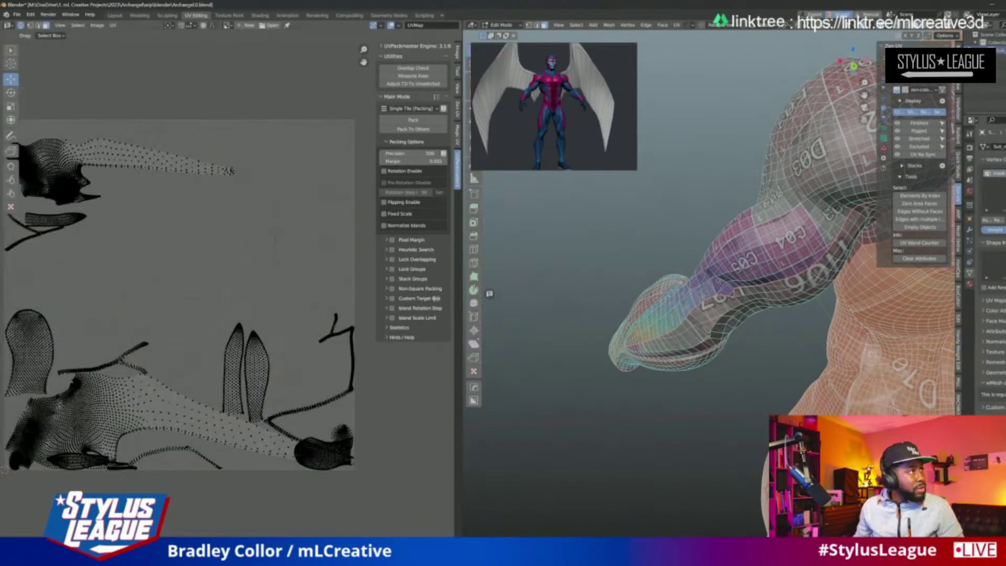
{"action": "scroll", "coordinate": [284, 280], "scroll_direction": "up", "scroll_amount": 4}
{"action": "scroll", "coordinate": [285, 280], "scroll_direction": "down", "scroll_amount": 4}
{"action": "middle_click_drag", "start_coordinate": [284, 281], "coordinate": [284, 199]}
{"action": "scroll", "coordinate": [284, 280], "scroll_direction": "up", "scroll_amount": 5}
{"action": "scroll", "coordinate": [285, 280], "scroll_direction": "down", "scroll_amount": 3}
{"action": "scroll", "coordinate": [284, 280], "scroll_direction": "up", "scroll_amount": 4}
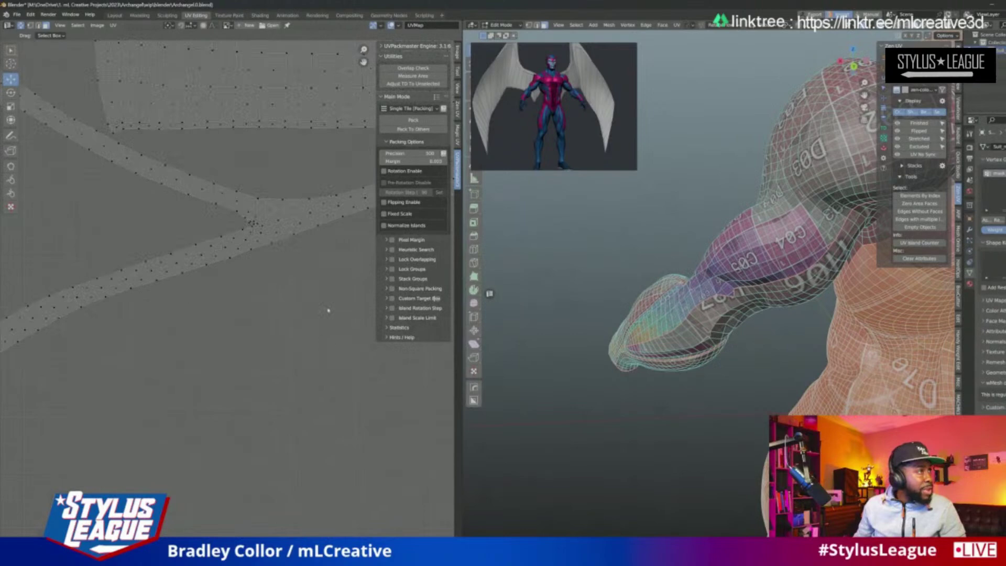
{"action": "scroll", "coordinate": [337, 276], "scroll_direction": "up", "scroll_amount": 5}
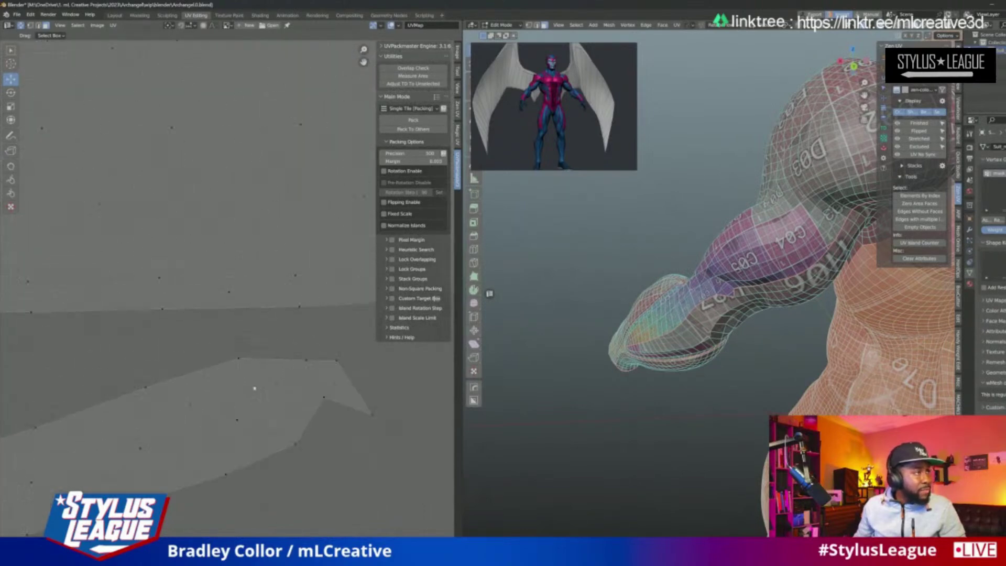
{"action": "scroll", "coordinate": [337, 277], "scroll_direction": "down", "scroll_amount": 8}
{"action": "scroll", "coordinate": [258, 308], "scroll_direction": "up", "scroll_amount": 4}
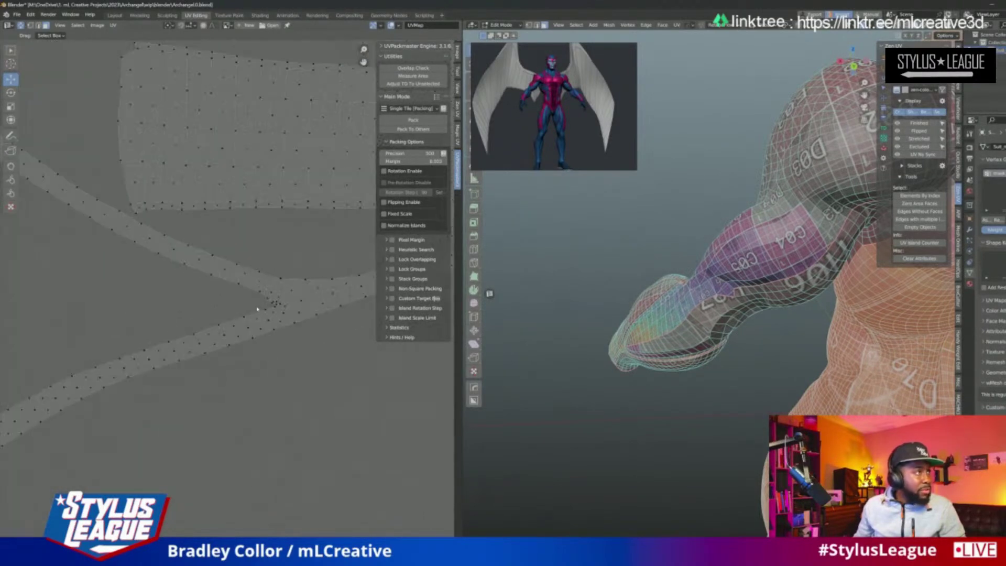
{"action": "scroll", "coordinate": [275, 303], "scroll_direction": "down", "scroll_amount": 3}
{"action": "scroll", "coordinate": [270, 400], "scroll_direction": "down", "scroll_amount": 3}
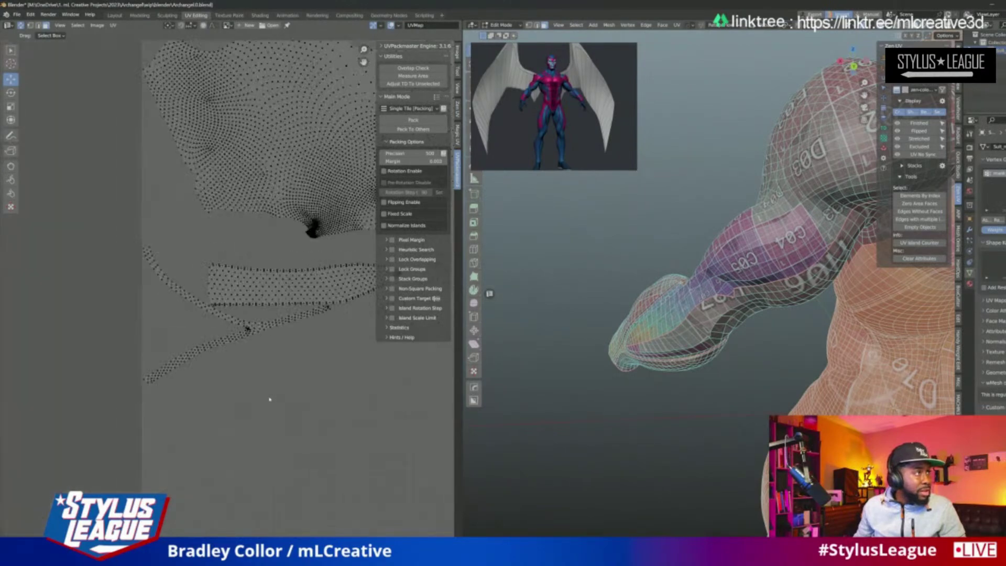
{"action": "scroll", "coordinate": [182, 210], "scroll_direction": "down", "scroll_amount": 3}
{"action": "scroll", "coordinate": [182, 210], "scroll_direction": "up", "scroll_amount": 6}
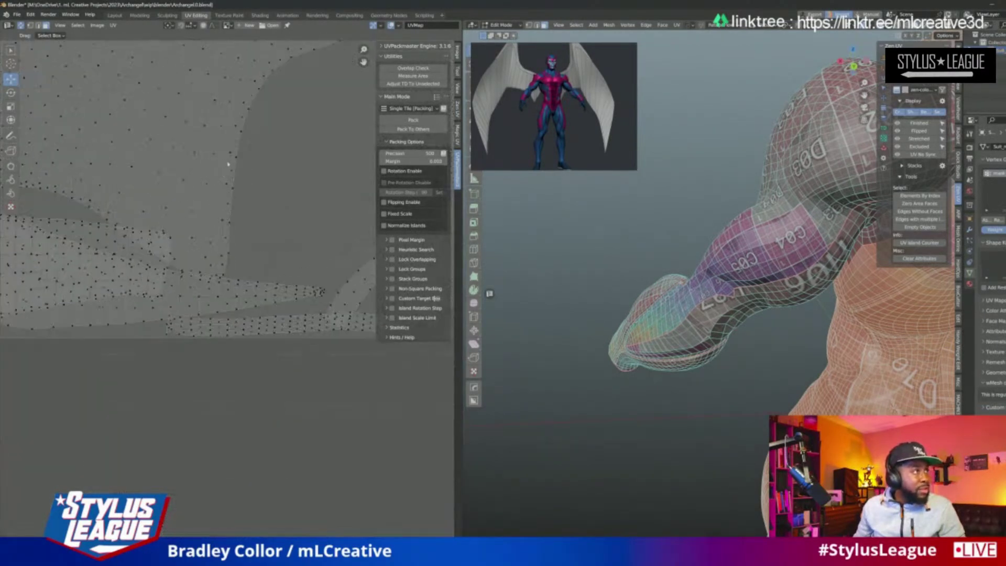
Step: Select the small leaf-shaped forearm island overlapping the large upper-arm island and move it straight down below the UV tile
{"action": "scroll", "coordinate": [225, 215], "scroll_direction": "down", "scroll_amount": 3}
{"action": "scroll", "coordinate": [226, 215], "scroll_direction": "up", "scroll_amount": 5}
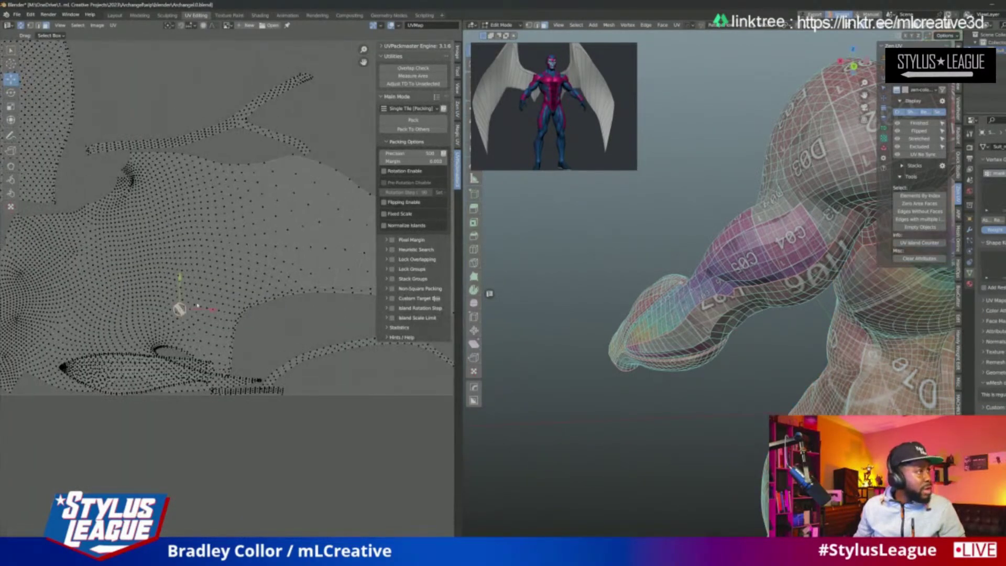
{"action": "scroll", "coordinate": [220, 277], "scroll_direction": "down", "scroll_amount": 6}
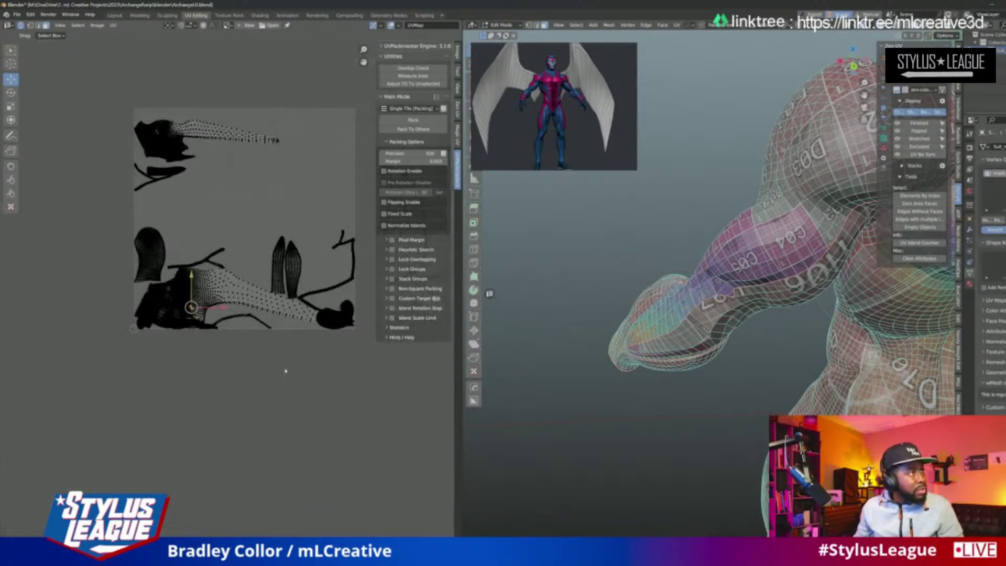
{"action": "scroll", "coordinate": [216, 308], "scroll_direction": "up", "scroll_amount": 3}
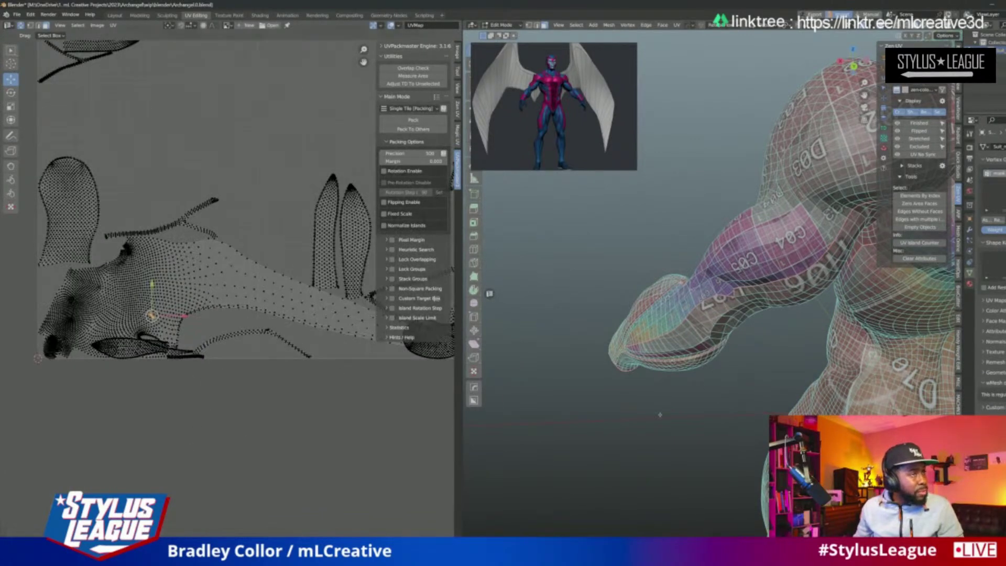
{"action": "scroll", "coordinate": [708, 386], "scroll_direction": "down", "scroll_amount": 5}
{"action": "scroll", "coordinate": [529, 383], "scroll_direction": "up", "scroll_amount": 3}
{"action": "middle_click_drag", "start_coordinate": [708, 386], "coordinate": [483, 385]}
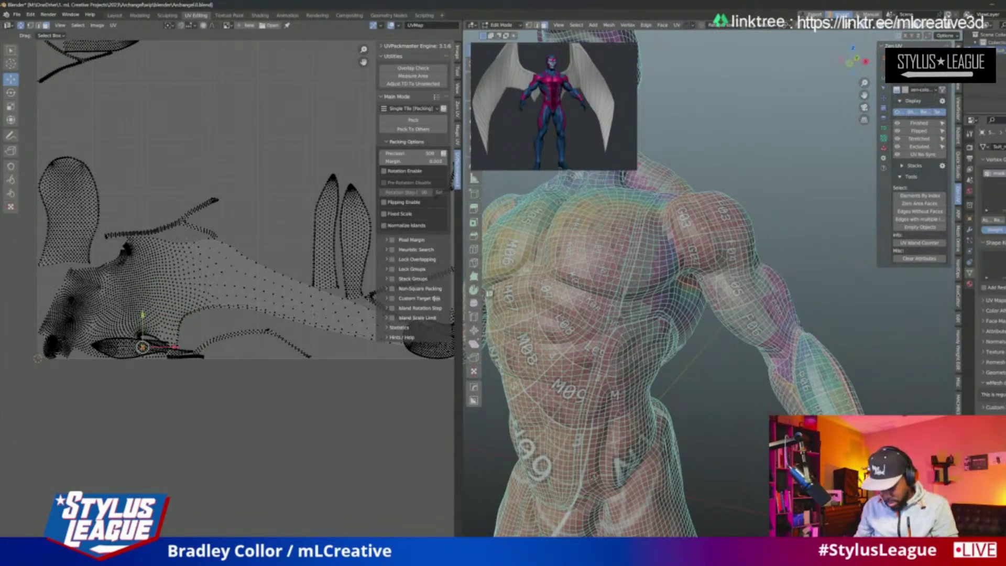
{"action": "key", "text": "l"}
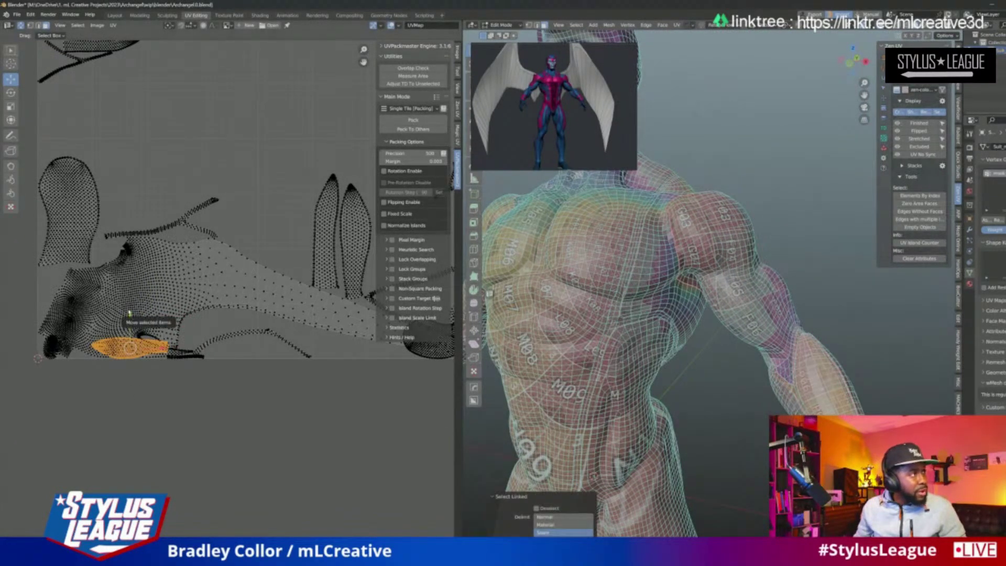
{"action": "left_click_drag", "start_coordinate": [130, 313], "coordinate": [131, 377]}
Step: Examine the large upper-arm island's opening and the adjacent seam strips up close for overlaps and uneven point spacing
{"action": "scroll", "coordinate": [325, 370], "scroll_direction": "up", "scroll_amount": 6}
{"action": "scroll", "coordinate": [325, 370], "scroll_direction": "up", "scroll_amount": 2}
{"action": "middle_click_drag", "start_coordinate": [336, 192], "coordinate": [239, 359]}
{"action": "scroll", "coordinate": [236, 260], "scroll_direction": "down", "scroll_amount": 2}
{"action": "scroll", "coordinate": [237, 262], "scroll_direction": "up", "scroll_amount": 2}
{"action": "scroll", "coordinate": [249, 326], "scroll_direction": "down", "scroll_amount": 1}
{"action": "scroll", "coordinate": [249, 325], "scroll_direction": "down", "scroll_amount": 2}
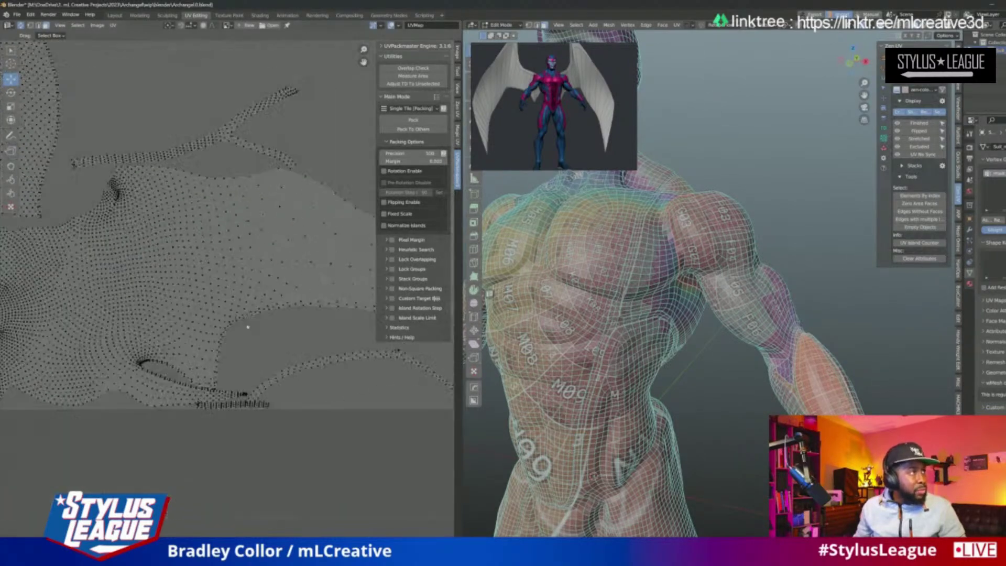
{"action": "scroll", "coordinate": [246, 330], "scroll_direction": "up", "scroll_amount": 2}
{"action": "scroll", "coordinate": [201, 408], "scroll_direction": "up", "scroll_amount": 1}
{"action": "middle_click_drag", "start_coordinate": [201, 408], "coordinate": [264, 308]}
{"action": "scroll", "coordinate": [264, 308], "scroll_direction": "up", "scroll_amount": 1}
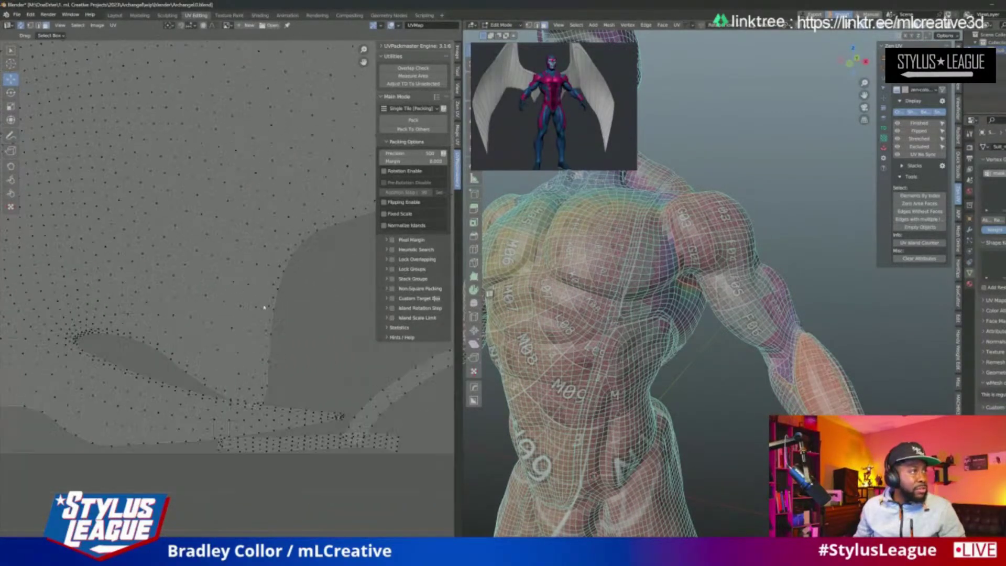
{"action": "scroll", "coordinate": [265, 309], "scroll_direction": "down", "scroll_amount": 4}
{"action": "scroll", "coordinate": [198, 325], "scroll_direction": "up", "scroll_amount": 5}
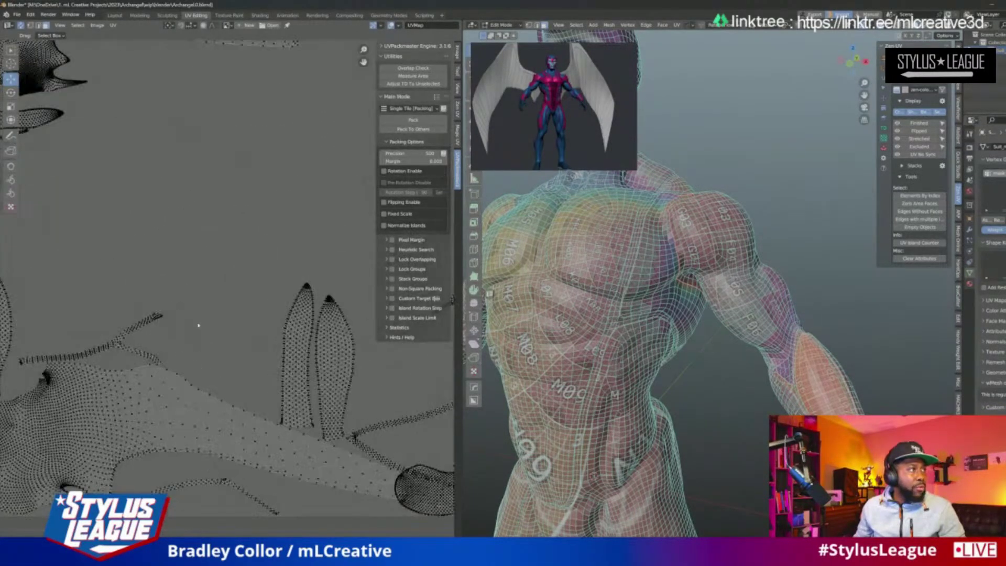
Step: Select the large upper-arm island and apply the Zen UV Relax transform to even out its stretching
{"action": "middle_click_drag", "start_coordinate": [198, 326], "coordinate": [216, 351]}
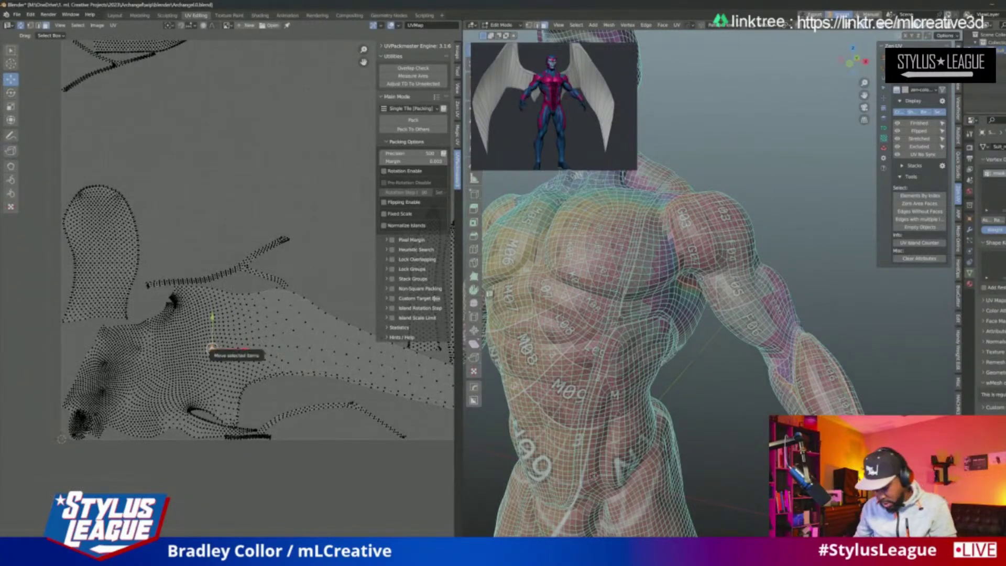
{"action": "key", "text": "l"}
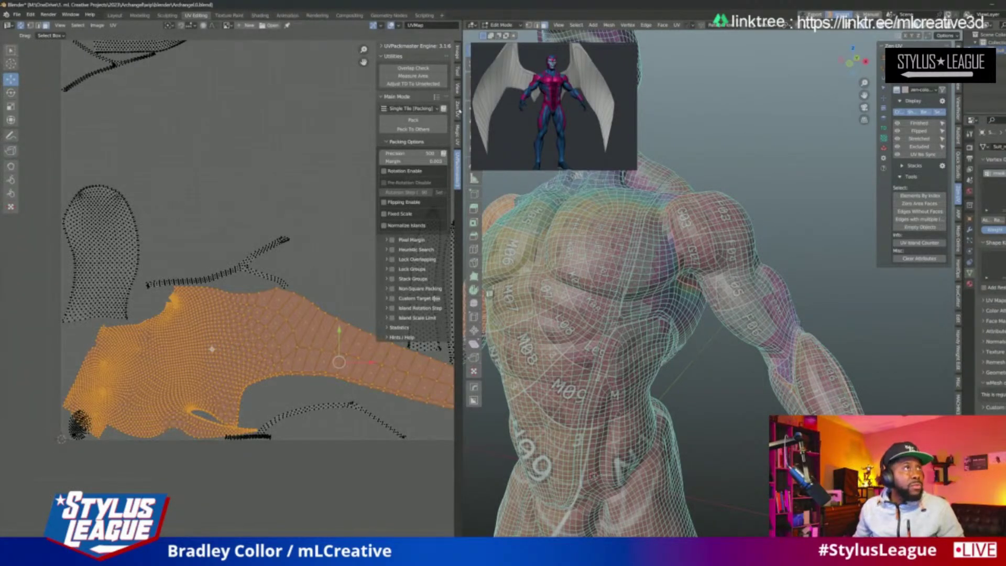
{"action": "left_click", "coordinate": [458, 109]}
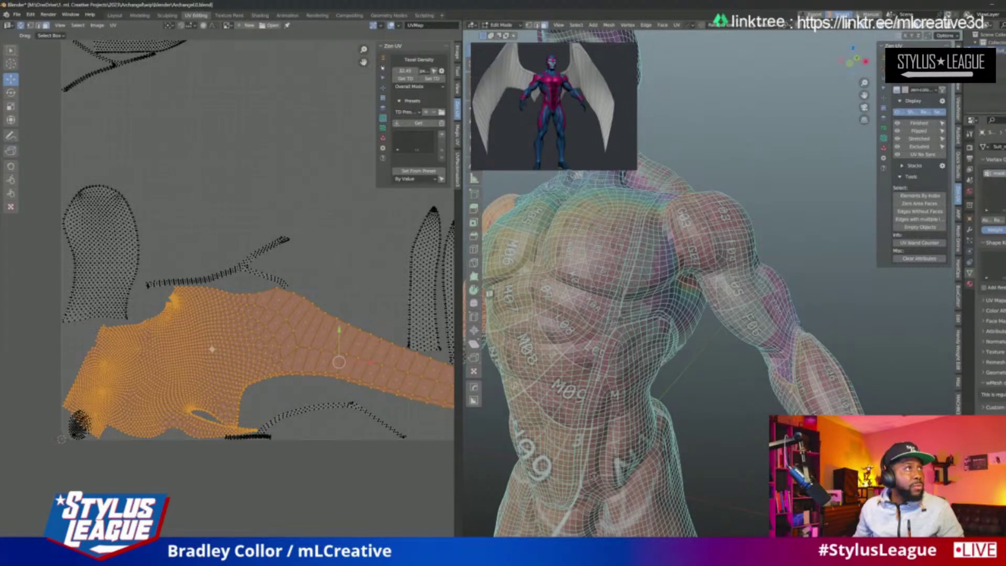
{"action": "left_click", "coordinate": [383, 68]}
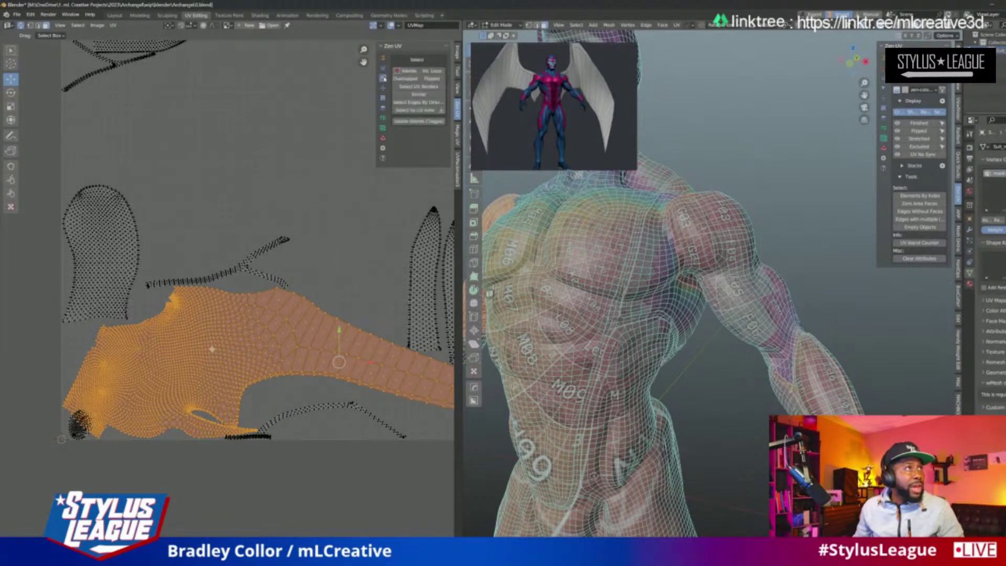
{"action": "left_click", "coordinate": [382, 88]}
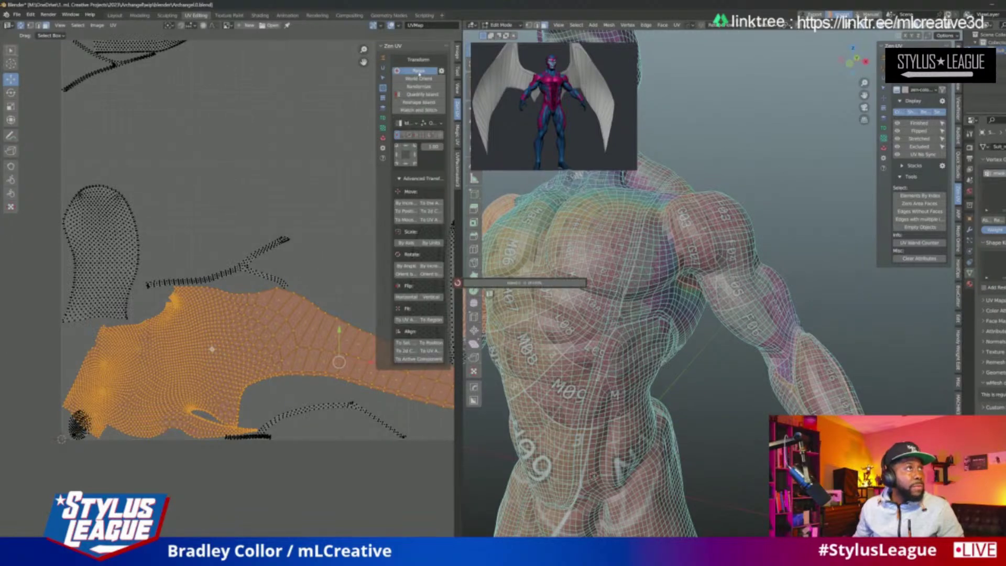
{"action": "scroll", "coordinate": [152, 291], "scroll_direction": "down", "scroll_amount": 6}
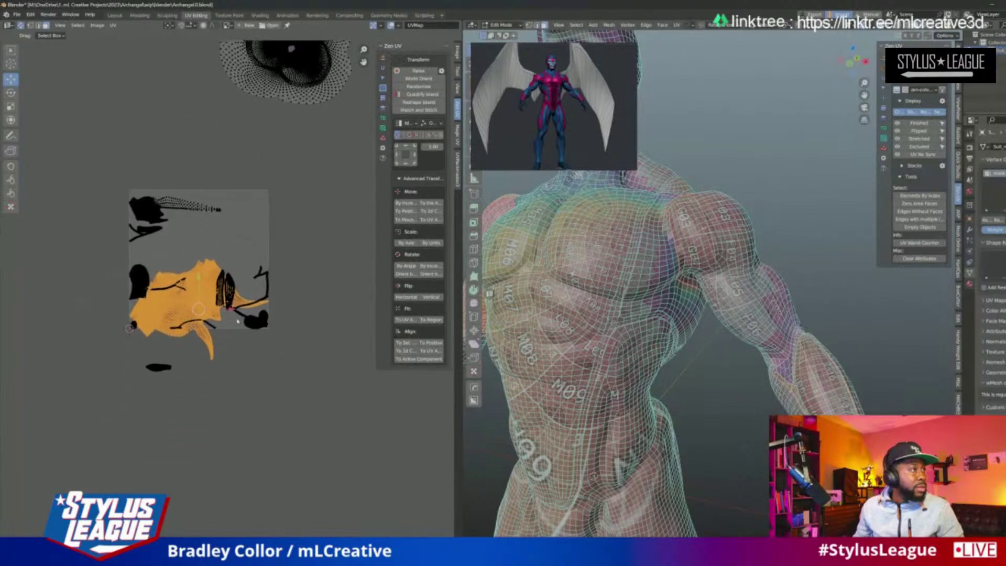
Step: Align the relaxed upper-arm island with World Orient and move it to the UV tile's upper-right corner, clear of the small islands
{"action": "scroll", "coordinate": [152, 288], "scroll_direction": "up", "scroll_amount": 6}
{"action": "middle_click_drag", "start_coordinate": [151, 289], "coordinate": [153, 393]}
{"action": "scroll", "coordinate": [152, 394], "scroll_direction": "down", "scroll_amount": 4}
{"action": "middle_click_drag", "start_coordinate": [775, 405], "coordinate": [727, 355]}
{"action": "scroll", "coordinate": [773, 399], "scroll_direction": "up", "scroll_amount": 4}
{"action": "scroll", "coordinate": [728, 354], "scroll_direction": "up", "scroll_amount": 3}
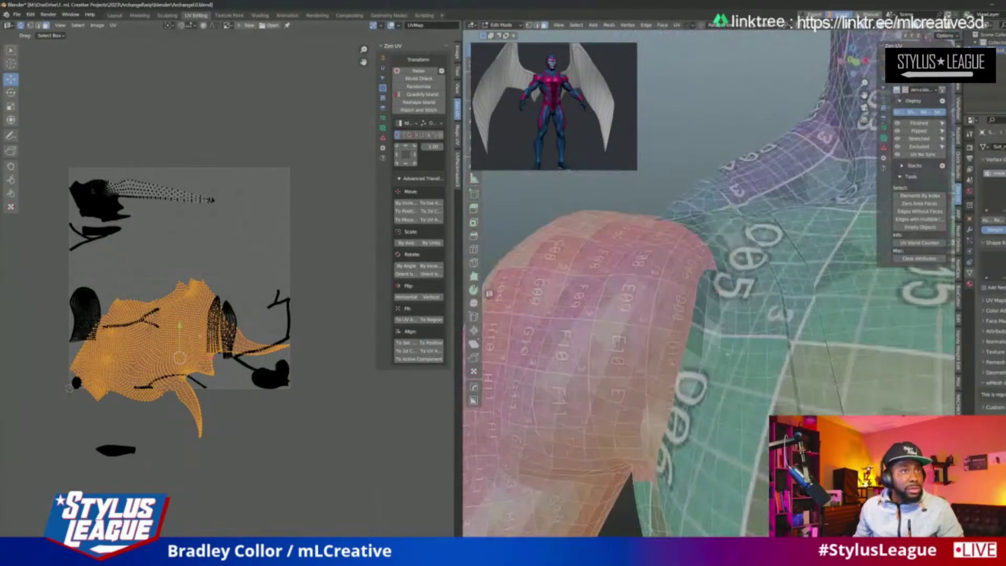
{"action": "scroll", "coordinate": [727, 354], "scroll_direction": "down", "scroll_amount": 3}
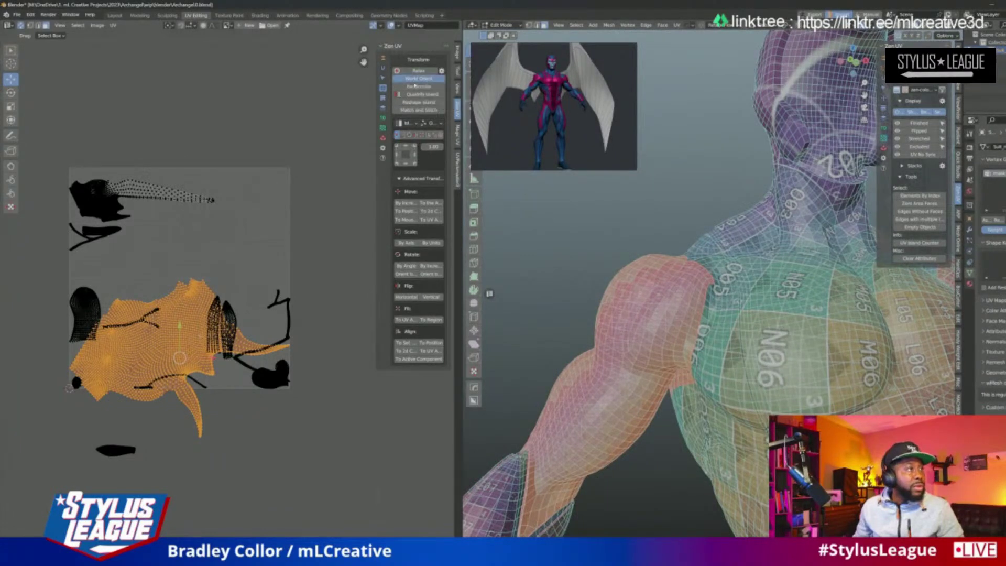
{"action": "left_click", "coordinate": [415, 86]}
{"action": "scroll", "coordinate": [243, 241], "scroll_direction": "up", "scroll_amount": 1}
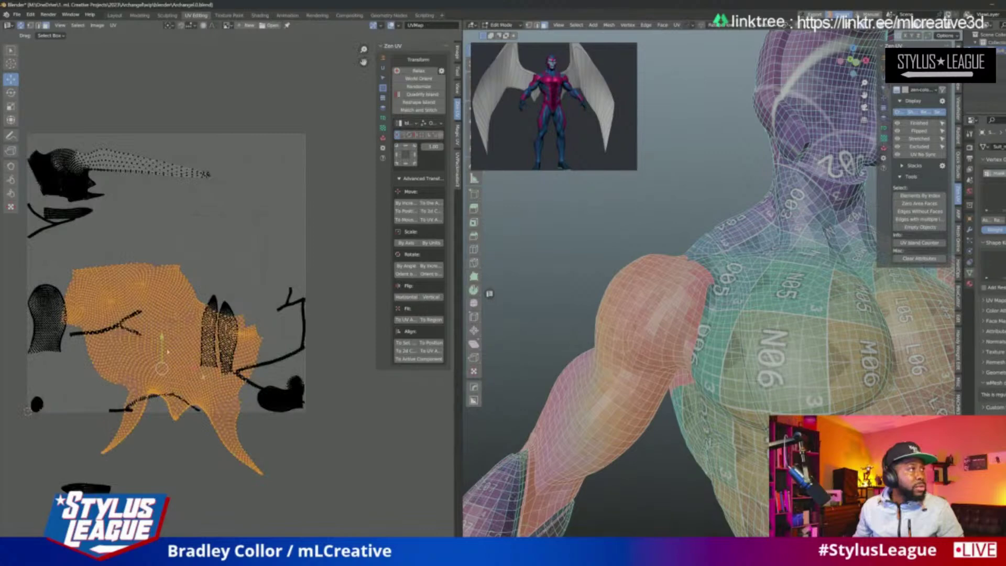
{"action": "left_click_drag", "start_coordinate": [204, 375], "coordinate": [328, 220]}
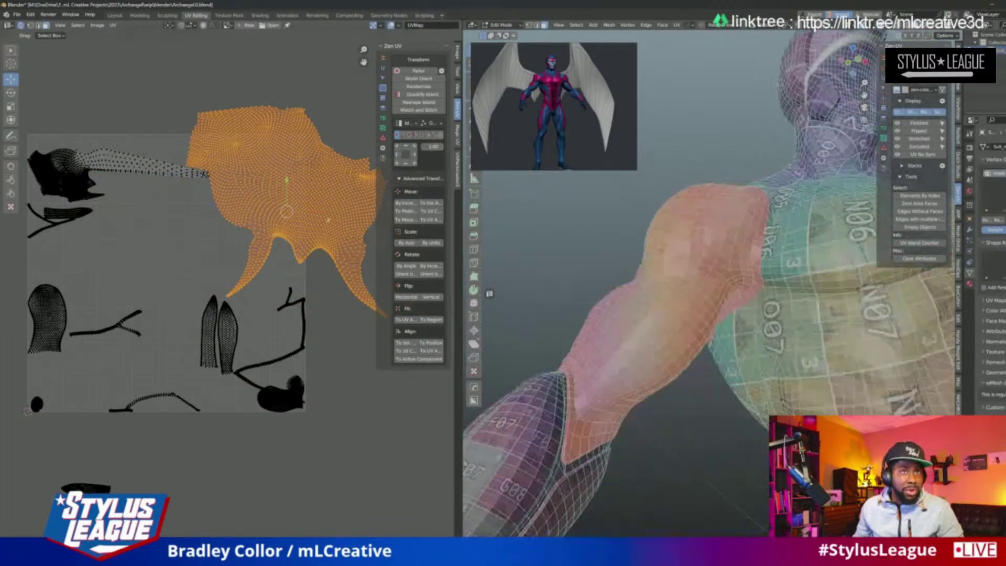
Step: Select the large round island above the UV tile and examine the body surface it covers on the model
{"action": "middle_click_drag", "start_coordinate": [659, 315], "coordinate": [765, 300]}
{"action": "scroll", "coordinate": [681, 293], "scroll_direction": "up", "scroll_amount": 4}
{"action": "scroll", "coordinate": [681, 294], "scroll_direction": "down", "scroll_amount": 4}
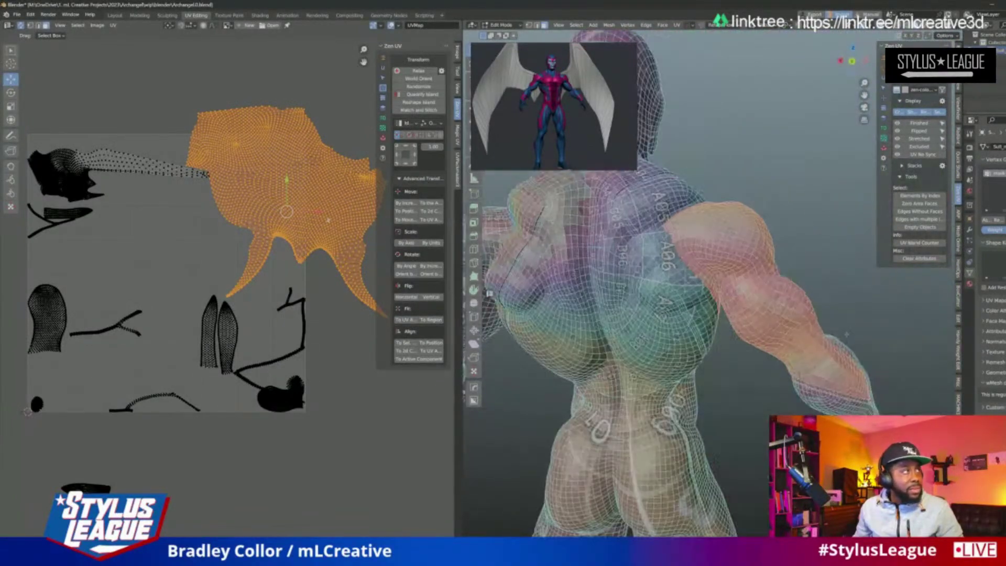
{"action": "scroll", "coordinate": [226, 276], "scroll_direction": "down", "scroll_amount": 2}
{"action": "scroll", "coordinate": [226, 276], "scroll_direction": "down", "scroll_amount": 1}
{"action": "scroll", "coordinate": [220, 209], "scroll_direction": "up", "scroll_amount": 4}
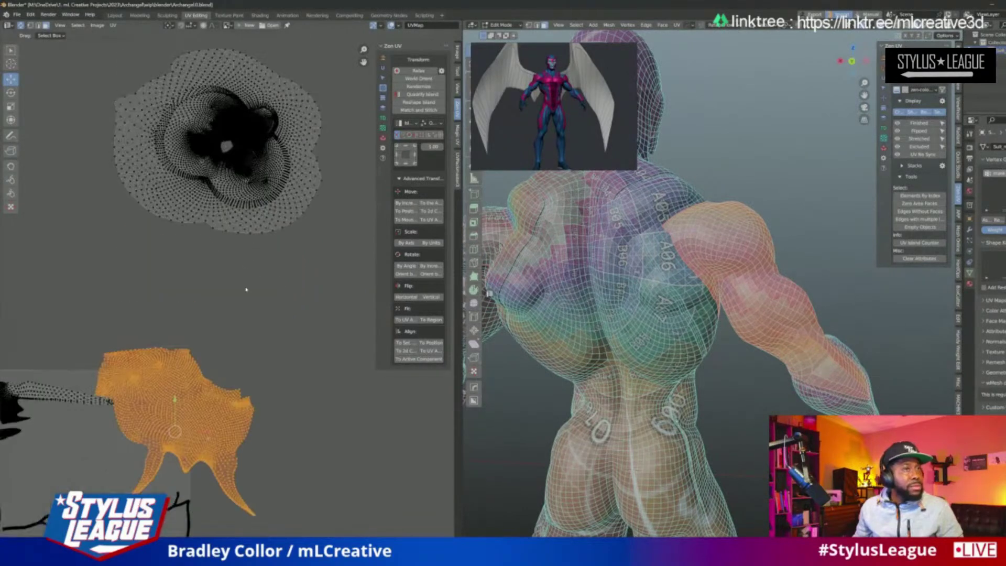
{"action": "left_click", "coordinate": [212, 141]}
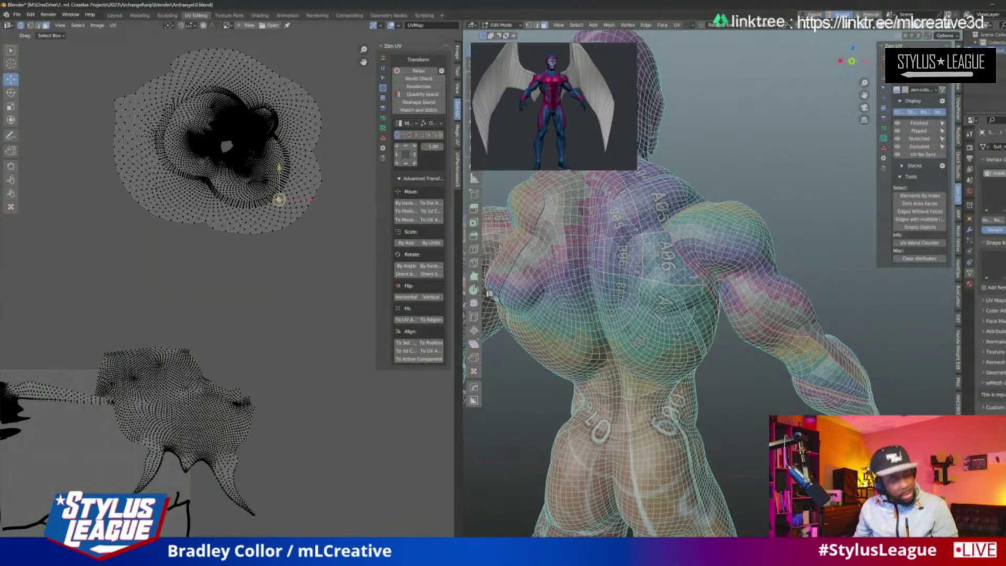
{"action": "left_click", "coordinate": [279, 200]}
{"action": "middle_click_drag", "start_coordinate": [744, 304], "coordinate": [577, 262]}
{"action": "scroll", "coordinate": [655, 325], "scroll_direction": "down", "scroll_amount": 4}
{"action": "middle_click_drag", "start_coordinate": [655, 325], "coordinate": [601, 314]}
{"action": "scroll", "coordinate": [231, 297], "scroll_direction": "down", "scroll_amount": 3}
{"action": "middle_click_drag", "start_coordinate": [156, 357], "coordinate": [257, 207]}
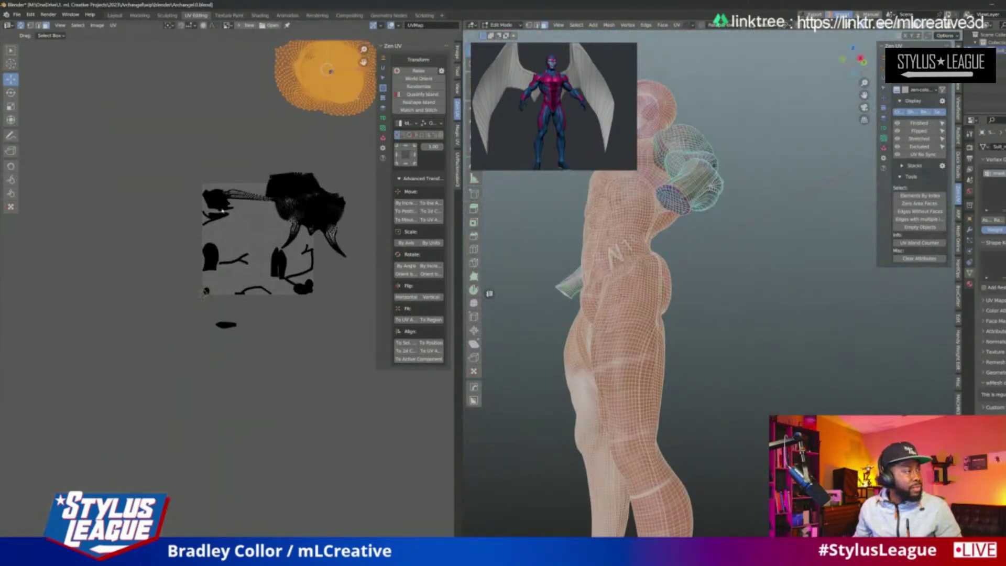
Step: Select the short straight strip on the UV tile's bottom edge and move it up, clear of the curved seam strip
{"action": "scroll", "coordinate": [258, 207], "scroll_direction": "up", "scroll_amount": 8}
{"action": "scroll", "coordinate": [222, 178], "scroll_direction": "up", "scroll_amount": 6}
{"action": "middle_click_drag", "start_coordinate": [152, 207], "coordinate": [433, 231]}
{"action": "left_click", "coordinate": [170, 313]}
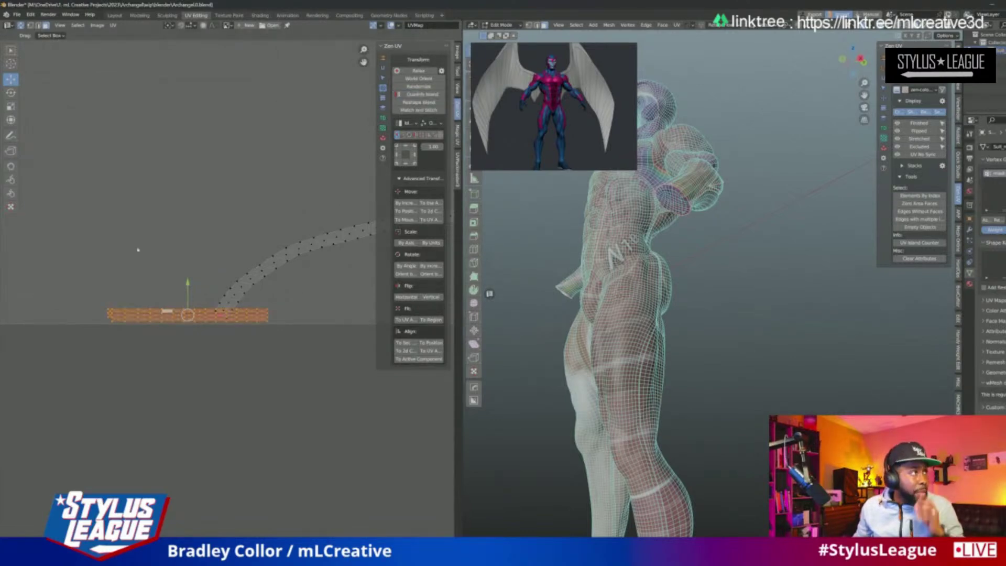
{"action": "left_click_drag", "start_coordinate": [190, 292], "coordinate": [189, 127]}
{"action": "middle_click_drag", "start_coordinate": [189, 195], "coordinate": [172, 342], "text": "ctrl"}
{"action": "scroll", "coordinate": [101, 275], "scroll_direction": "down", "scroll_amount": 3}
{"action": "scroll", "coordinate": [145, 265], "scroll_direction": "up", "scroll_amount": 3}
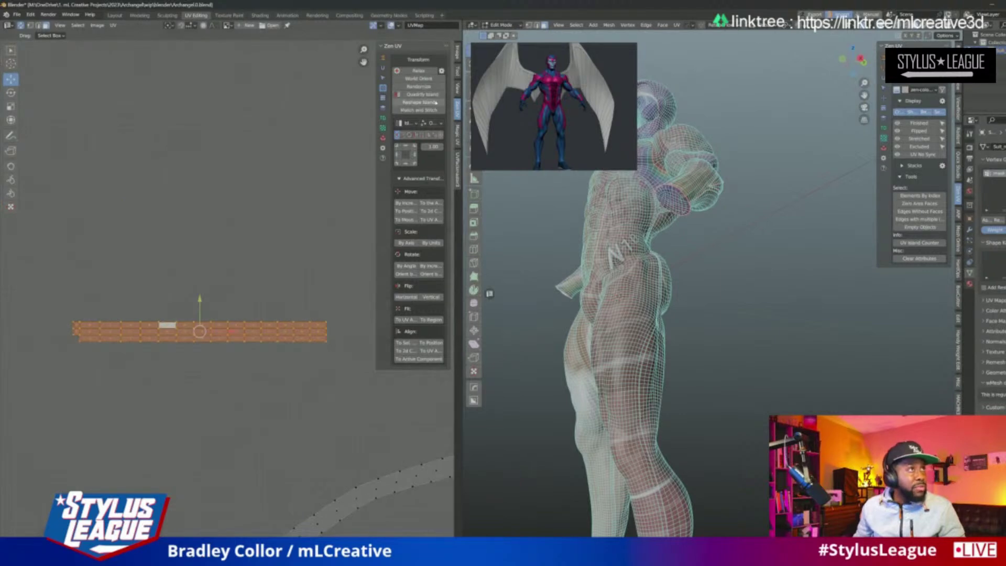
Step: Examine the remaining small islands across the lower part of the UV tile, from the round cap to the paired forearm panels
{"action": "scroll", "coordinate": [223, 295], "scroll_direction": "down", "scroll_amount": 3}
{"action": "middle_click_drag", "start_coordinate": [222, 295], "coordinate": [203, 315]}
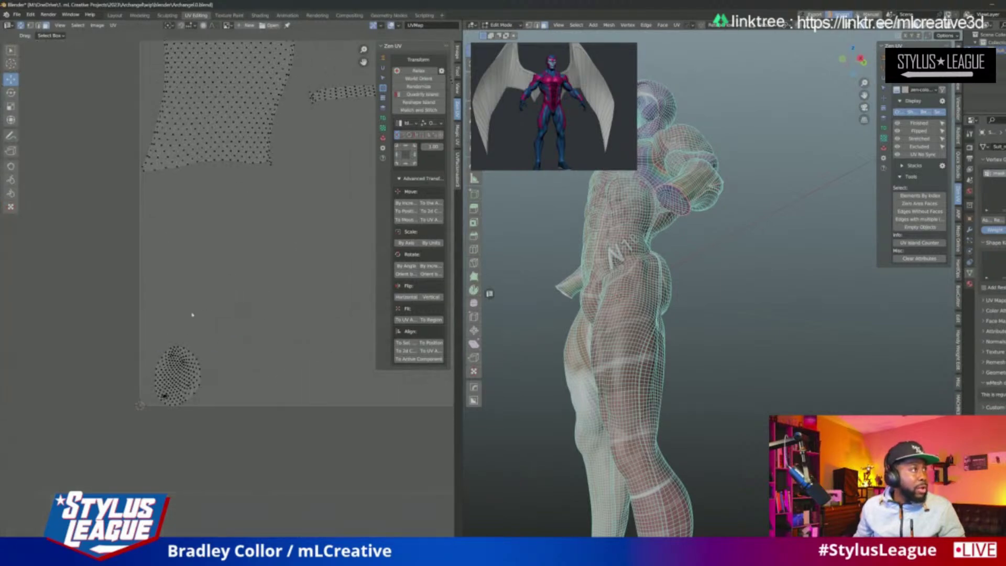
{"action": "middle_click_drag", "start_coordinate": [267, 279], "coordinate": [47, 292]}
{"action": "scroll", "coordinate": [218, 238], "scroll_direction": "down", "scroll_amount": 2}
{"action": "middle_click_drag", "start_coordinate": [218, 238], "coordinate": [26, 262]}
{"action": "scroll", "coordinate": [203, 292], "scroll_direction": "up", "scroll_amount": 2}
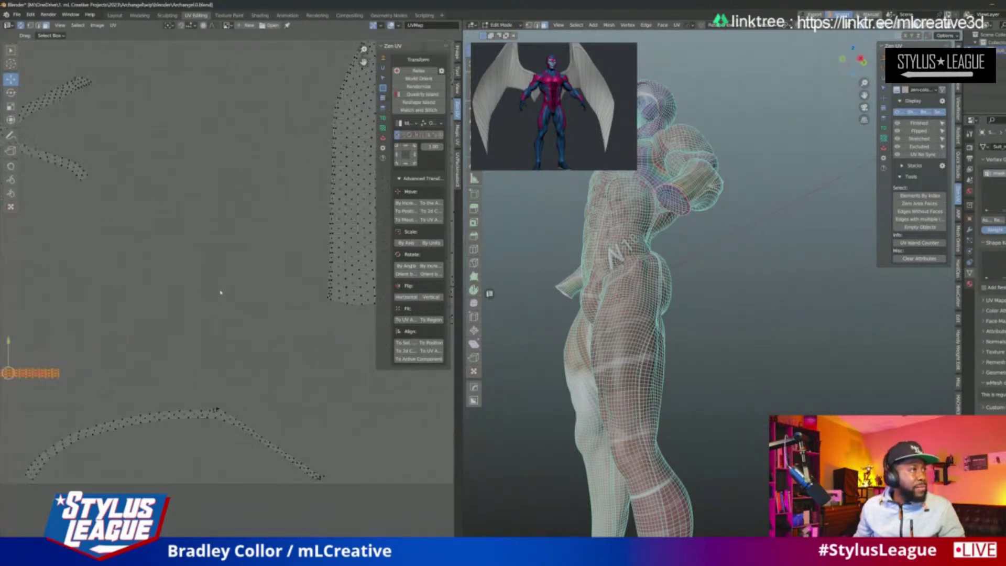
{"action": "middle_click_drag", "start_coordinate": [203, 292], "coordinate": [5, 341]}
{"action": "scroll", "coordinate": [515, 312], "scroll_direction": "down", "scroll_amount": 3}
{"action": "scroll", "coordinate": [274, 349], "scroll_direction": "down", "scroll_amount": 2}
{"action": "middle_click_drag", "start_coordinate": [289, 202], "coordinate": [225, 307]}
{"action": "scroll", "coordinate": [117, 326], "scroll_direction": "up", "scroll_amount": 2}
{"action": "scroll", "coordinate": [115, 327], "scroll_direction": "down", "scroll_amount": 2}
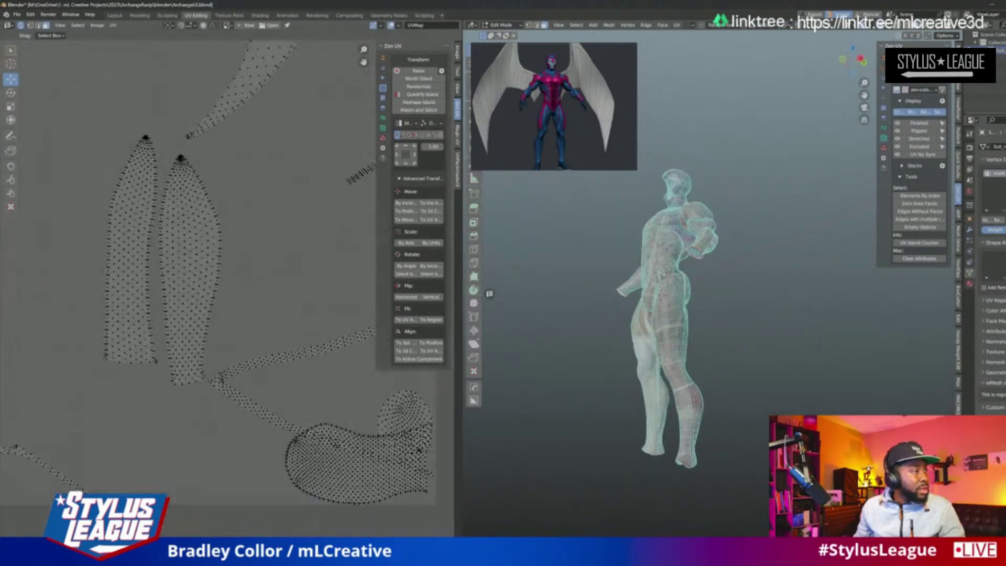
Step: Select the wider of the two upright forearm islands and apply Relax to it
{"action": "scroll", "coordinate": [225, 307], "scroll_direction": "up", "scroll_amount": 2}
{"action": "middle_click_drag", "start_coordinate": [300, 271], "coordinate": [293, 272]}
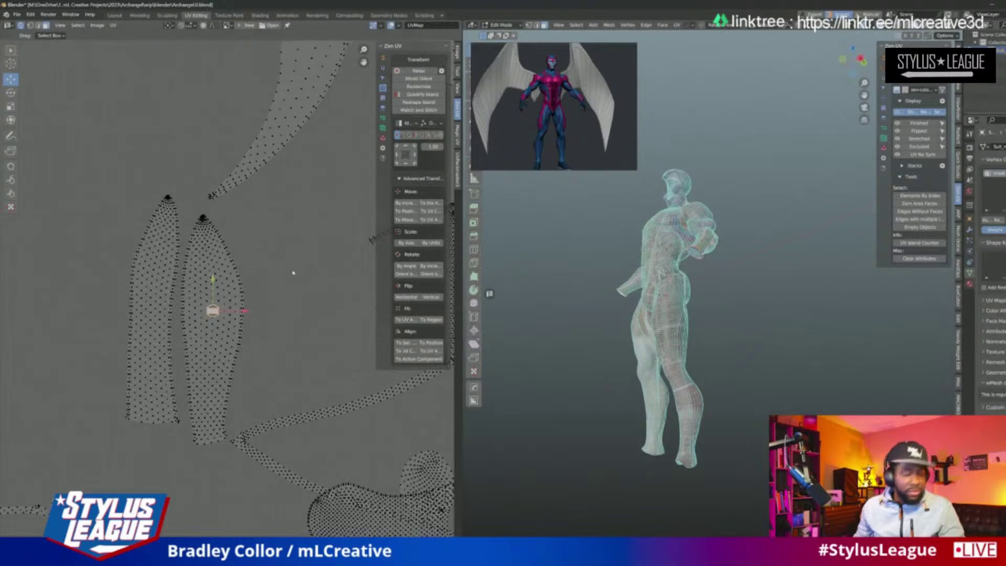
{"action": "key", "text": "l"}
{"action": "middle_click_drag", "start_coordinate": [566, 315], "coordinate": [780, 401]}
{"action": "scroll", "coordinate": [591, 306], "scroll_direction": "up", "scroll_amount": 5}
{"action": "middle_click_drag", "start_coordinate": [682, 288], "coordinate": [721, 270]}
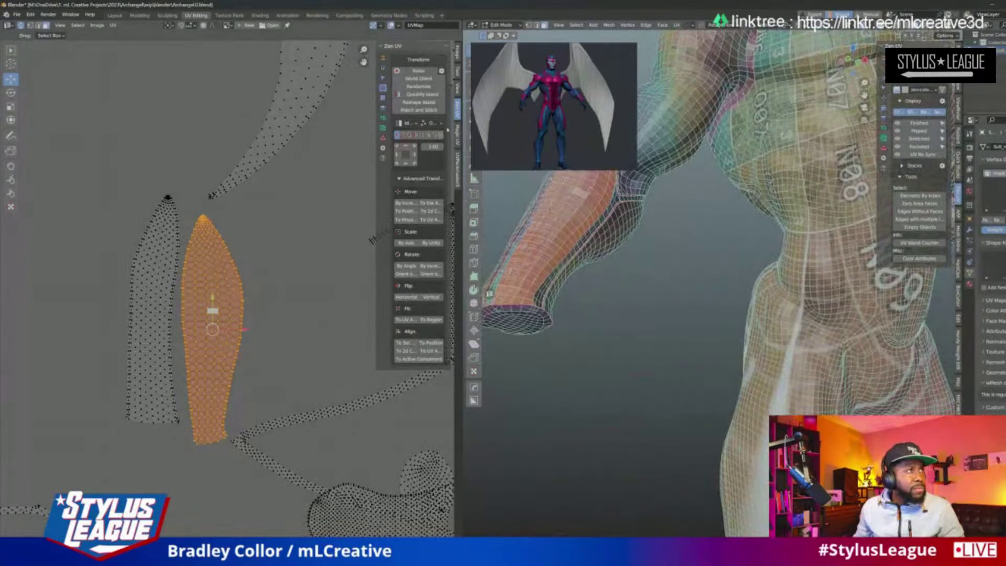
{"action": "left_click", "coordinate": [426, 95]}
{"action": "middle_click_drag", "start_coordinate": [578, 324], "coordinate": [629, 309]}
{"action": "left_click", "coordinate": [426, 70]}
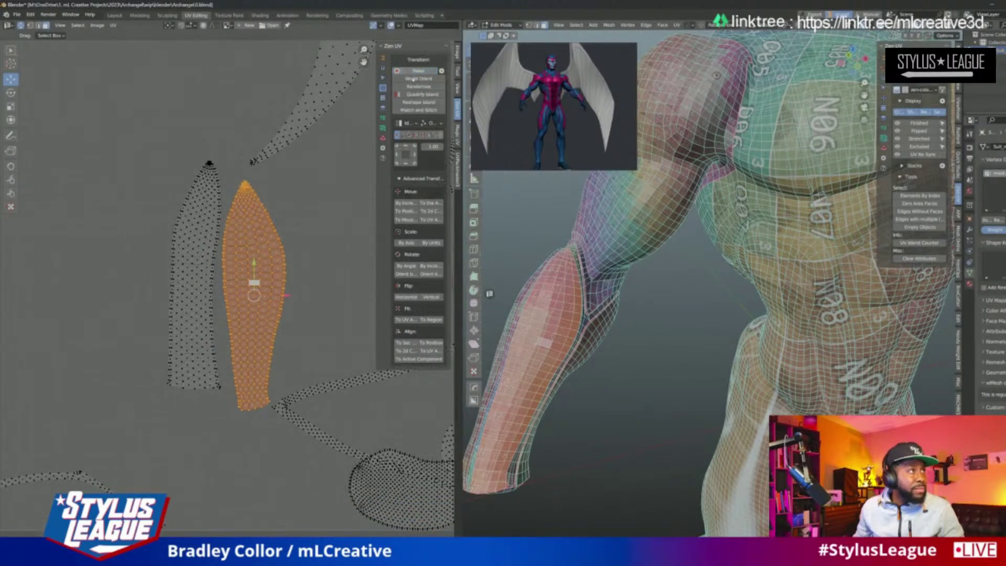
{"action": "middle_click_drag", "start_coordinate": [274, 255], "coordinate": [258, 231]}
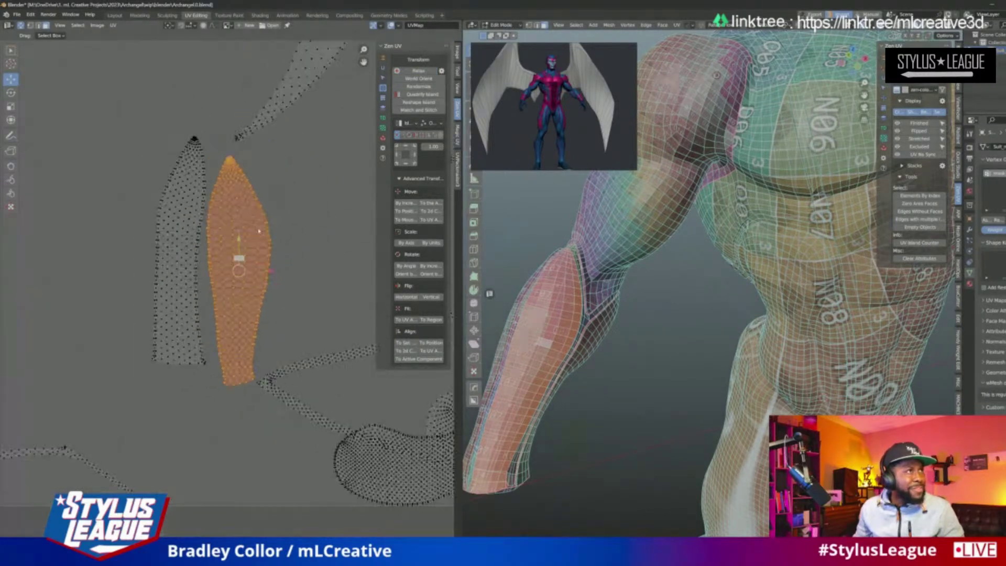
Step: Examine the remaining islands on the UV tile, from the upright forearm panels to the branching strips along its edge
{"action": "scroll", "coordinate": [51, 357], "scroll_direction": "down", "scroll_amount": 3}
{"action": "middle_click_drag", "start_coordinate": [51, 357], "coordinate": [154, 283]}
{"action": "scroll", "coordinate": [109, 257], "scroll_direction": "up", "scroll_amount": 3}
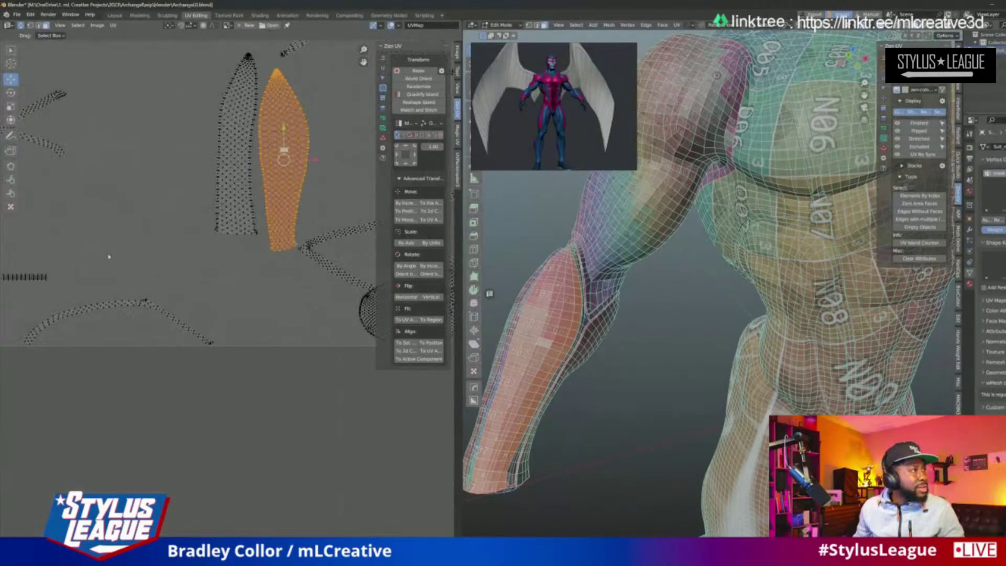
{"action": "middle_click_drag", "start_coordinate": [109, 257], "coordinate": [256, 244]}
{"action": "scroll", "coordinate": [183, 268], "scroll_direction": "up", "scroll_amount": 1}
{"action": "middle_click_drag", "start_coordinate": [183, 268], "coordinate": [235, 408]}
{"action": "scroll", "coordinate": [169, 258], "scroll_direction": "down", "scroll_amount": 5}
{"action": "scroll", "coordinate": [222, 282], "scroll_direction": "up", "scroll_amount": 2}
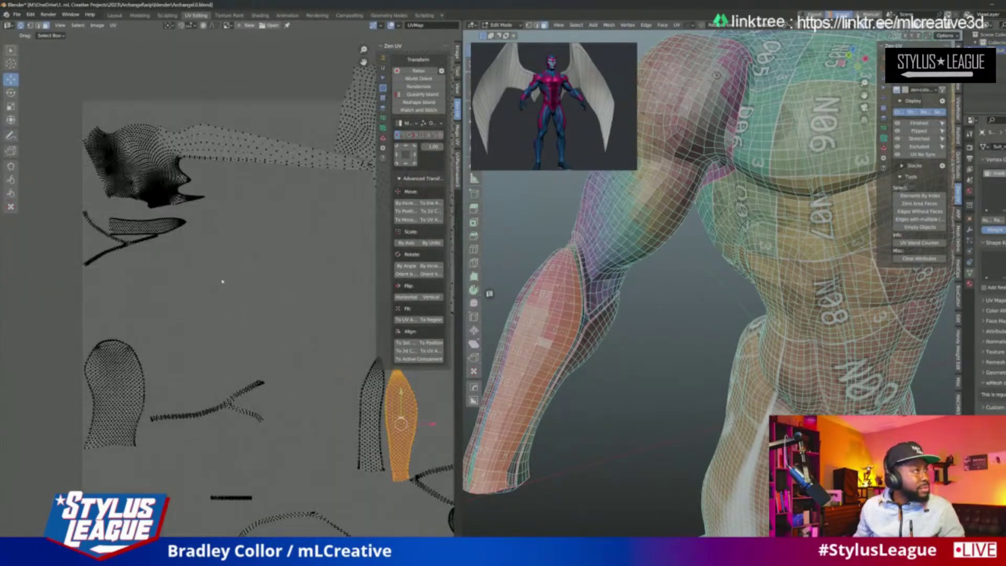
Step: Select the Y-shaped strip island beneath the long tapered panel and undo the last operation
{"action": "scroll", "coordinate": [222, 281], "scroll_direction": "up", "scroll_amount": 5}
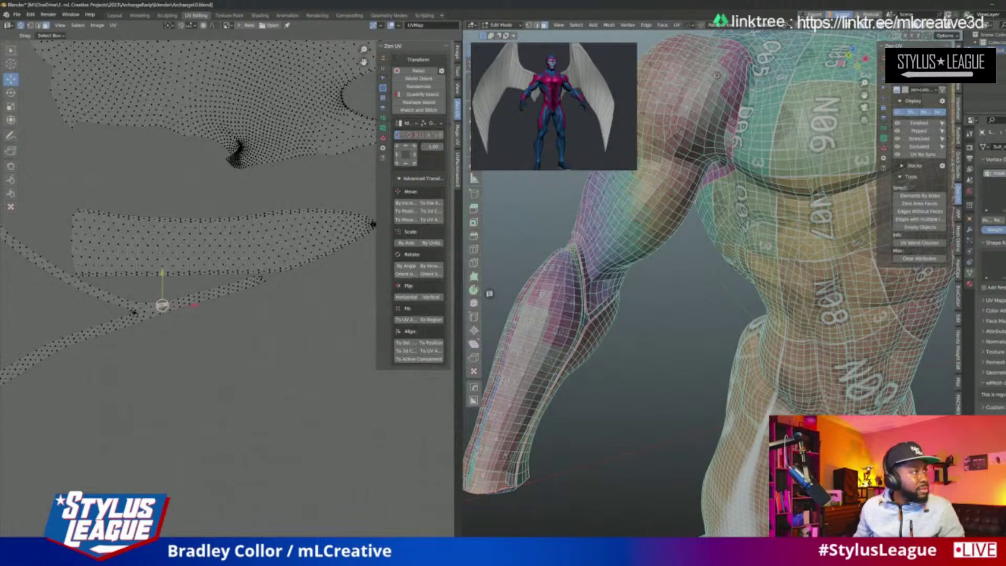
{"action": "middle_click_drag", "start_coordinate": [265, 354], "coordinate": [272, 357]}
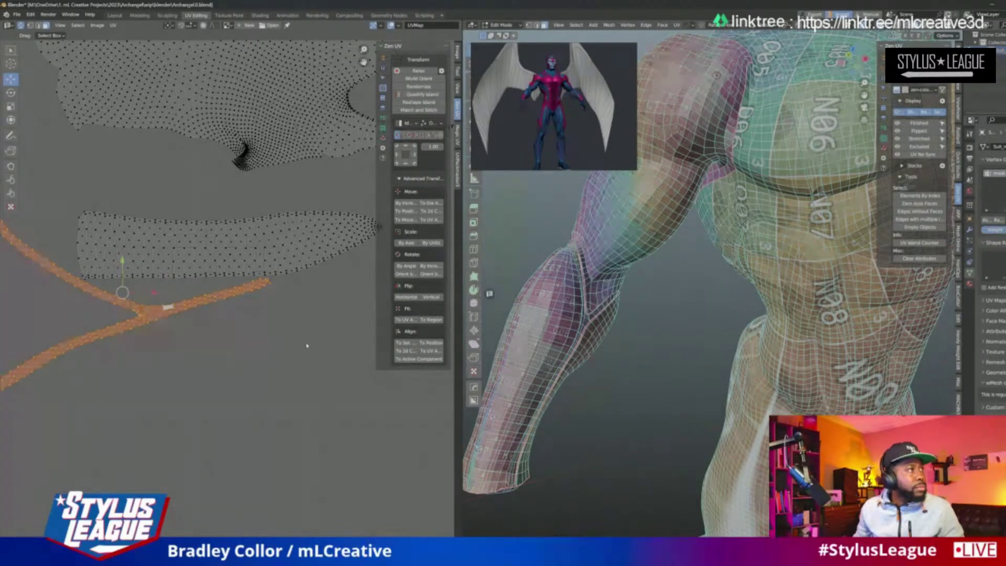
{"action": "key", "text": "ctrl+z"}
{"action": "scroll", "coordinate": [279, 346], "scroll_direction": "down", "scroll_amount": 2}
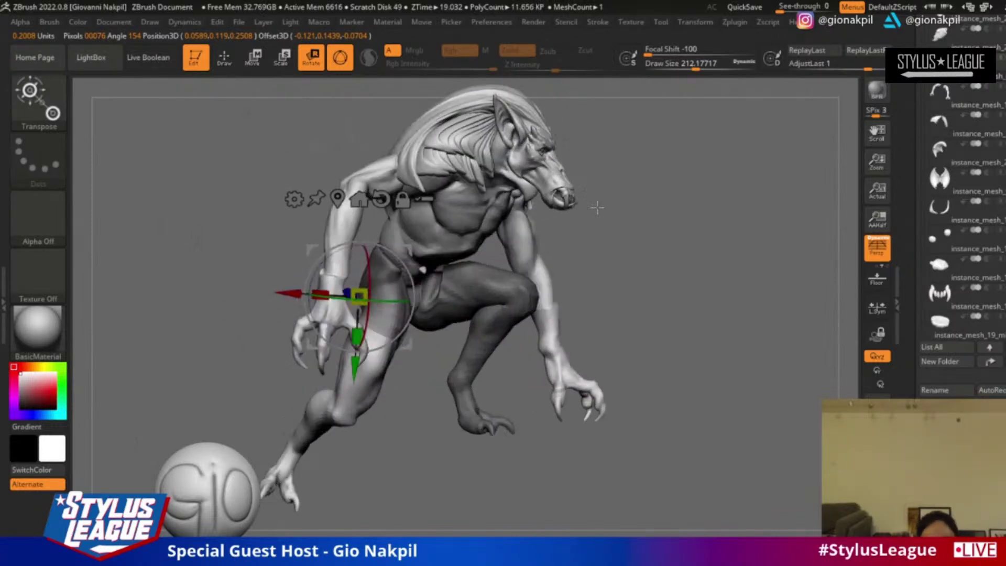
Step: Rotate the gargoyle's unmasked extended leg slightly about the hip with the gizmo and clear the mask
{"action": "left_click_drag", "start_coordinate": [607, 194], "coordinate": [757, 255]}
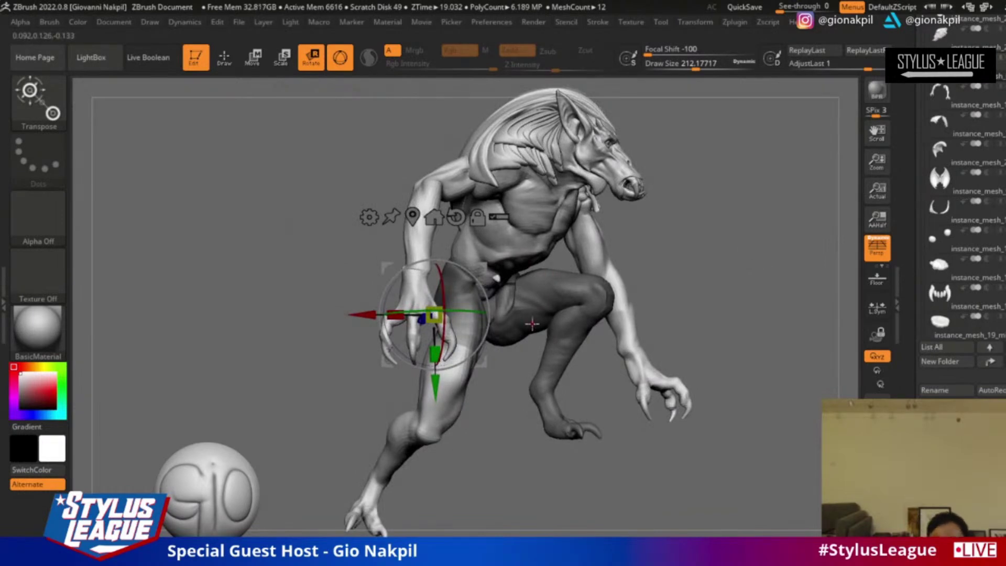
{"action": "left_click_drag", "start_coordinate": [645, 249], "coordinate": [720, 241]}
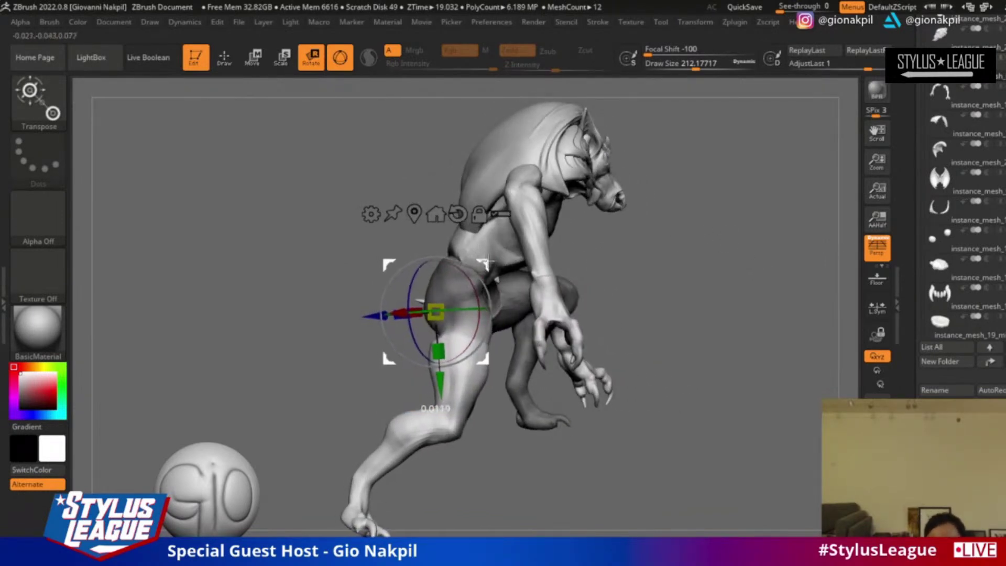
{"action": "left_click_drag", "start_coordinate": [490, 303], "coordinate": [496, 302]}
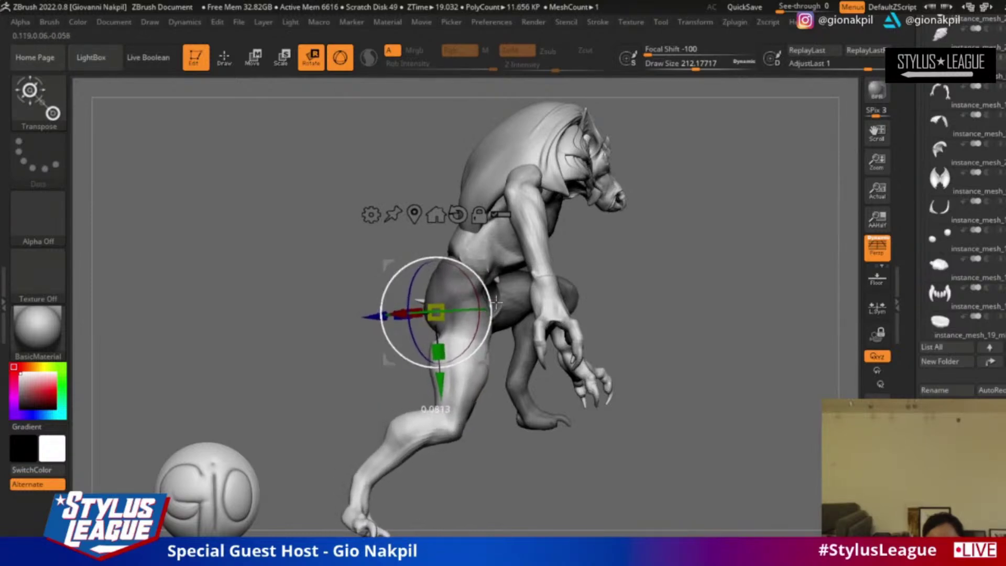
{"action": "left_click_drag", "start_coordinate": [589, 226], "coordinate": [613, 279], "text": "ctrl"}
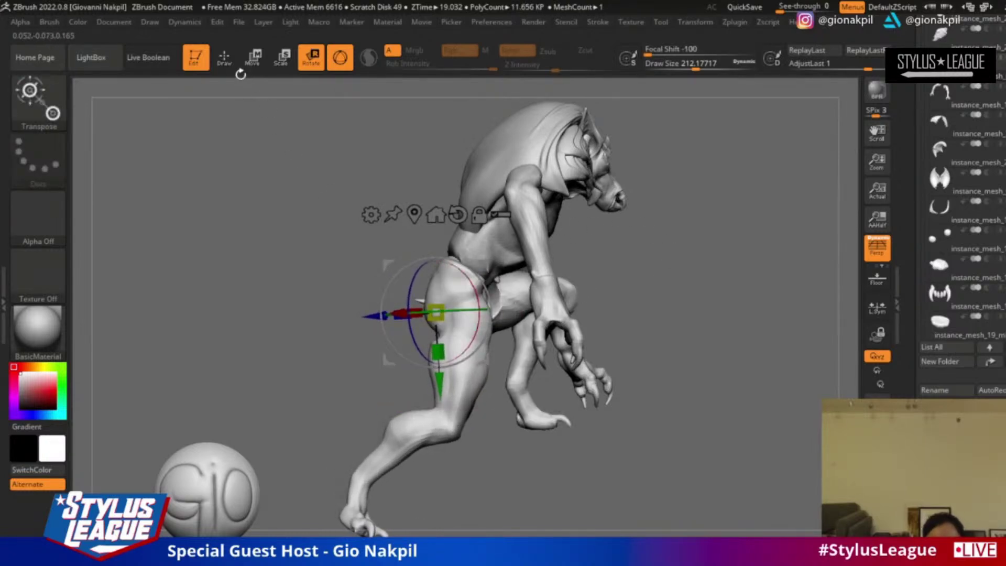
Step: Switch to drawing with the Move brush, enlarge it to about 145, and adjust the extended leg's hip and thigh
{"action": "key", "text": "q"}
{"action": "key", "text": "s"}
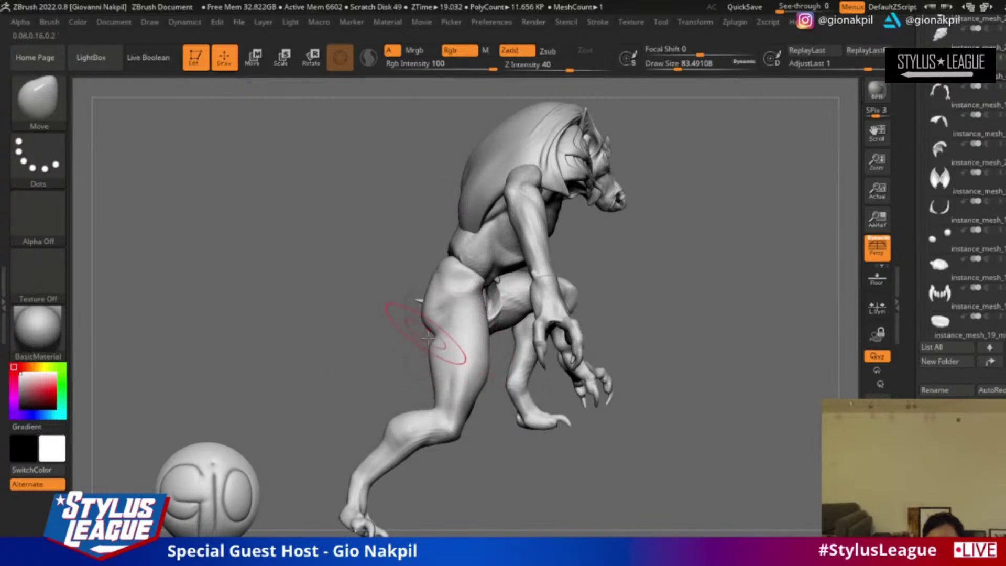
{"action": "left_click_drag", "start_coordinate": [705, 270], "coordinate": [582, 275]}
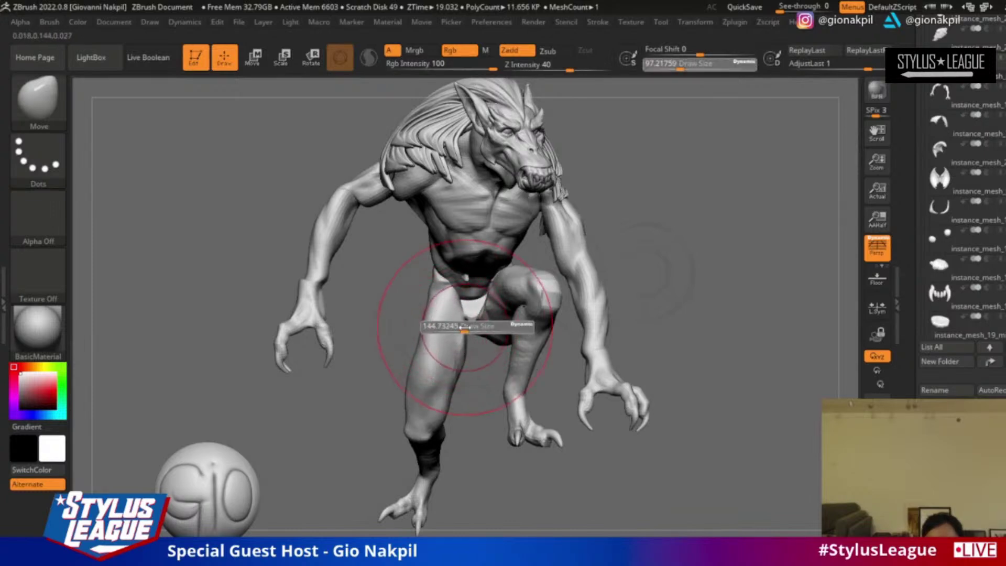
{"action": "left_click_drag", "start_coordinate": [655, 232], "coordinate": [535, 238]}
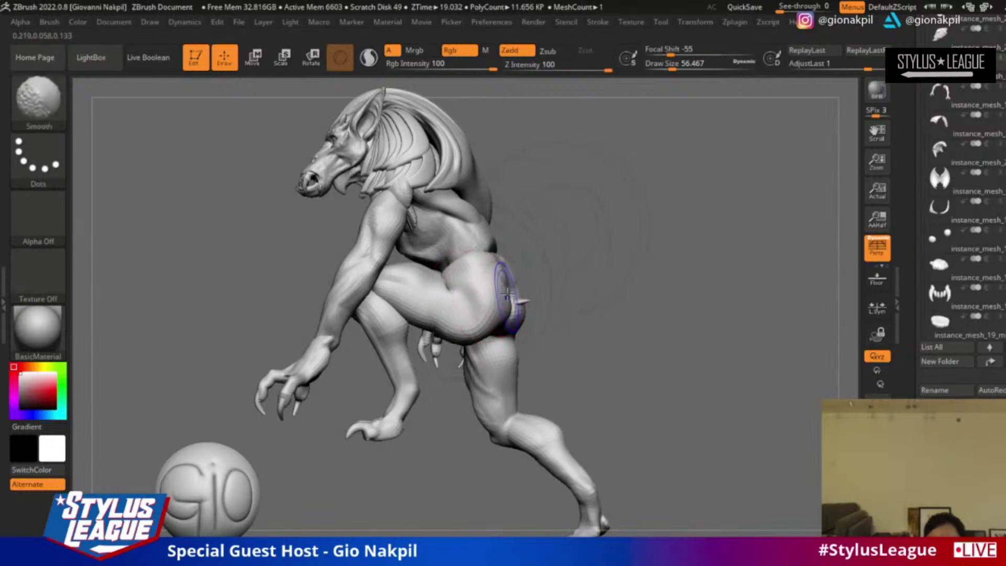
Step: Smooth the buttocks around the tail spike and reshape their contour with the Move brush at a size of about 101
{"action": "mouse_move", "coordinate": [533, 294]}
{"action": "left_mouse_down"}
{"action": "mouse_move", "coordinate": [627, 258]}
{"action": "mouse_move", "coordinate": [560, 313]}
{"action": "mouse_move", "coordinate": [517, 326]}
{"action": "left_mouse_up"}
{"action": "left_click_drag", "start_coordinate": [449, 421], "coordinate": [515, 326]}
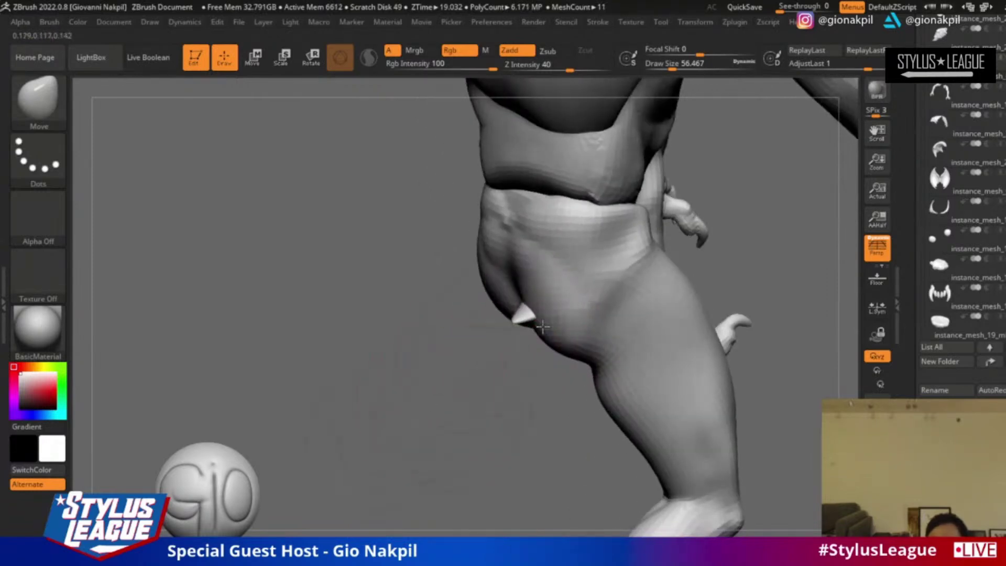
{"action": "mouse_move", "coordinate": [481, 356]}
{"action": "left_mouse_down"}
{"action": "mouse_move", "coordinate": [416, 367]}
{"action": "mouse_move", "coordinate": [508, 316]}
{"action": "left_mouse_up"}
{"action": "key", "text": "s"}
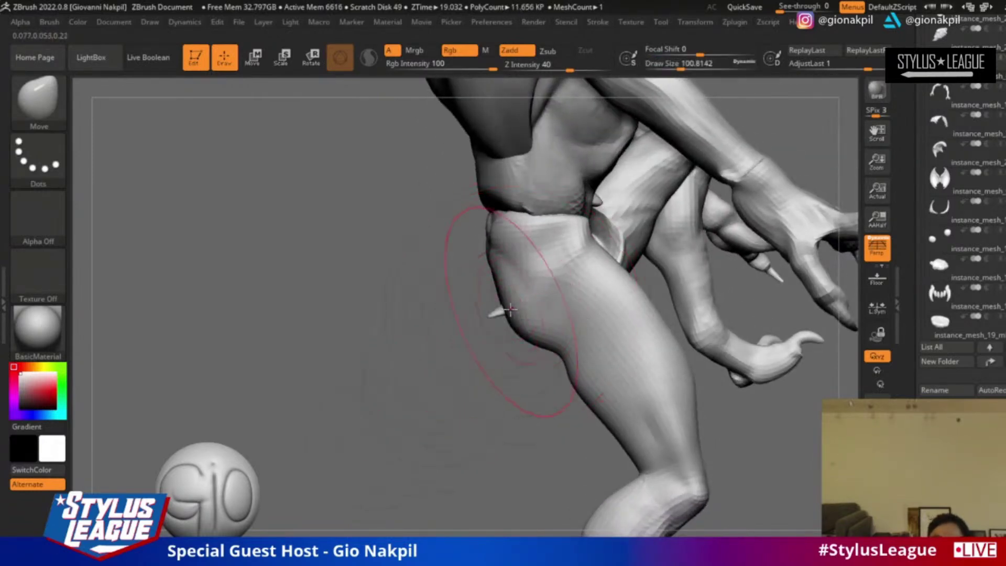
{"action": "left_click_drag", "start_coordinate": [410, 351], "coordinate": [447, 343]}
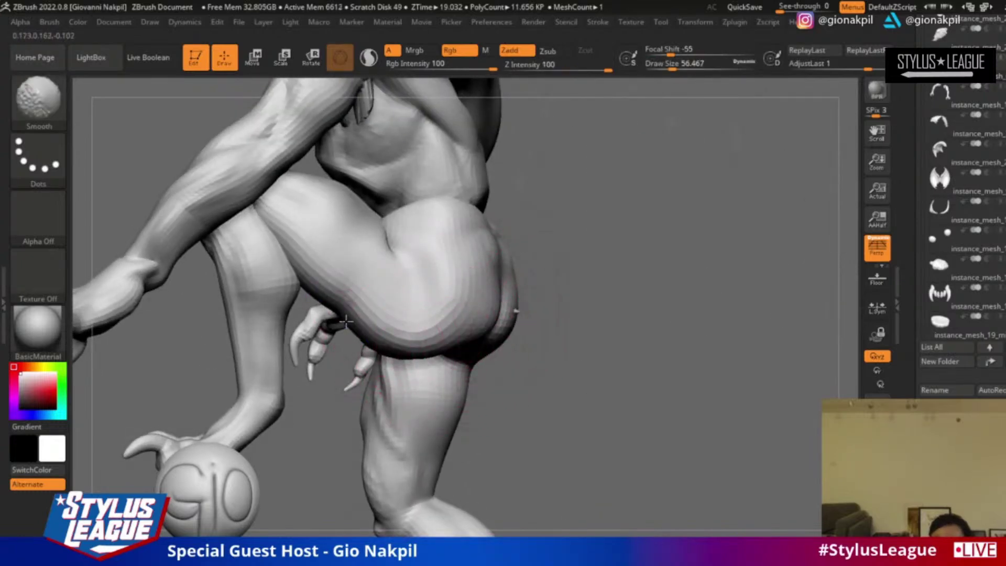
Step: Smooth the underside of the bent thigh and enlarge the Move brush to about 172
{"action": "mouse_move", "coordinate": [409, 340]}
{"action": "left_mouse_down", "text": "shift"}
{"action": "mouse_move", "coordinate": [463, 340]}
{"action": "mouse_move", "coordinate": [461, 350]}
{"action": "mouse_move", "coordinate": [552, 373]}
{"action": "left_mouse_up", "text": "shift"}
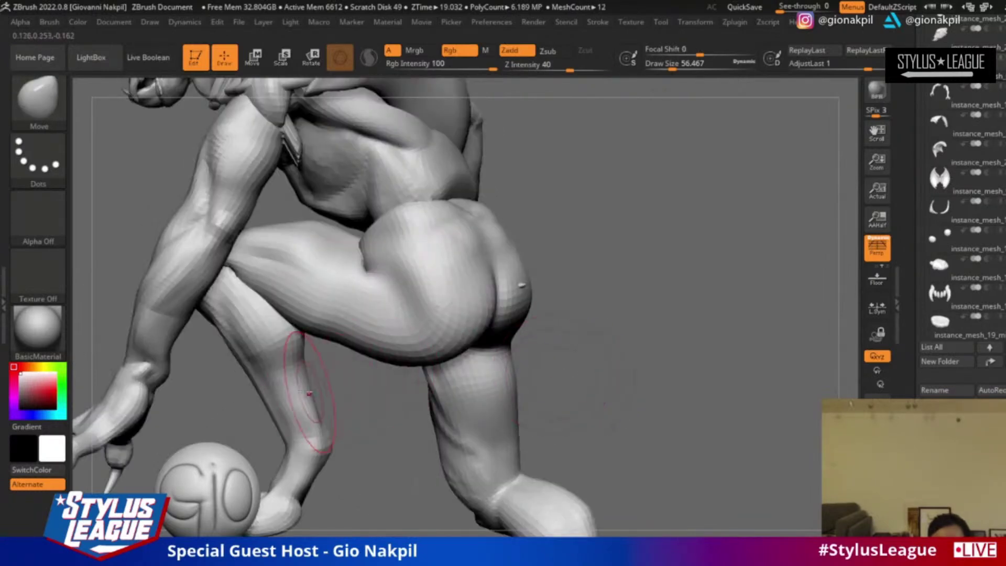
{"action": "left_click_drag", "start_coordinate": [331, 401], "coordinate": [598, 311]}
{"action": "key", "text": "s"}
{"action": "left_click_drag", "start_coordinate": [416, 288], "coordinate": [617, 236]}
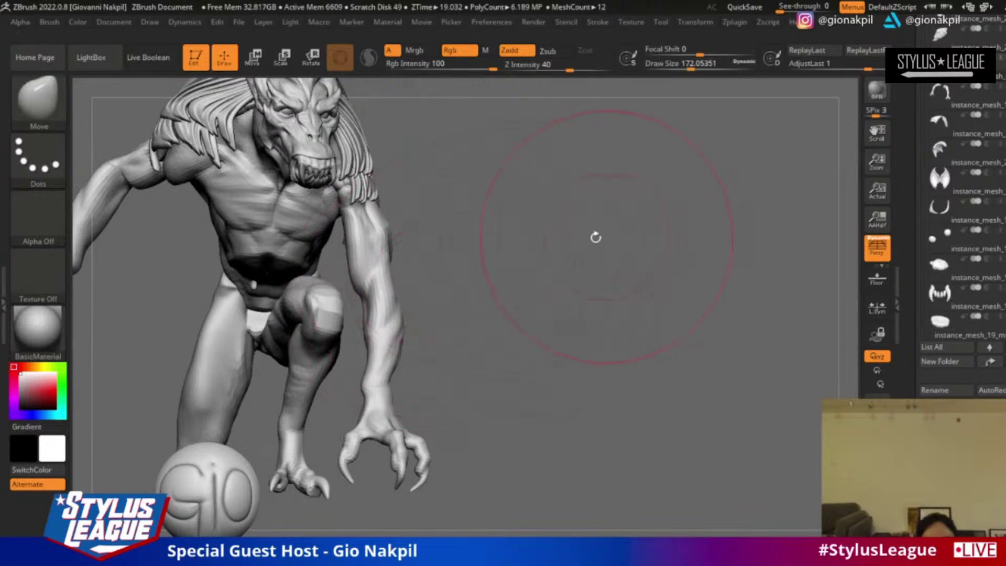
Step: Select the mane subtool instance_mesh_7 and merge it down with the mane piece listed beneath it
{"action": "left_click_drag", "start_coordinate": [533, 247], "coordinate": [512, 254]}
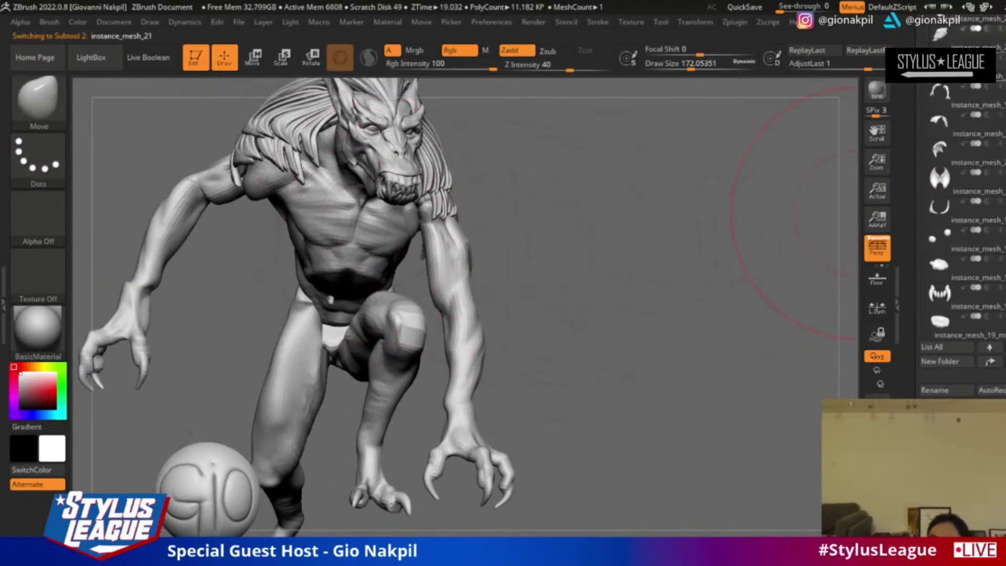
{"action": "scroll", "coordinate": [948, 21], "scroll_direction": "up", "scroll_amount": 3}
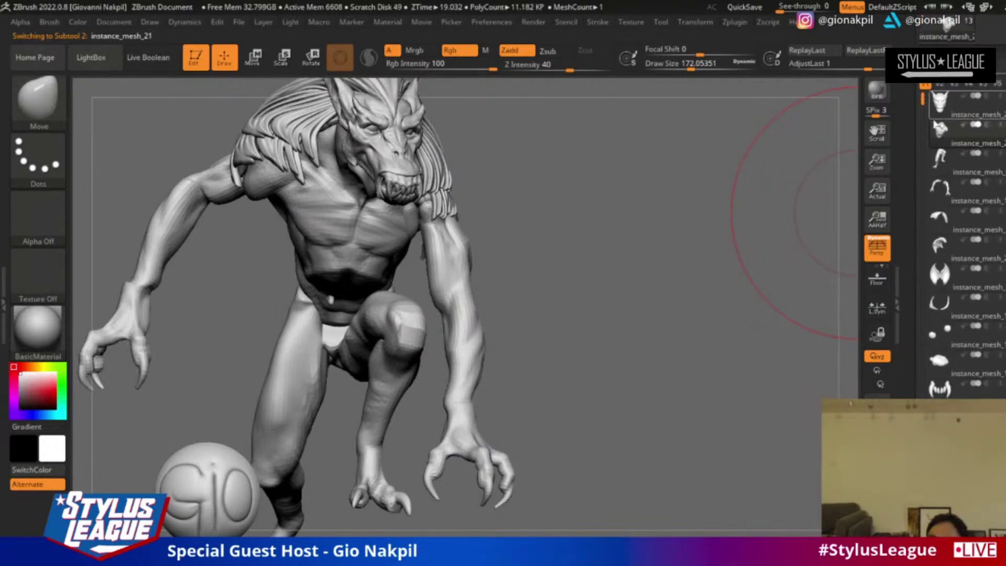
{"action": "scroll", "coordinate": [947, 21], "scroll_direction": "up", "scroll_amount": 1}
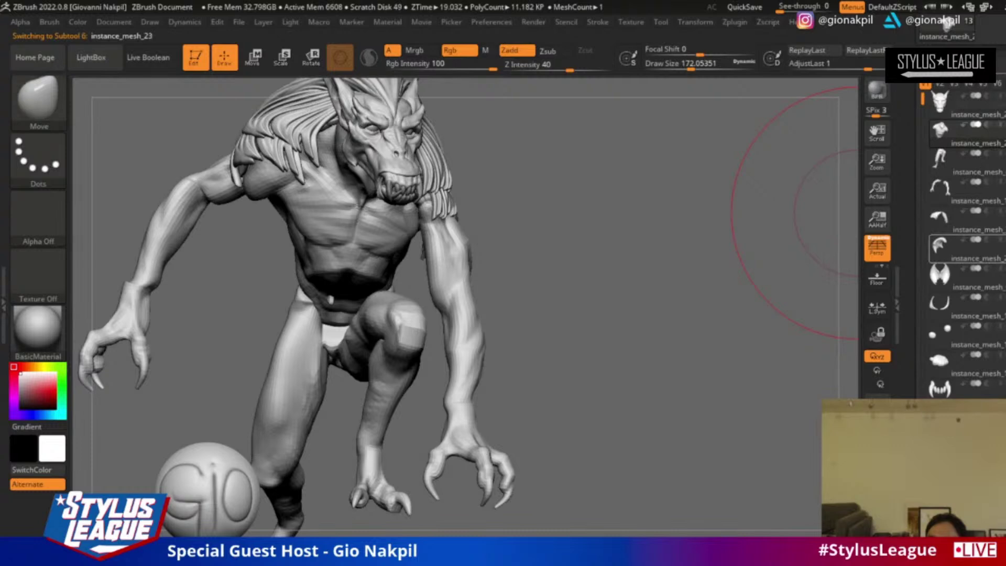
{"action": "key", "text": "Up"}
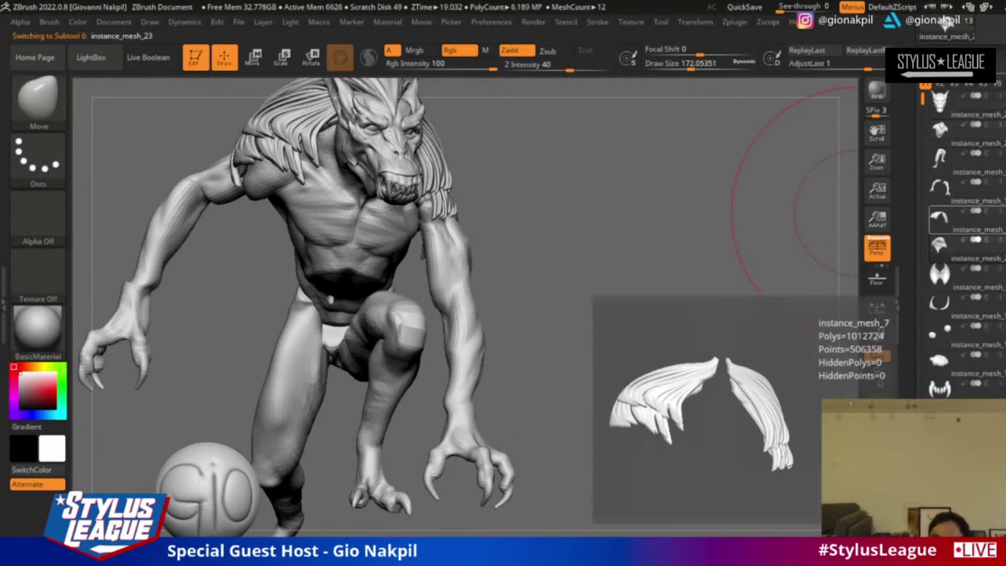
{"action": "key", "text": "Up"}
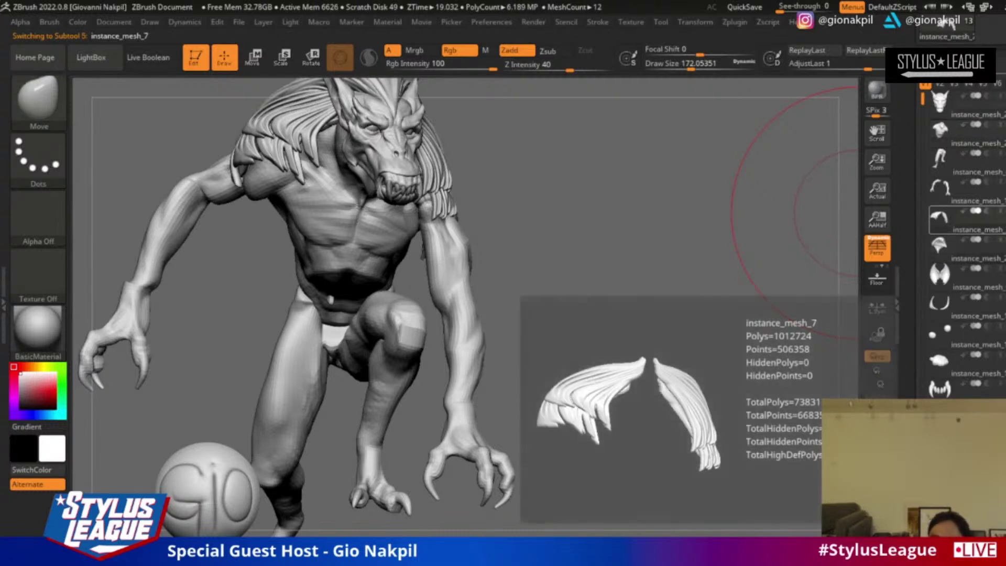
{"action": "scroll", "coordinate": [917, 388], "scroll_direction": "down", "scroll_amount": 4}
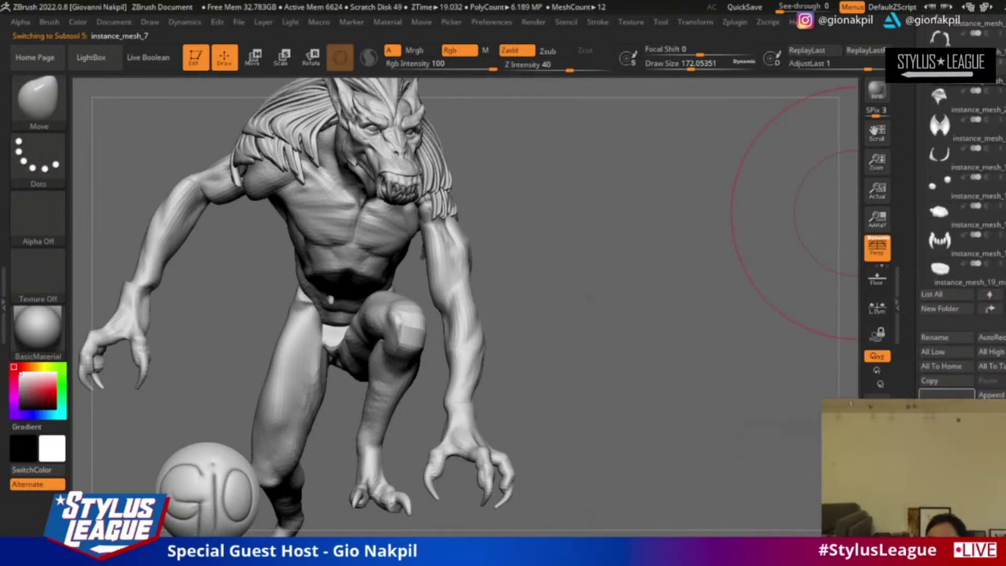
{"action": "scroll", "coordinate": [911, 281], "scroll_direction": "down", "scroll_amount": 1}
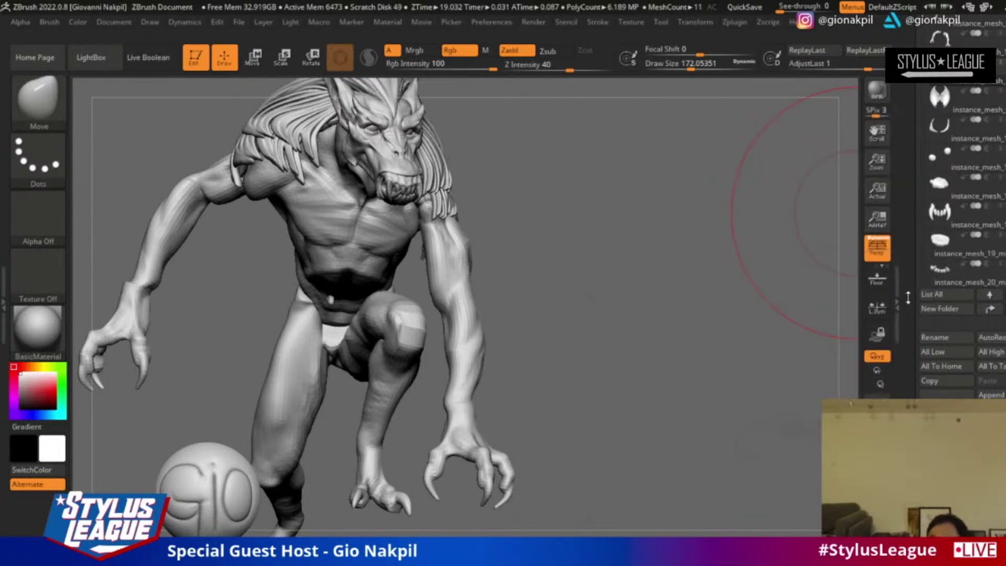
Step: Review the gargoyle's subtool list, from the gum piece instance_mesh_17 up to the arm, leg and mane meshes
{"action": "scroll", "coordinate": [936, 388], "scroll_direction": "up", "scroll_amount": 1}
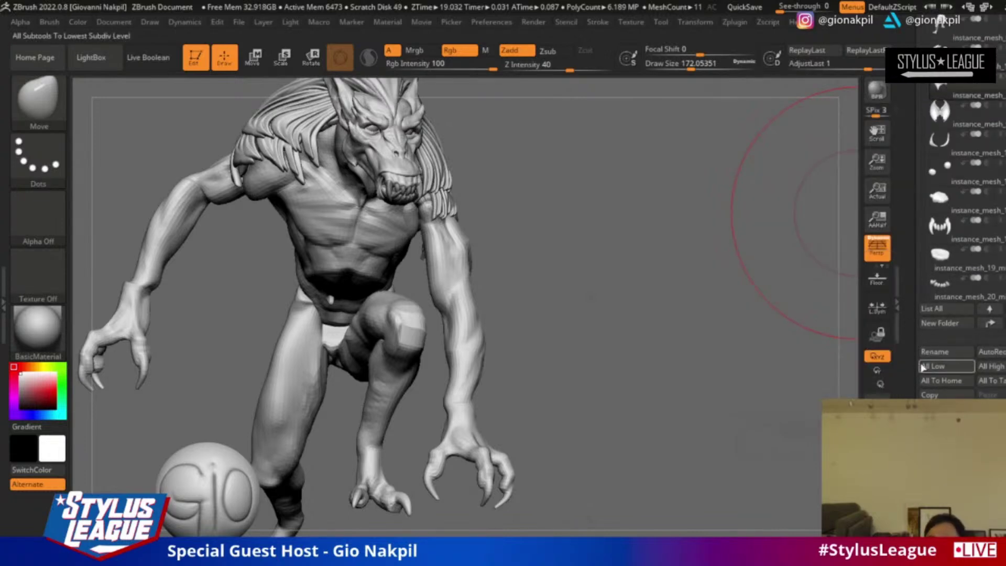
{"action": "left_click_drag", "start_coordinate": [910, 366], "coordinate": [933, 361]}
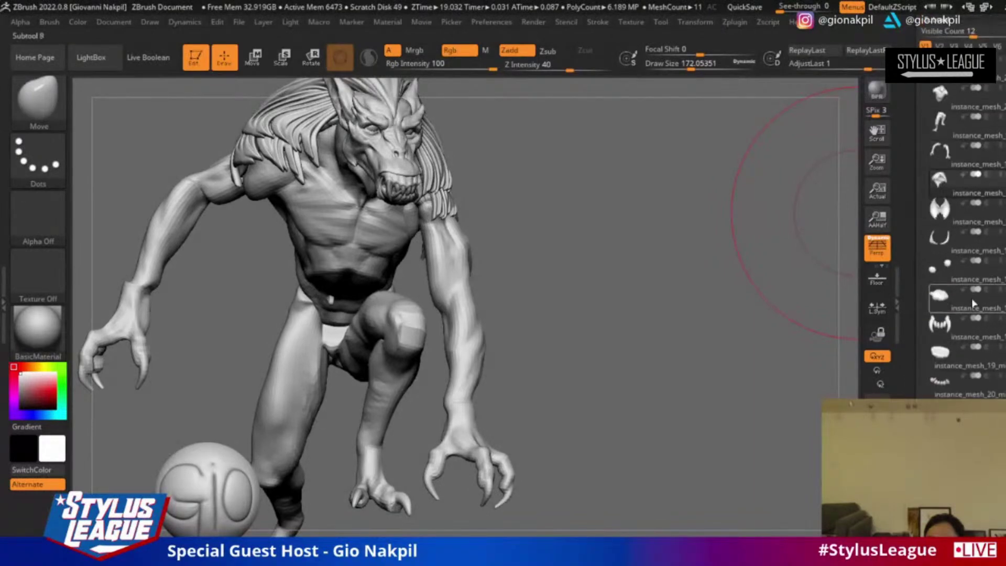
{"action": "mouse_move", "coordinate": [975, 302]}
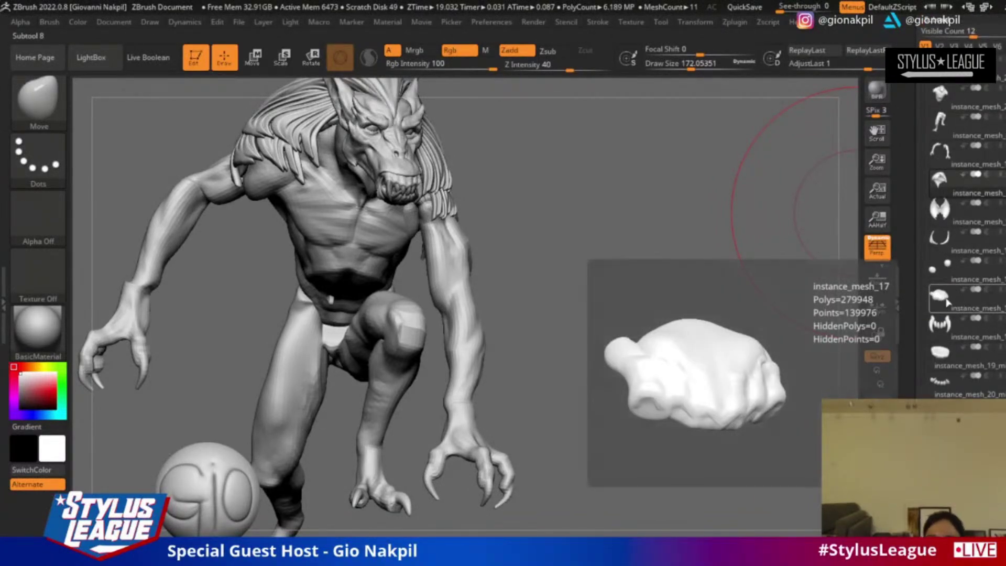
{"action": "left_click", "coordinate": [957, 267]}
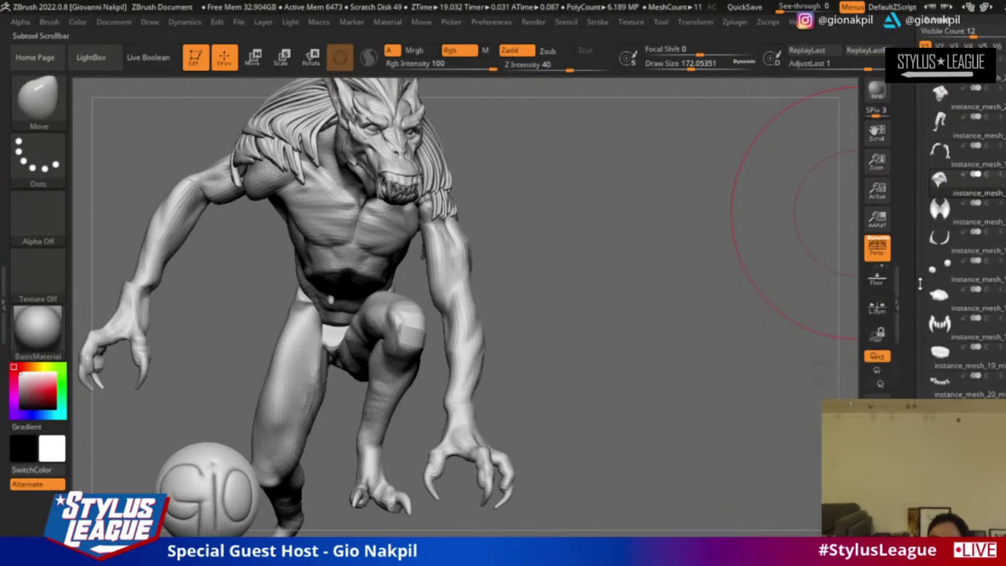
{"action": "scroll", "coordinate": [912, 270], "scroll_direction": "up", "scroll_amount": 2}
{"action": "mouse_move", "coordinate": [947, 391]}
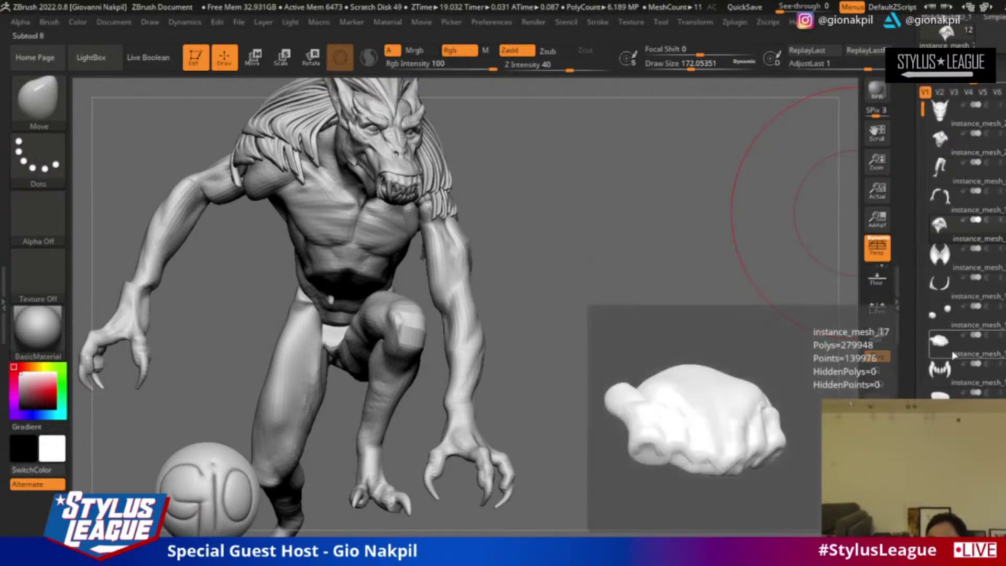
{"action": "left_click", "coordinate": [940, 192]}
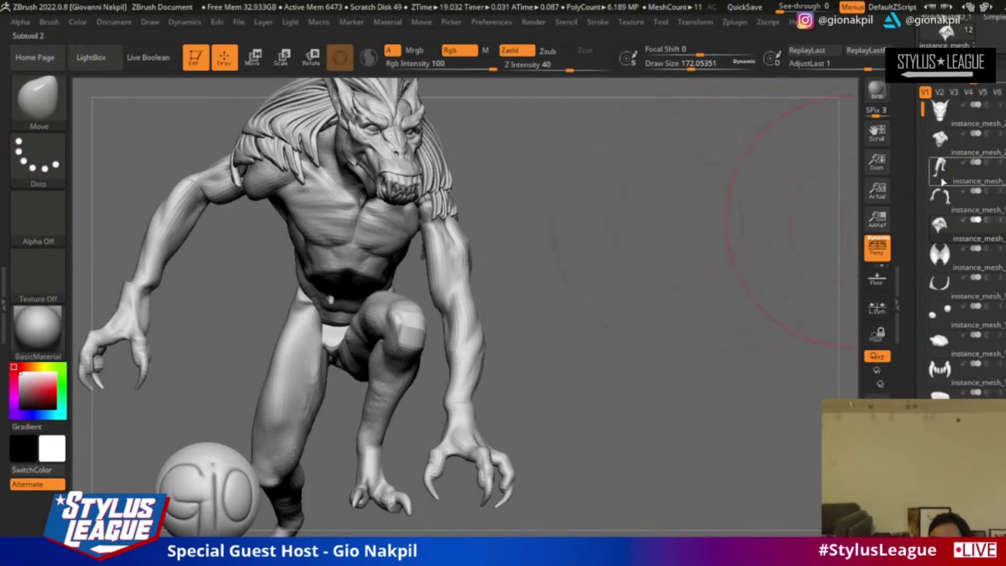
{"action": "left_click", "coordinate": [953, 236]}
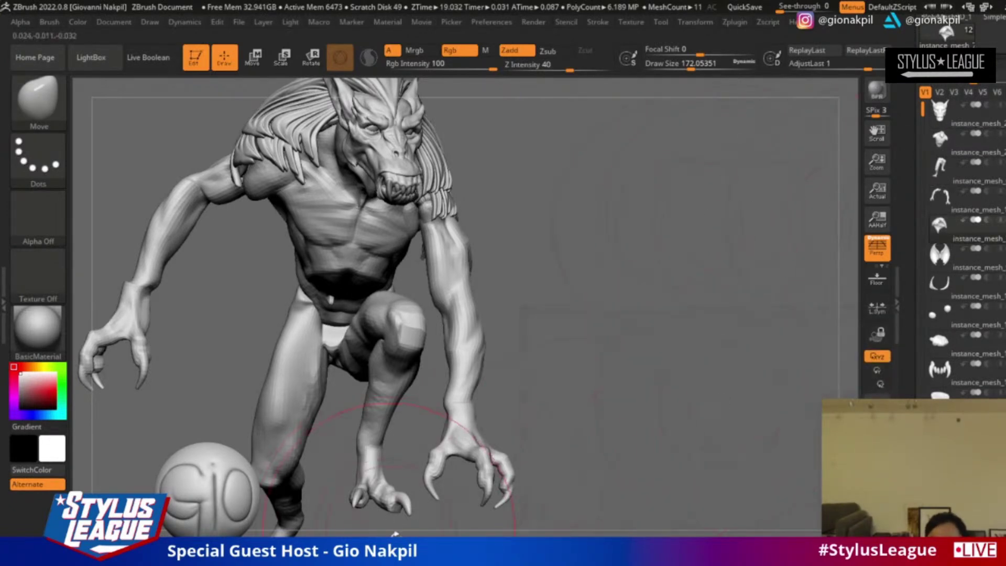
{"action": "left_click", "coordinate": [444, 551]}
{"action": "left_click", "coordinate": [444, 551]}
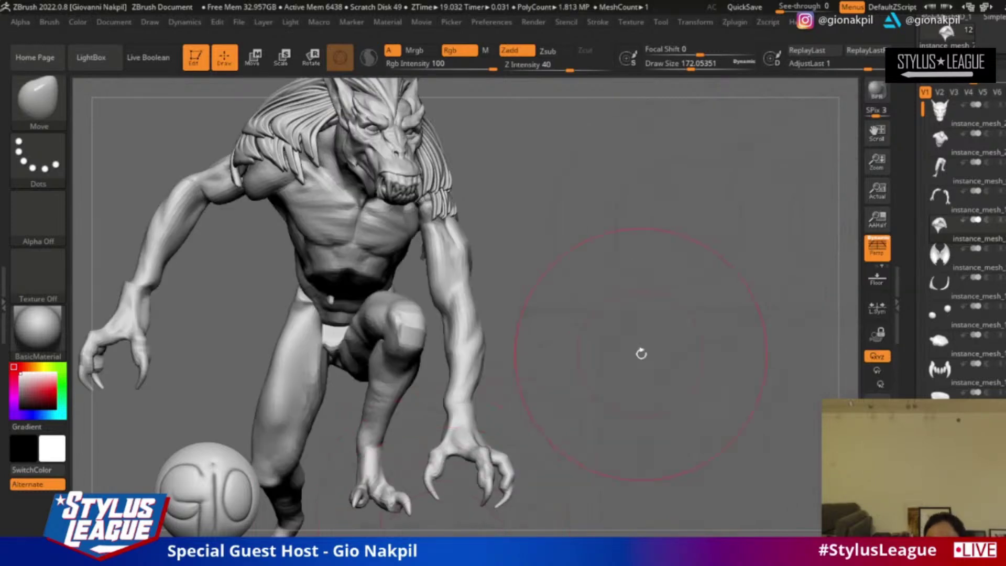
{"action": "mouse_move", "coordinate": [976, 300]}
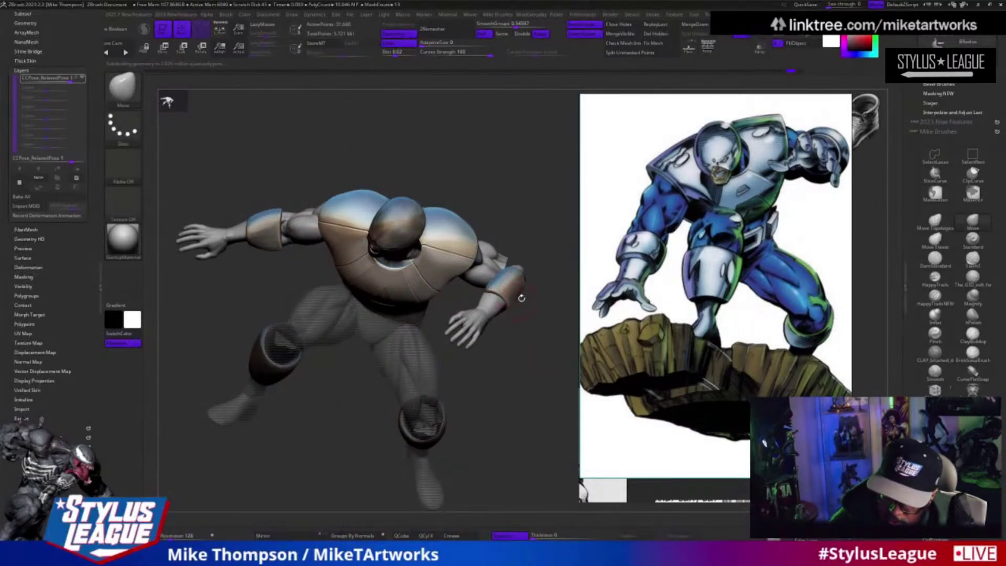
Step: Clear the mask from the armored figure's legs
{"action": "left_click_drag", "start_coordinate": [532, 375], "coordinate": [536, 367]}
{"action": "left_click_drag", "start_coordinate": [540, 331], "coordinate": [545, 404], "text": "ctrl"}
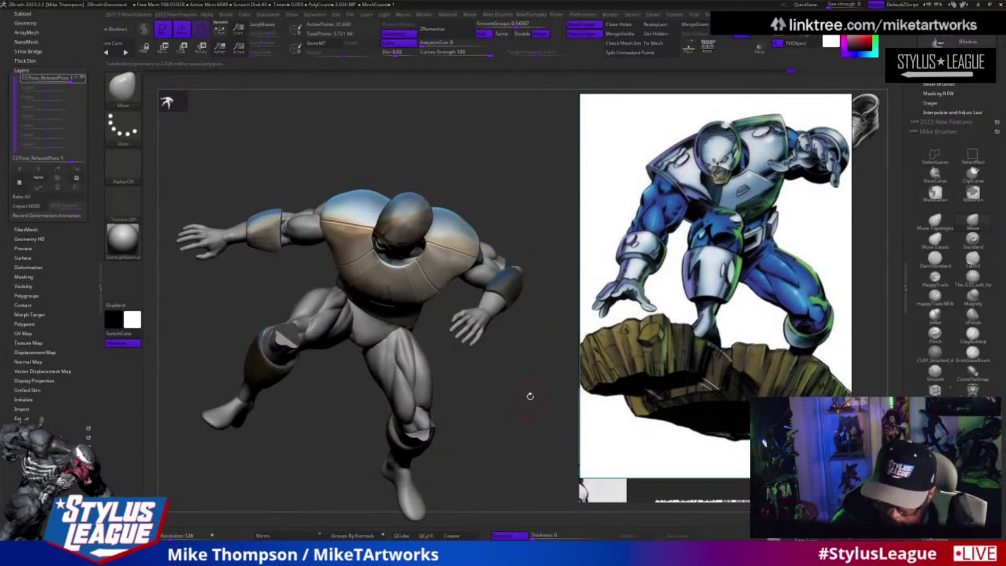
{"action": "mouse_move", "coordinate": [529, 364]}
{"action": "left_mouse_down"}
{"action": "mouse_move", "coordinate": [521, 285]}
{"action": "mouse_move", "coordinate": [482, 463]}
{"action": "mouse_move", "coordinate": [525, 365]}
{"action": "mouse_move", "coordinate": [524, 305]}
{"action": "mouse_move", "coordinate": [432, 280]}
{"action": "left_mouse_up"}
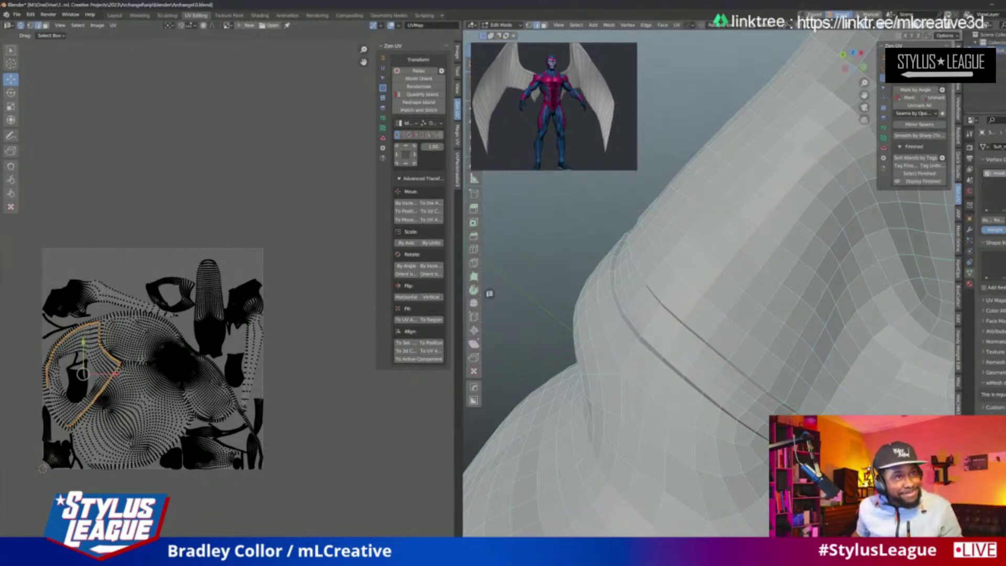
{"action": "middle_click_drag", "start_coordinate": [708, 315], "coordinate": [726, 288]}
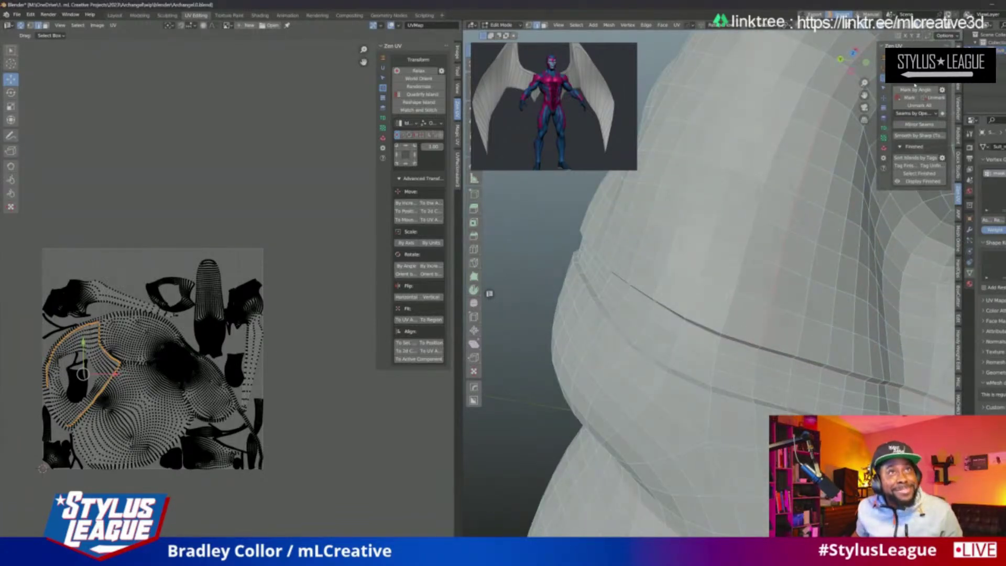
{"action": "mouse_move", "coordinate": [708, 314]}
{"action": "middle_mouse_down"}
{"action": "mouse_move", "coordinate": [728, 278]}
{"action": "mouse_move", "coordinate": [715, 304]}
{"action": "middle_mouse_up"}
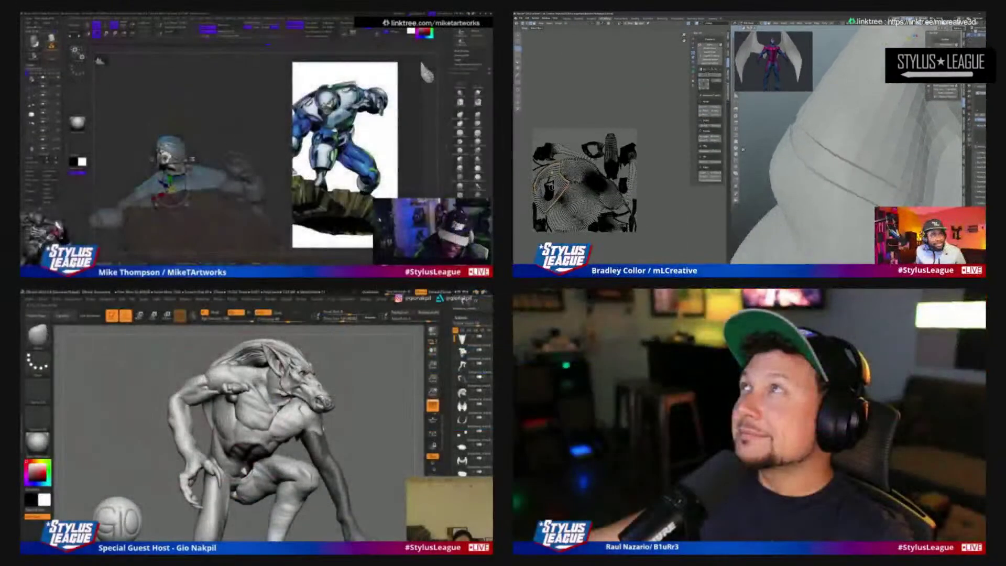
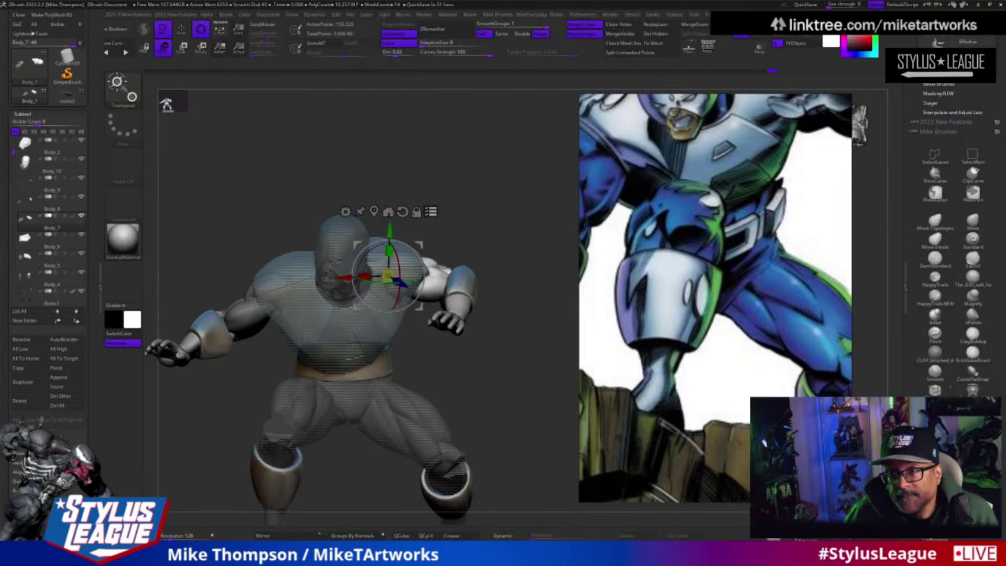
Step: Rotate the armored figure's left arm at the shoulder and shift it slightly inward toward the torso
{"action": "left_click_drag", "start_coordinate": [525, 336], "coordinate": [490, 336]}
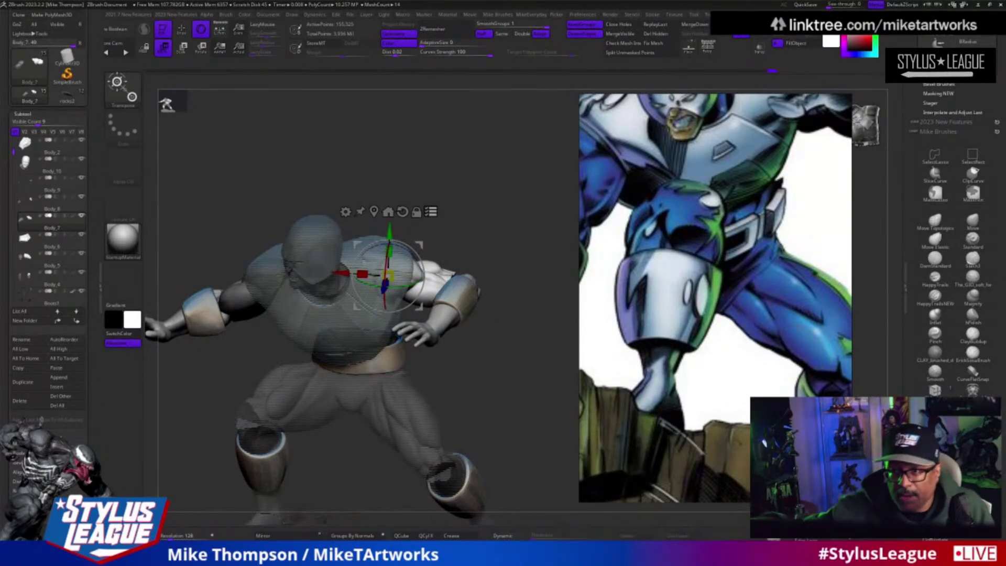
{"action": "left_click_drag", "start_coordinate": [514, 399], "coordinate": [445, 298]}
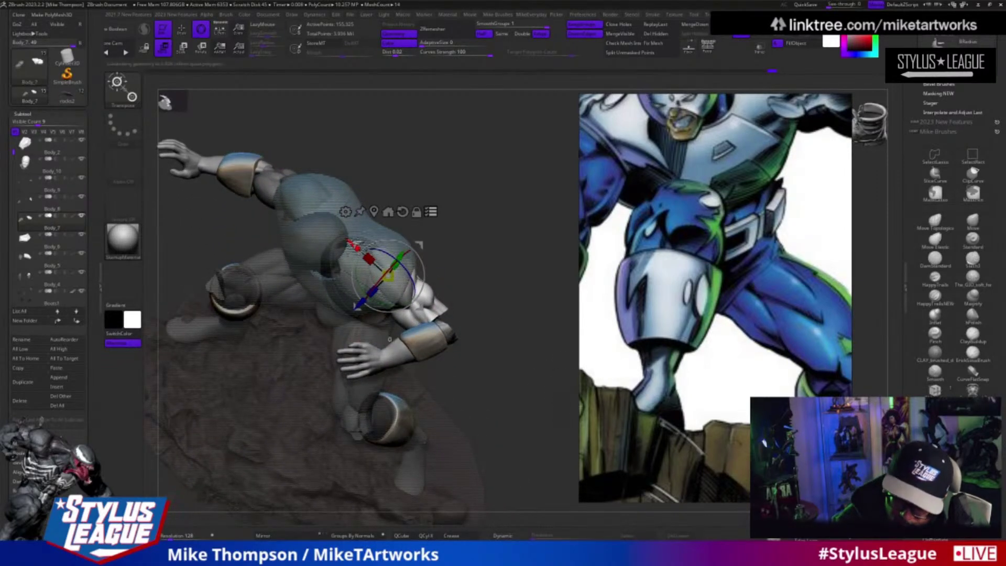
{"action": "left_click_drag", "start_coordinate": [527, 321], "coordinate": [531, 295]}
{"action": "left_click_drag", "start_coordinate": [528, 333], "coordinate": [589, 309]}
{"action": "left_click_drag", "start_coordinate": [529, 327], "coordinate": [533, 362]}
{"action": "left_click_drag", "start_coordinate": [427, 251], "coordinate": [426, 255]}
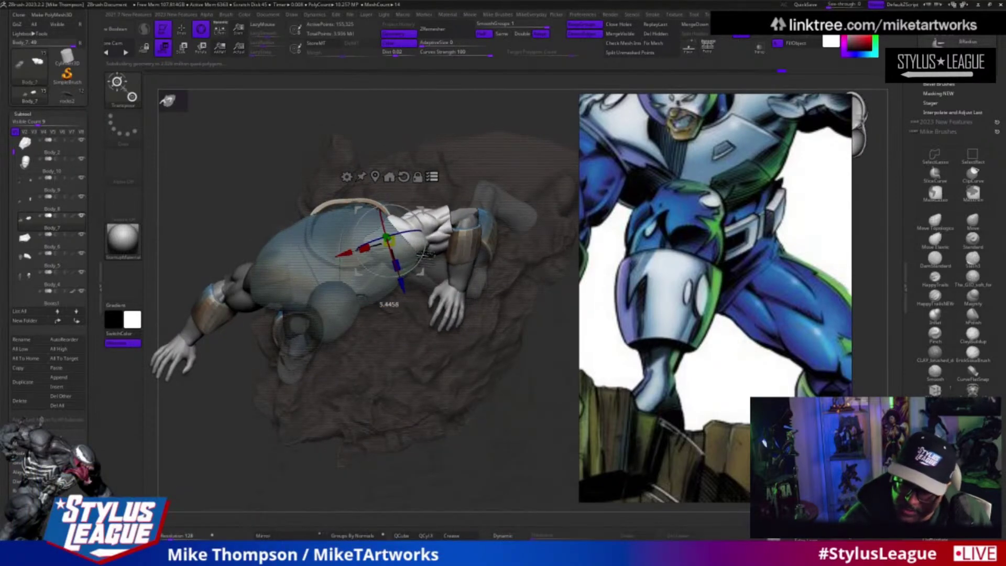
{"action": "left_click_drag", "start_coordinate": [401, 289], "coordinate": [398, 289]}
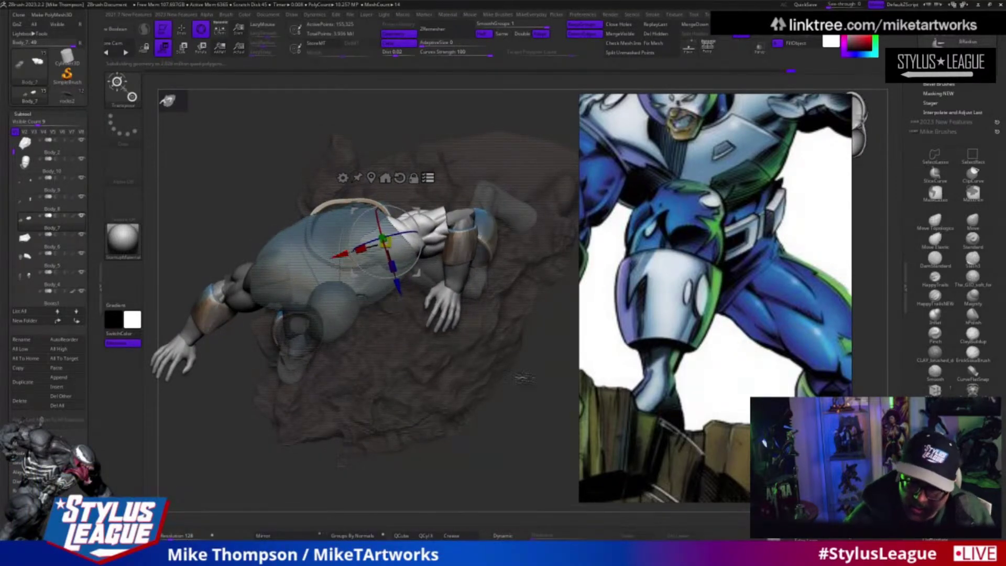
Step: Reorient the gizmo on the armored figure's left shoulder and rotate the arm so the hand swings slightly outward
{"action": "left_click_drag", "start_coordinate": [534, 458], "coordinate": [539, 391]}
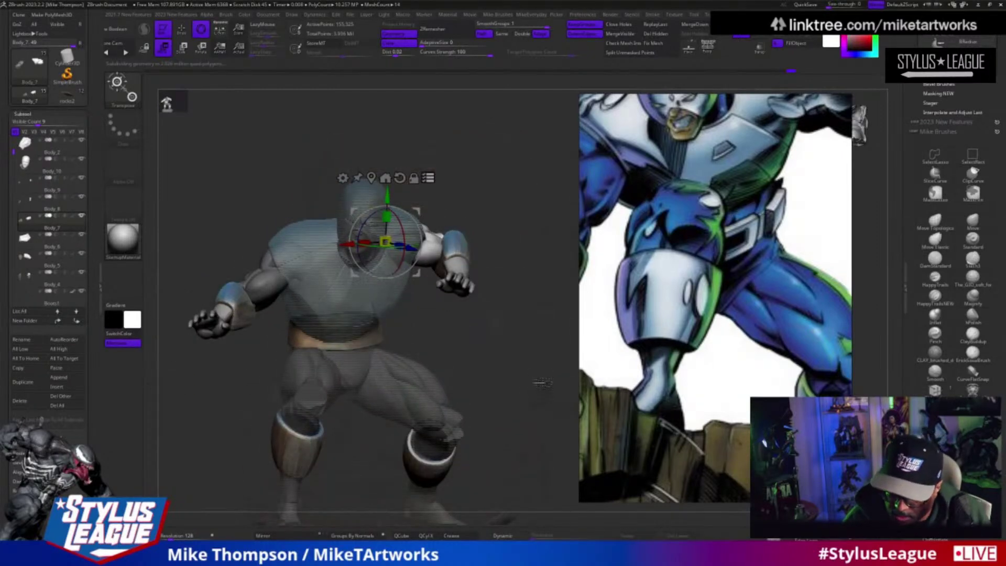
{"action": "left_click_drag", "start_coordinate": [414, 249], "coordinate": [393, 227], "text": "alt"}
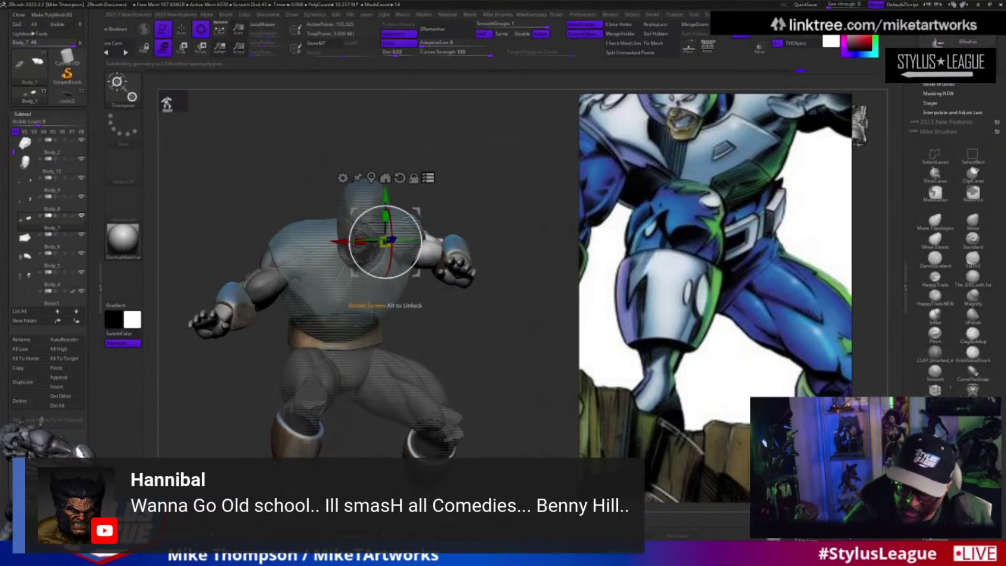
{"action": "left_click_drag", "start_coordinate": [418, 225], "coordinate": [416, 221]}
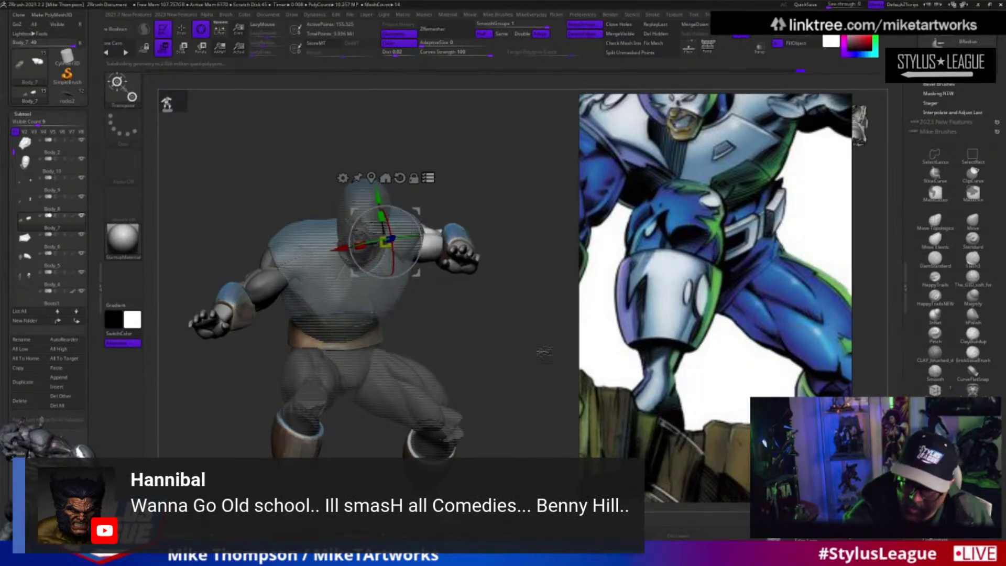
{"action": "key", "text": "q"}
{"action": "left_click_drag", "start_coordinate": [546, 408], "coordinate": [498, 416]}
{"action": "left_click_drag", "start_coordinate": [548, 388], "coordinate": [523, 383]}
Step: Fine-tune the rotation of the armored figure's left arm at the shoulder and return to the Move brush
{"action": "key", "text": "r"}
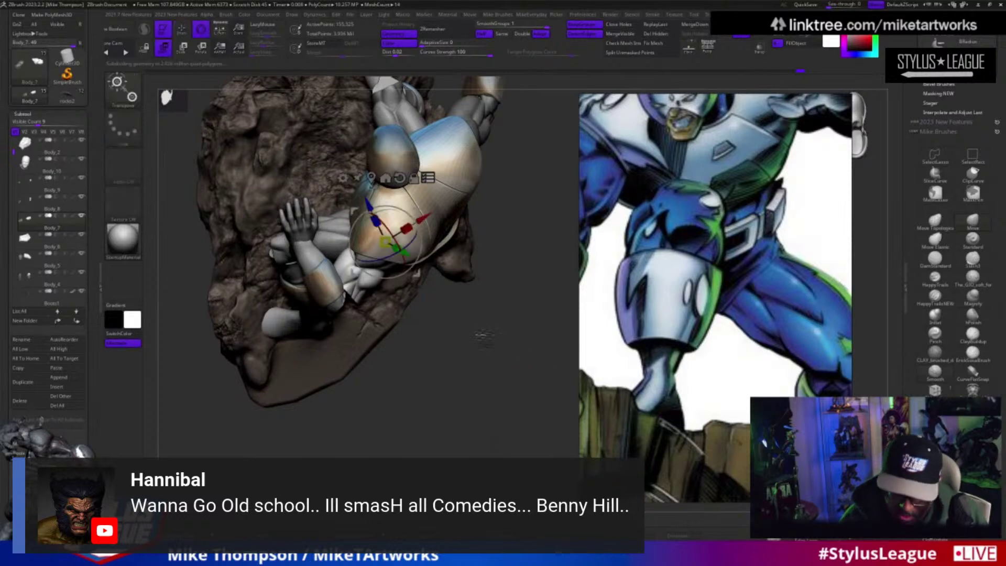
{"action": "left_click_drag", "start_coordinate": [427, 258], "coordinate": [429, 249]}
{"action": "left_click_drag", "start_coordinate": [510, 427], "coordinate": [526, 369]}
{"action": "mouse_move", "coordinate": [521, 403]}
{"action": "left_mouse_down"}
{"action": "mouse_move", "coordinate": [547, 410]}
{"action": "mouse_move", "coordinate": [524, 409]}
{"action": "left_mouse_up"}
{"action": "key", "text": "q"}
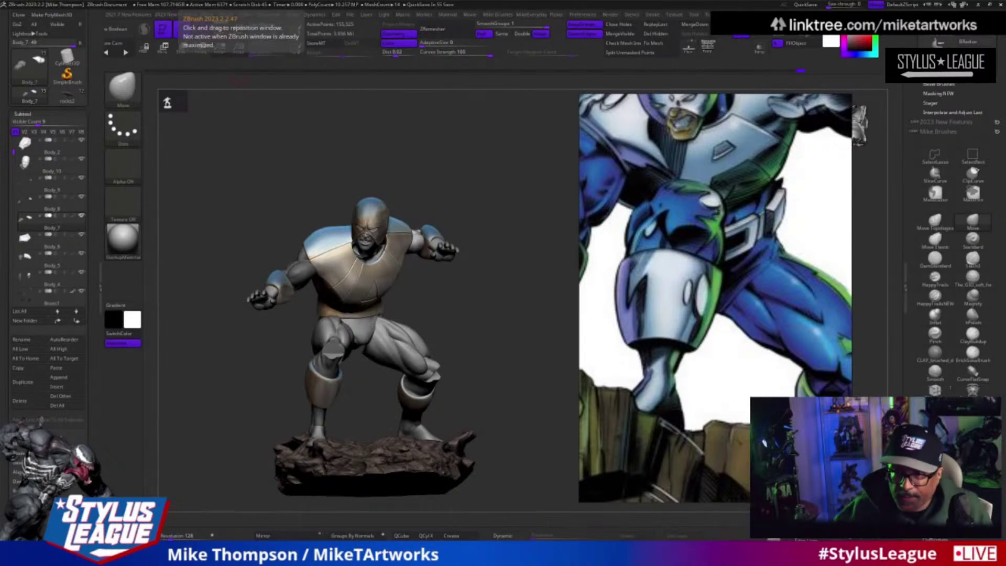
{"action": "mouse_move", "coordinate": [530, 409]}
{"action": "left_mouse_down"}
{"action": "mouse_move", "coordinate": [521, 436]}
{"action": "mouse_move", "coordinate": [540, 434]}
{"action": "mouse_move", "coordinate": [547, 418]}
{"action": "left_mouse_up"}
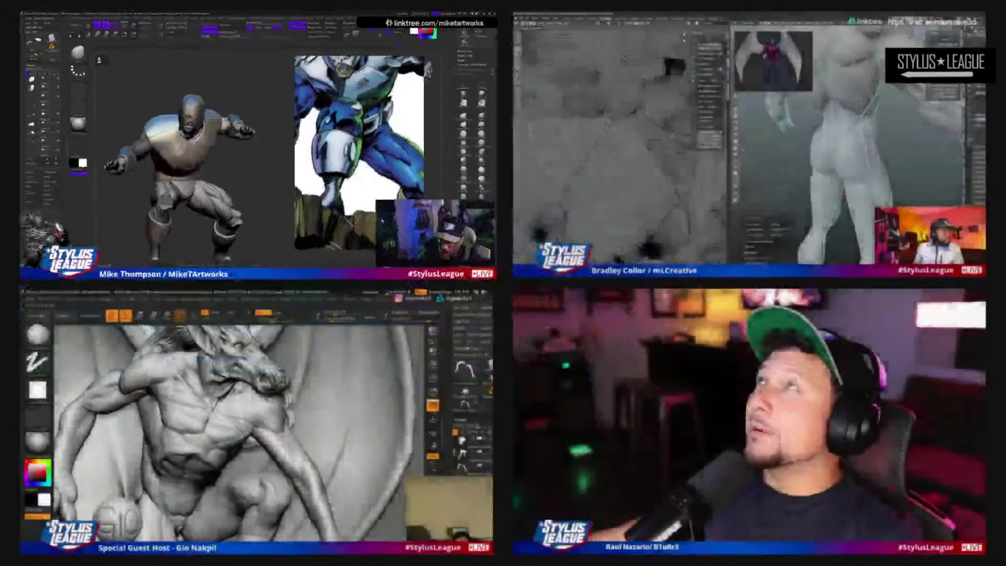
{"action": "left_click_drag", "start_coordinate": [548, 418], "coordinate": [545, 373]}
{"action": "left_click_drag", "start_coordinate": [277, 188], "coordinate": [271, 179]}
{"action": "left_click", "coordinate": [521, 19]}
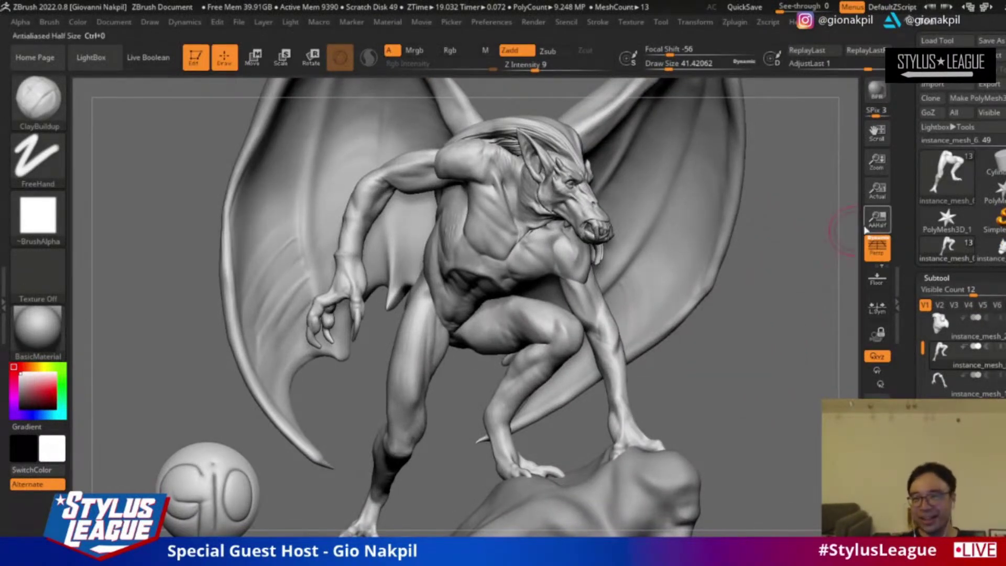
Step: Compare the unposed gargoyle tool instance_mesh_22 with the crouching version on the rock, and return to the posed tool
{"action": "left_click", "coordinate": [950, 180]}
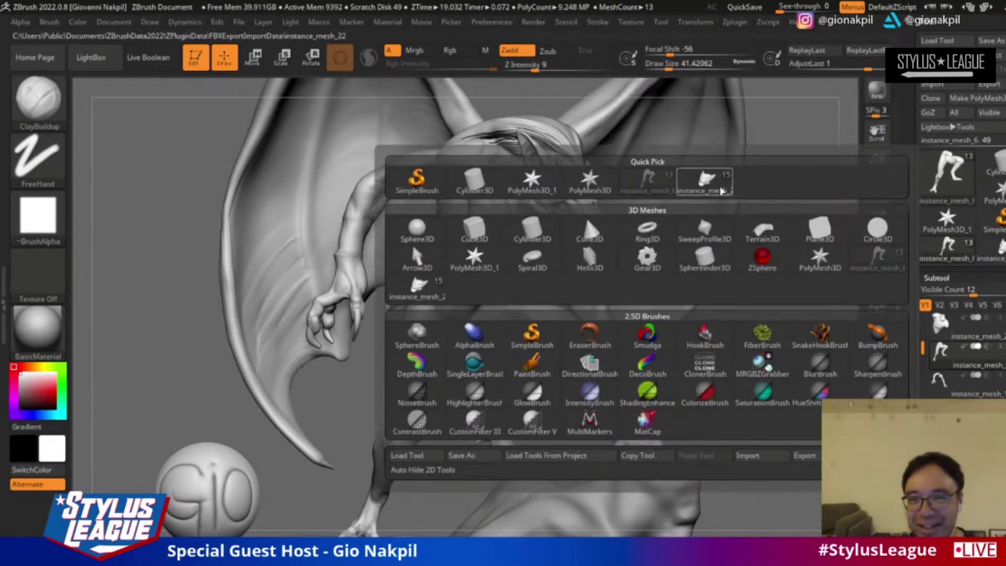
{"action": "left_click", "coordinate": [711, 191]}
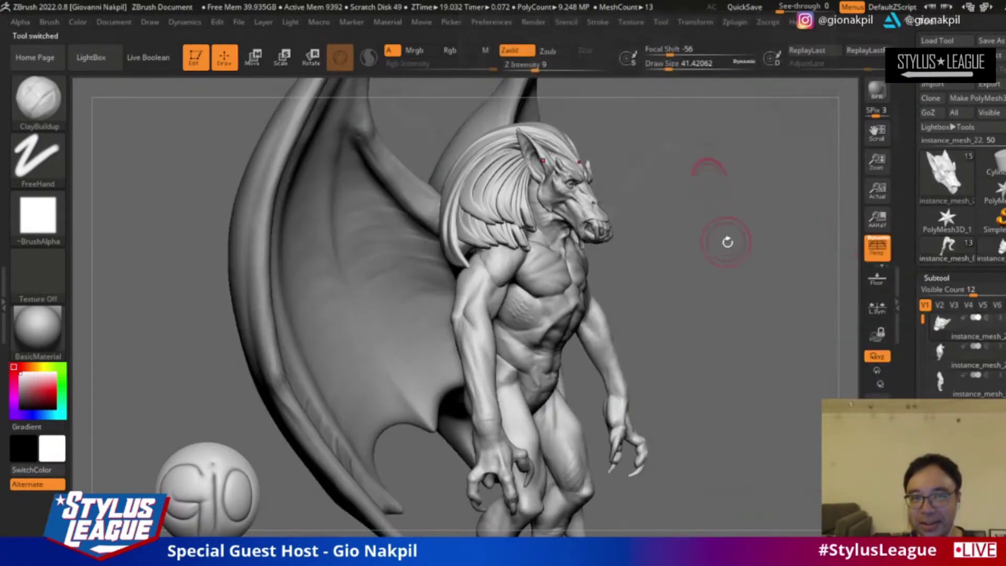
{"action": "left_click_drag", "start_coordinate": [752, 284], "coordinate": [776, 298]}
{"action": "left_click", "coordinate": [937, 196]}
{"action": "left_click", "coordinate": [650, 183]}
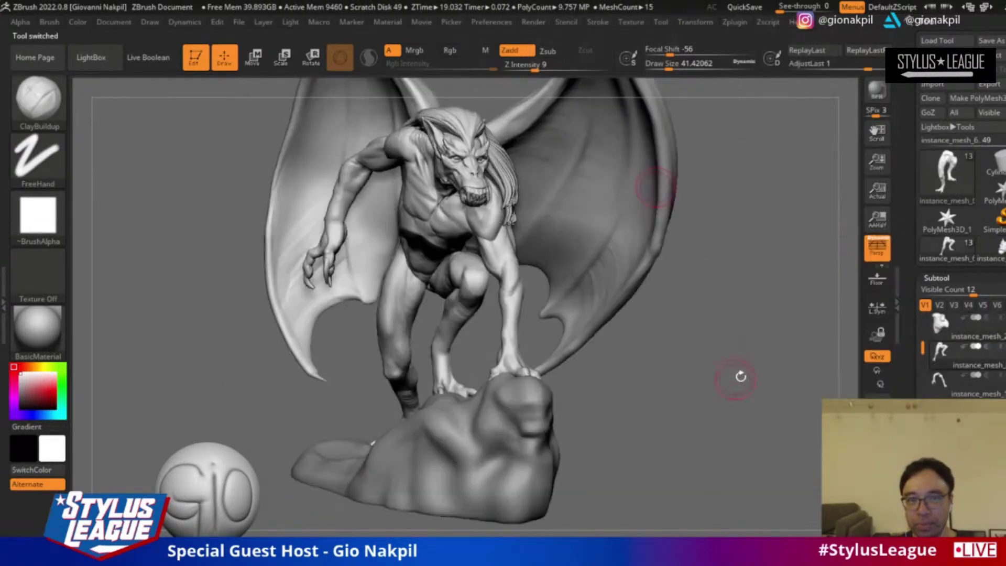
{"action": "left_click_drag", "start_coordinate": [746, 374], "coordinate": [709, 255]}
{"action": "left_click", "coordinate": [930, 179]}
{"action": "left_click_drag", "start_coordinate": [723, 371], "coordinate": [687, 350]}
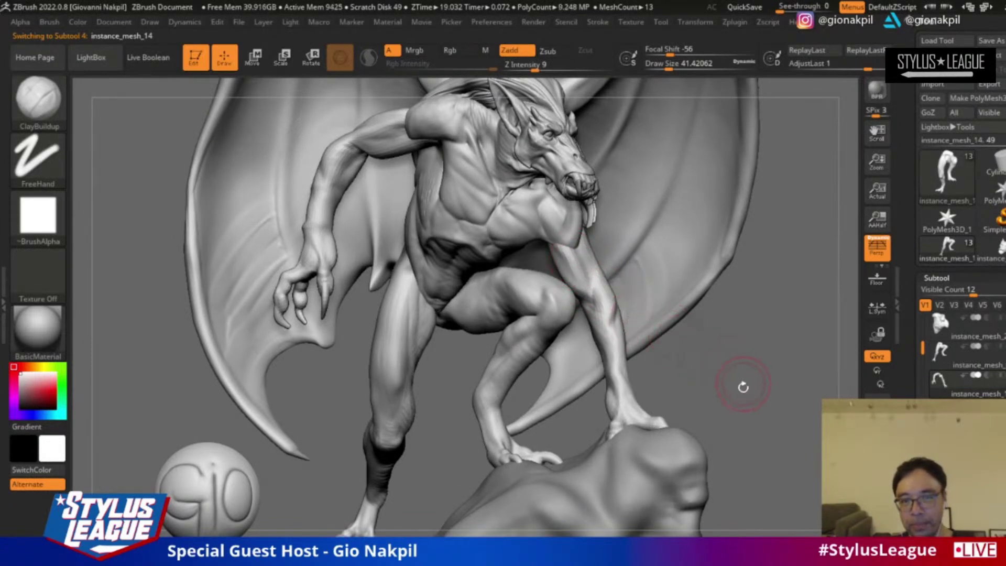
Step: Lower the arm subtool instance_mesh_14's subdivision level, and try masking the raised arm with the rotate gizmo on the planted arm
{"action": "left_click_drag", "start_coordinate": [759, 394], "coordinate": [749, 375]}
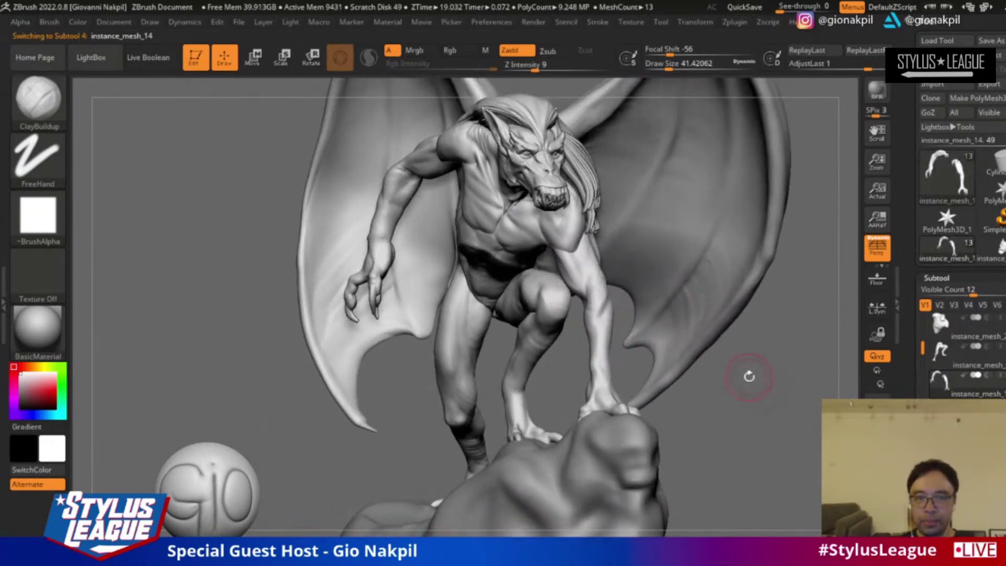
{"action": "key", "text": "shift"}
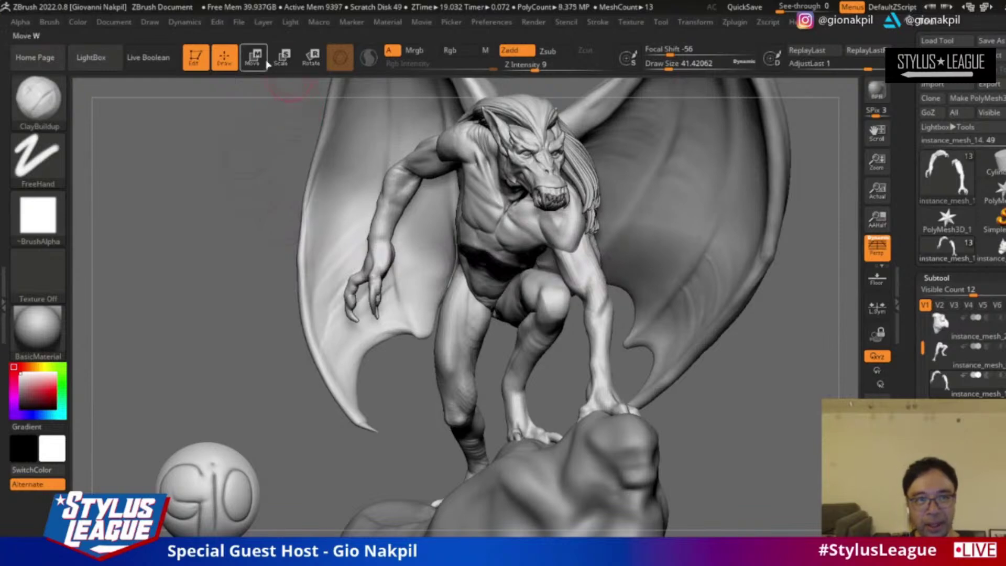
{"action": "left_click", "coordinate": [311, 56]}
{"action": "left_click_drag", "start_coordinate": [226, 217], "coordinate": [228, 293], "text": "alt"}
{"action": "left_click_drag", "start_coordinate": [595, 458], "coordinate": [431, 449], "text": "alt"}
{"action": "left_click", "coordinate": [664, 284], "text": "ctrl"}
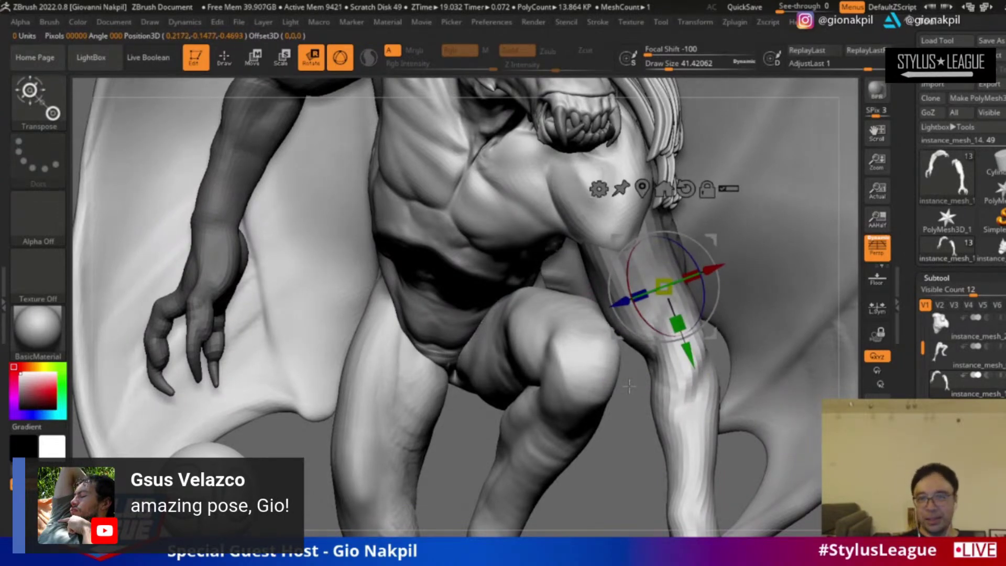
{"action": "key", "text": "q"}
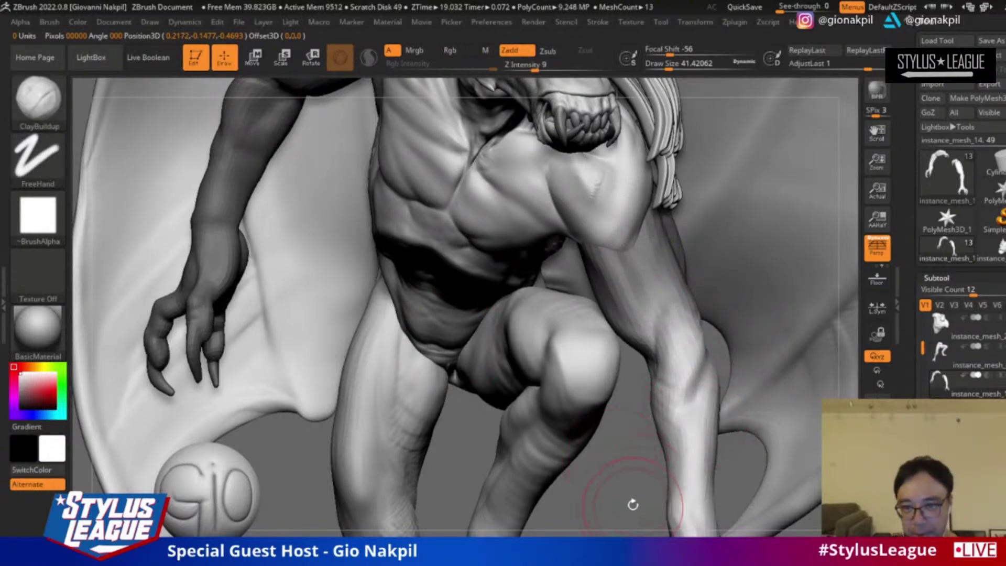
{"action": "key", "text": "f"}
{"action": "left_click_drag", "start_coordinate": [804, 448], "coordinate": [753, 329]}
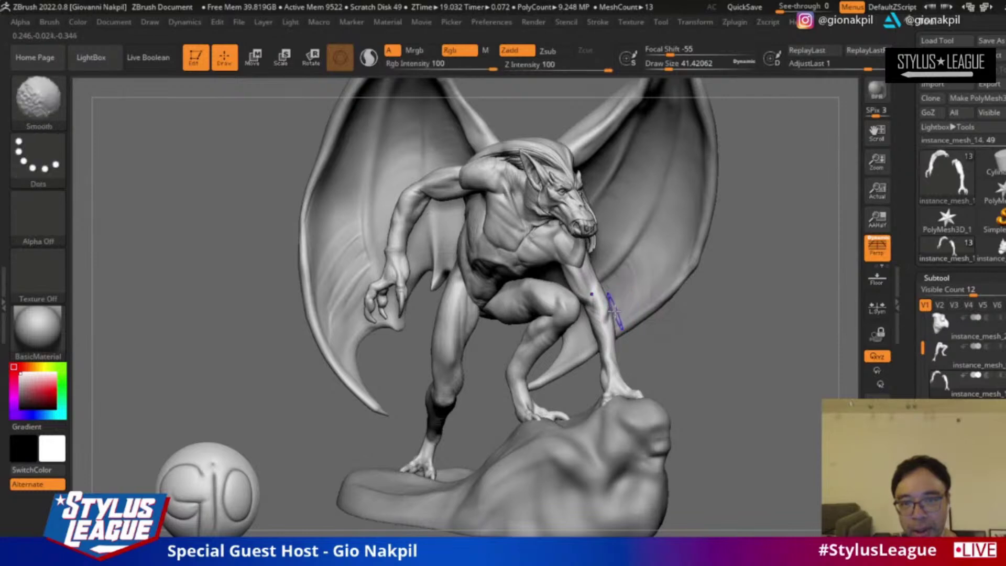
Step: Select the torso mesh instance_mesh_21 and leg mesh instance_mesh_6 in turn and step through their lower subdivision levels
{"action": "left_click", "coordinate": [549, 255], "text": "alt"}
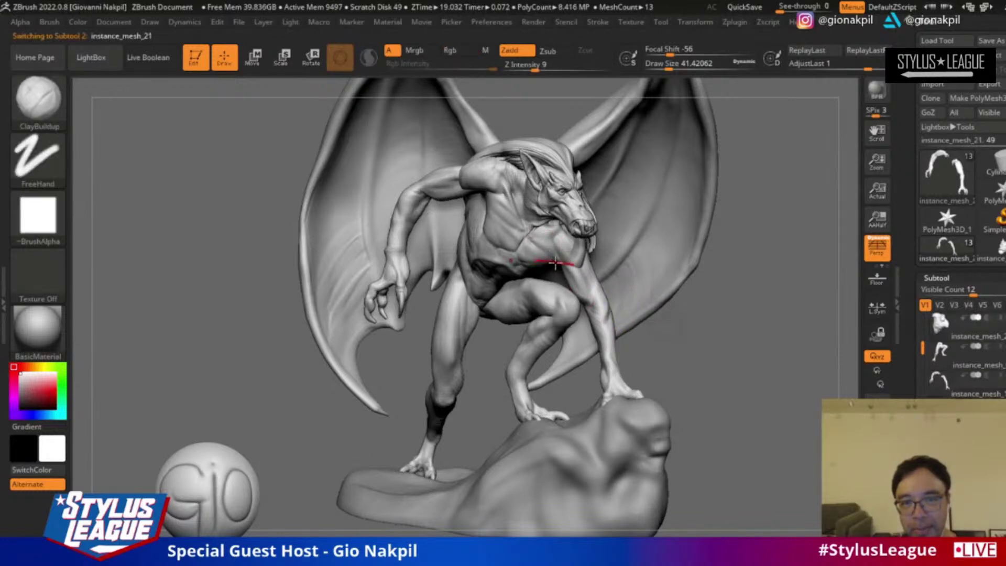
{"action": "key", "text": "shift"}
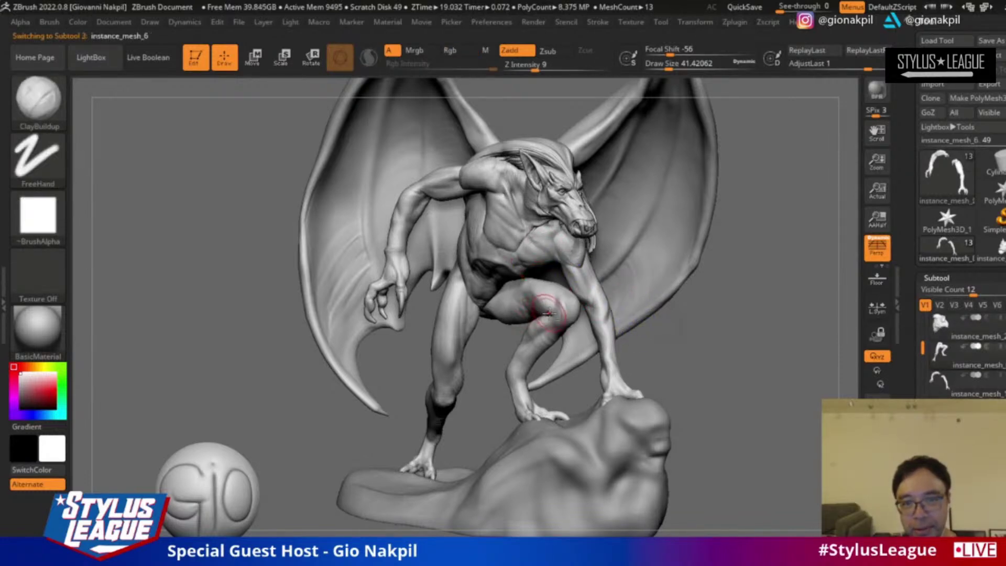
{"action": "left_click", "coordinate": [577, 314], "text": "alt"}
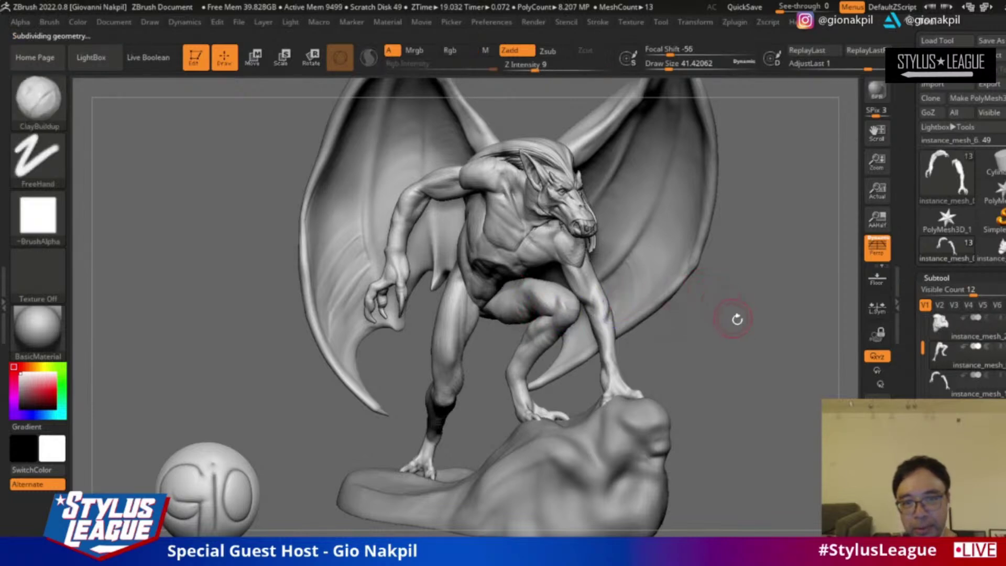
{"action": "left_click_drag", "start_coordinate": [731, 315], "coordinate": [738, 330]}
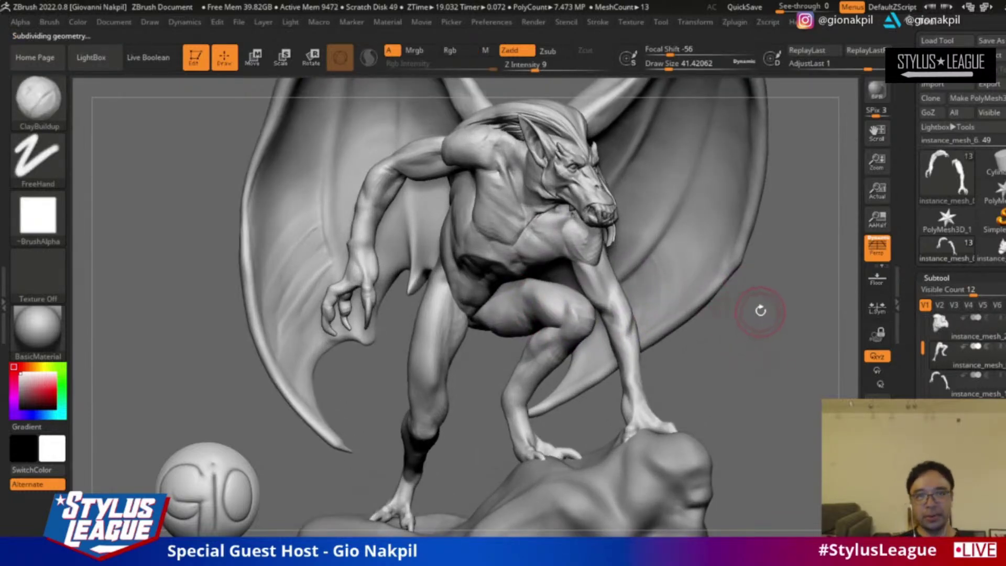
Step: Switch all gargoyle subtools to their lowest subdivision level and back, leaving every subtool at its highest level
{"action": "scroll", "coordinate": [919, 307], "scroll_direction": "down", "scroll_amount": 10}
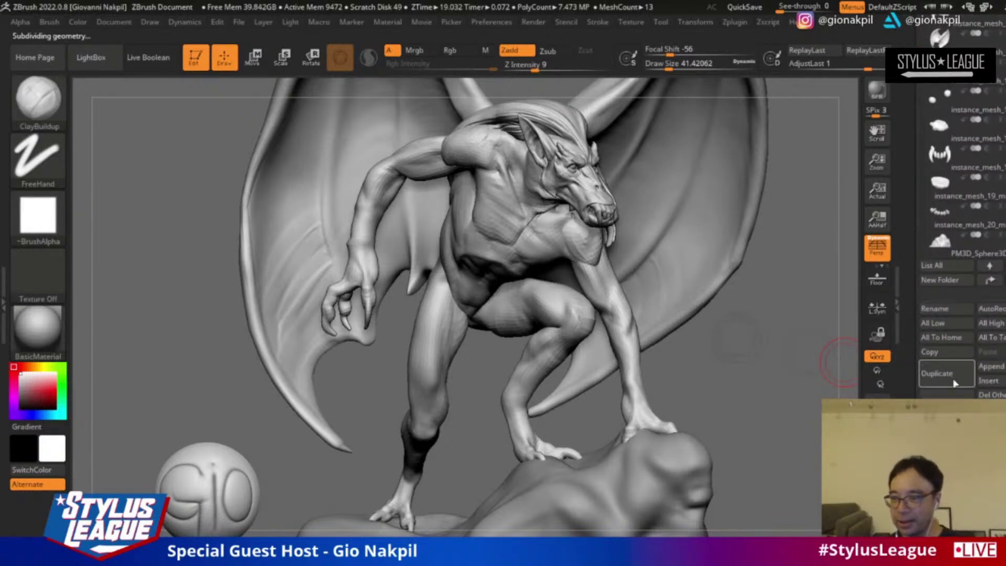
{"action": "left_click", "coordinate": [953, 328]}
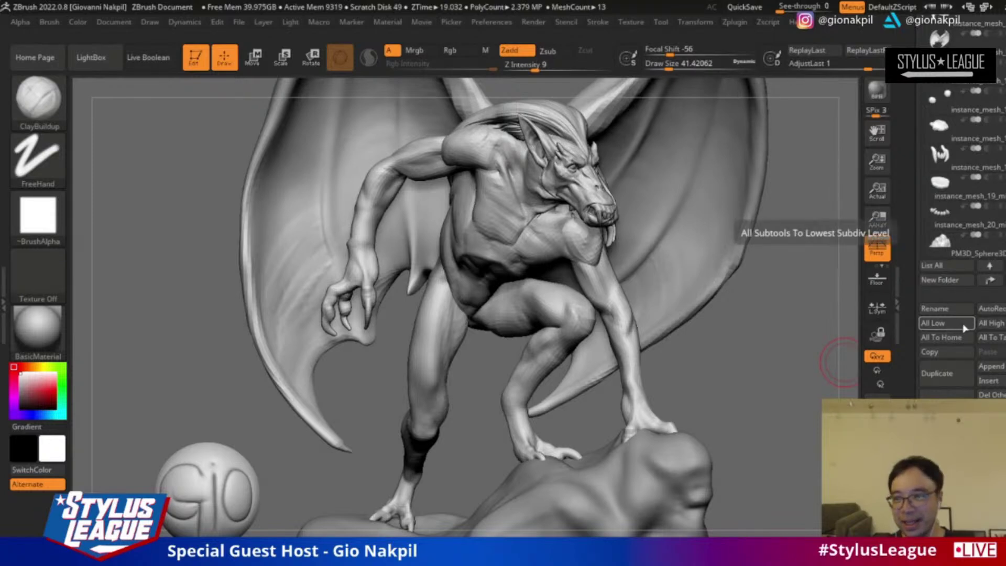
{"action": "left_click", "coordinate": [989, 325]}
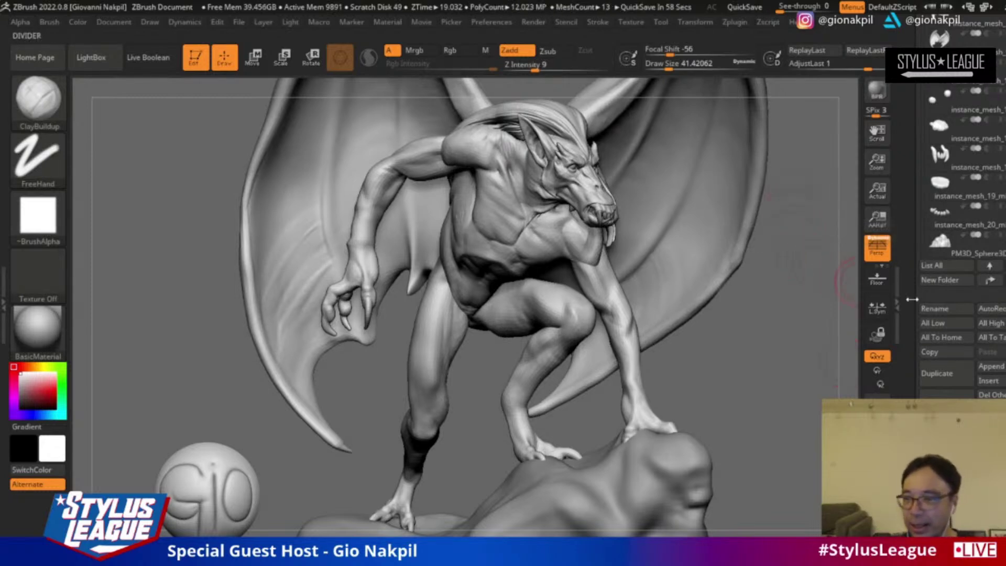
{"action": "left_click", "coordinate": [944, 325]}
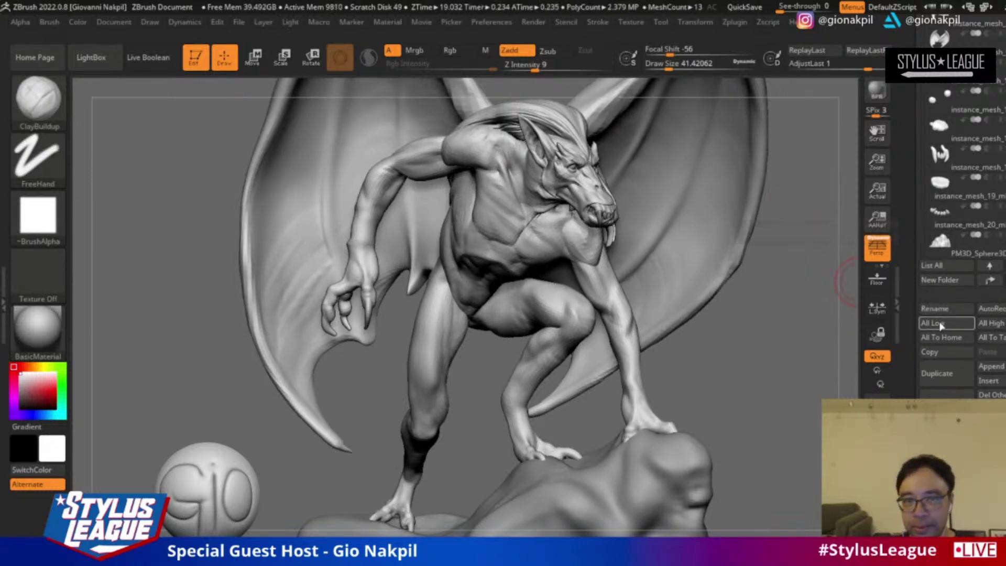
{"action": "left_click_drag", "start_coordinate": [751, 338], "coordinate": [756, 428], "text": "alt"}
{"action": "left_click_drag", "start_coordinate": [771, 466], "coordinate": [818, 370]}
{"action": "left_click", "coordinate": [990, 323]}
Step: Examine the high-resolution gargoyle from the front and side, including its face, mane, chest and overall crouching pose
{"action": "left_click_drag", "start_coordinate": [730, 326], "coordinate": [777, 377]}
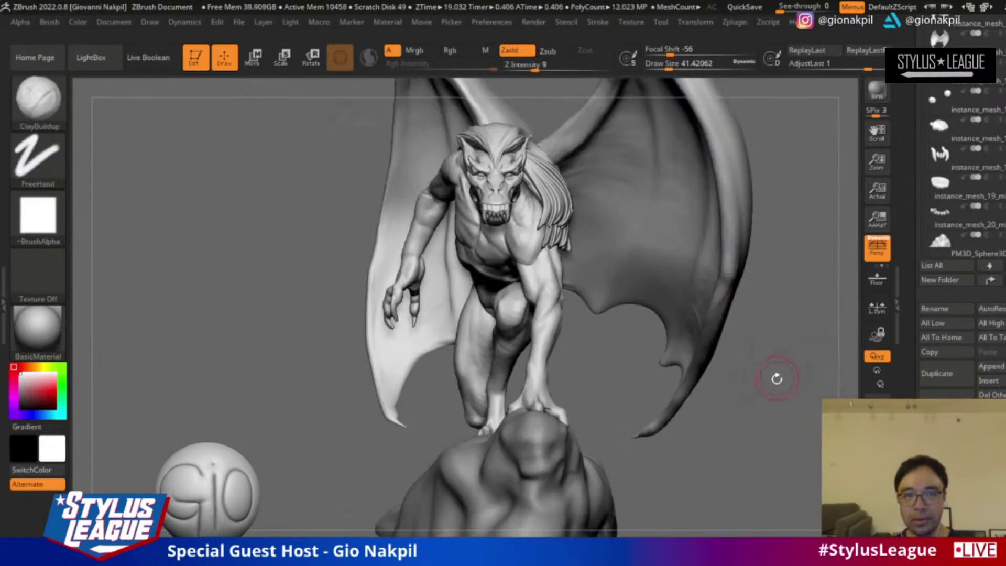
{"action": "left_click_drag", "start_coordinate": [618, 377], "coordinate": [365, 319]}
{"action": "mouse_move", "coordinate": [284, 240]}
{"action": "left_mouse_down", "text": "alt"}
{"action": "mouse_move", "coordinate": [242, 268]}
{"action": "mouse_move", "coordinate": [306, 355]}
{"action": "mouse_move", "coordinate": [285, 454]}
{"action": "mouse_move", "coordinate": [367, 341]}
{"action": "mouse_move", "coordinate": [461, 238]}
{"action": "left_mouse_up", "text": "alt"}
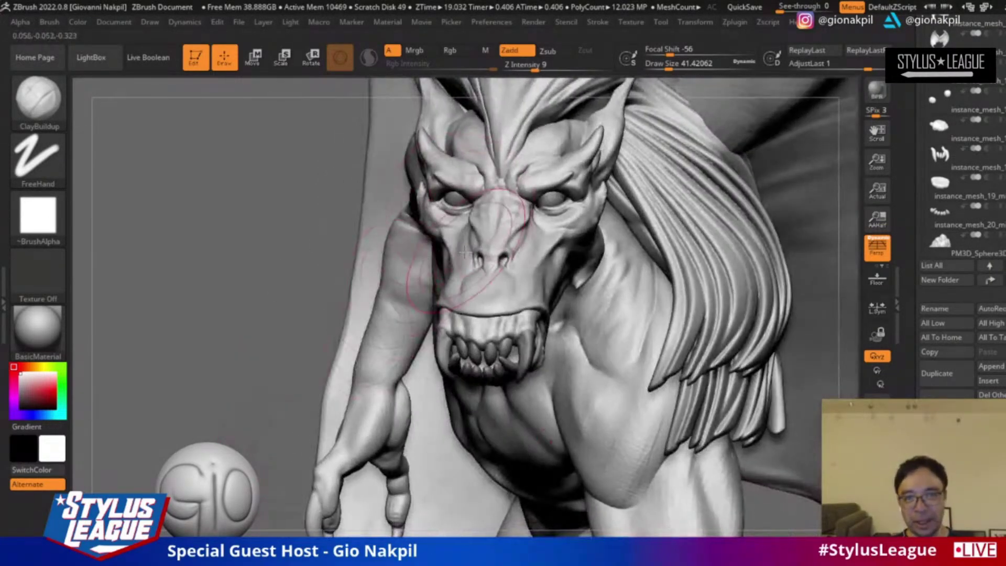
{"action": "left_click_drag", "start_coordinate": [256, 305], "coordinate": [776, 351]}
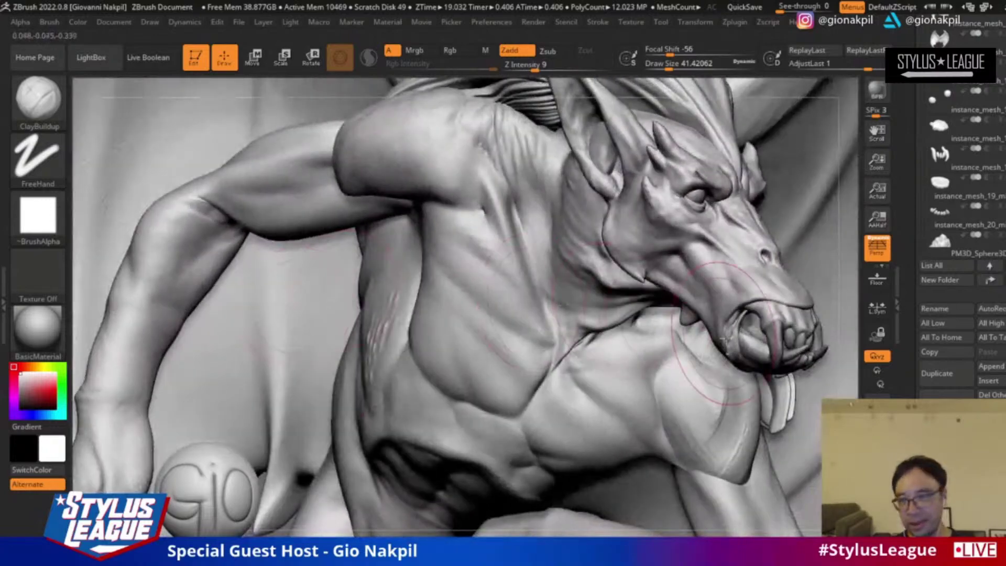
{"action": "mouse_move", "coordinate": [847, 322]}
{"action": "left_mouse_down", "text": "alt"}
{"action": "mouse_move", "coordinate": [838, 293]}
{"action": "mouse_move", "coordinate": [825, 370]}
{"action": "left_mouse_up", "text": "alt"}
{"action": "mouse_move", "coordinate": [839, 530]}
{"action": "left_mouse_down", "text": "alt"}
{"action": "mouse_move", "coordinate": [810, 371]}
{"action": "mouse_move", "coordinate": [812, 397]}
{"action": "mouse_move", "coordinate": [766, 410]}
{"action": "mouse_move", "coordinate": [741, 395]}
{"action": "mouse_move", "coordinate": [760, 402]}
{"action": "mouse_move", "coordinate": [730, 347]}
{"action": "mouse_move", "coordinate": [671, 336]}
{"action": "left_mouse_up", "text": "alt"}
{"action": "mouse_move", "coordinate": [734, 434]}
{"action": "left_mouse_down"}
{"action": "mouse_move", "coordinate": [748, 440]}
{"action": "mouse_move", "coordinate": [613, 406]}
{"action": "left_mouse_up"}
{"action": "left_click_drag", "start_coordinate": [718, 331], "coordinate": [712, 259]}
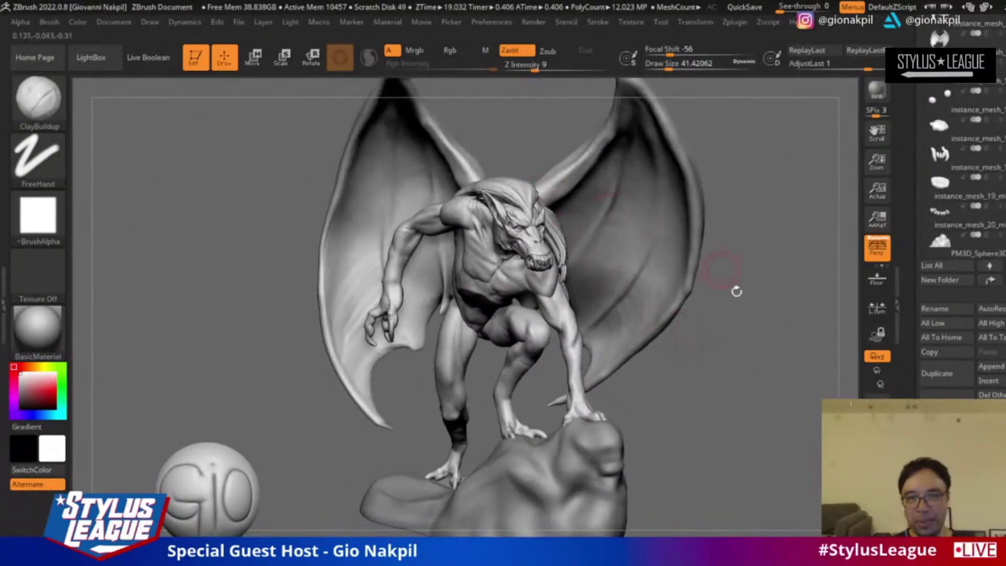
Step: Examine the complete winged gargoyle and its rock base from the front, both sides and three-quarter angles
{"action": "left_click_drag", "start_coordinate": [702, 430], "coordinate": [590, 269]}
{"action": "left_click_drag", "start_coordinate": [539, 150], "coordinate": [508, 275]}
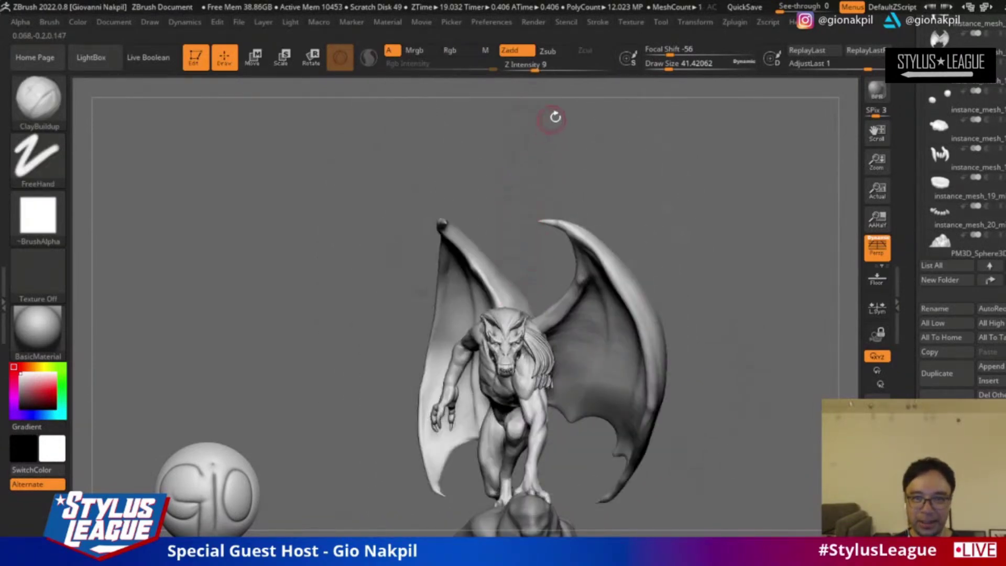
{"action": "left_click_drag", "start_coordinate": [710, 447], "coordinate": [529, 395]}
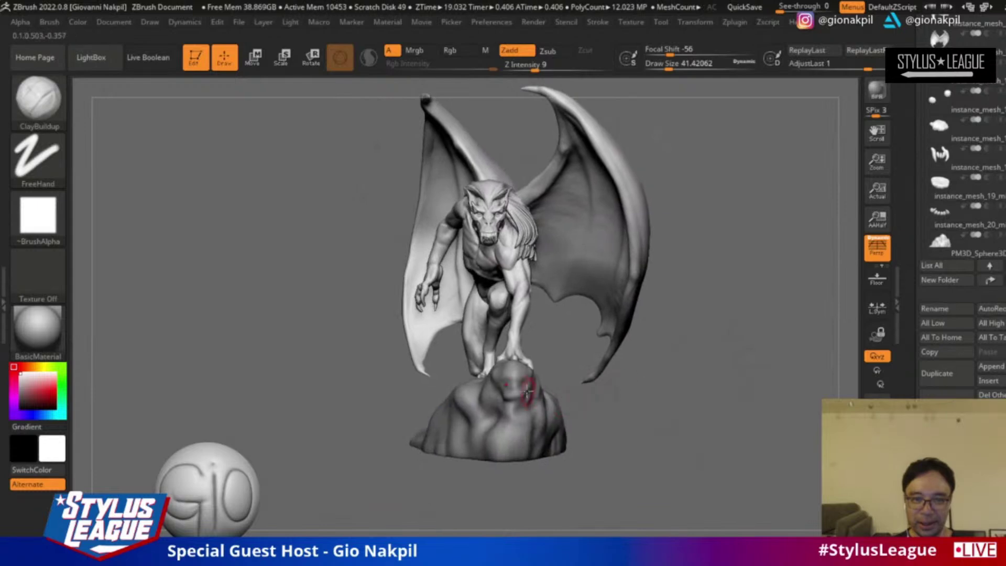
{"action": "left_click_drag", "start_coordinate": [598, 430], "coordinate": [432, 388]}
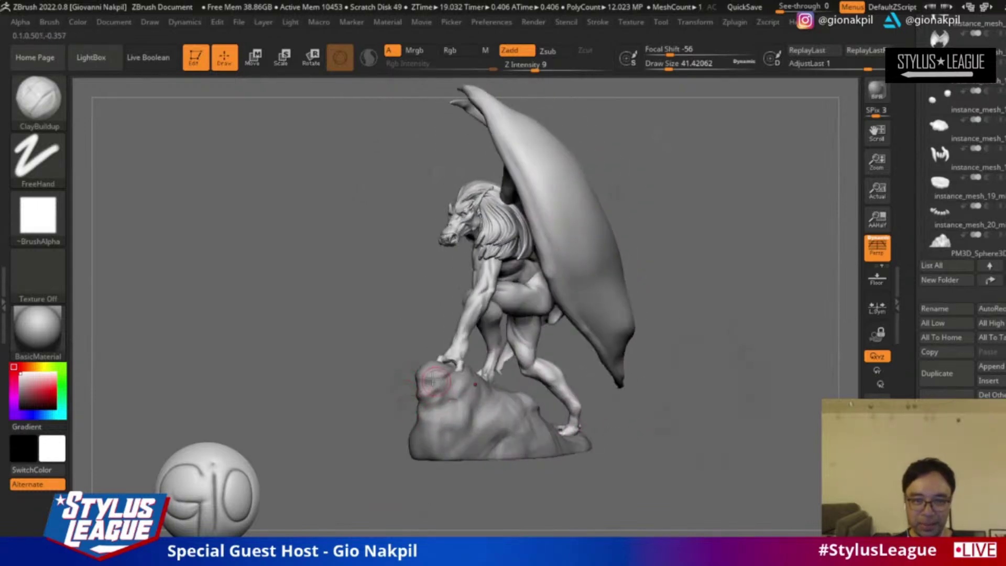
{"action": "left_click_drag", "start_coordinate": [494, 394], "coordinate": [693, 457]}
{"action": "left_click_drag", "start_coordinate": [713, 334], "coordinate": [709, 369]}
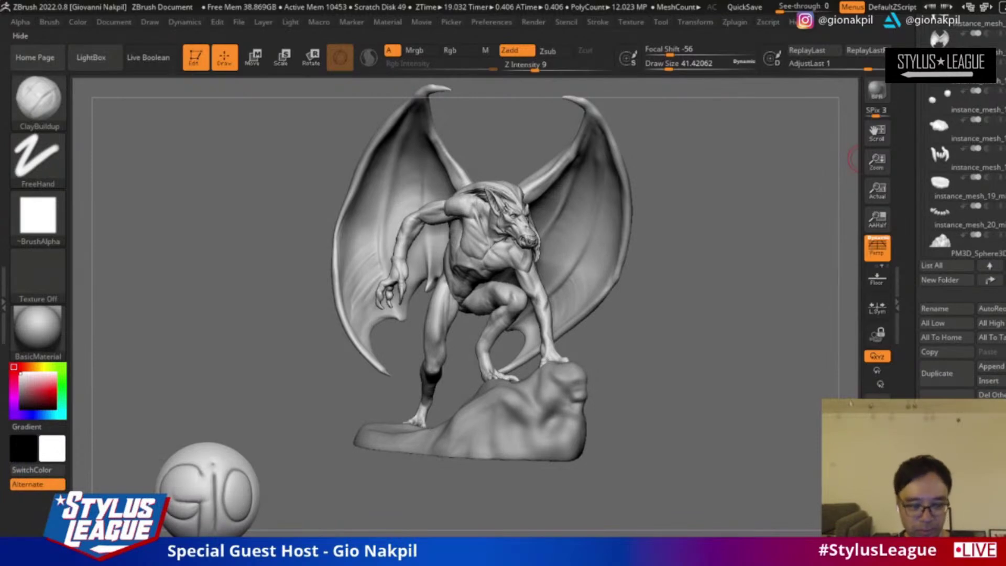
{"action": "left_click_drag", "start_coordinate": [648, 271], "coordinate": [721, 284]}
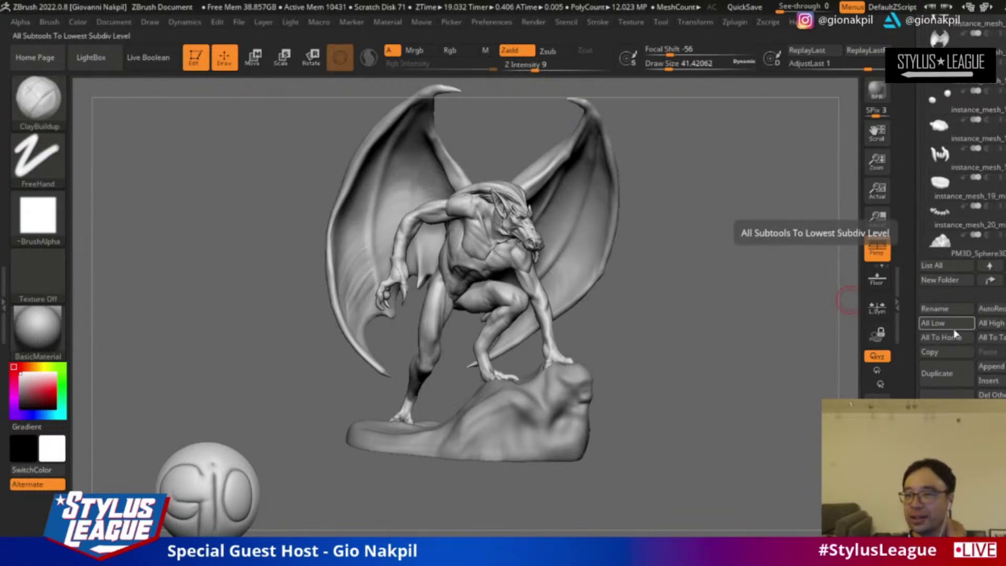
{"action": "left_click_drag", "start_coordinate": [736, 319], "coordinate": [776, 310]}
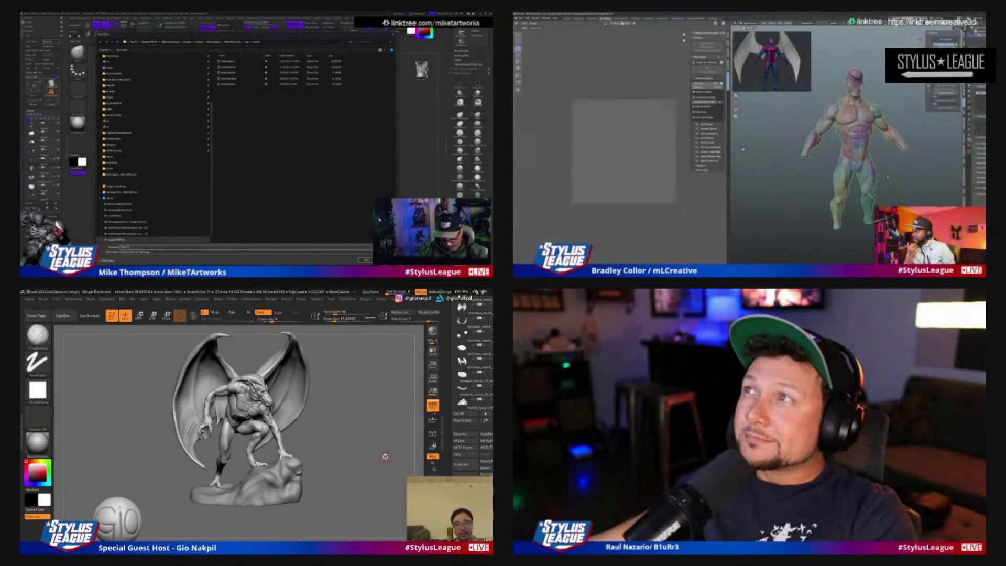
{"action": "left_click_drag", "start_coordinate": [384, 457], "coordinate": [402, 429]}
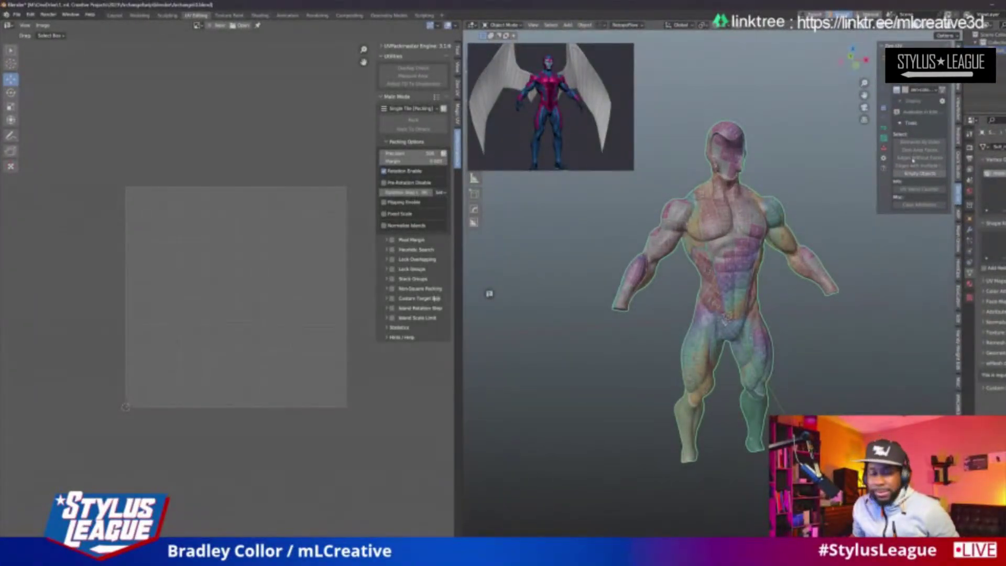
Step: In Blender, check the Archangel suit's UV islands and chest checker texture in Edit Mode and return to Object Mode
{"action": "scroll", "coordinate": [598, 348], "scroll_direction": "up", "scroll_amount": 4}
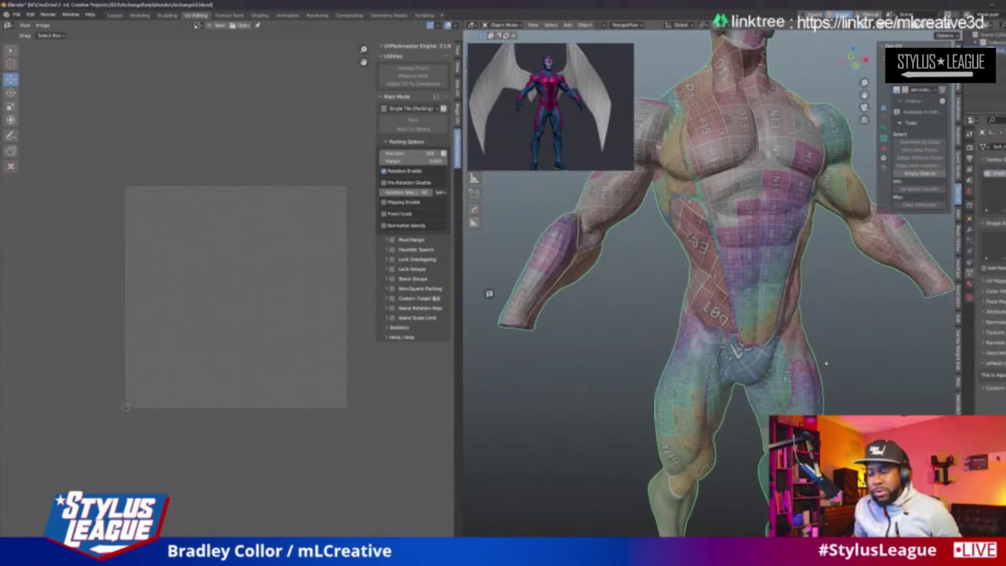
{"action": "middle_click_drag", "start_coordinate": [873, 363], "coordinate": [510, 220]}
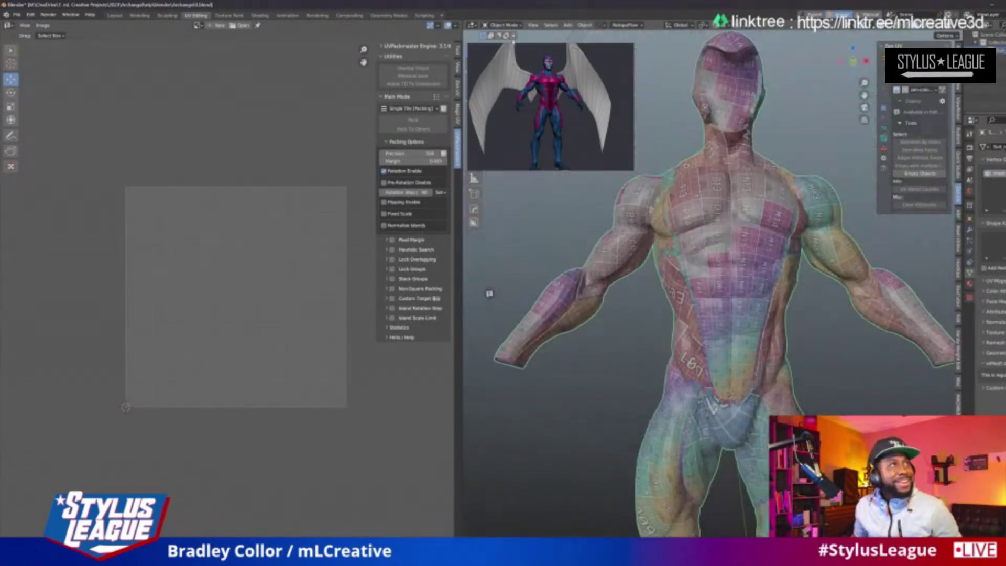
{"action": "left_click", "coordinate": [515, 25]}
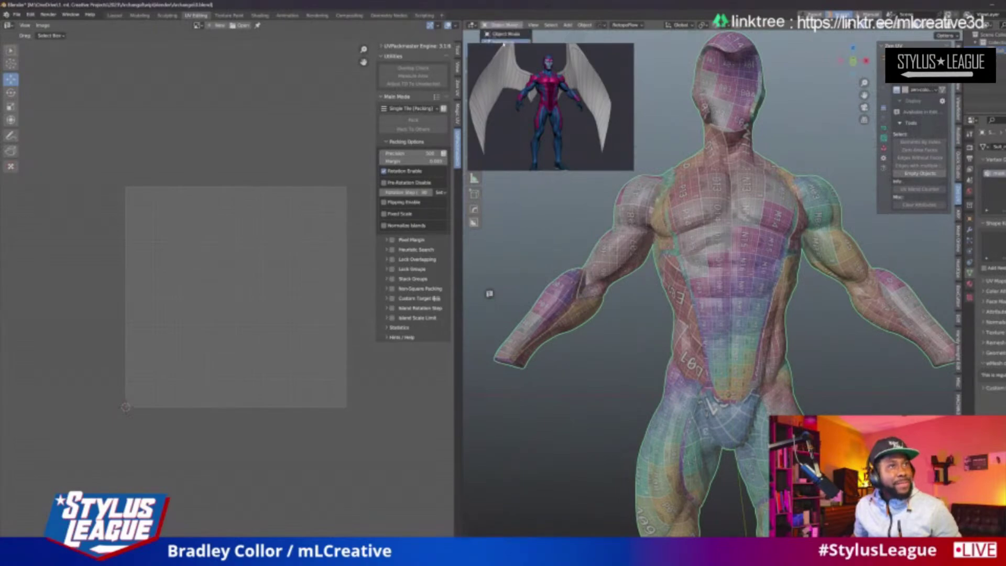
{"action": "left_click", "coordinate": [504, 42]}
{"action": "scroll", "coordinate": [513, 346], "scroll_direction": "up", "scroll_amount": 4}
{"action": "middle_click_drag", "start_coordinate": [682, 283], "coordinate": [629, 293]}
{"action": "scroll", "coordinate": [587, 294], "scroll_direction": "down", "scroll_amount": 5}
{"action": "scroll", "coordinate": [629, 293], "scroll_direction": "up", "scroll_amount": 10}
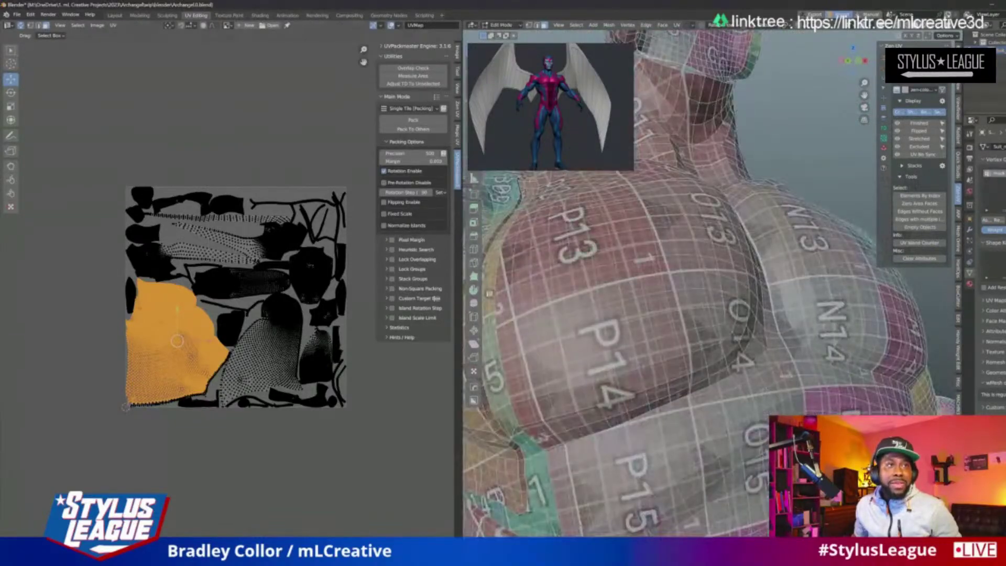
{"action": "scroll", "coordinate": [629, 294], "scroll_direction": "down", "scroll_amount": 5}
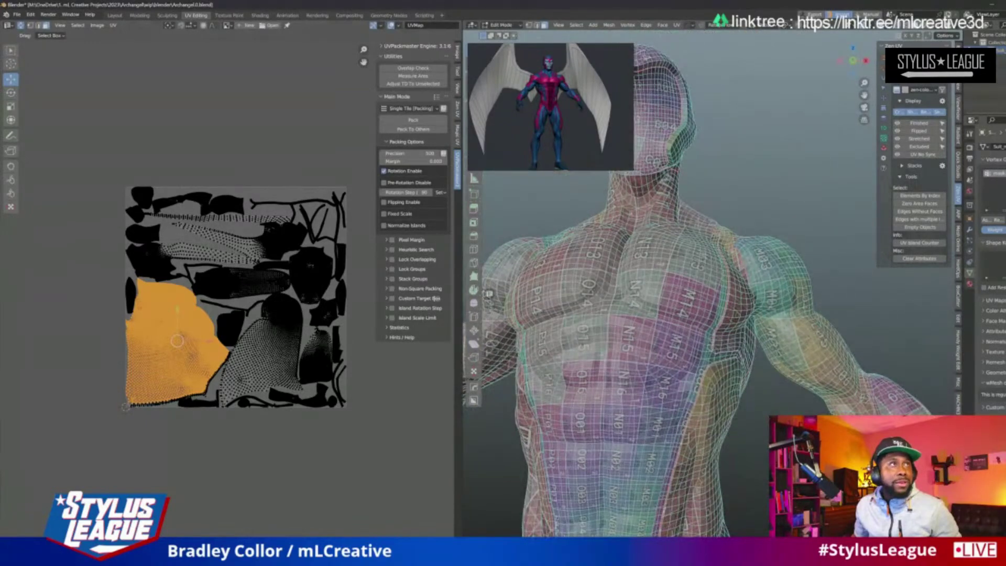
{"action": "left_click", "coordinate": [503, 24]}
{"action": "left_click", "coordinate": [505, 34]}
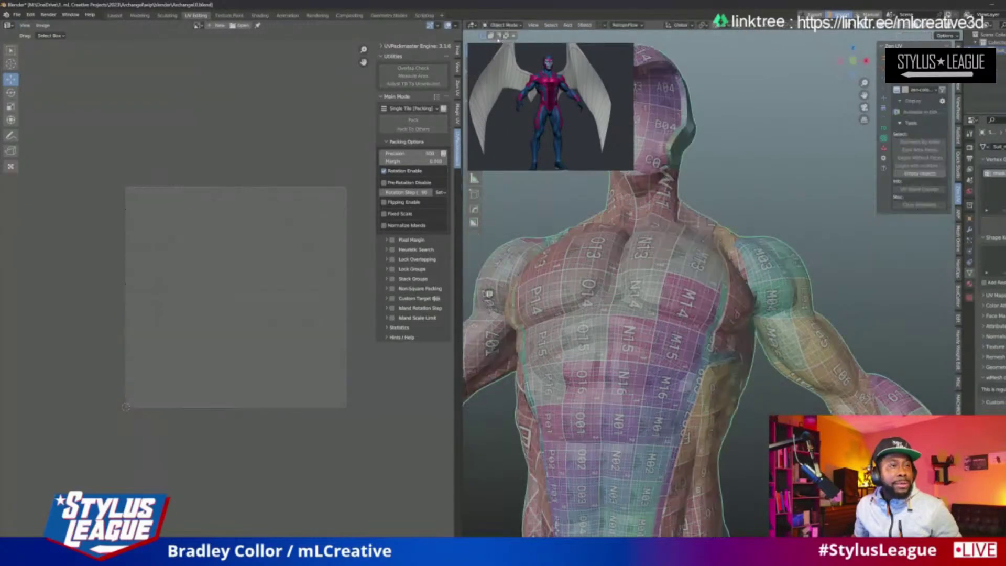
Step: Examine the checker texture across the suit's chest, torso, thighs and lower legs for stretching and seam placement
{"action": "scroll", "coordinate": [697, 291], "scroll_direction": "up", "scroll_amount": 5}
{"action": "middle_click_drag", "start_coordinate": [682, 294], "coordinate": [723, 286]}
{"action": "middle_click_drag", "start_coordinate": [576, 420], "coordinate": [591, 360], "text": "shift"}
{"action": "scroll", "coordinate": [737, 284], "scroll_direction": "down", "scroll_amount": 4}
{"action": "middle_click_drag", "start_coordinate": [782, 150], "coordinate": [765, 236], "text": "shift"}
{"action": "middle_click_drag", "start_coordinate": [838, 183], "coordinate": [751, 322], "text": "shift"}
{"action": "scroll", "coordinate": [678, 215], "scroll_direction": "down", "scroll_amount": 5}
{"action": "middle_click_drag", "start_coordinate": [679, 243], "coordinate": [741, 234]}
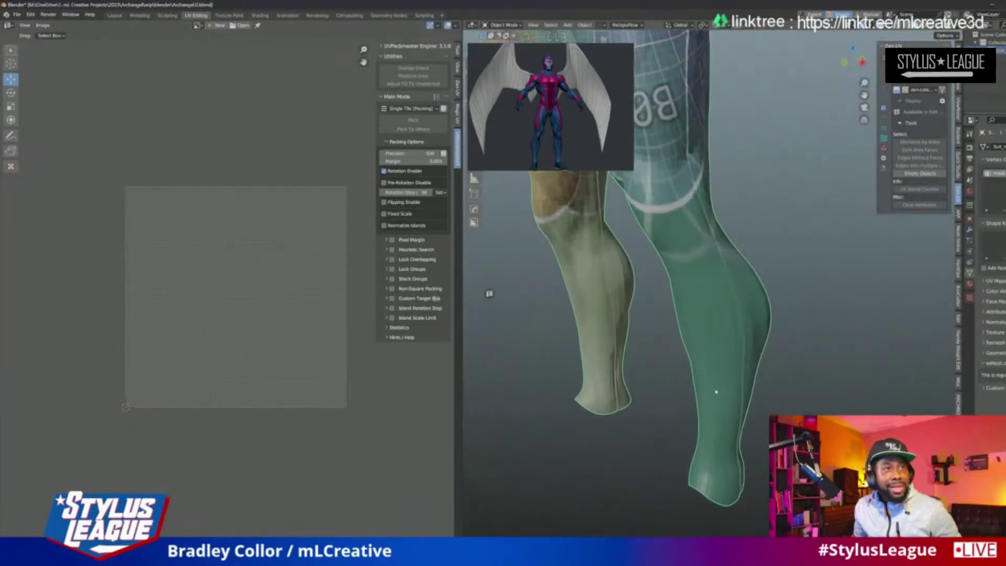
{"action": "middle_click_drag", "start_coordinate": [805, 338], "coordinate": [755, 328]}
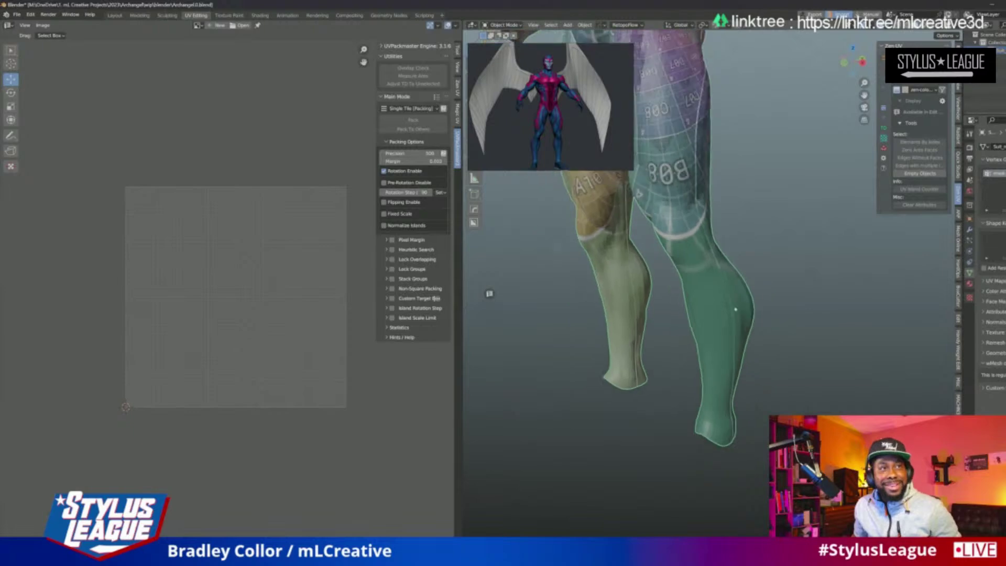
{"action": "middle_click_drag", "start_coordinate": [673, 296], "coordinate": [619, 273]}
{"action": "middle_click_drag", "start_coordinate": [655, 210], "coordinate": [860, 131]}
{"action": "middle_click_drag", "start_coordinate": [839, 210], "coordinate": [696, 247]}
{"action": "middle_click_drag", "start_coordinate": [726, 262], "coordinate": [852, 287]}
{"action": "scroll", "coordinate": [659, 310], "scroll_direction": "down", "scroll_amount": 5}
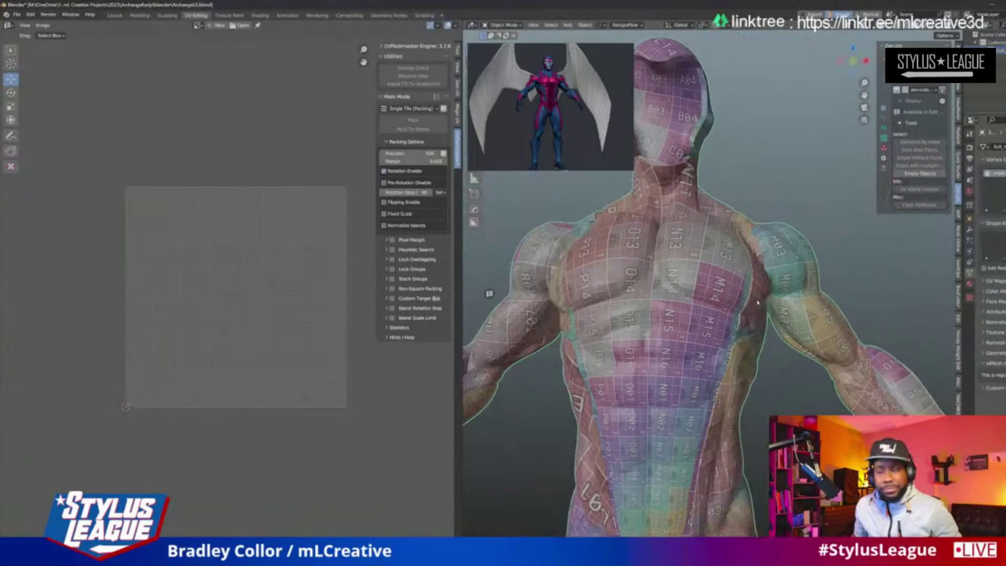
{"action": "middle_click_drag", "start_coordinate": [659, 309], "coordinate": [664, 271]}
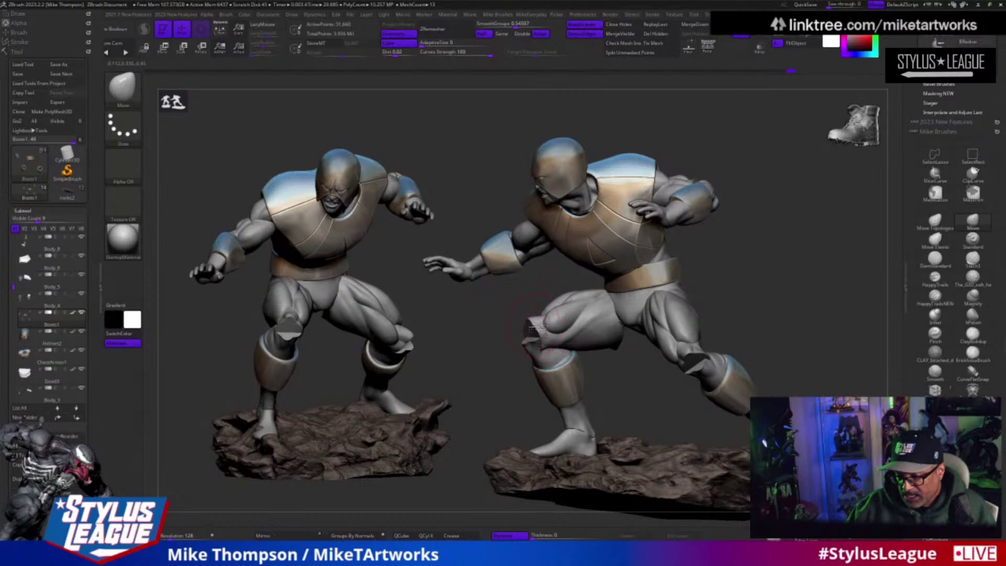
Step: In ZBrush, isolate the thigh subtool Body_5, mask everything except the knee-end polygroup, and show the other subtools again
{"action": "left_click", "coordinate": [581, 307], "text": "alt"}
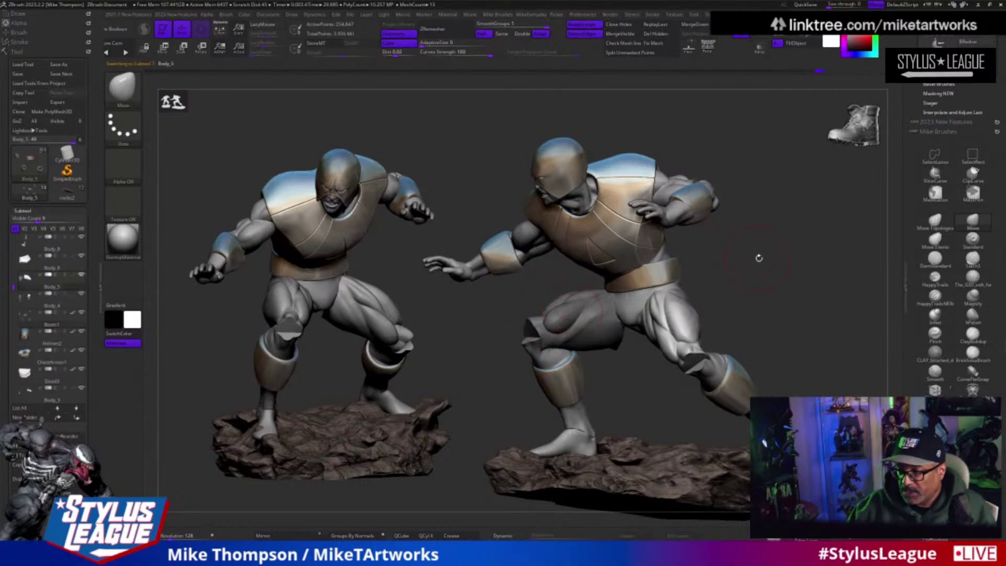
{"action": "left_click", "coordinate": [759, 32]}
{"action": "left_click_drag", "start_coordinate": [810, 310], "coordinate": [634, 420]}
{"action": "key", "text": "space"}
{"action": "left_click", "coordinate": [675, 508]}
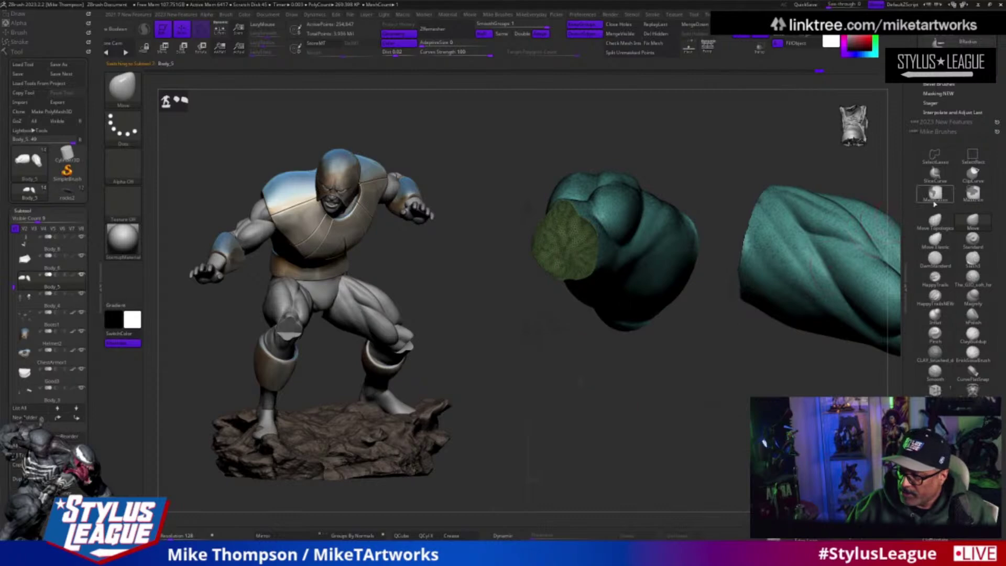
{"action": "key", "text": "w"}
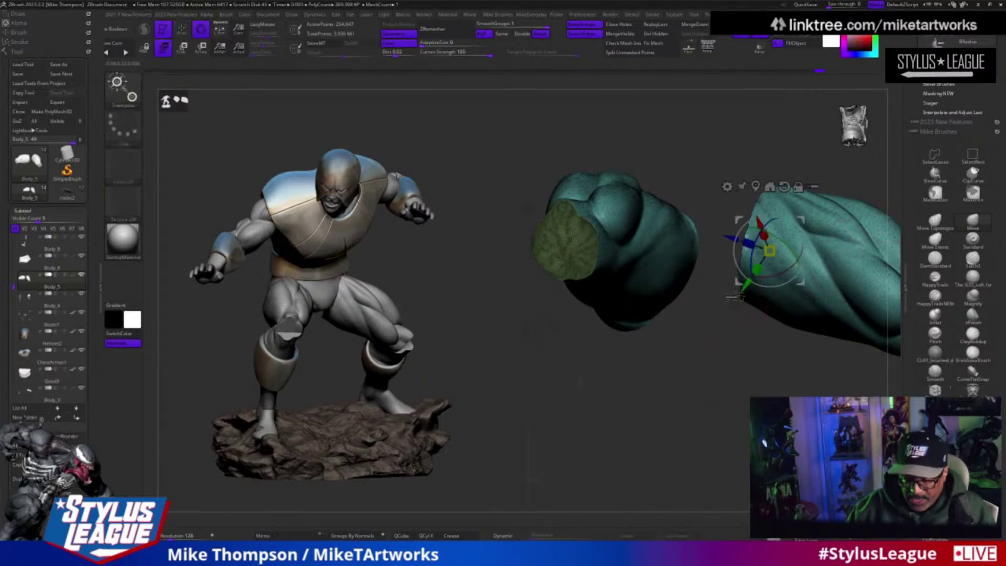
{"action": "left_click", "coordinate": [576, 250], "text": "ctrl"}
{"action": "key", "text": "q"}
{"action": "left_click_drag", "start_coordinate": [624, 393], "coordinate": [650, 426]}
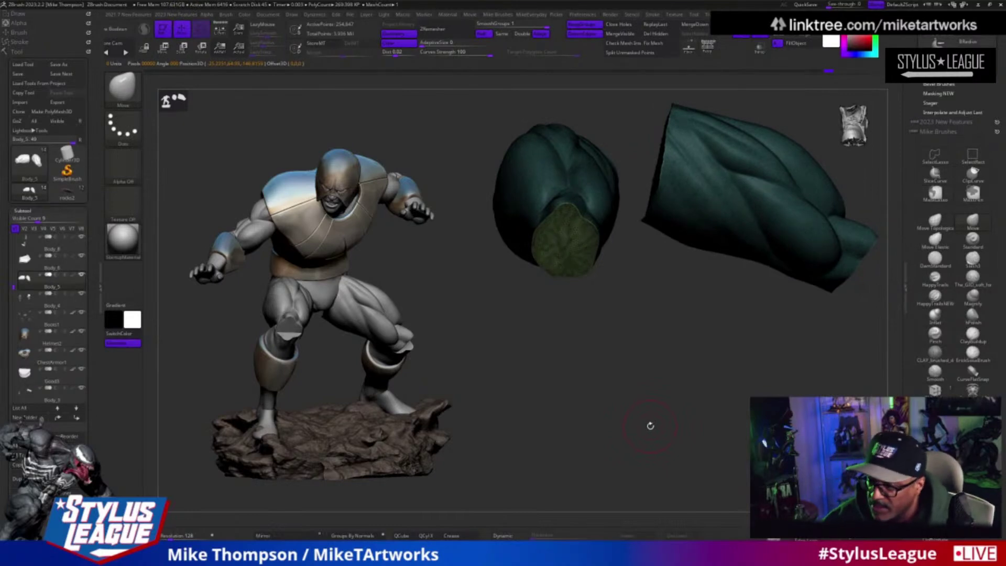
{"action": "key", "text": "alt+s"}
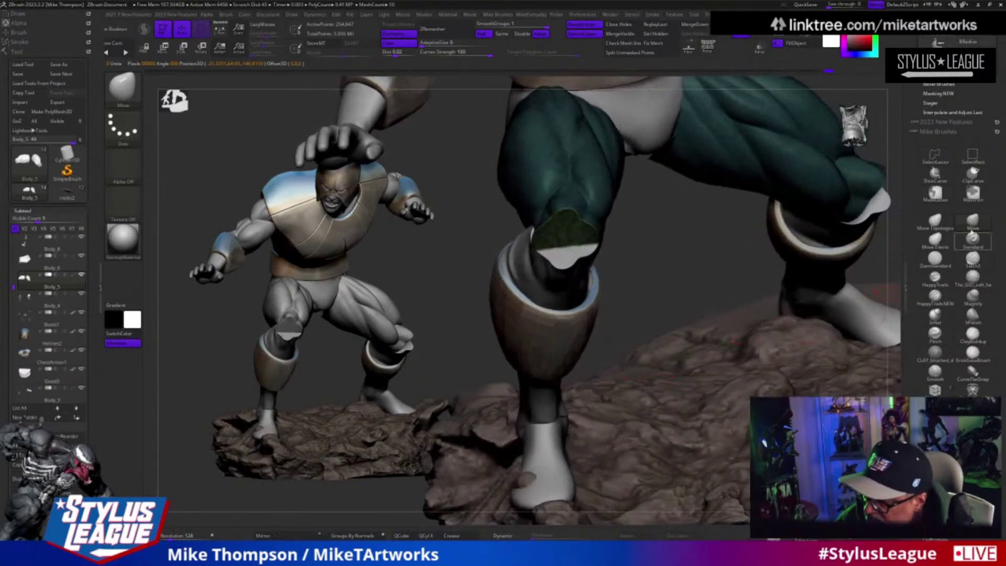
Step: Pull the front leg's unmasked knee end into a rounded kneecap with the Move brush, hide the polygroup colors and smooth it
{"action": "mouse_move", "coordinate": [663, 253]}
{"action": "left_mouse_down"}
{"action": "mouse_move", "coordinate": [575, 258]}
{"action": "mouse_move", "coordinate": [573, 275]}
{"action": "mouse_move", "coordinate": [593, 263]}
{"action": "mouse_move", "coordinate": [671, 371]}
{"action": "mouse_move", "coordinate": [571, 251]}
{"action": "mouse_move", "coordinate": [556, 272]}
{"action": "mouse_move", "coordinate": [563, 257]}
{"action": "mouse_move", "coordinate": [570, 275]}
{"action": "left_mouse_up"}
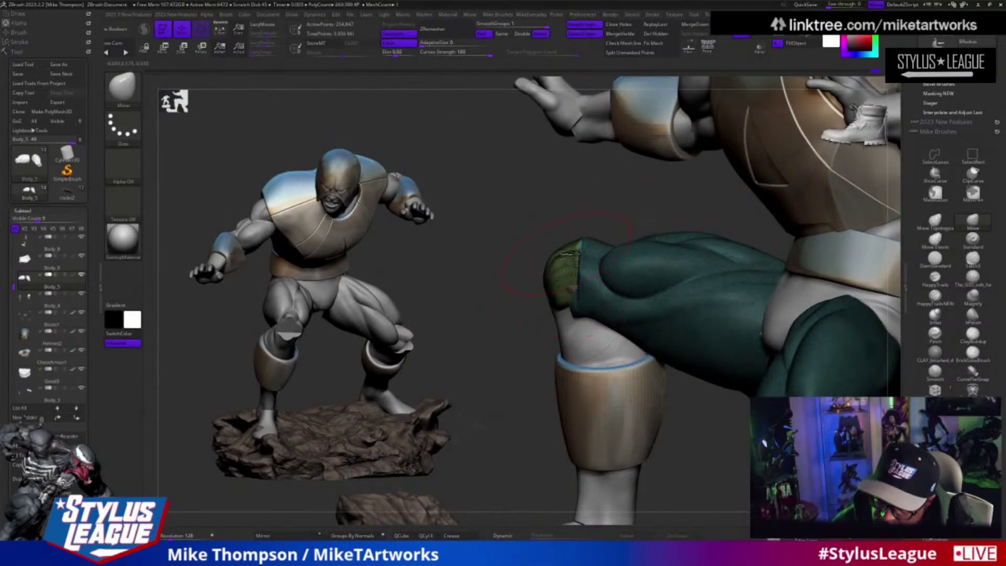
{"action": "left_click_drag", "start_coordinate": [607, 205], "coordinate": [556, 275]}
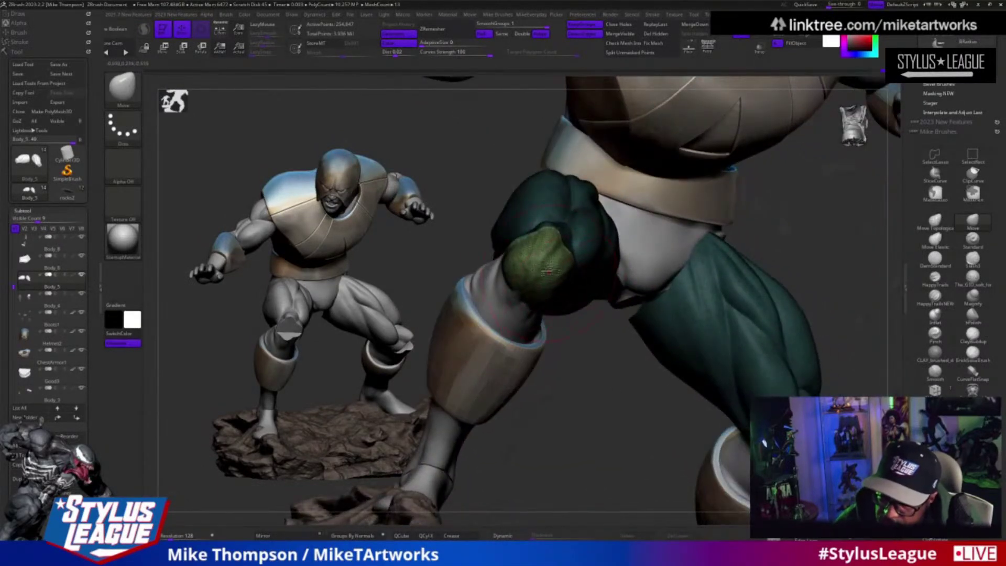
{"action": "left_click_drag", "start_coordinate": [612, 368], "coordinate": [567, 293]}
{"action": "left_click_drag", "start_coordinate": [525, 237], "coordinate": [497, 267]}
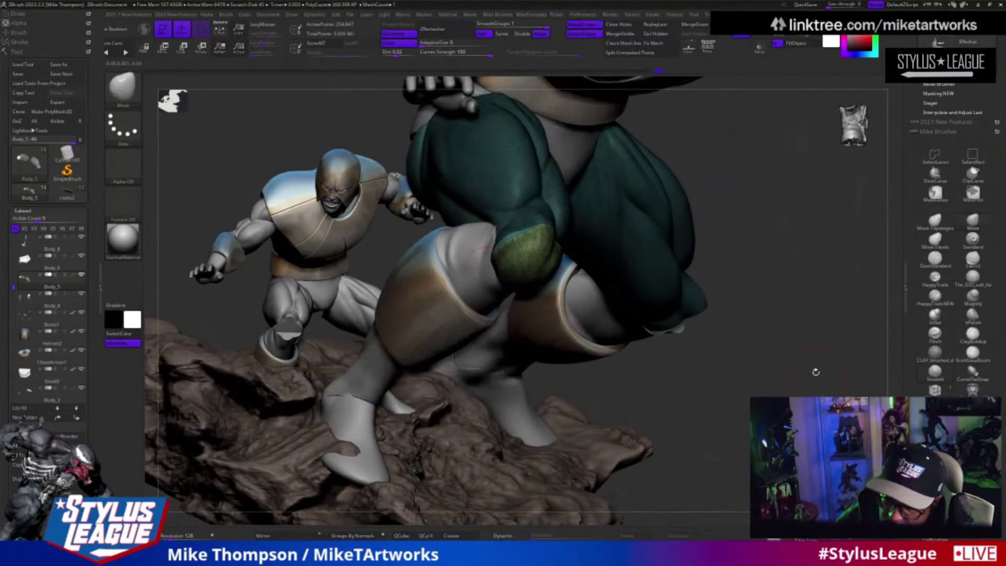
{"action": "left_click_drag", "start_coordinate": [809, 371], "coordinate": [723, 362]}
{"action": "key", "text": "space"}
{"action": "left_click", "coordinate": [661, 469]}
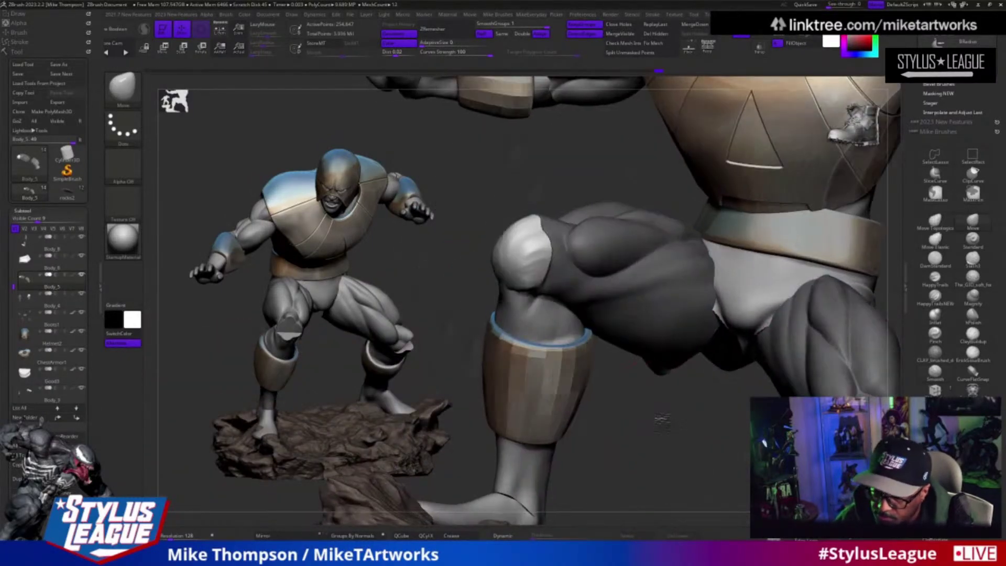
{"action": "left_click_drag", "start_coordinate": [532, 220], "coordinate": [516, 226], "text": "shift"}
Step: Examine the armored figure's knees and overall crouching stance from the front, side and three-quarter views
{"action": "mouse_move", "coordinate": [645, 427]}
{"action": "left_mouse_down"}
{"action": "mouse_move", "coordinate": [659, 456]}
{"action": "mouse_move", "coordinate": [715, 420]}
{"action": "mouse_move", "coordinate": [797, 393]}
{"action": "mouse_move", "coordinate": [793, 426]}
{"action": "left_mouse_up"}
{"action": "left_click_drag", "start_coordinate": [734, 341], "coordinate": [702, 419], "text": "alt"}
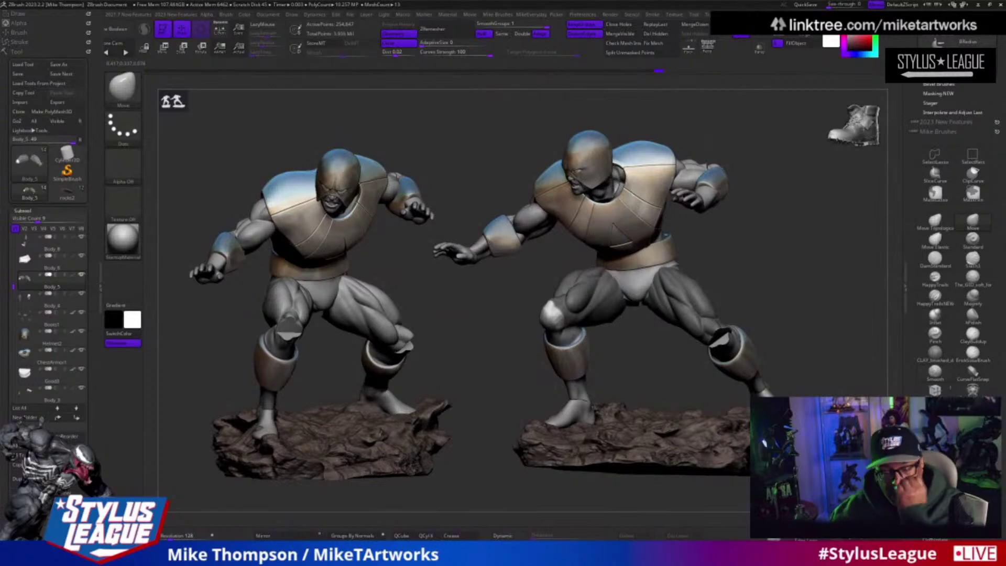
{"action": "left_click_drag", "start_coordinate": [652, 371], "coordinate": [557, 341]}
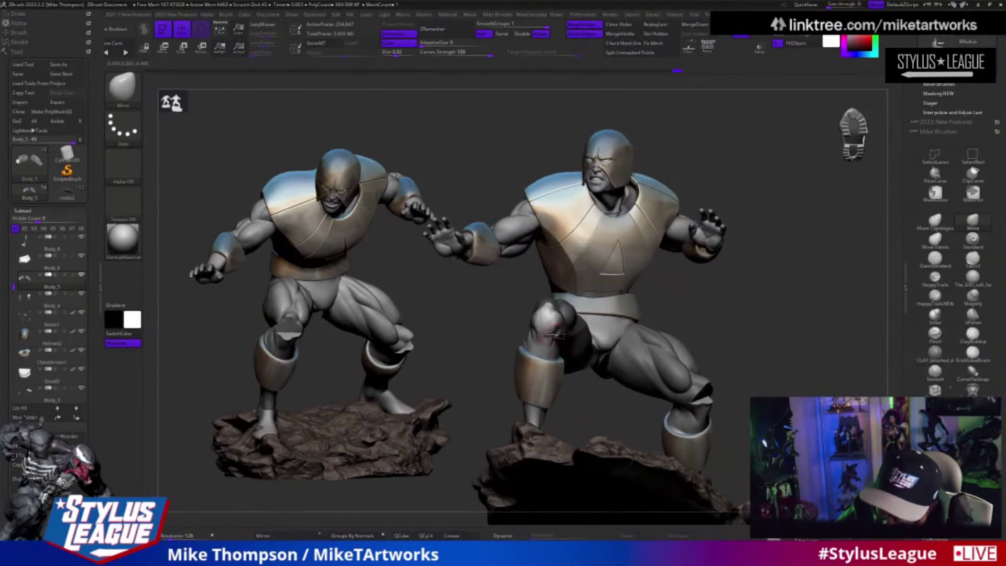
{"action": "left_click_drag", "start_coordinate": [821, 311], "coordinate": [749, 313]}
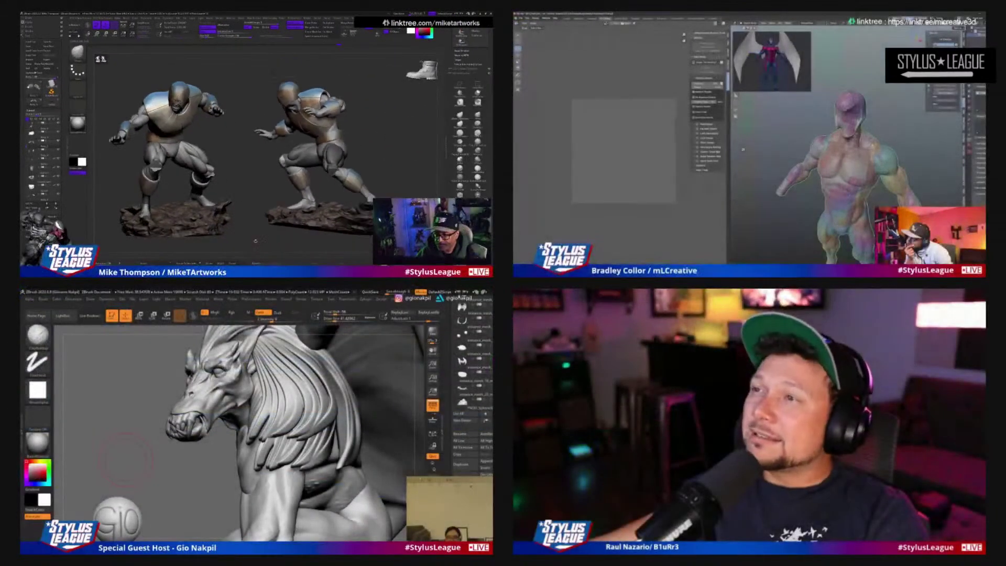
{"action": "left_click_drag", "start_coordinate": [255, 240], "coordinate": [264, 251]}
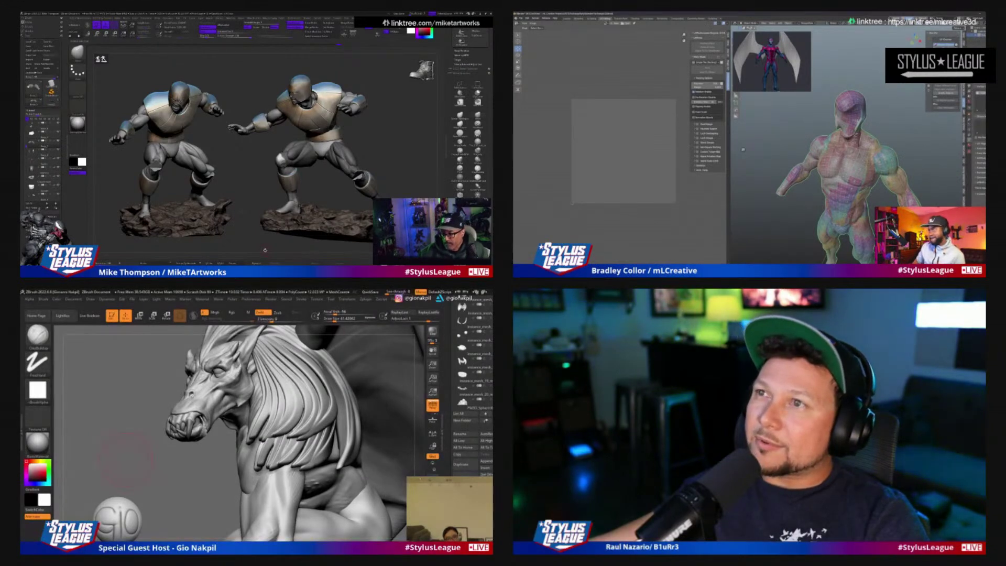
{"action": "left_click_drag", "start_coordinate": [266, 250], "coordinate": [268, 250]}
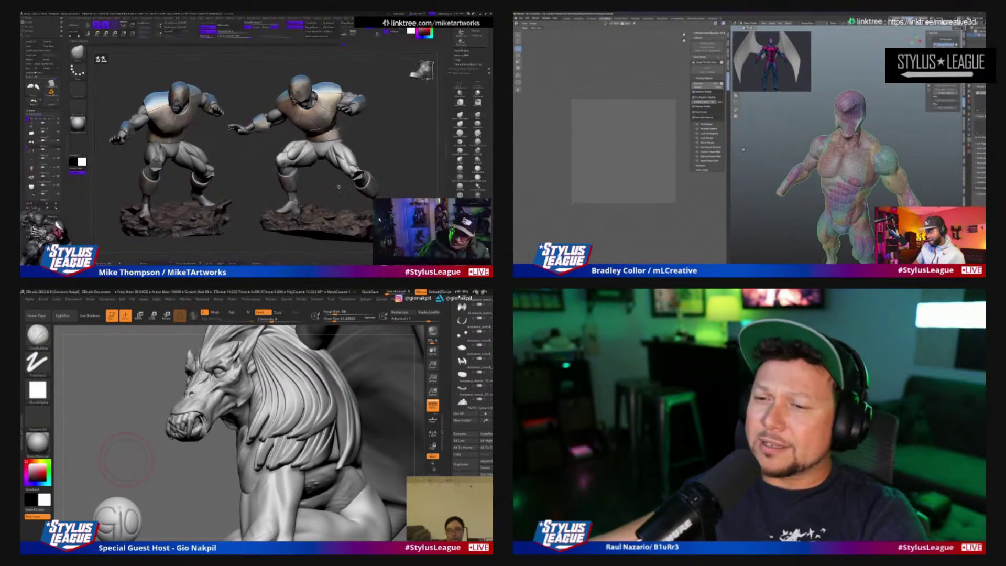
{"action": "left_click_drag", "start_coordinate": [247, 173], "coordinate": [265, 197]}
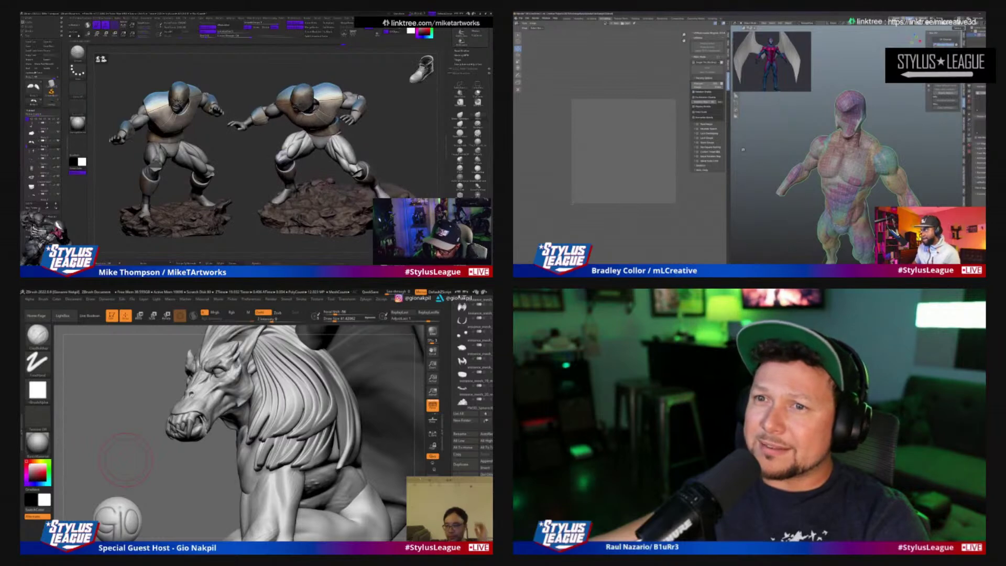
Step: In Blender, put the Archangel suit mesh in Edit Mode and inspect the UV seams around the backs of its legs
{"action": "scroll", "coordinate": [743, 150], "scroll_direction": "down", "scroll_amount": 4}
{"action": "middle_click_drag", "start_coordinate": [743, 150], "coordinate": [766, 153]}
{"action": "scroll", "coordinate": [743, 150], "scroll_direction": "up", "scroll_amount": 3}
{"action": "scroll", "coordinate": [743, 150], "scroll_direction": "down", "scroll_amount": 2}
{"action": "left_click_drag", "start_coordinate": [386, 103], "coordinate": [397, 145]}
{"action": "key", "text": "Tab"}
{"action": "scroll", "coordinate": [744, 149], "scroll_direction": "up", "scroll_amount": 2}
{"action": "scroll", "coordinate": [743, 150], "scroll_direction": "up", "scroll_amount": 5}
{"action": "scroll", "coordinate": [807, 147], "scroll_direction": "up", "scroll_amount": 4}
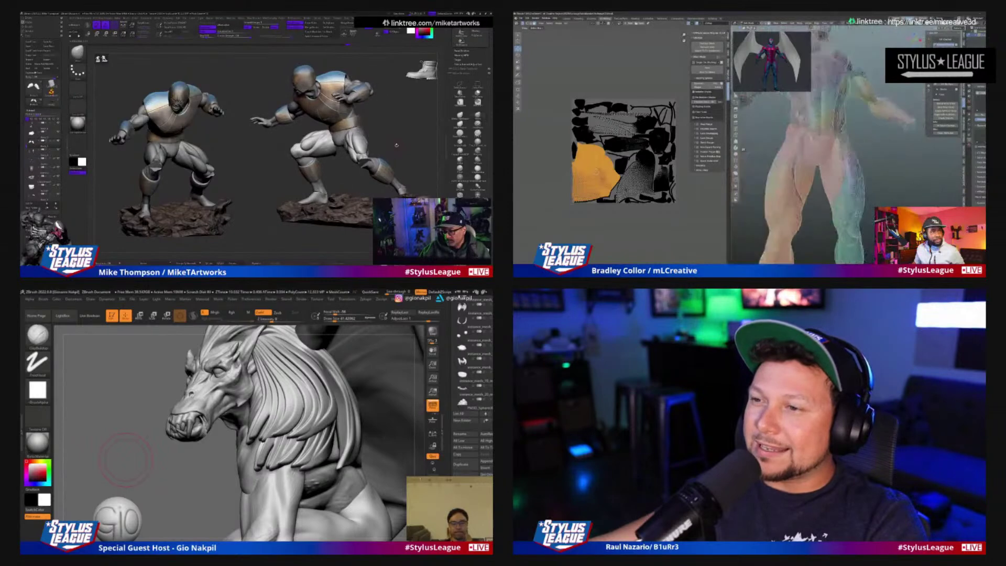
{"action": "middle_click_drag", "start_coordinate": [807, 147], "coordinate": [845, 161]}
{"action": "scroll", "coordinate": [847, 163], "scroll_direction": "up", "scroll_amount": 3}
Step: In ZBrush, select the gargoyle mesh at the planted arm's shoulder and check the whole figure's pose
{"action": "left_click_drag", "start_coordinate": [197, 457], "coordinate": [333, 460]}
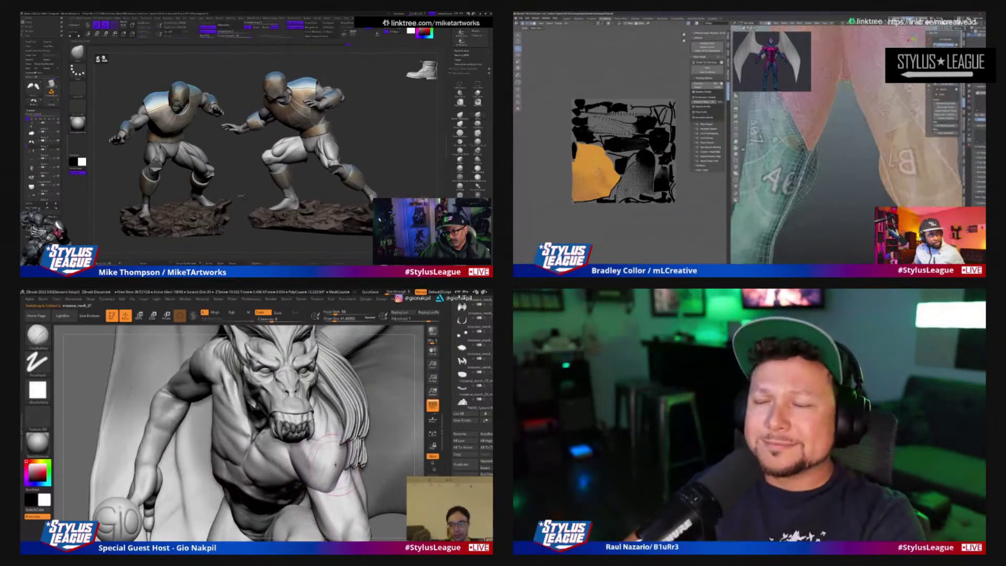
{"action": "left_click", "coordinate": [332, 468], "text": "alt"}
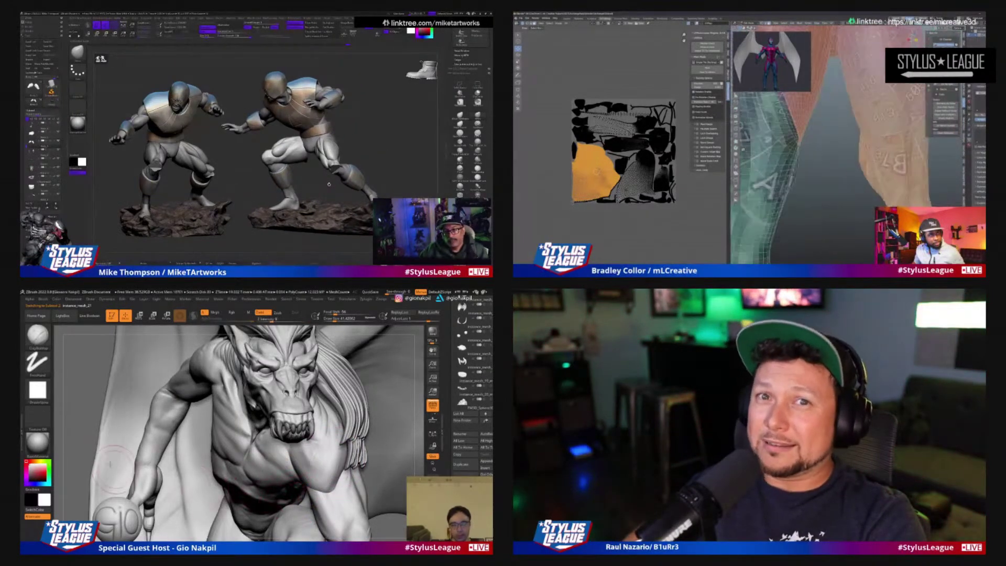
{"action": "left_click_drag", "start_coordinate": [84, 433], "coordinate": [173, 413], "text": "alt"}
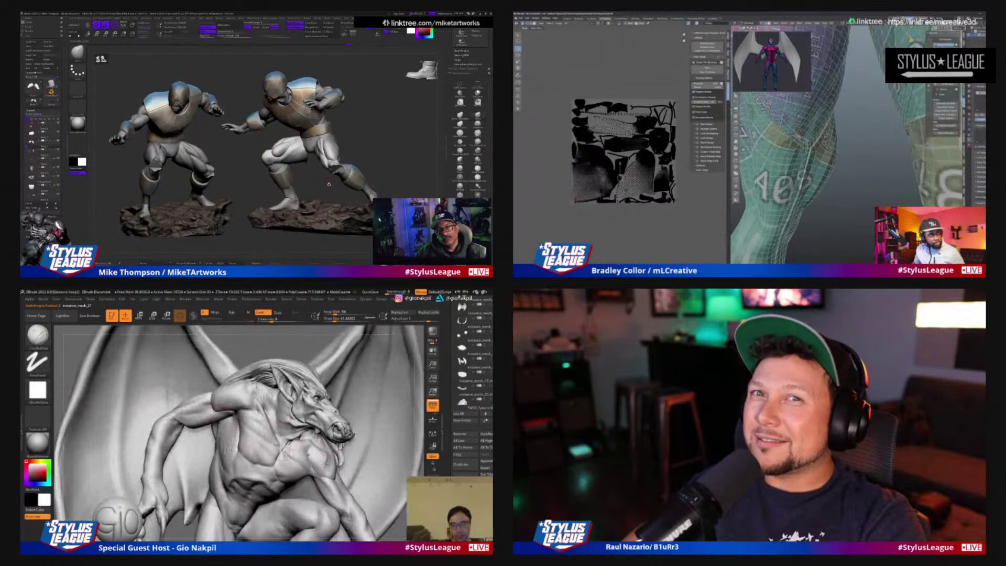
{"action": "mouse_move", "coordinate": [388, 498]}
{"action": "left_mouse_down", "text": "alt"}
{"action": "mouse_move", "coordinate": [387, 461]}
{"action": "mouse_move", "coordinate": [366, 457]}
{"action": "mouse_move", "coordinate": [385, 459]}
{"action": "mouse_move", "coordinate": [371, 470]}
{"action": "mouse_move", "coordinate": [389, 516]}
{"action": "mouse_move", "coordinate": [390, 478]}
{"action": "left_mouse_up", "text": "alt"}
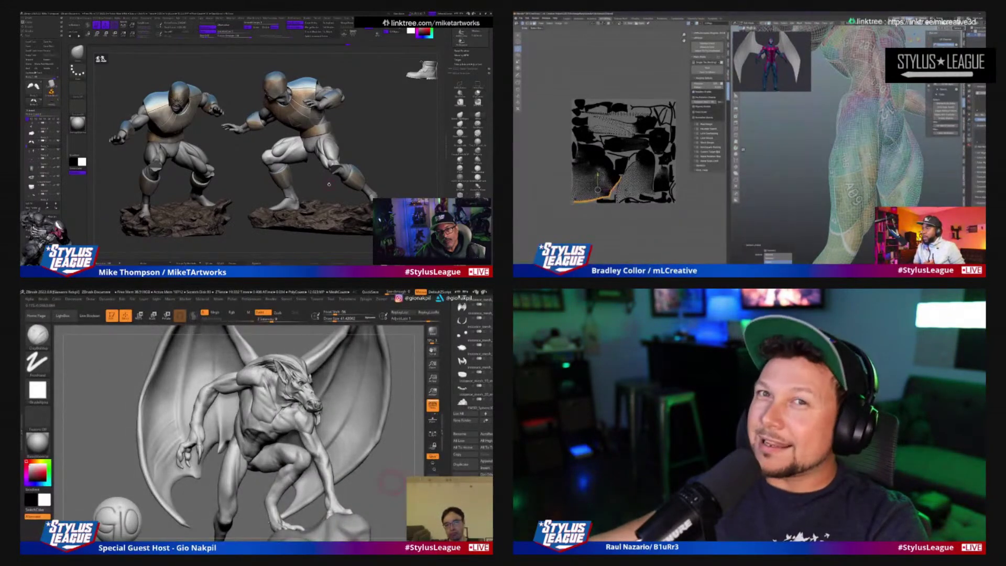